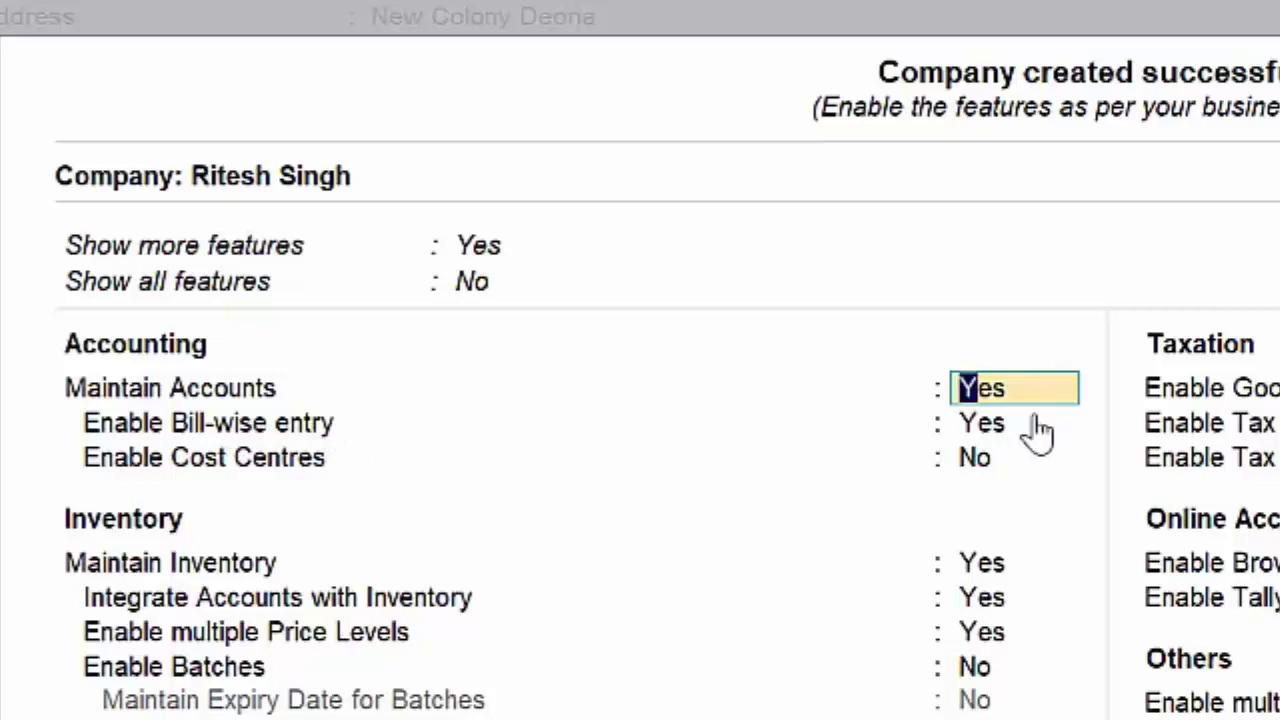
# Step: Set Show all features to Yes and begin enabling Goods and Services Tax (GST)
pyautogui.click(468, 290)
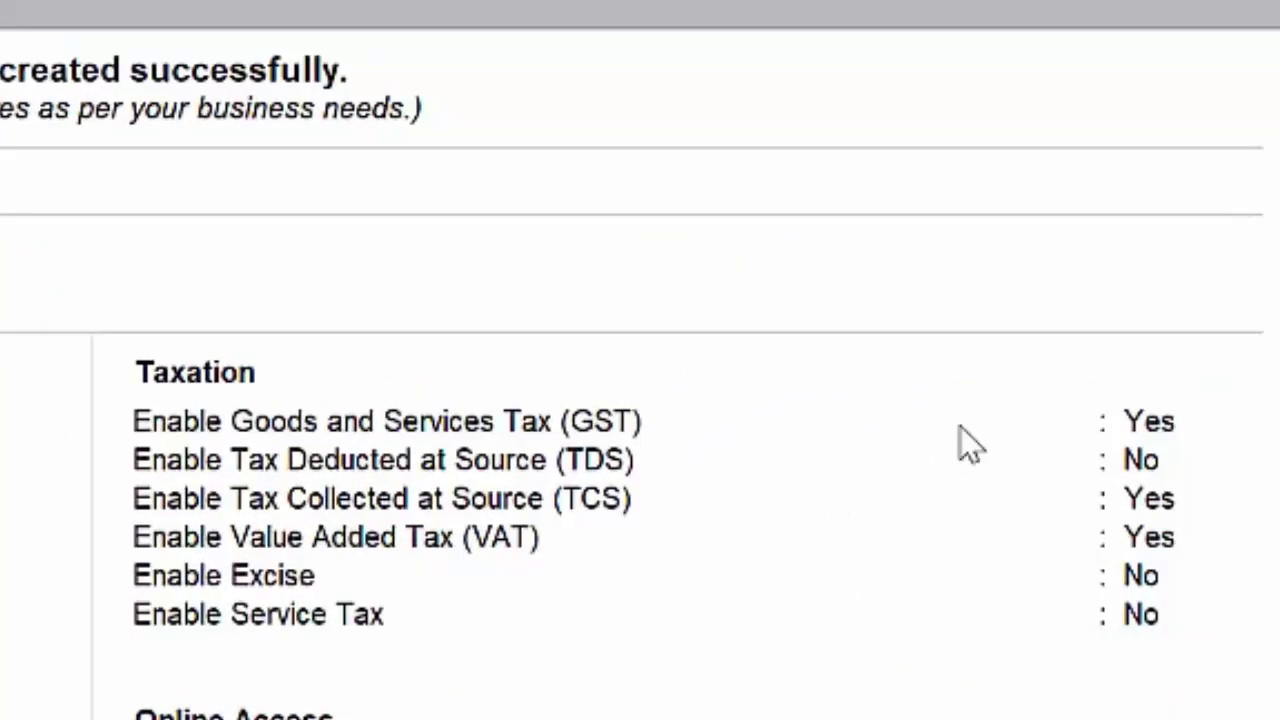
pyautogui.click(1171, 420)
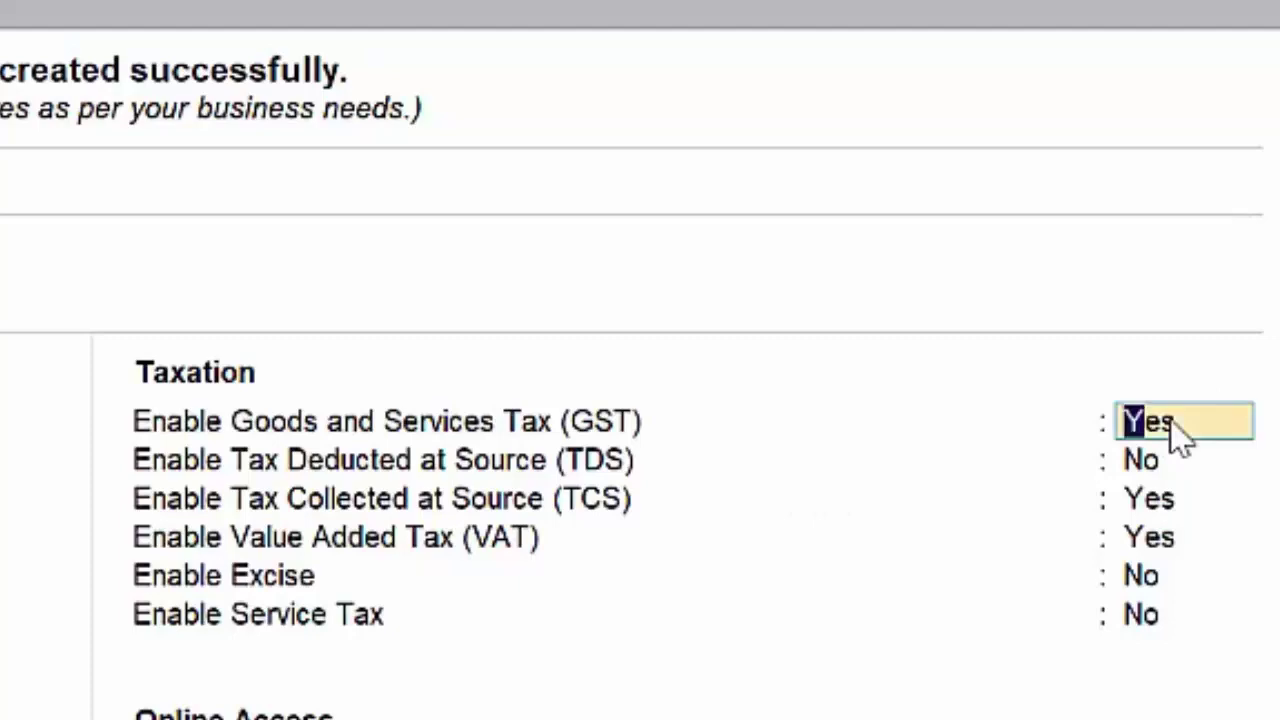
# Step: Enable GST, keeping Uttar Pradesh, the default registration type and the applicable date
pyautogui.write('y')
pyautogui.press('Return')
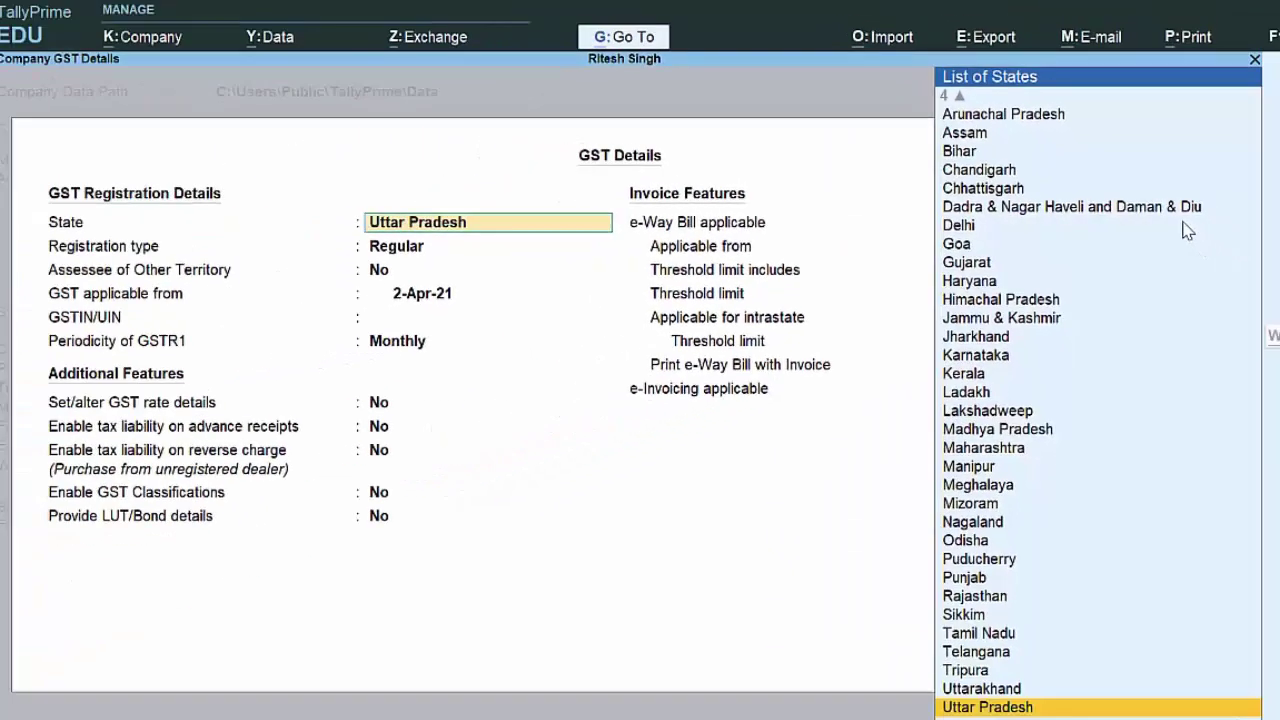
pyautogui.press('Return')
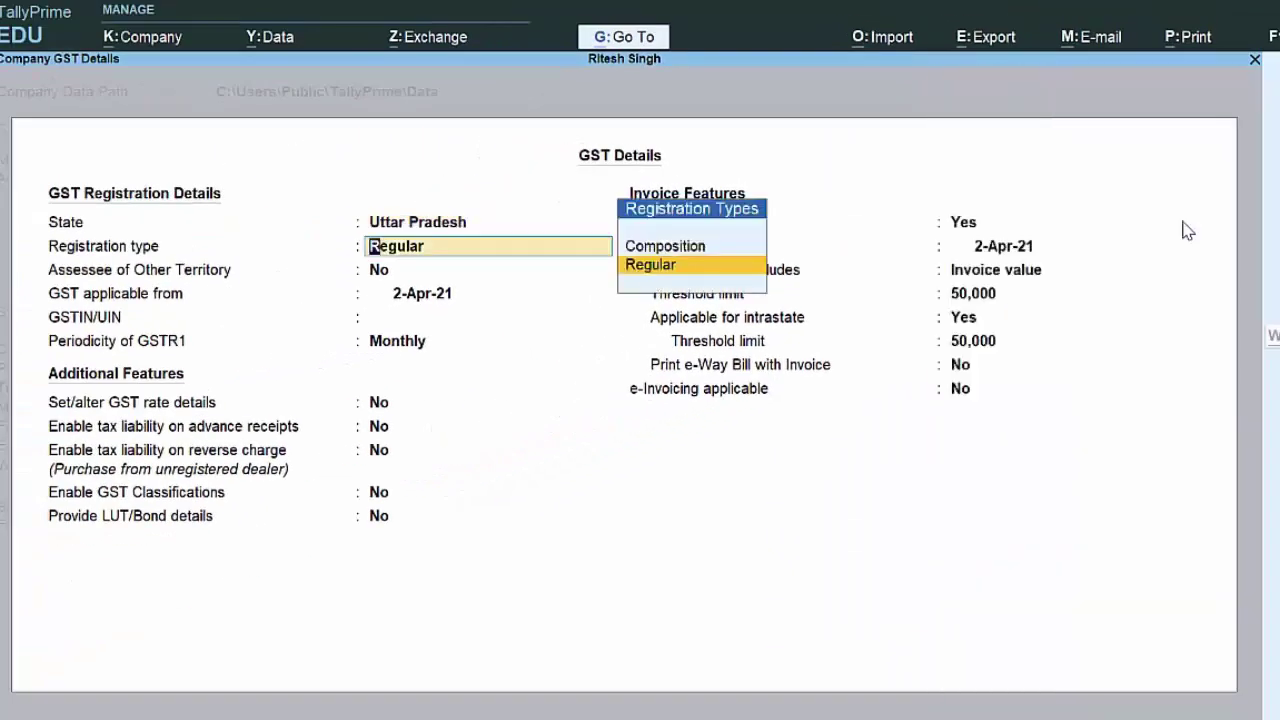
pyautogui.press('Return')
pyautogui.press('Return')
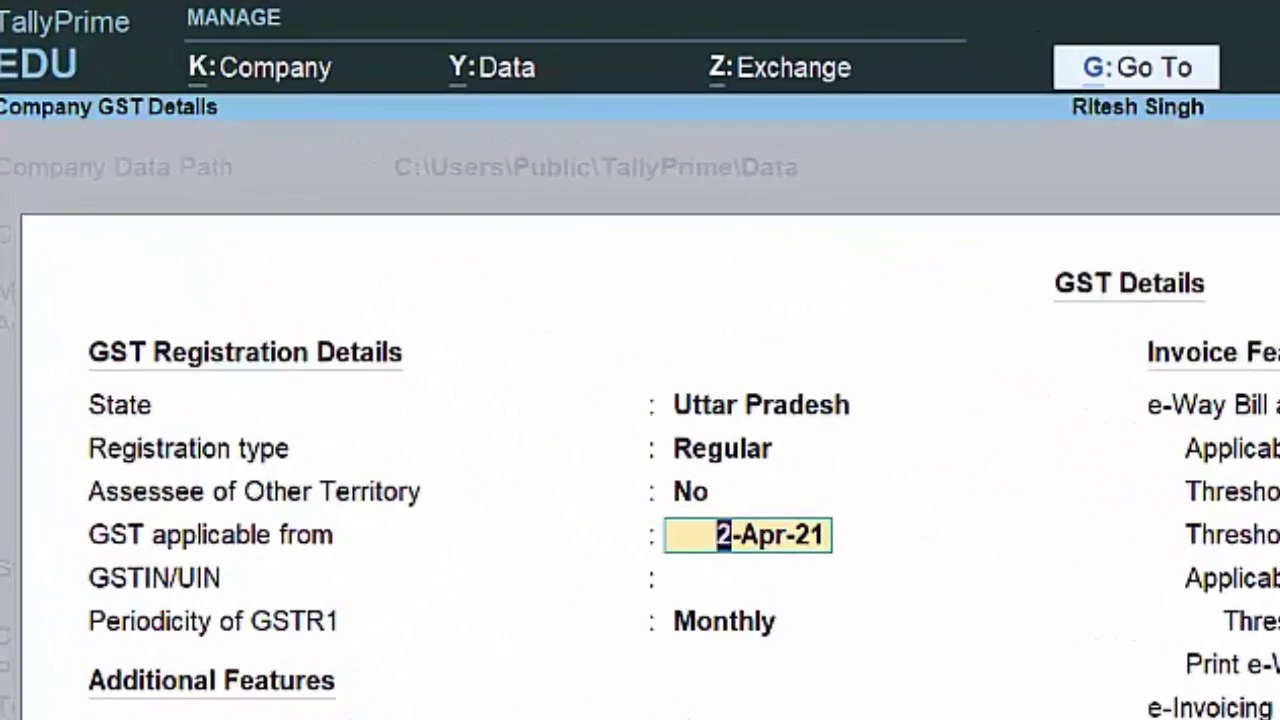
pyautogui.press('Return')
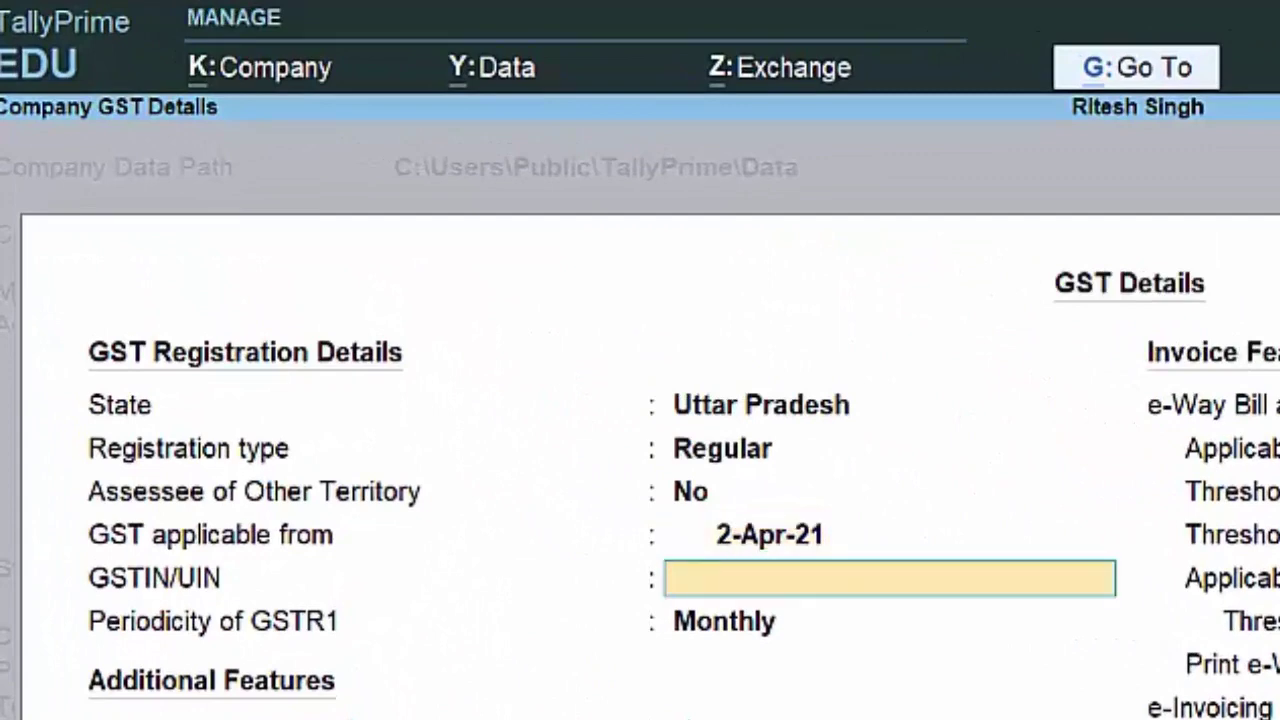
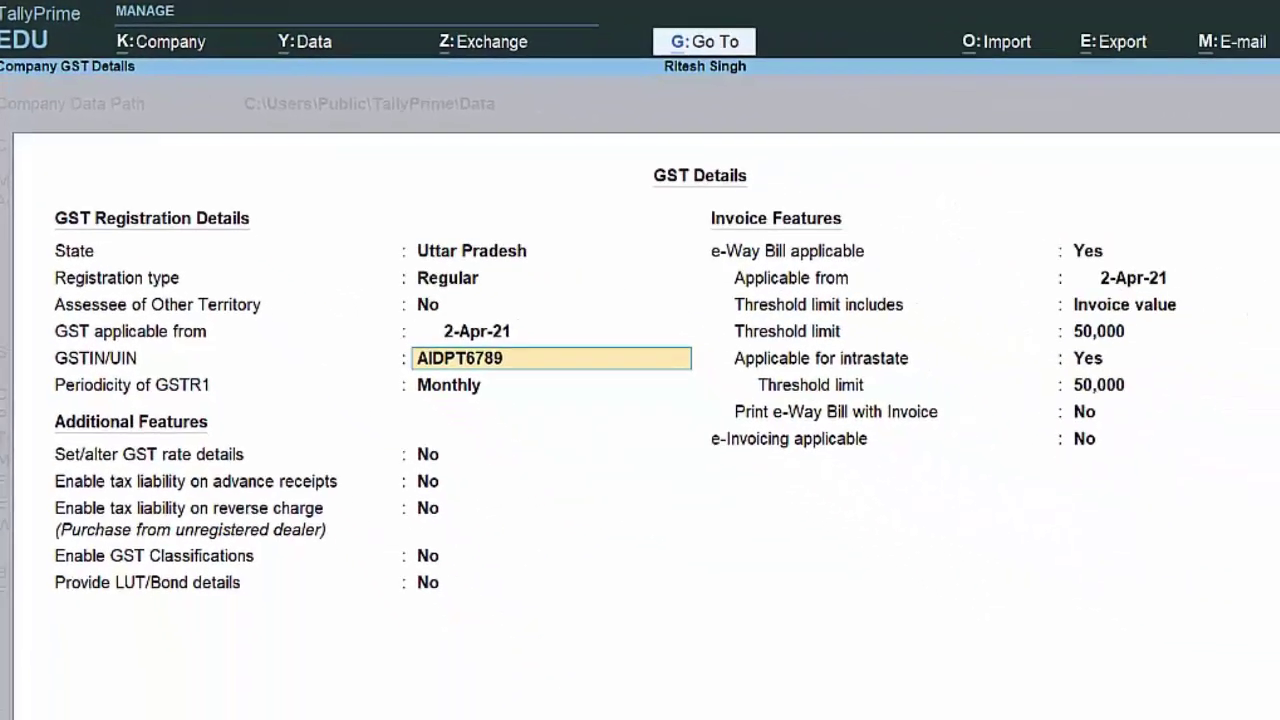
# Step: Enter the company's GSTIN, keep Monthly GSTR1 periodicity, and opt to set GST rate details
pyautogui.press('Return')
pyautogui.press('Return')
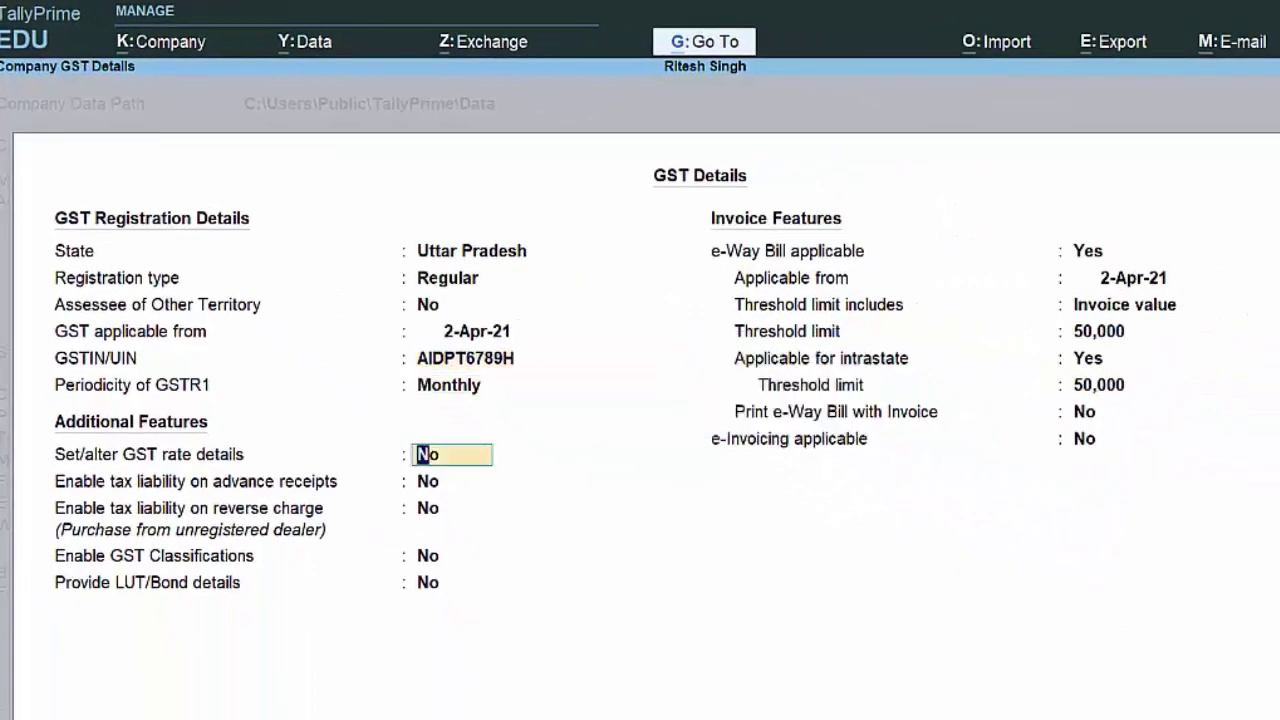
pyautogui.write('y')
pyautogui.press('Return')
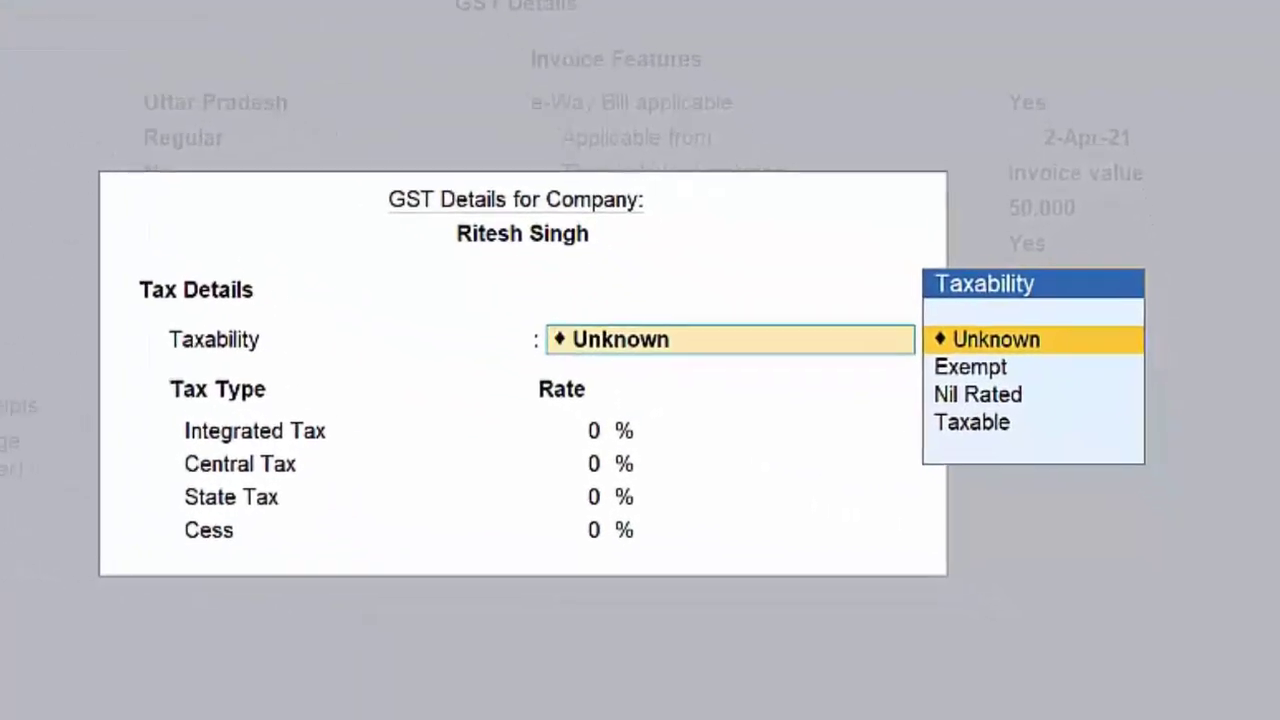
# Step: Make the company Taxable at 28% integrated tax and set e-Way Bill applicable to No
pyautogui.press('Down')
pyautogui.press('Down')
pyautogui.press('Down')
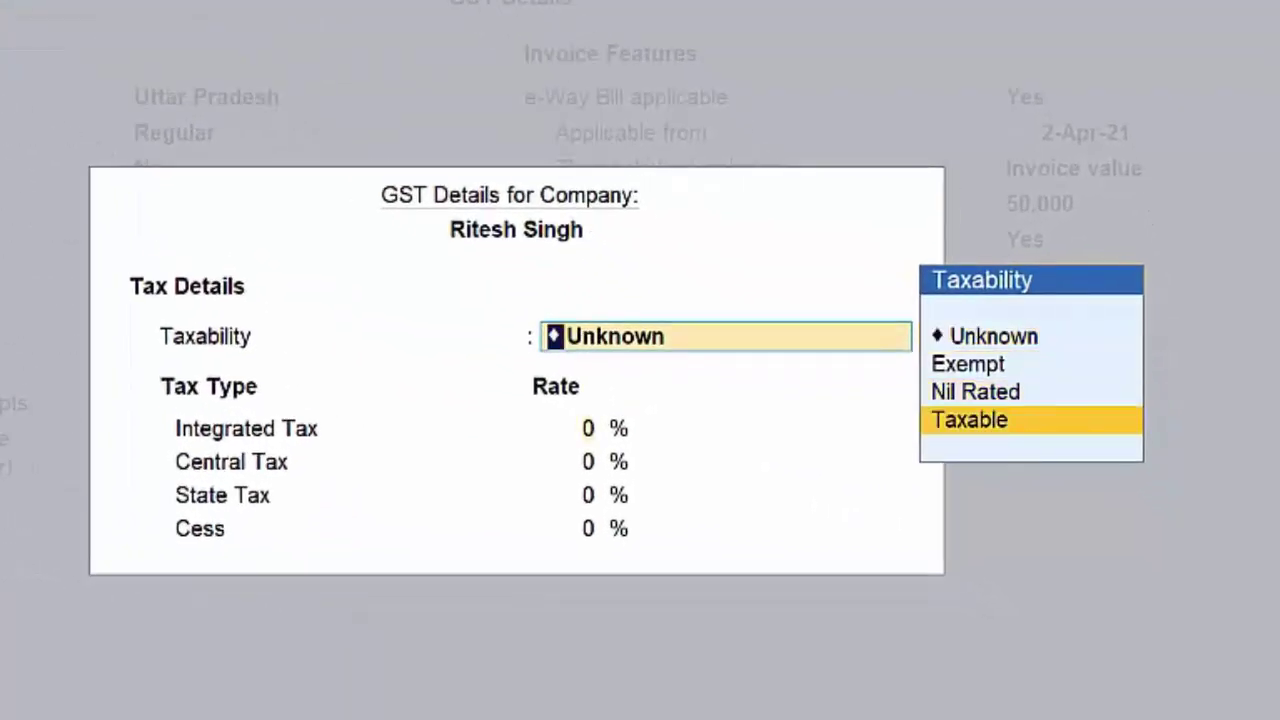
pyautogui.press('Return')
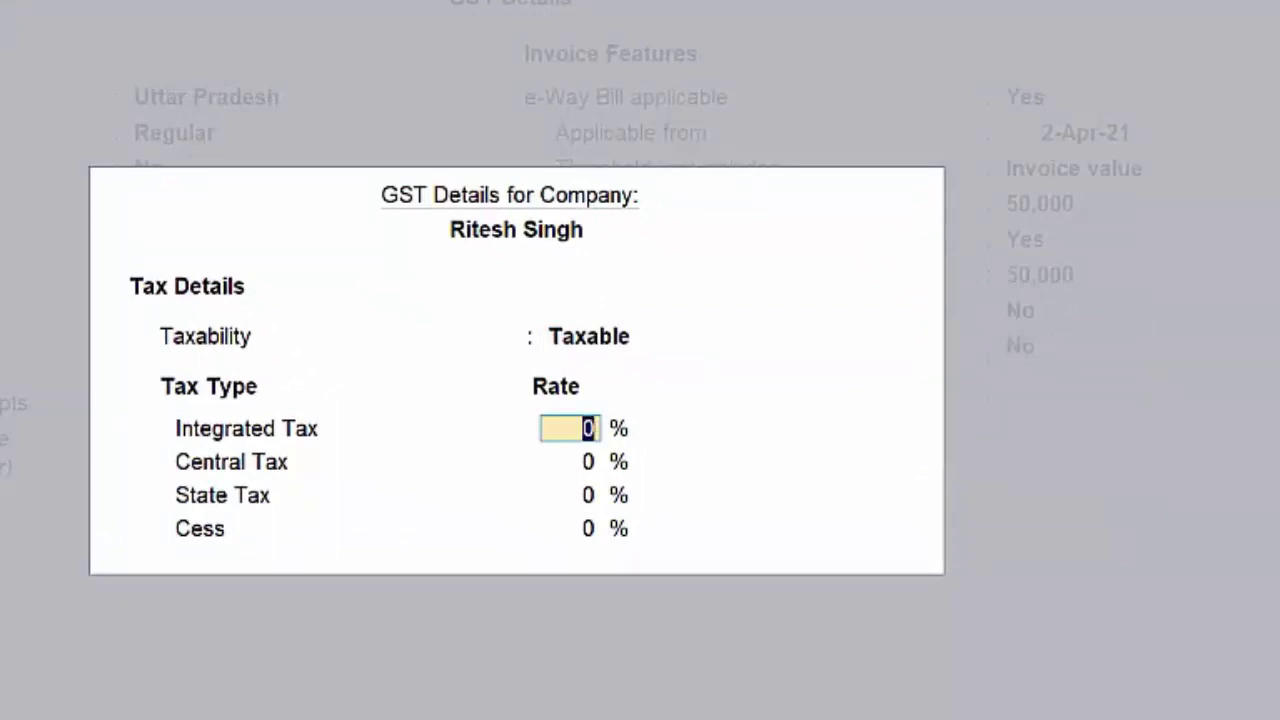
pyautogui.write('28')
pyautogui.press('Return')
pyautogui.press('Return')
pyautogui.press('Return')
pyautogui.press('Return')
pyautogui.press('Return')
pyautogui.press('Return')
pyautogui.press('Return')
pyautogui.press('Return')
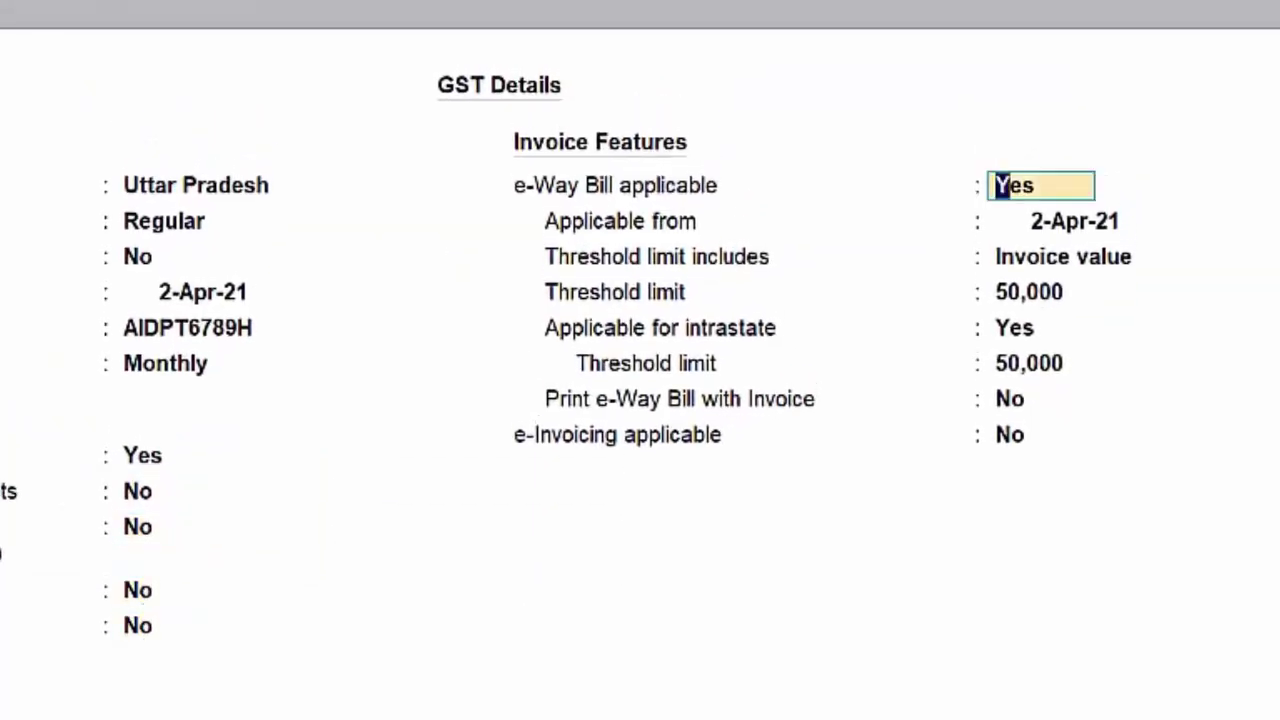
pyautogui.write('n')
pyautogui.press('Return')
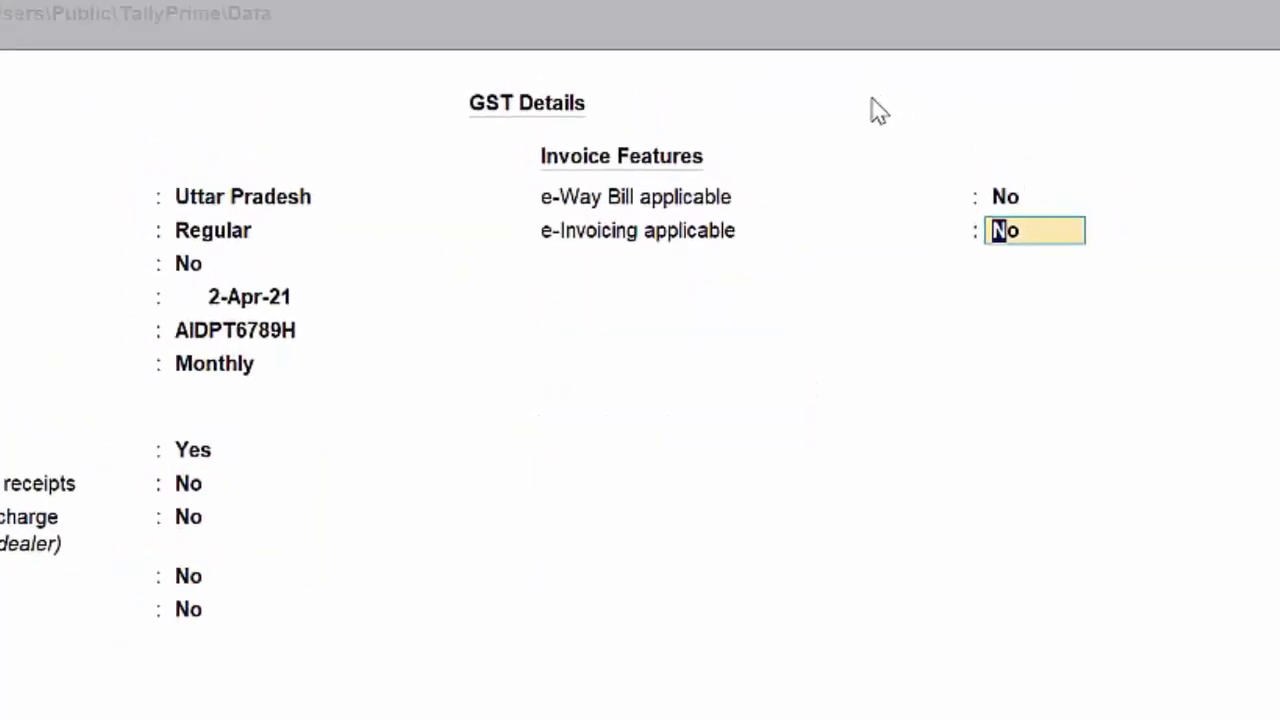
pyautogui.press('Return')
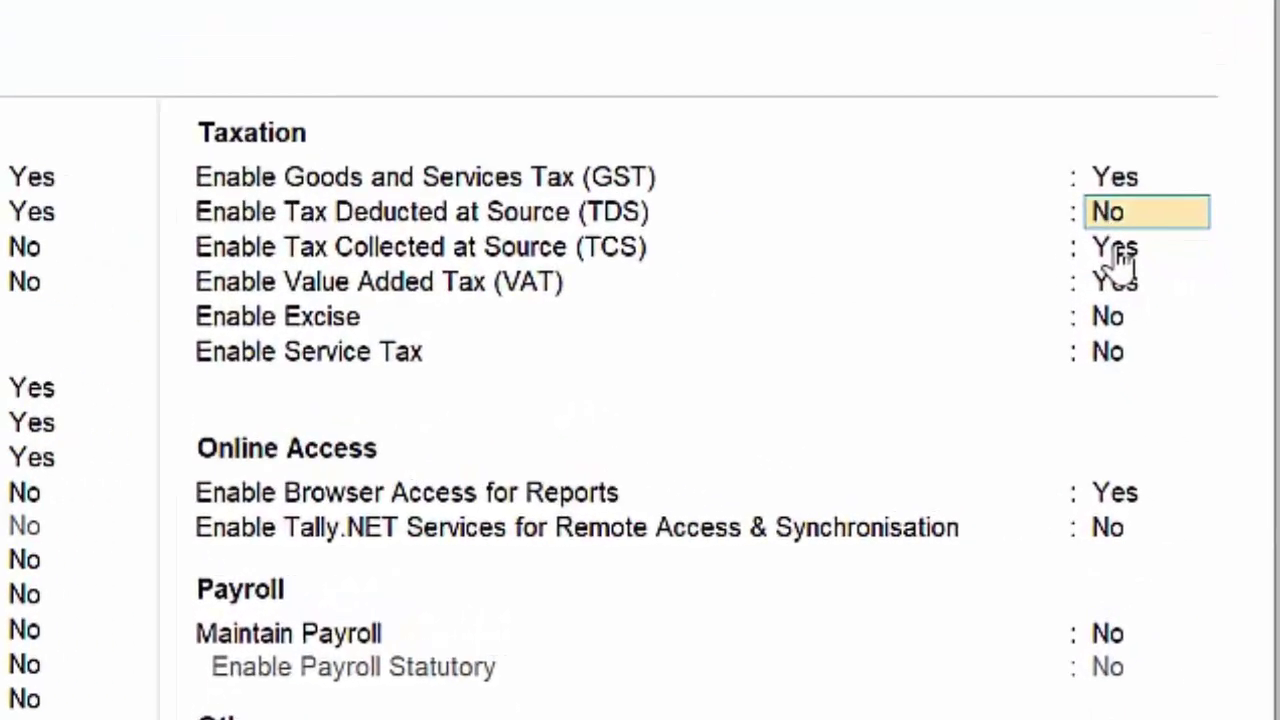
# Step: Set Tax Collected at Source, Value Added Tax and browser access for reports to No
pyautogui.click(1116, 252)
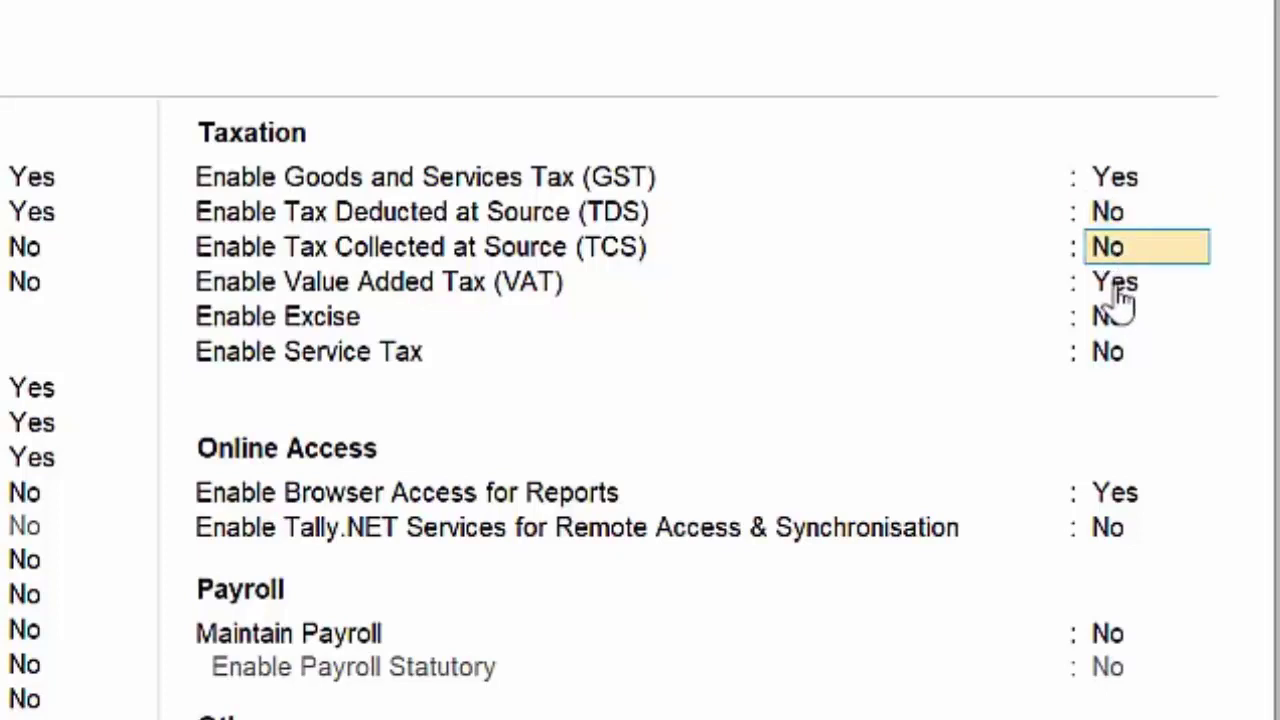
pyautogui.click(1118, 286)
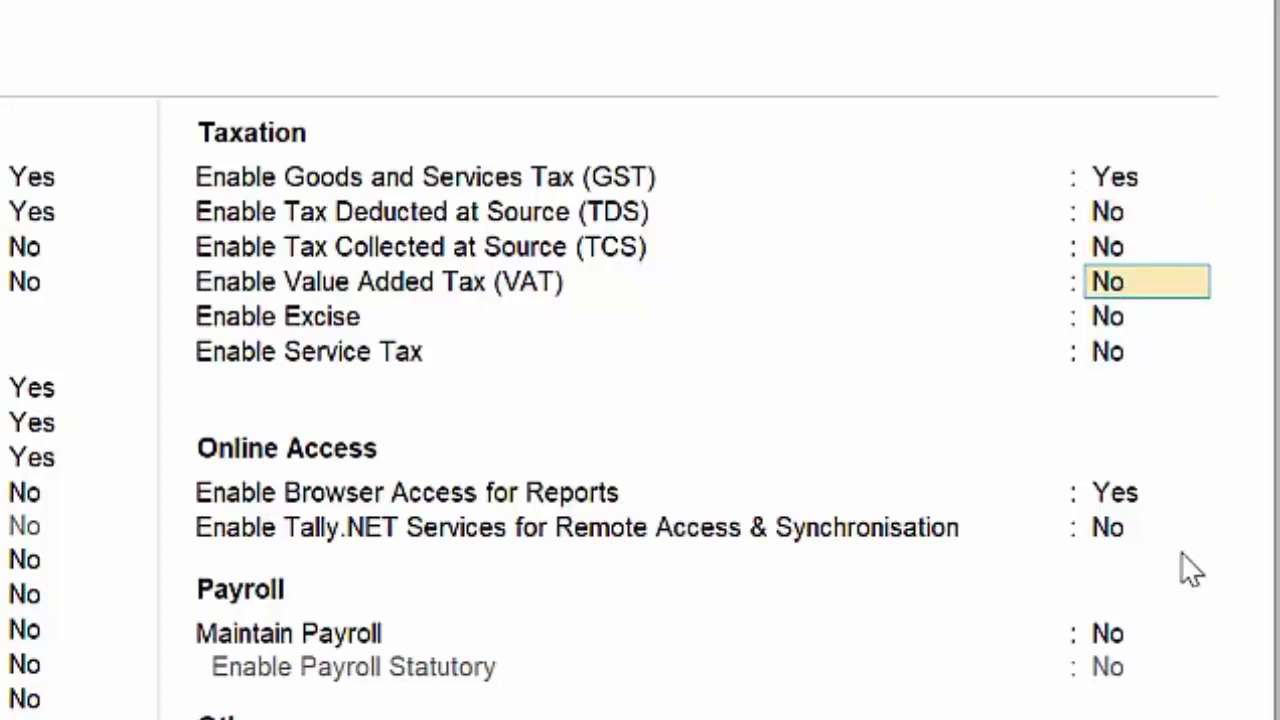
pyautogui.click(1124, 492)
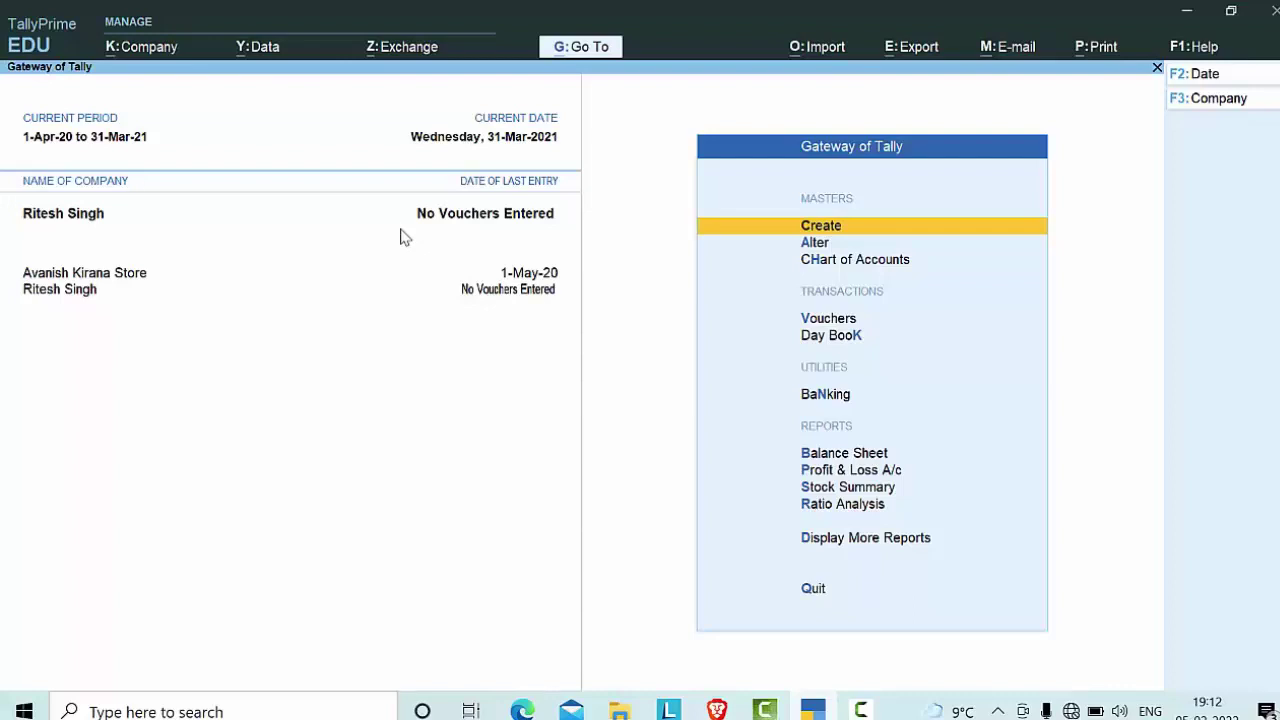
# Step: Start a new Purchase voucher in As Voucher mode, then bring up the mode choices again
pyautogui.press('v')
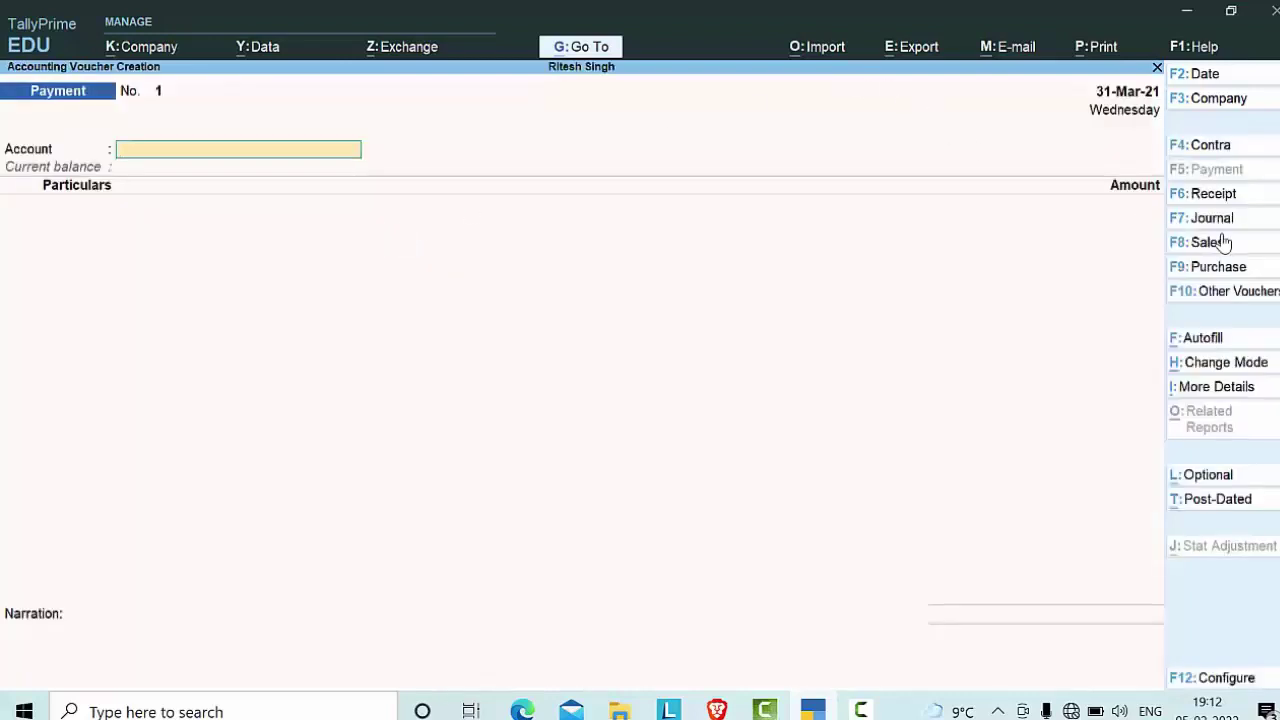
pyautogui.click(1218, 267)
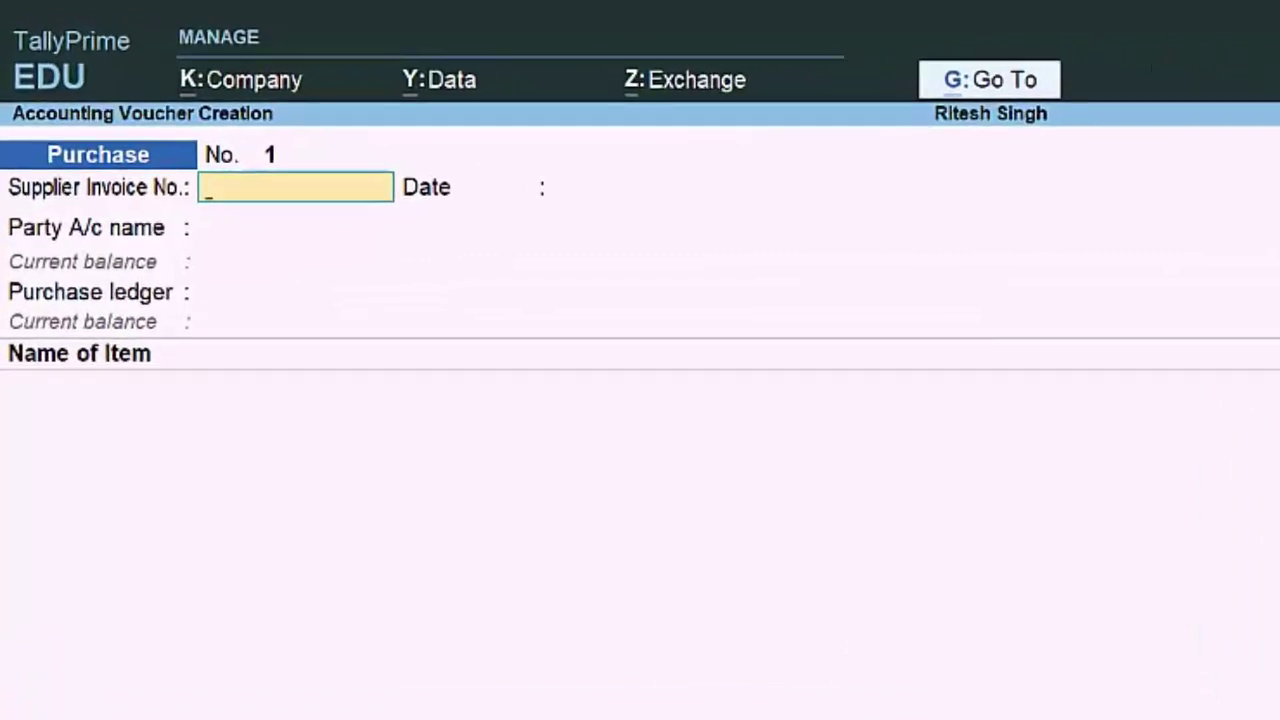
pyautogui.hotkey('ctrl', 'h')
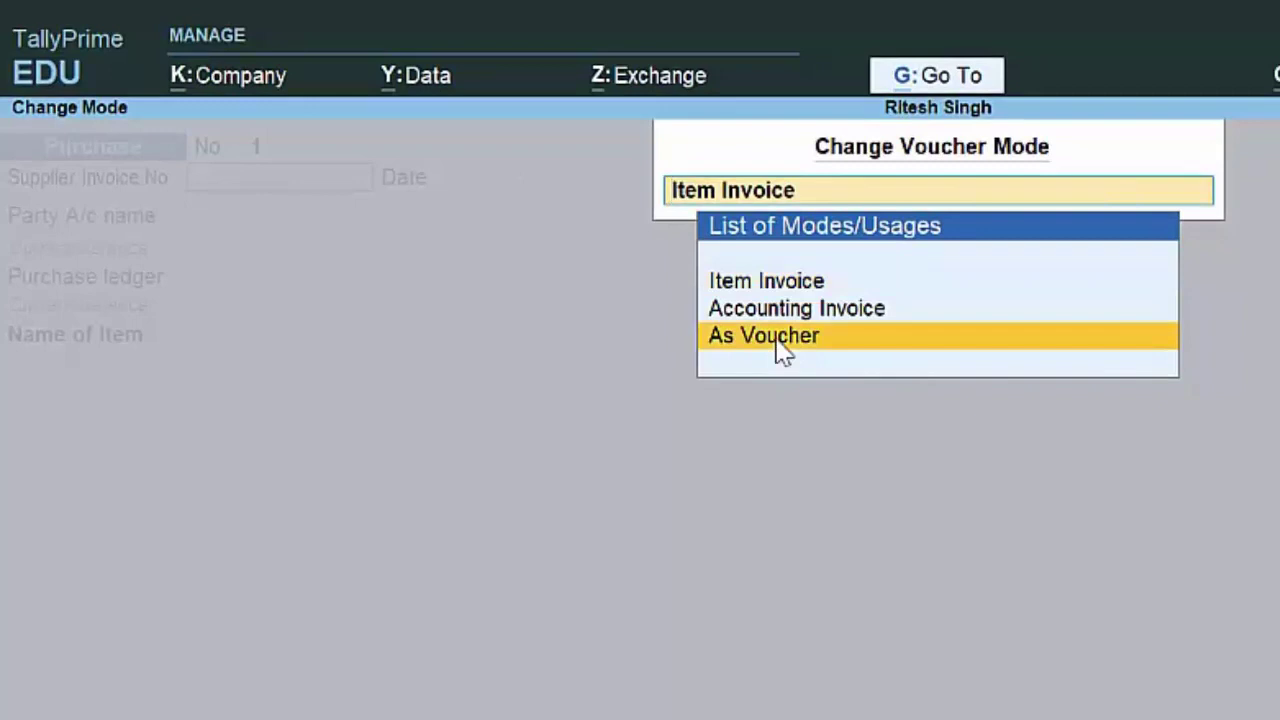
pyautogui.click(777, 340)
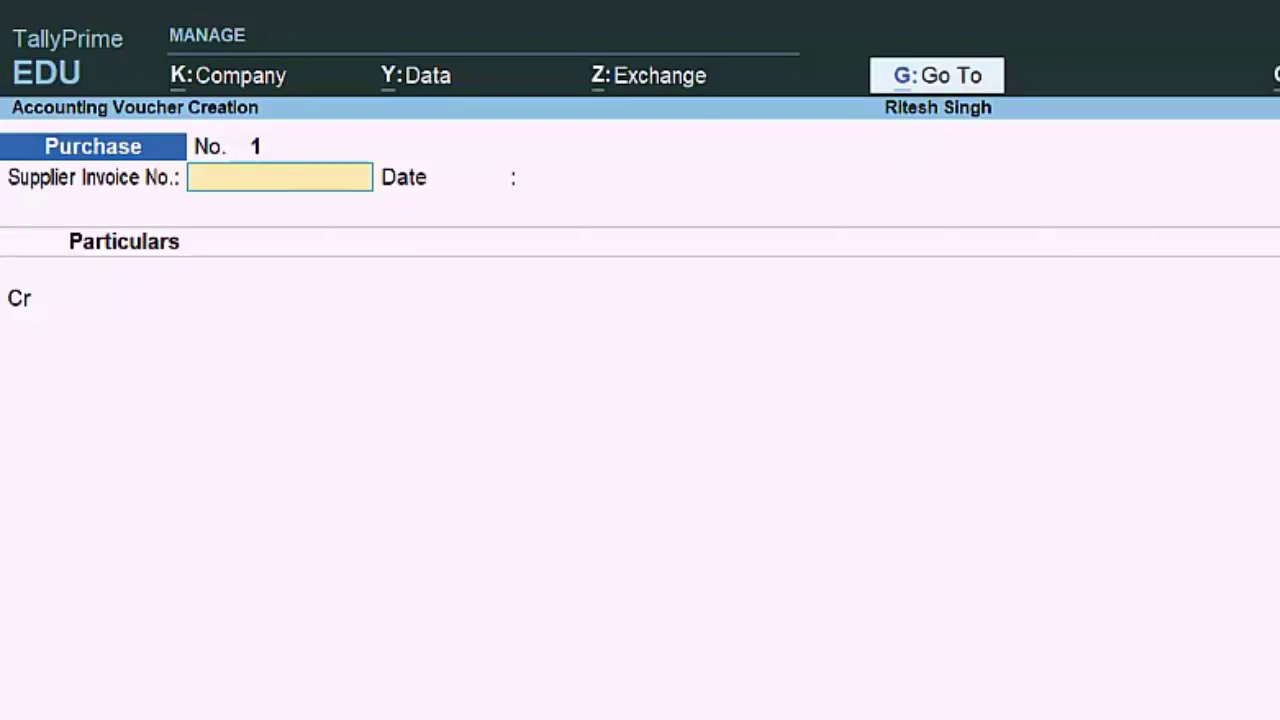
pyautogui.hotkey('ctrl', 'h')
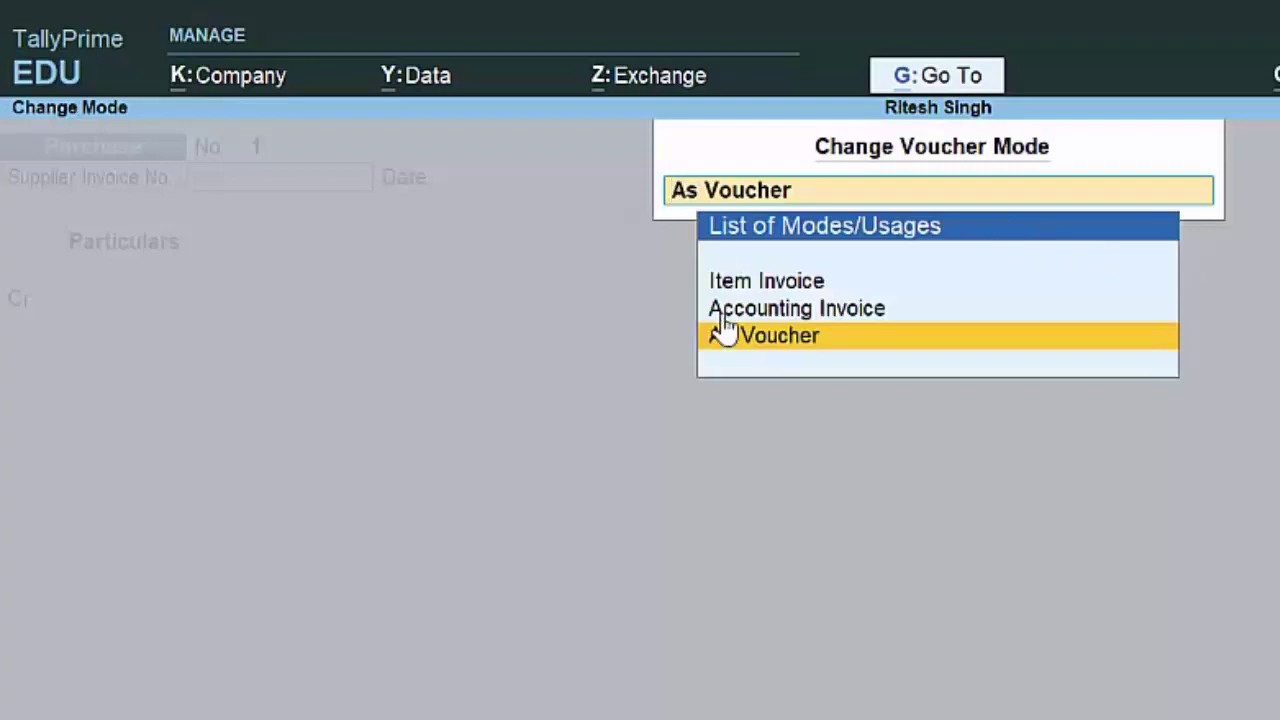
# Step: Switch the purchase back to Item Invoice mode with supplier invoice No. 56575
pyautogui.click(789, 283)
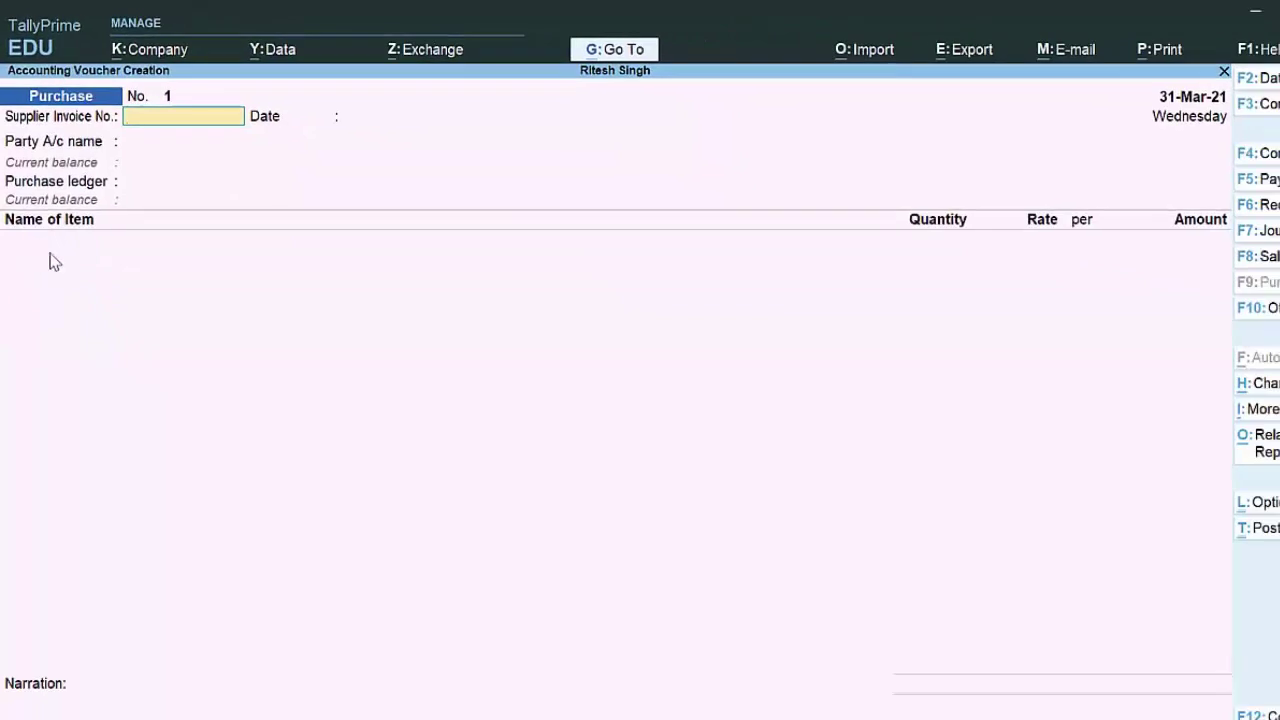
pyautogui.write('56575')
pyautogui.press('Return')
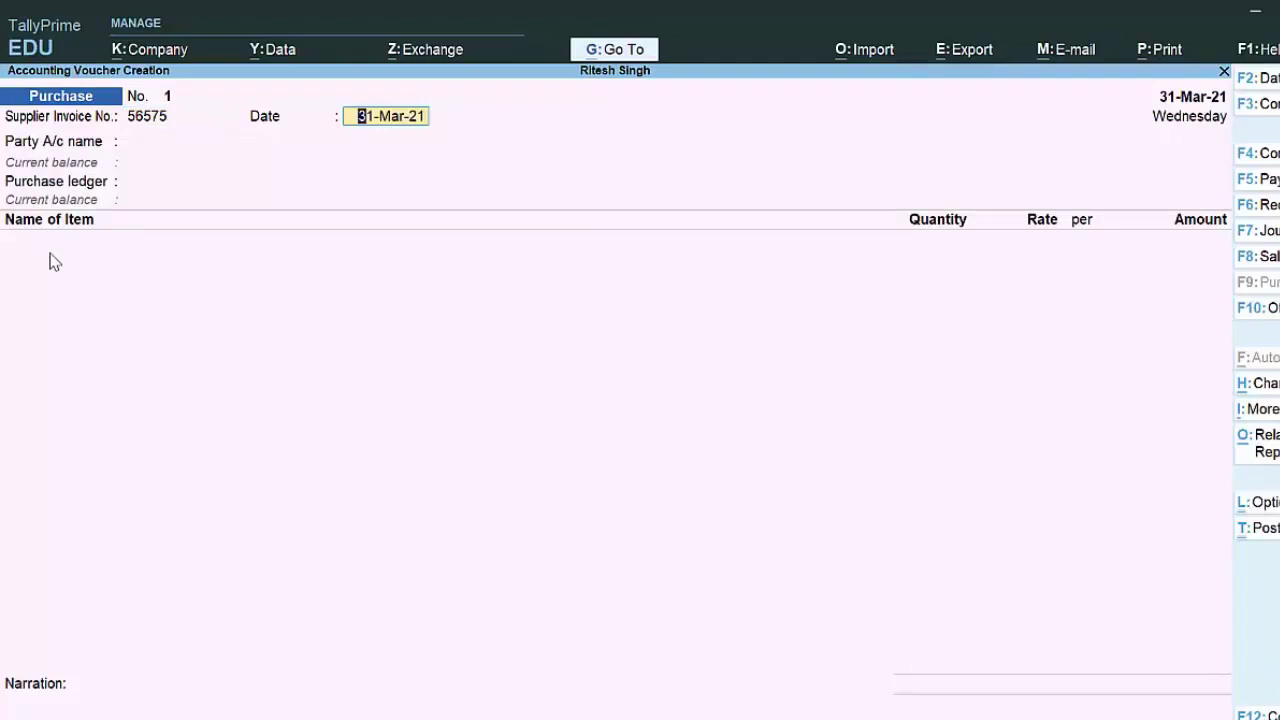
pyautogui.press('XF86AudioRaiseVolume')
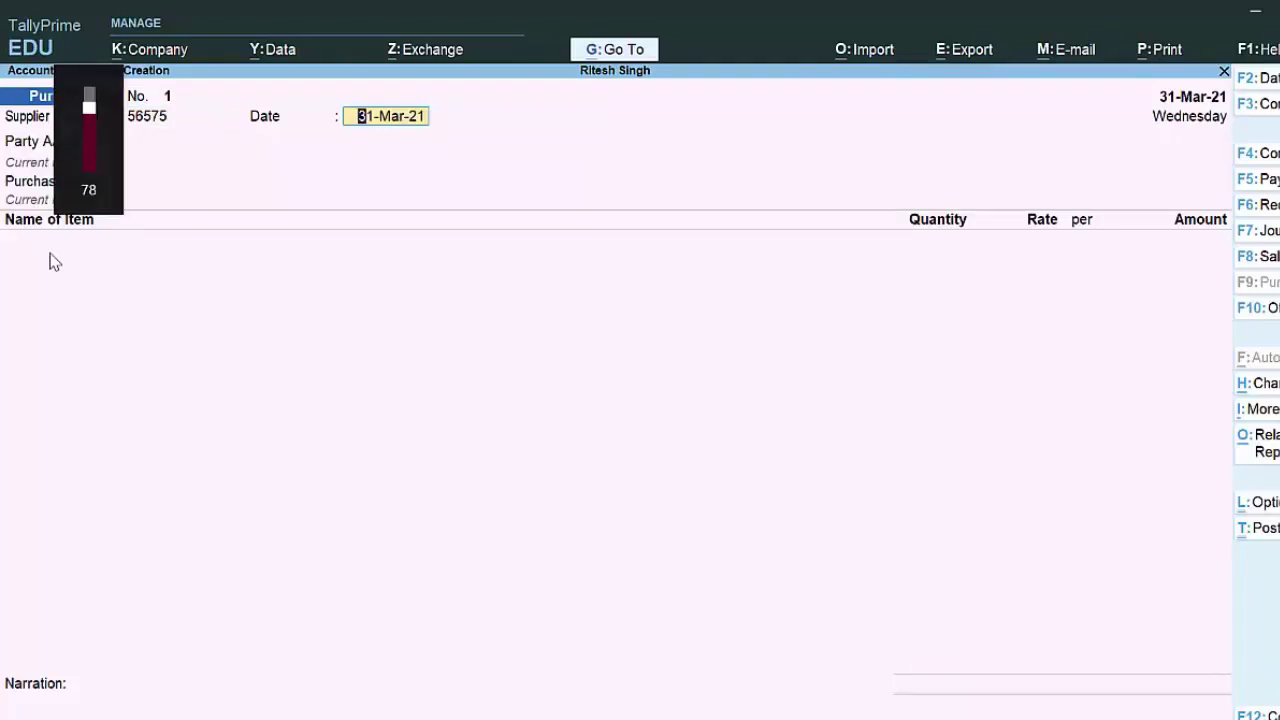
# Step: Try dating the voucher 2-4-21, dismiss the rejection error, and reveal the period options
pyautogui.press('F2')
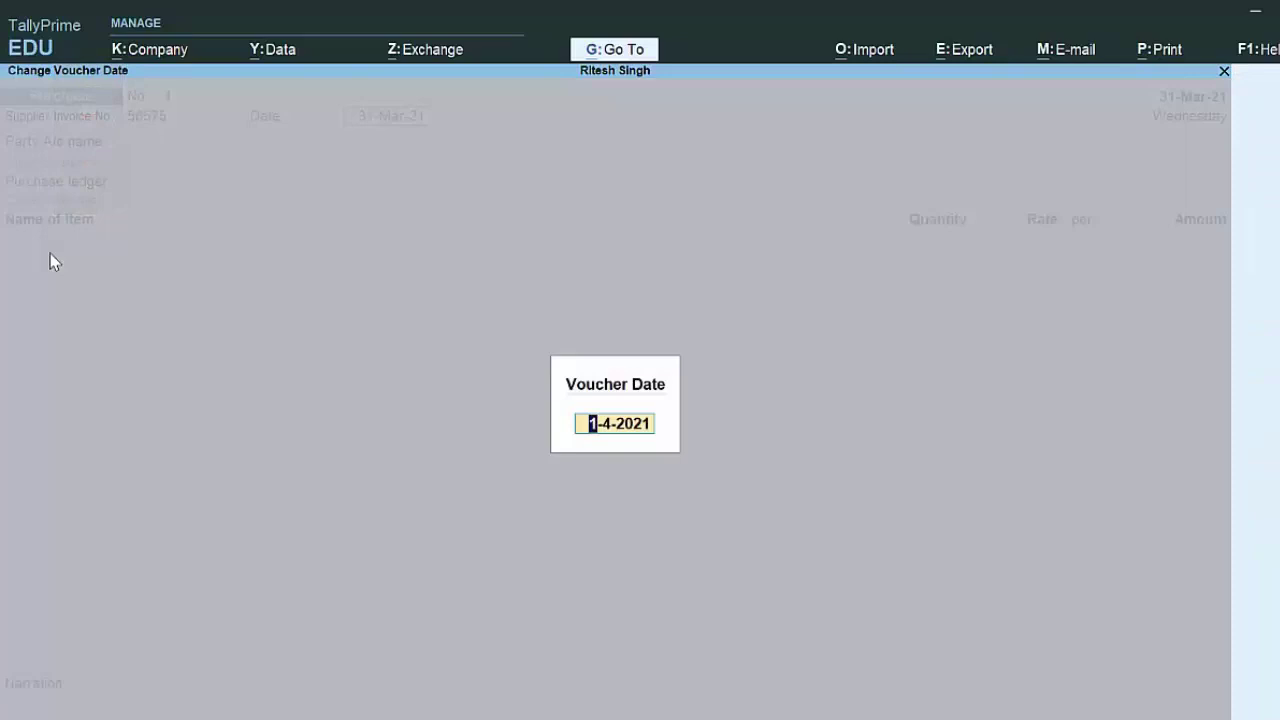
pyautogui.write('2-4-21')
pyautogui.press('Return')
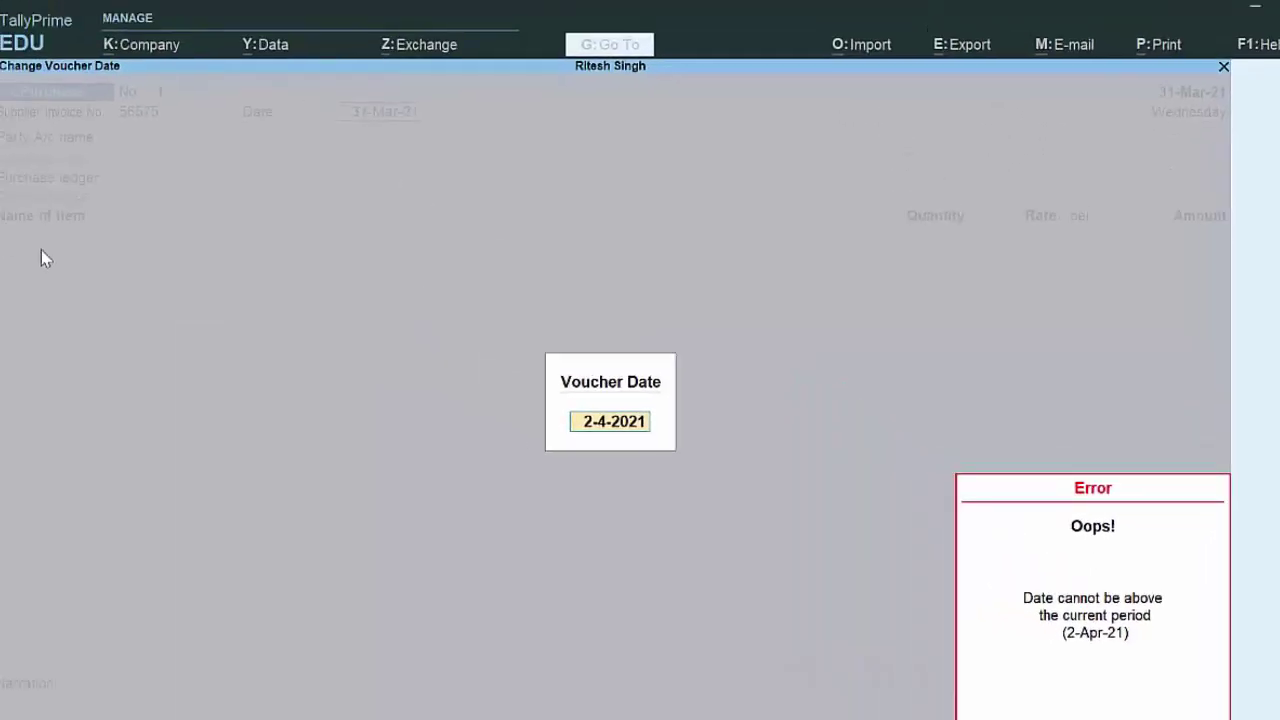
pyautogui.press('Escape')
pyautogui.press('Escape')
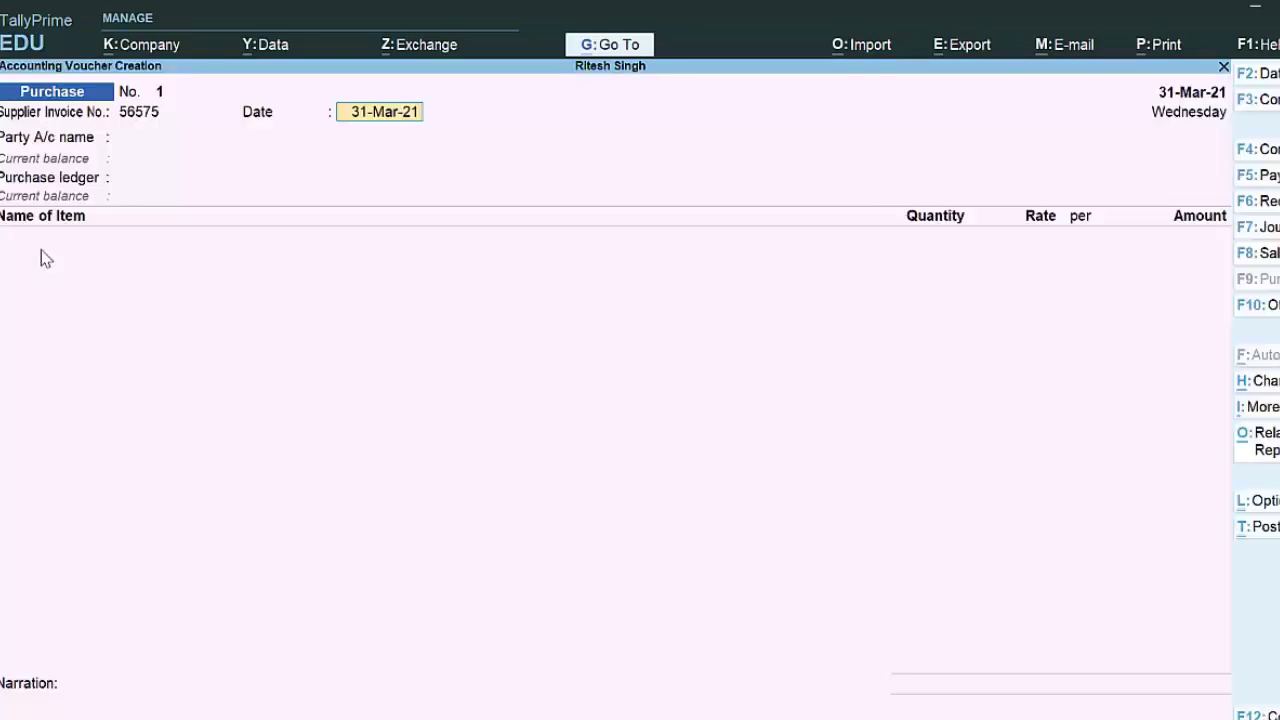
pyautogui.hotkey('alt', 'F2')
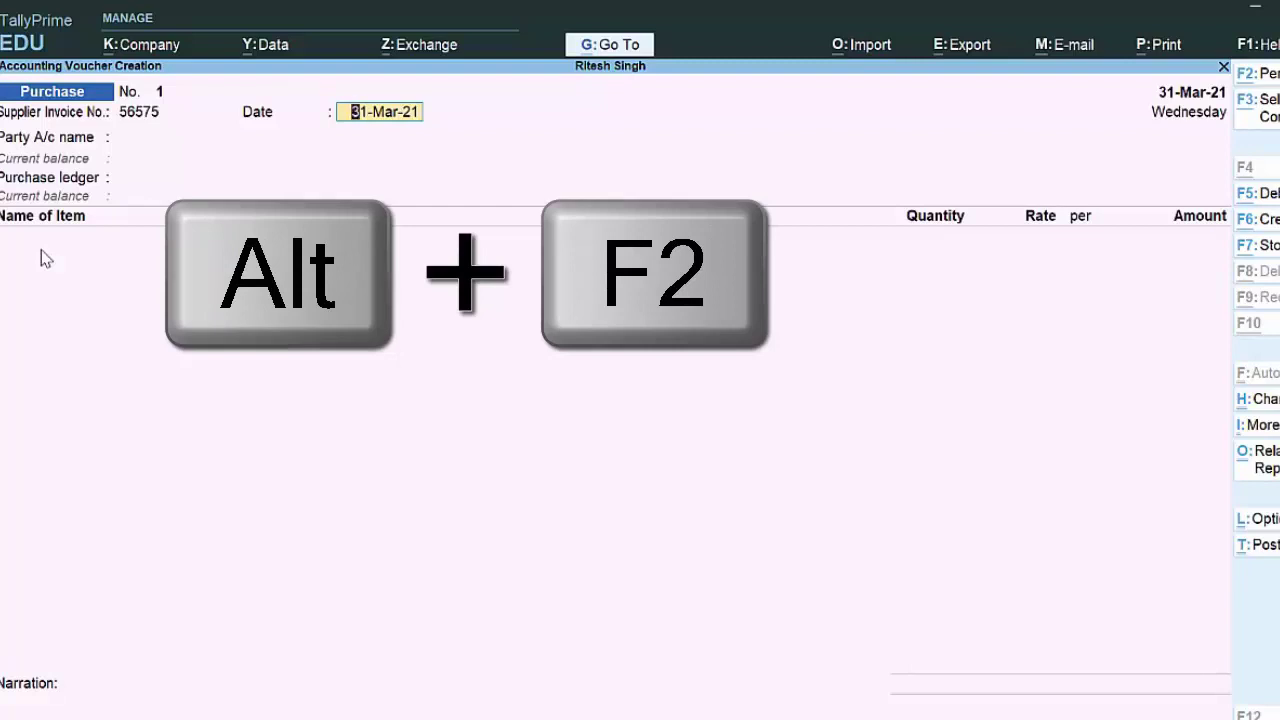
# Step: Change the working period to run from 1-4-21 to 31-3-22
pyautogui.hotkey('alt', 'F2')
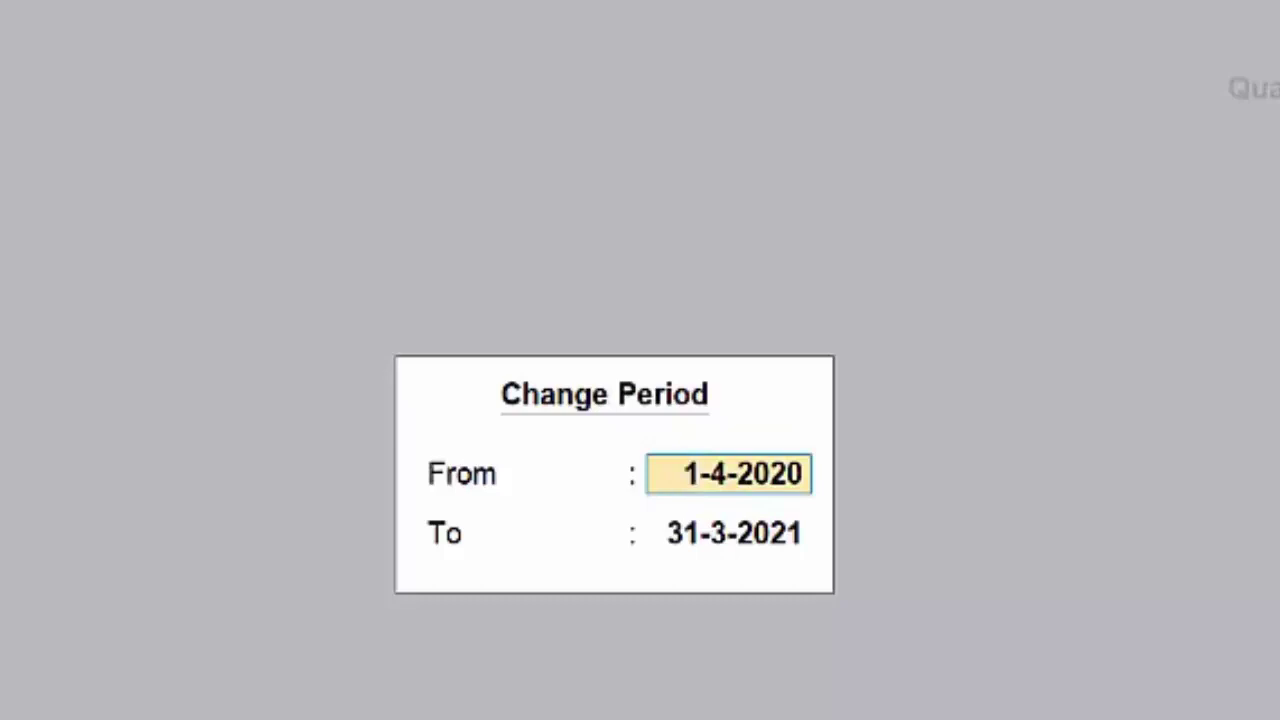
pyautogui.write('1-4-21')
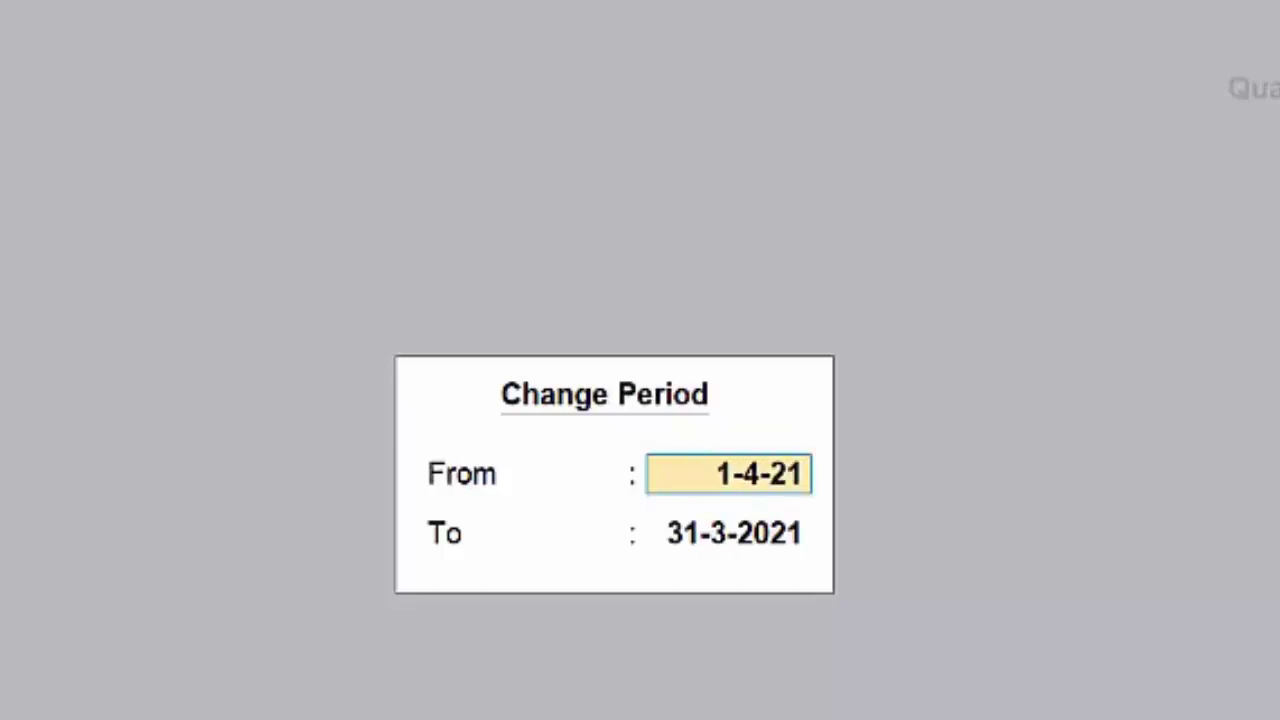
pyautogui.press('Return')
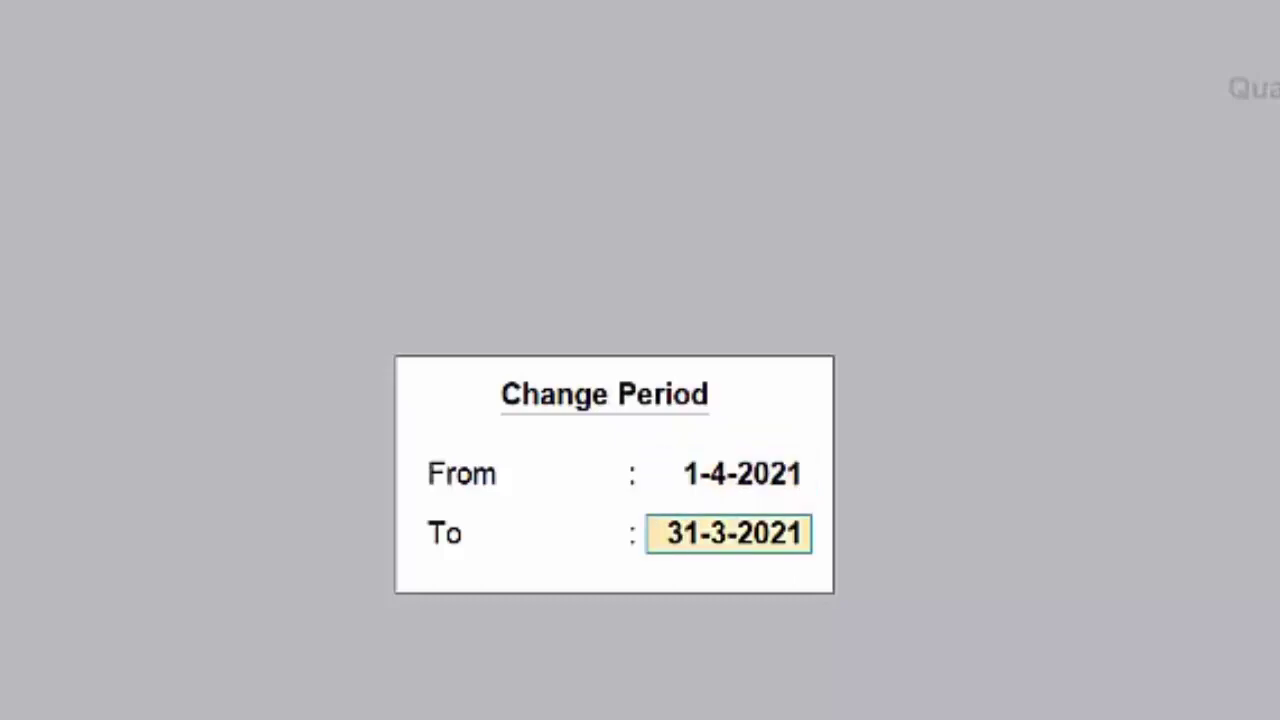
pyautogui.write('31-')
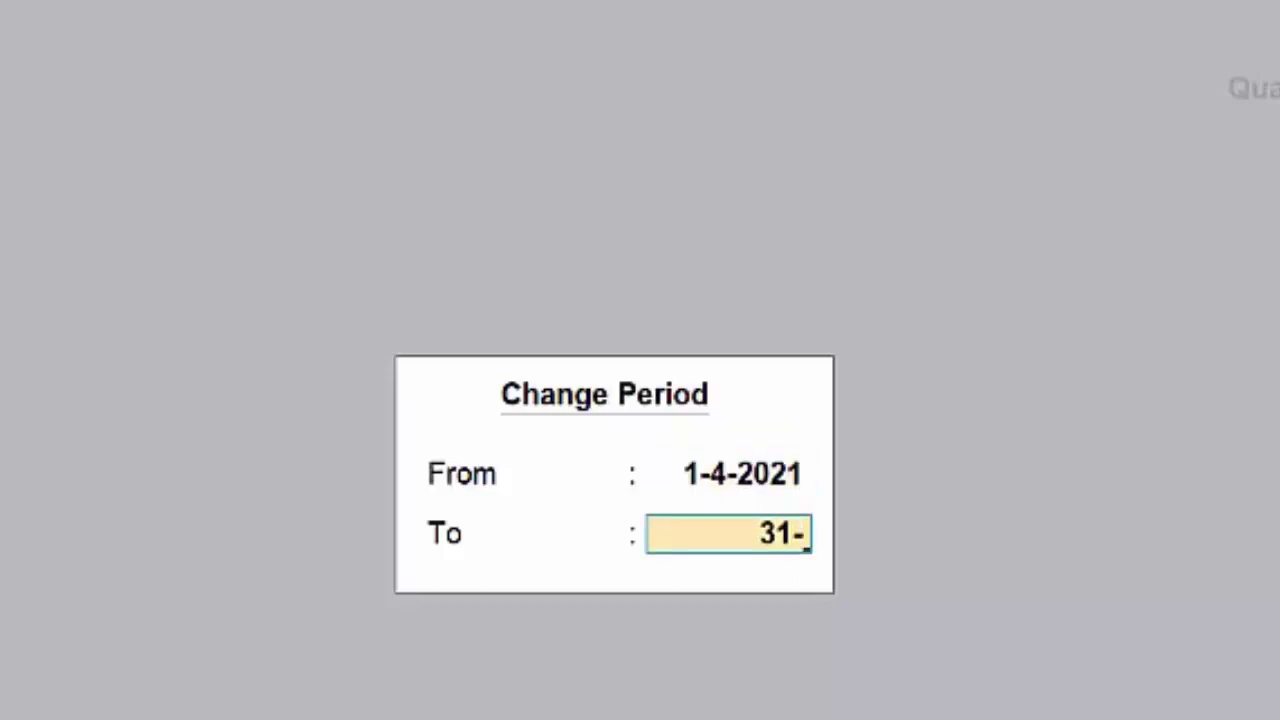
pyautogui.write('3-')
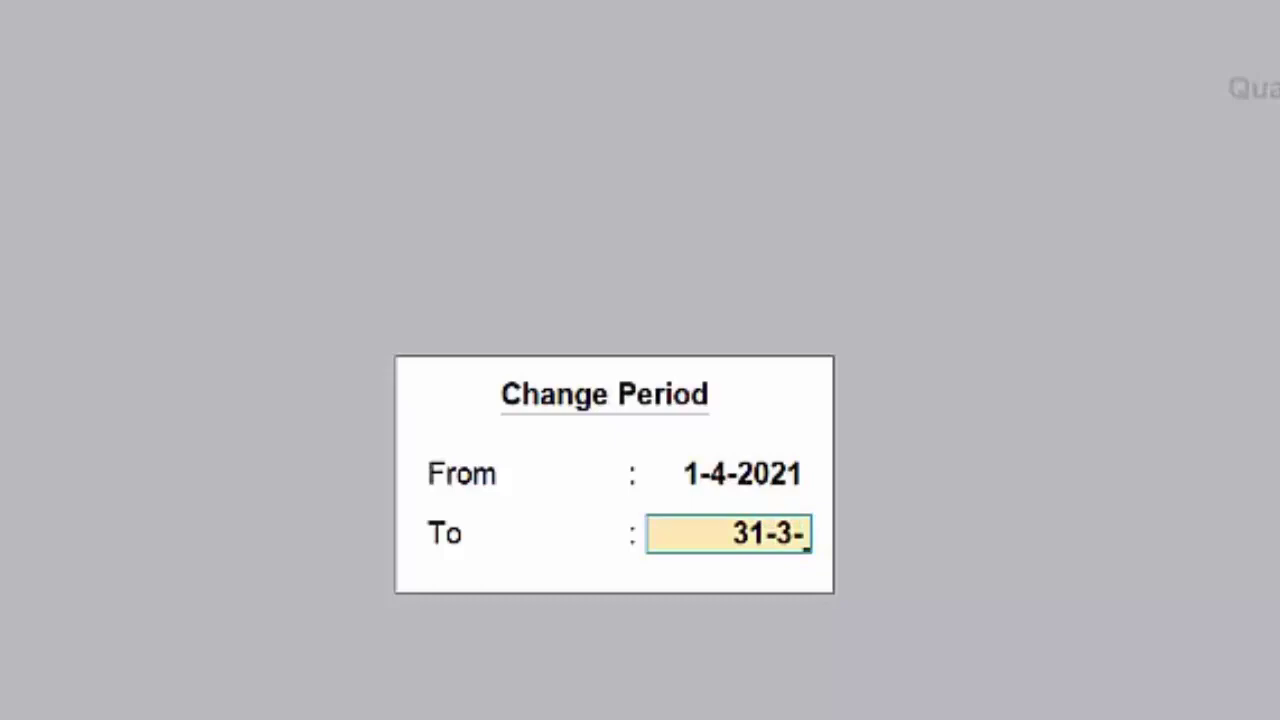
pyautogui.write('22')
pyautogui.press('Return')
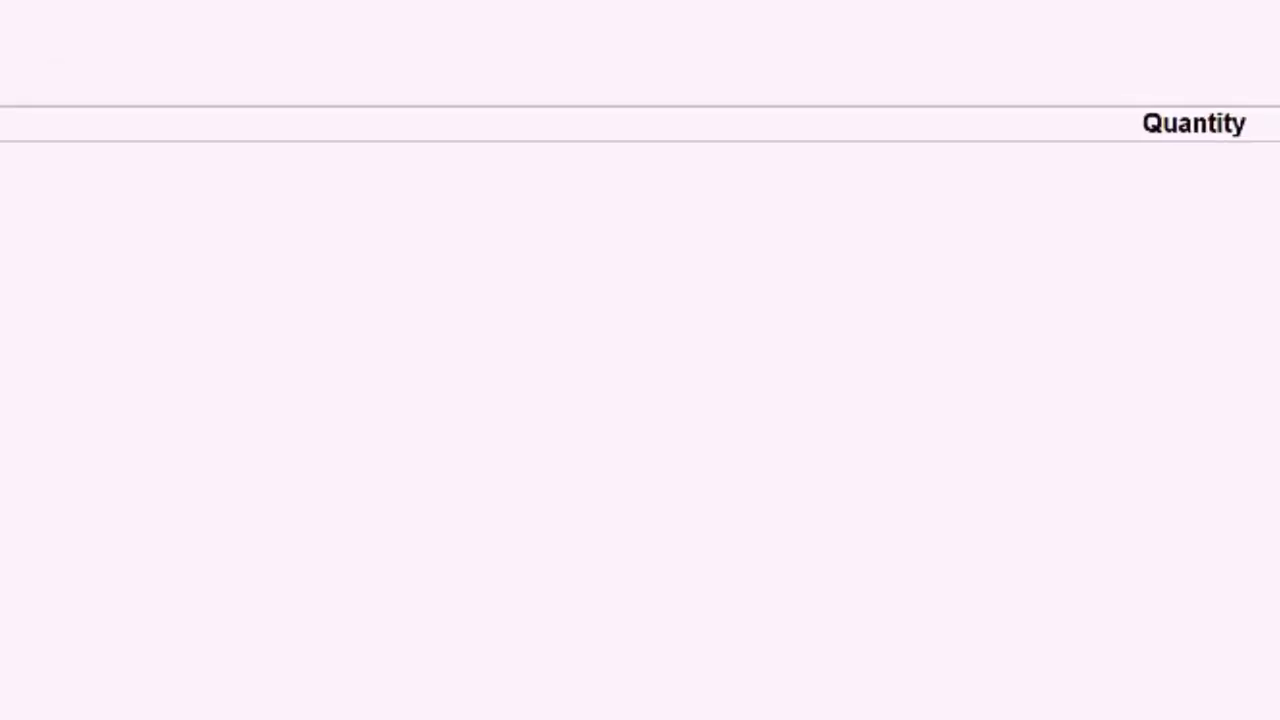
# Step: Enter 2 as the invoice date, correcting a stray digit, giving 2-Apr-21
pyautogui.write('1')
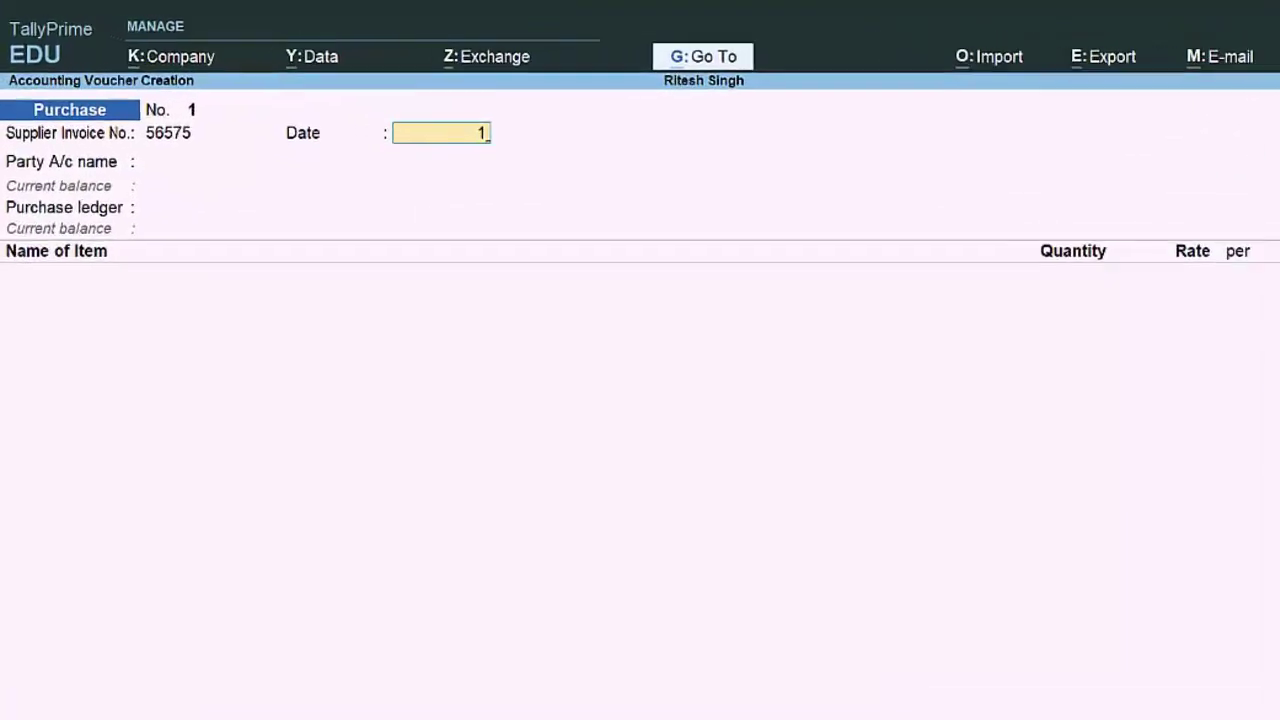
pyautogui.press('BackSpace')
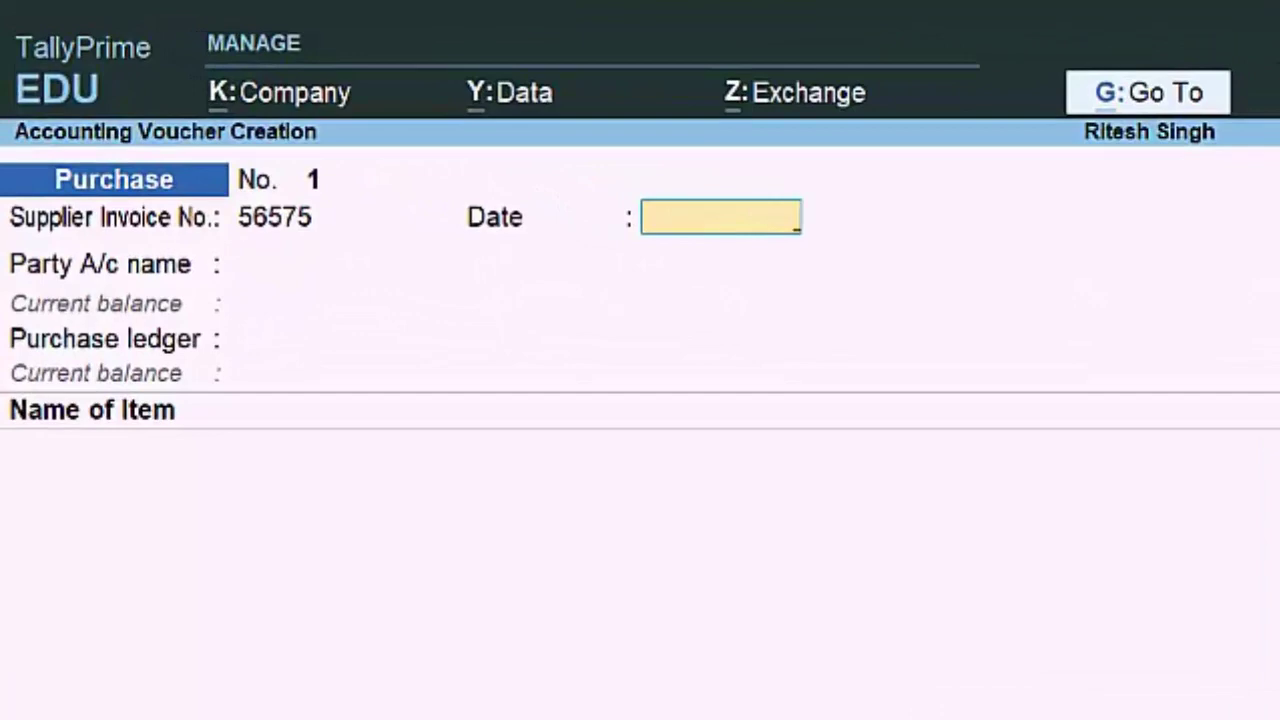
pyautogui.write('2')
pyautogui.press('Return')
# Step: Set the voucher date to 2-4-21 and choose Cash as the party account
pyautogui.press('F2')
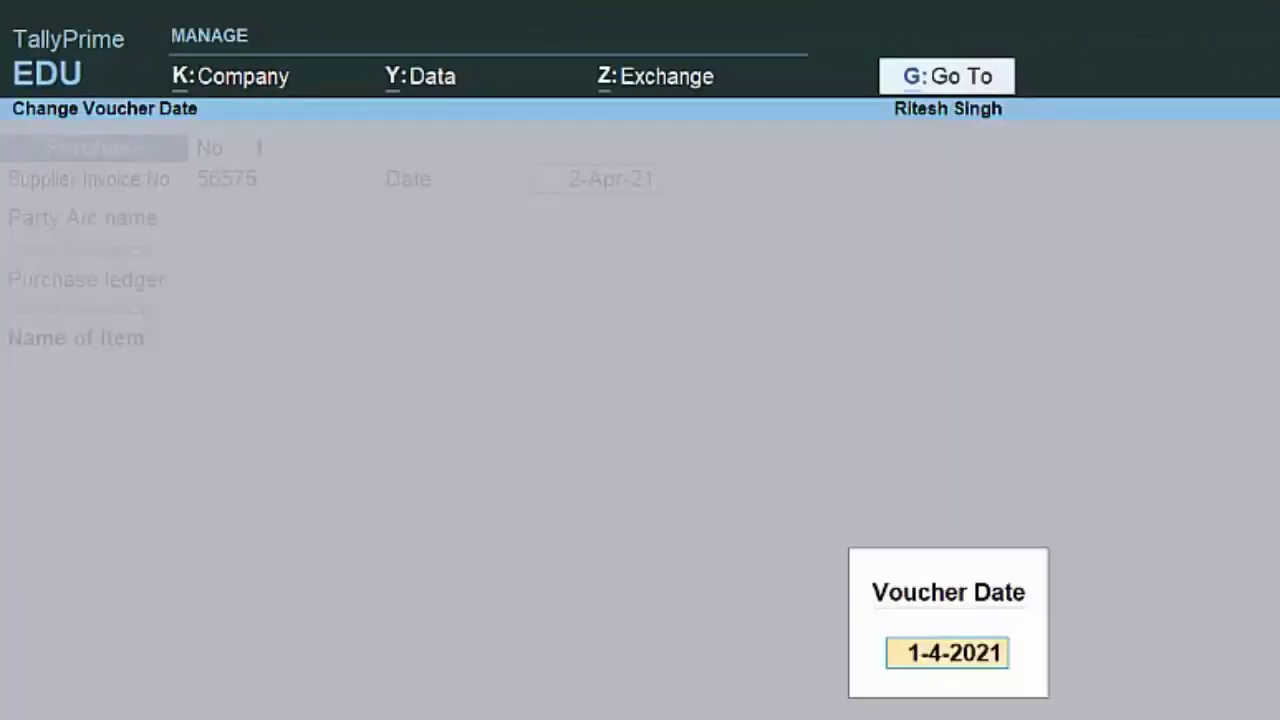
pyautogui.write('2-')
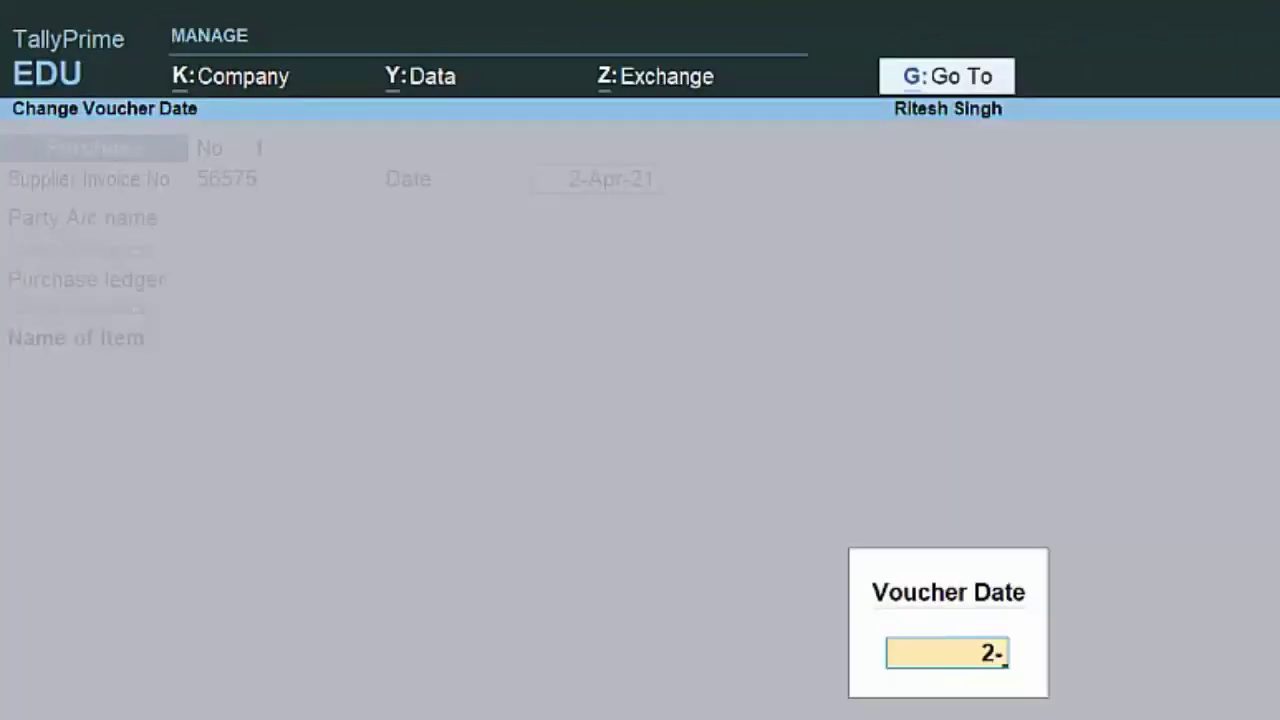
pyautogui.write('4-21')
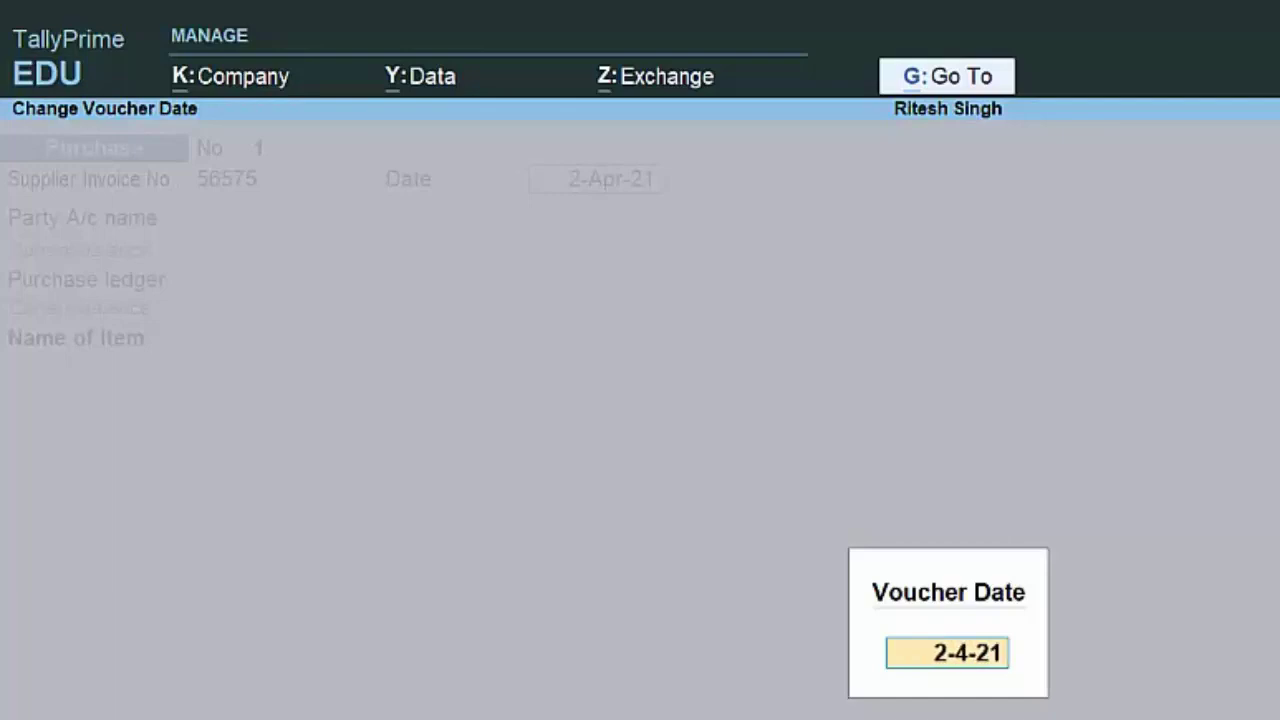
pyautogui.press('Return')
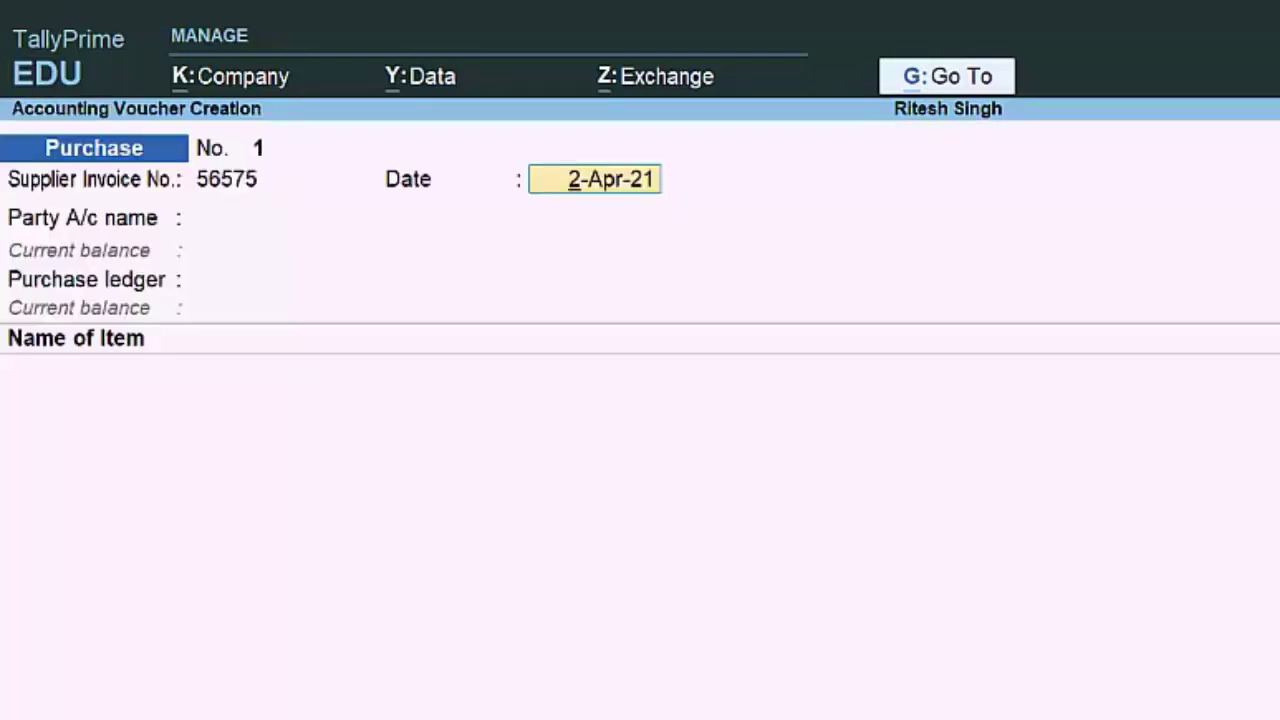
pyautogui.press('Return')
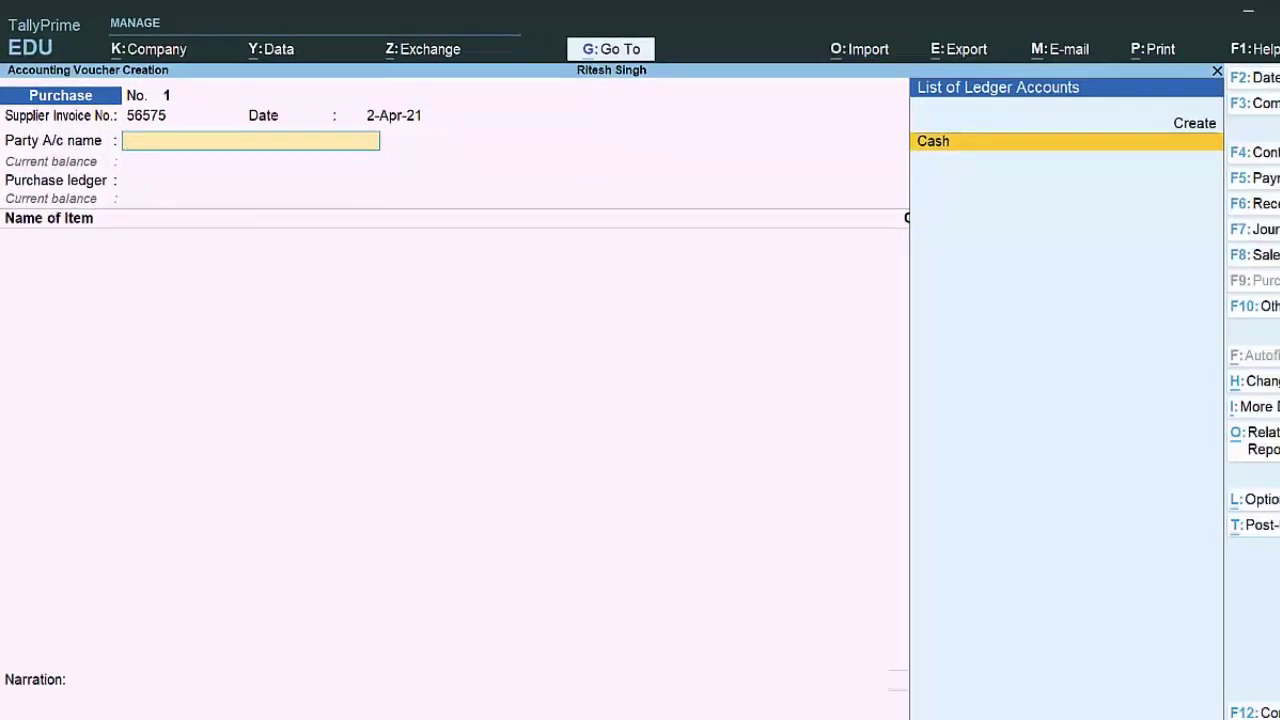
pyautogui.press('Return')
pyautogui.press('Return')
pyautogui.press('Return')
pyautogui.press('Return')
pyautogui.press('Return')
pyautogui.press('Return')
pyautogui.press('Return')
pyautogui.press('Return')
pyautogui.press('Return')
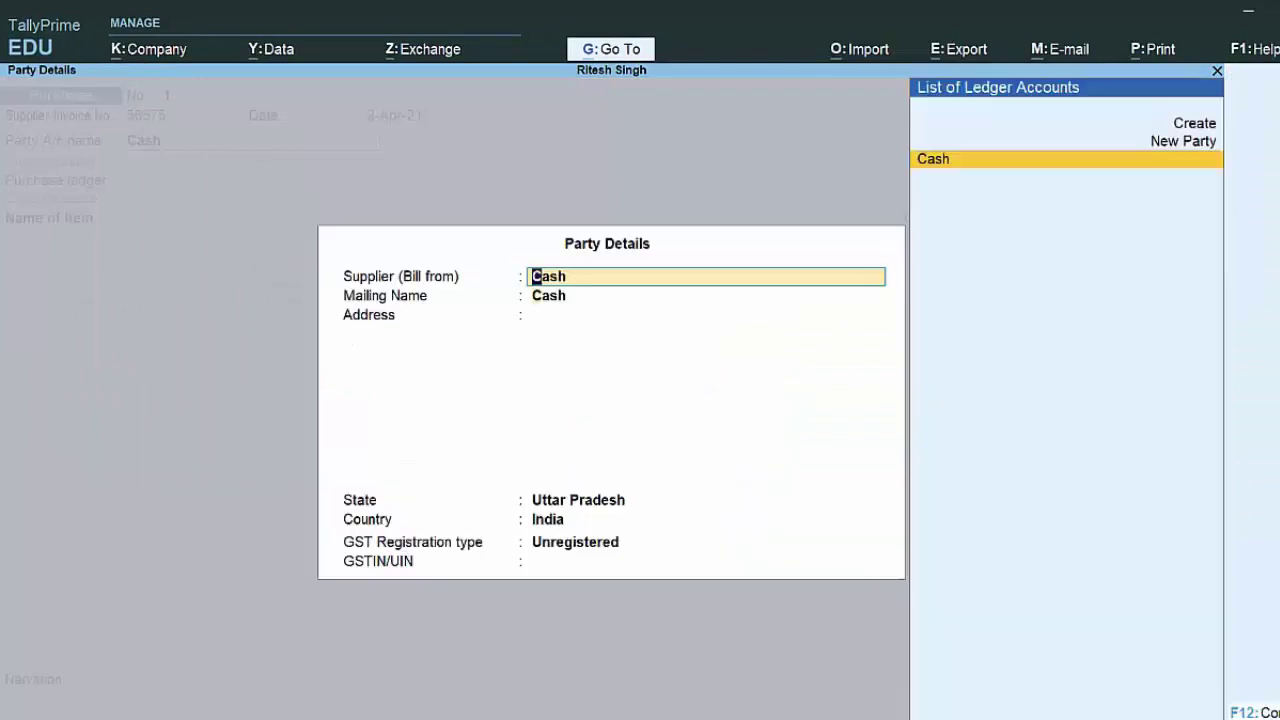
# Step: Fill in the supplier's mailing name and address in Party Details
pyautogui.press('Return')
pyautogui.write("'")
pyautogui.press('Return')
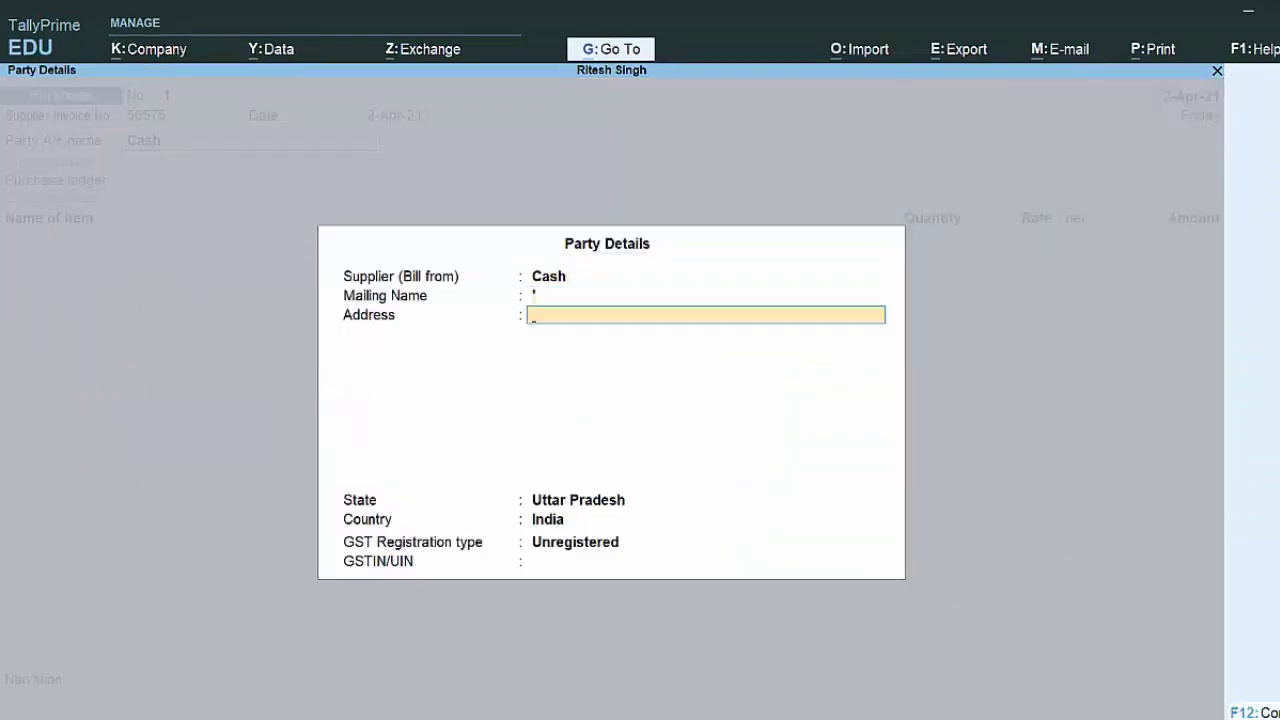
pyautogui.press('BackSpace')
pyautogui.press('BackSpace')
pyautogui.press('Return')
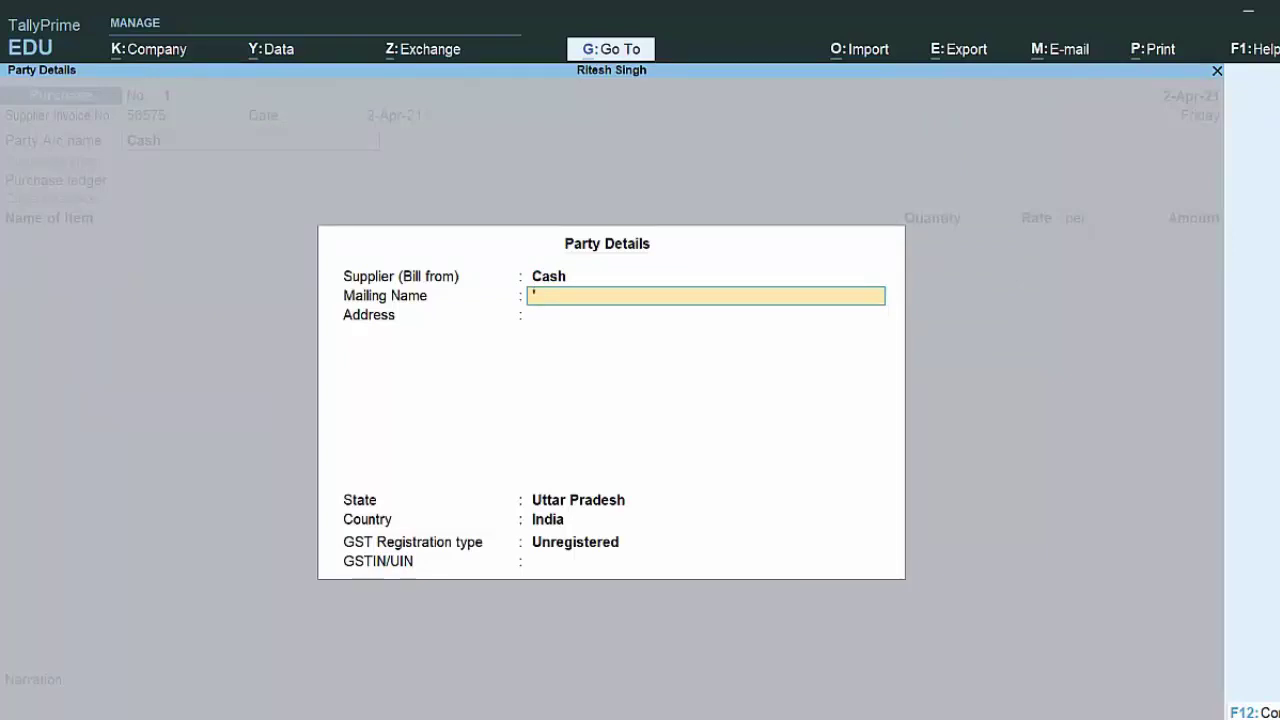
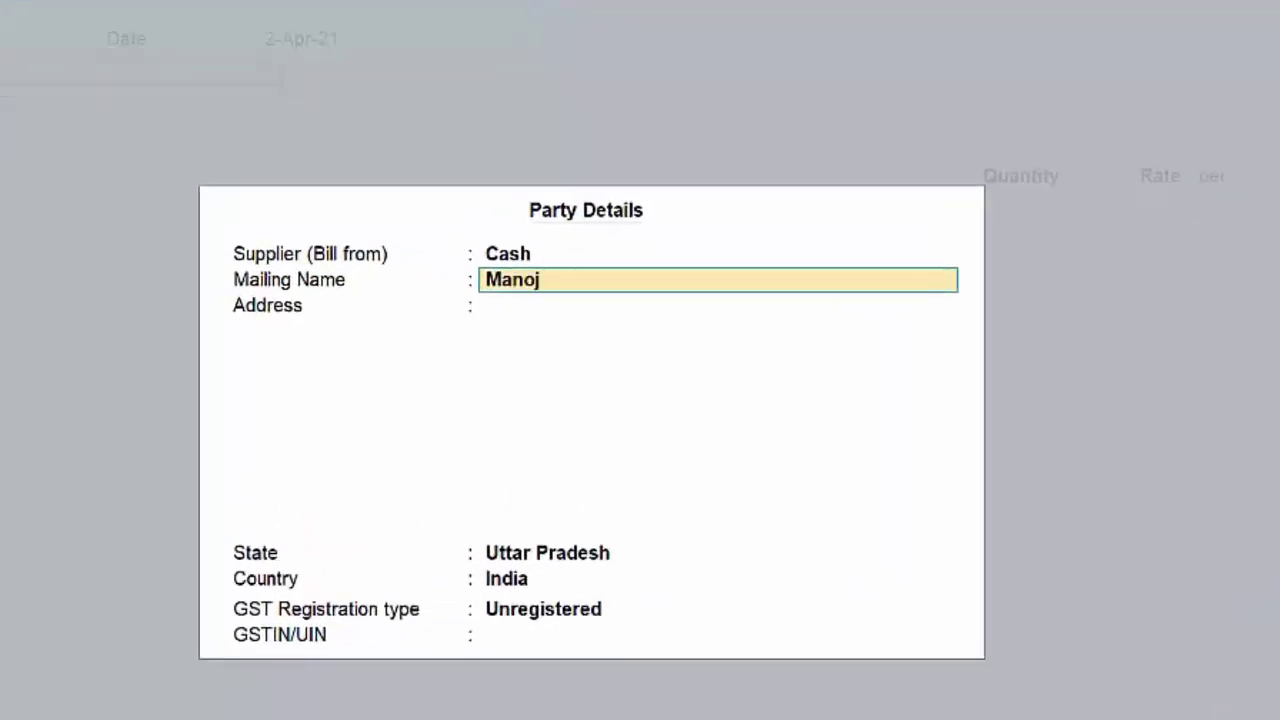
pyautogui.press('Return')
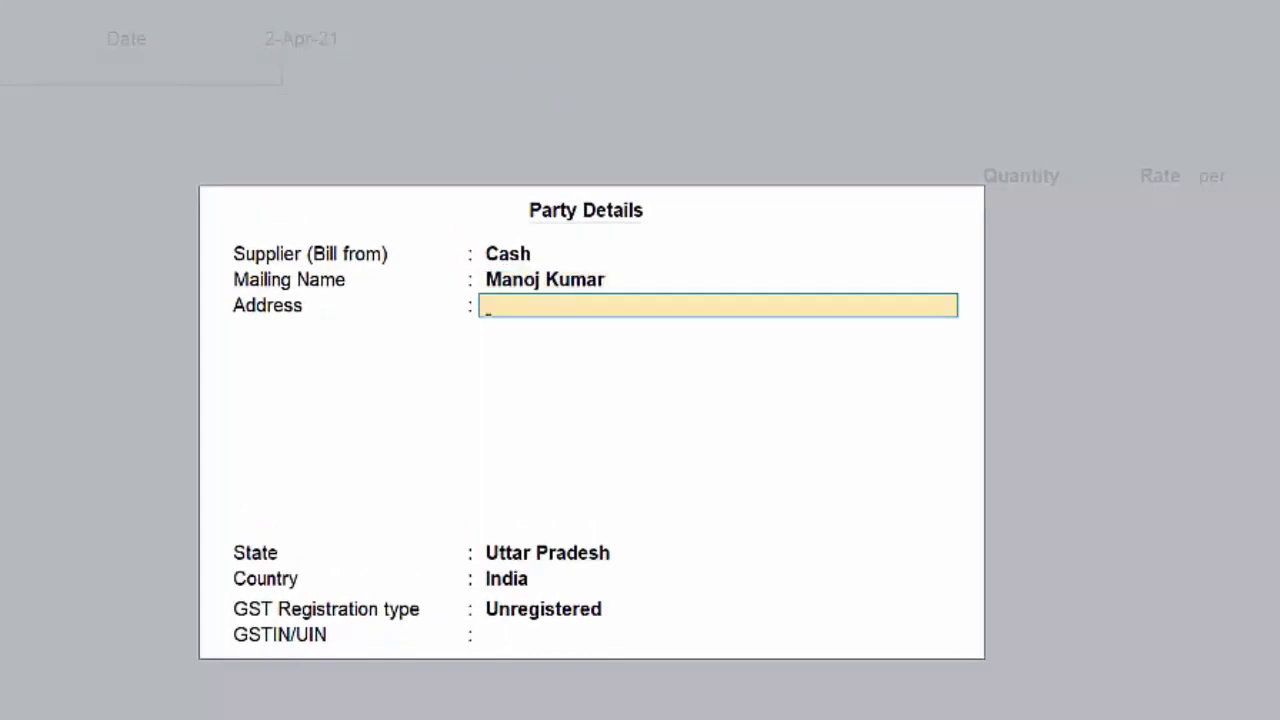
pyautogui.write('New Colon')
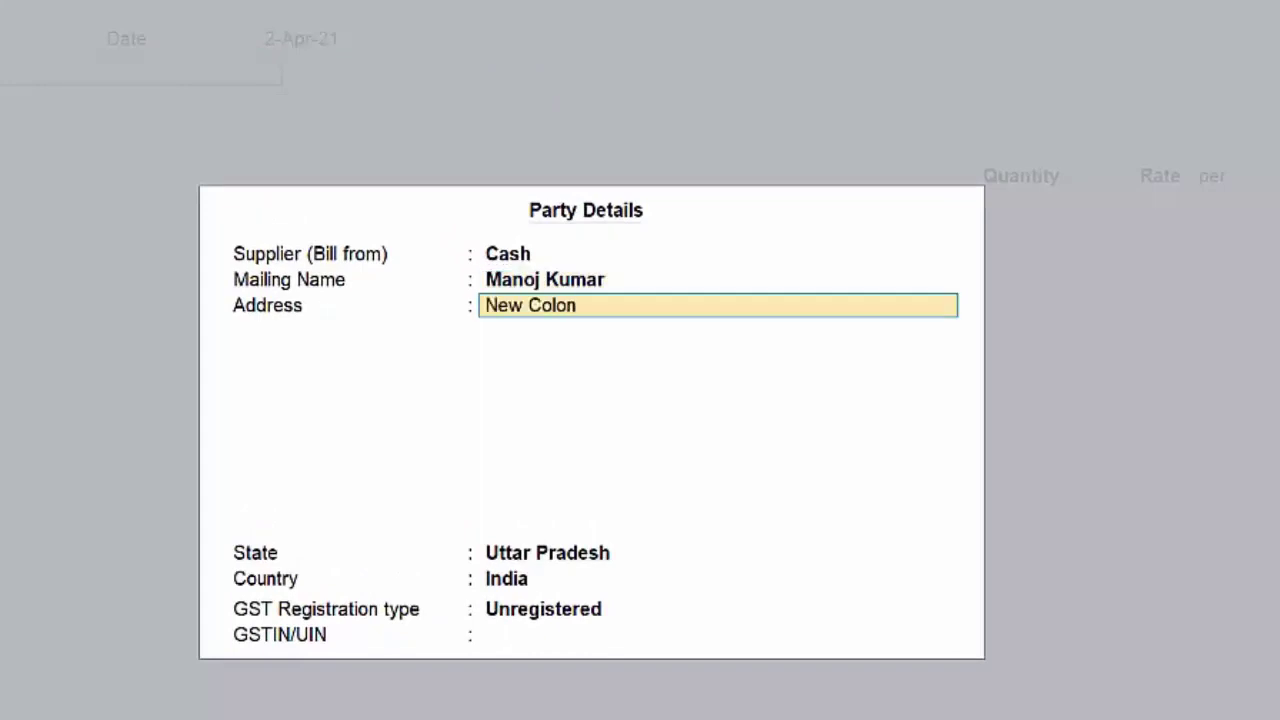
pyautogui.write('y Deoria')
pyautogui.press('Return')
# Step: Keep Uttar Pradesh as the state and set the GST registration type to Regular
pyautogui.press('Return')
pyautogui.write('u')
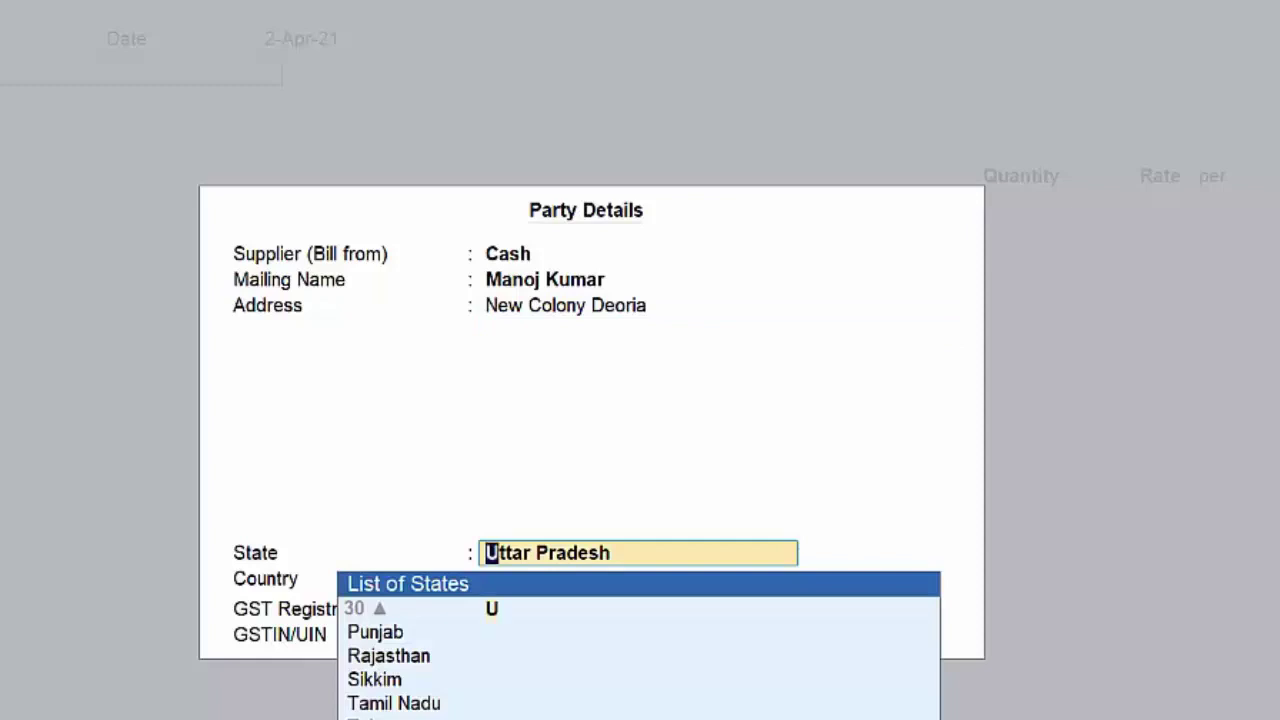
pyautogui.press('Return')
pyautogui.press('Return')
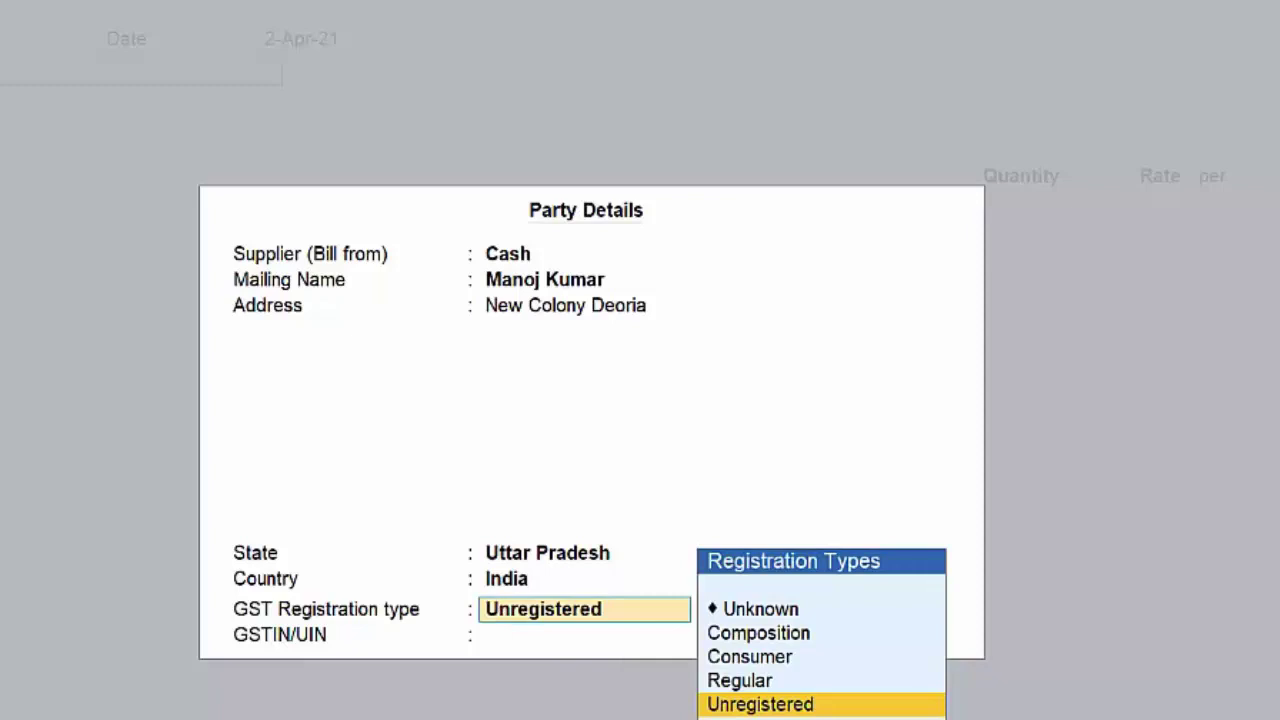
pyautogui.press('Up')
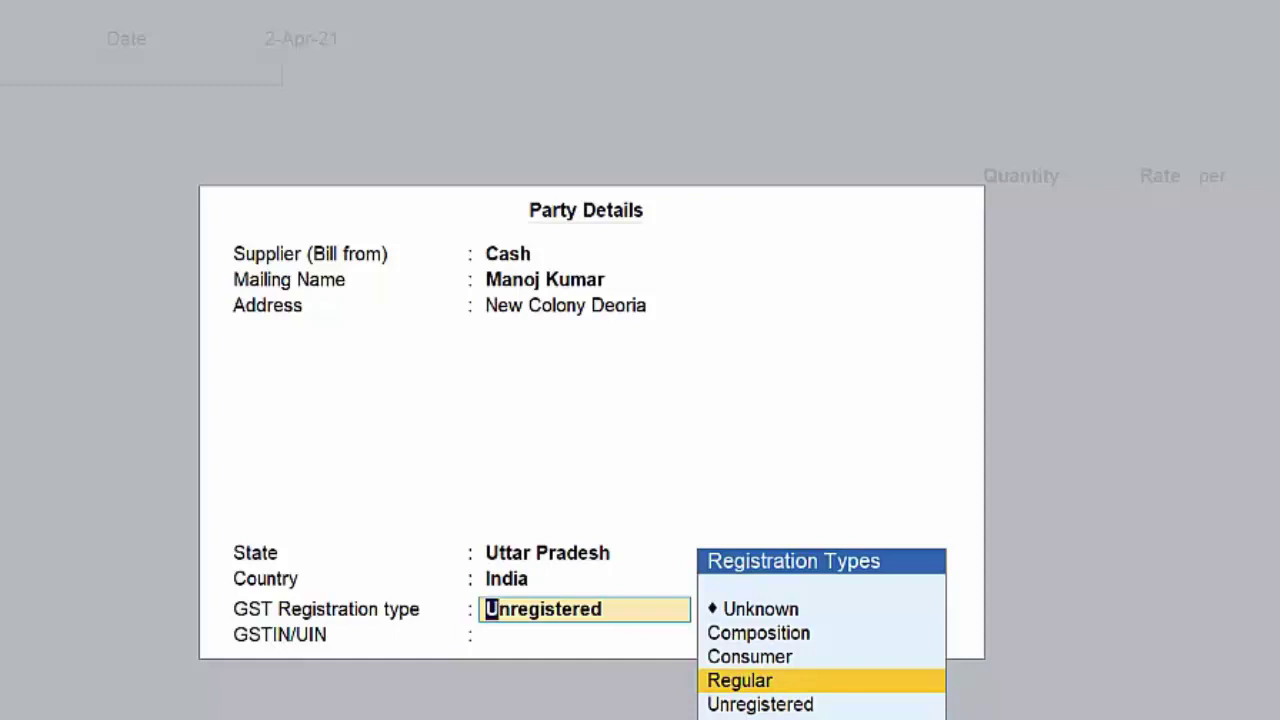
pyautogui.press('Return')
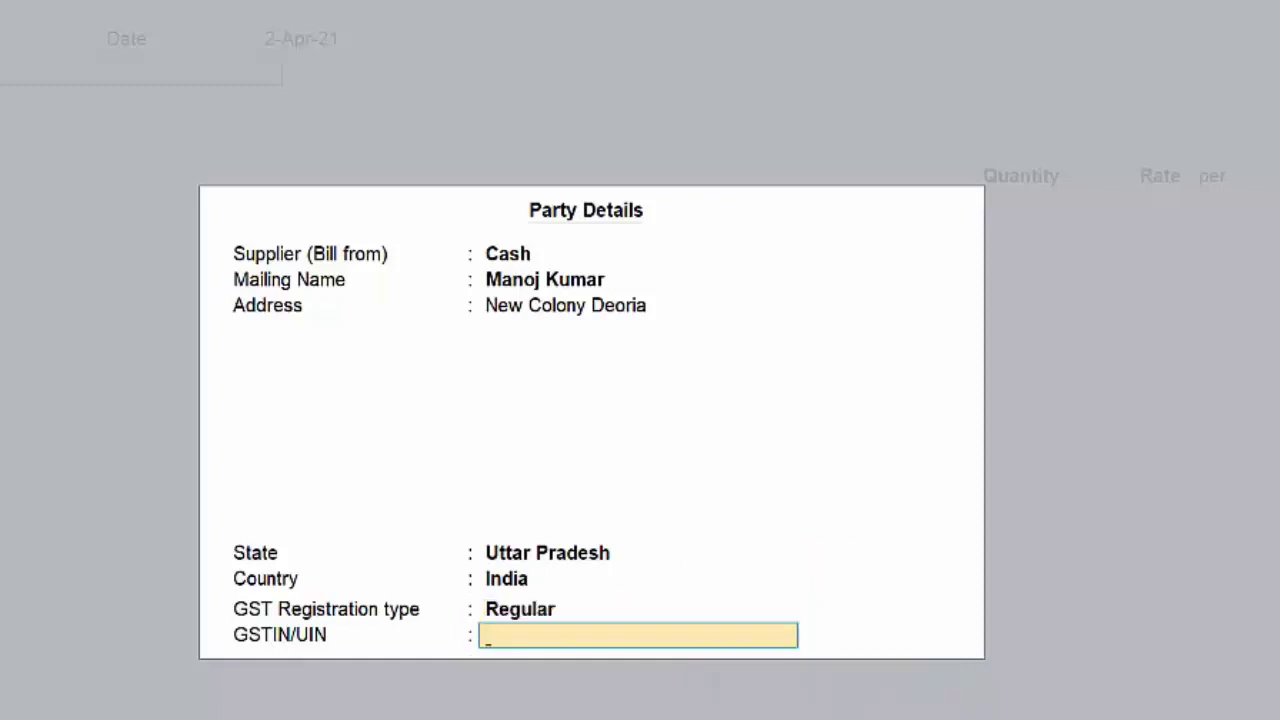
pyautogui.press('Return')
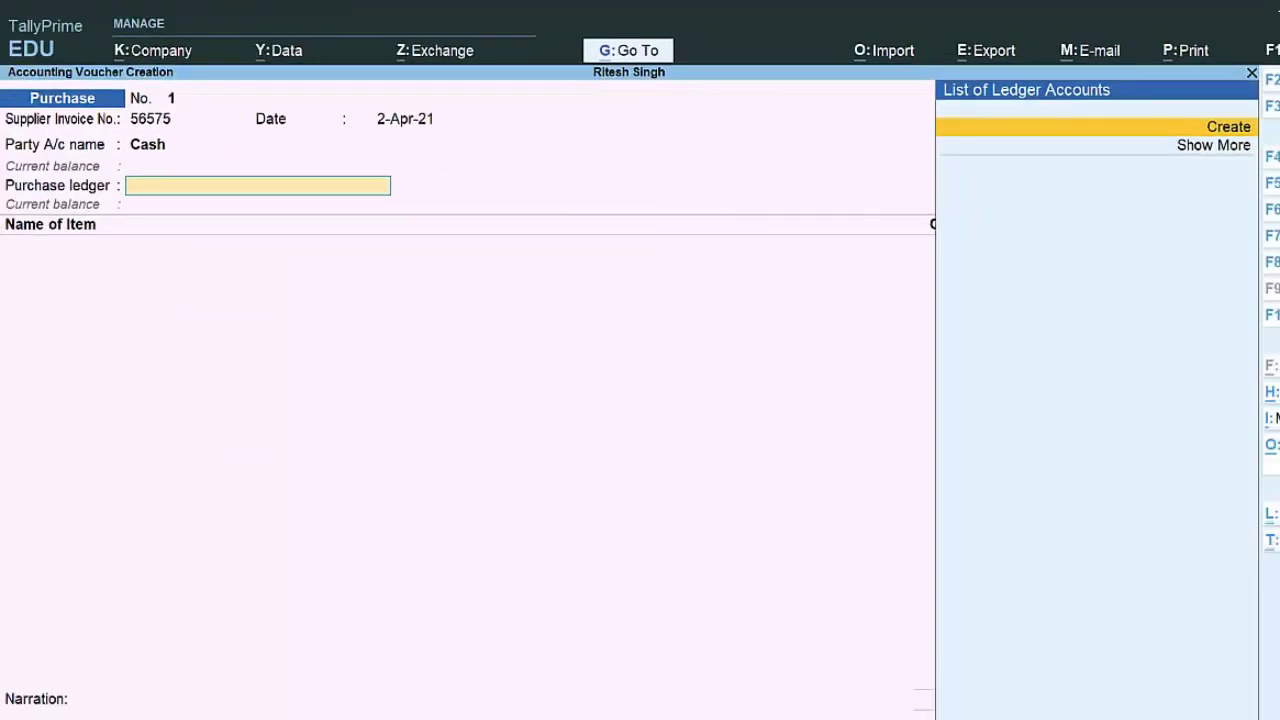
# Step: Create a 'Purchase A/c' ledger under Purchase Accounts and save it as the purchase ledger
pyautogui.press('Return')
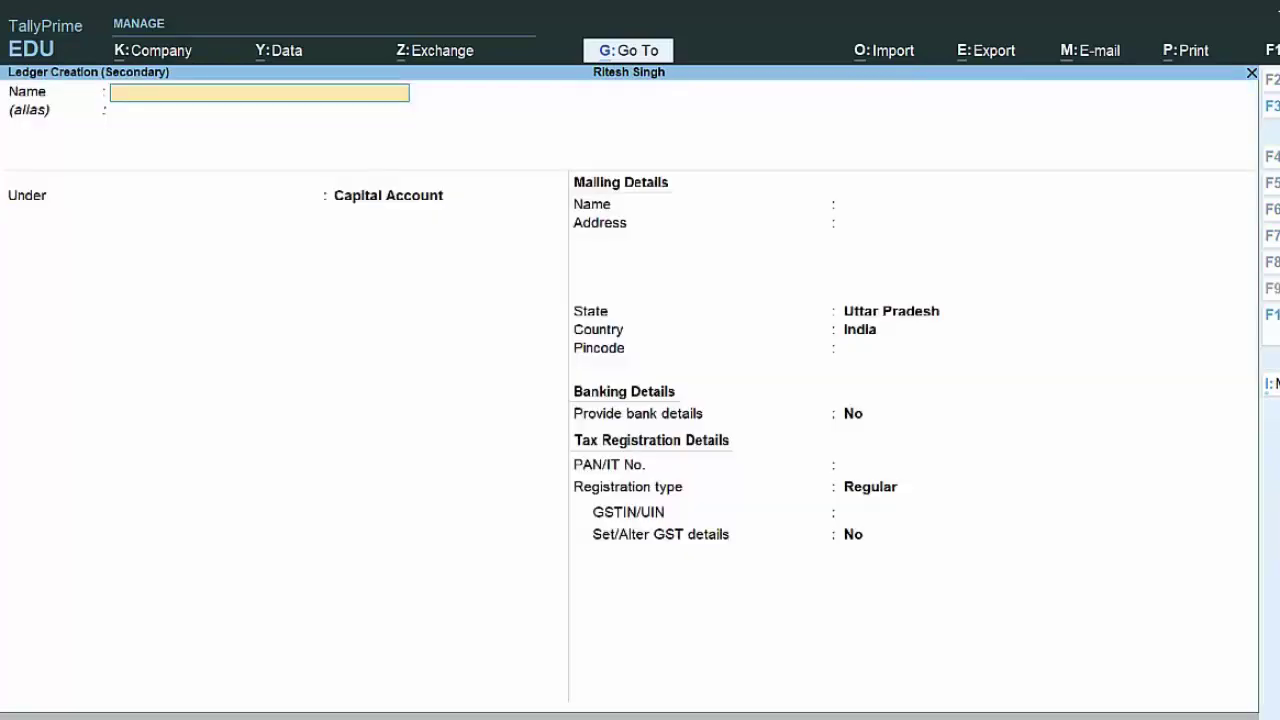
pyautogui.write('Purchase')
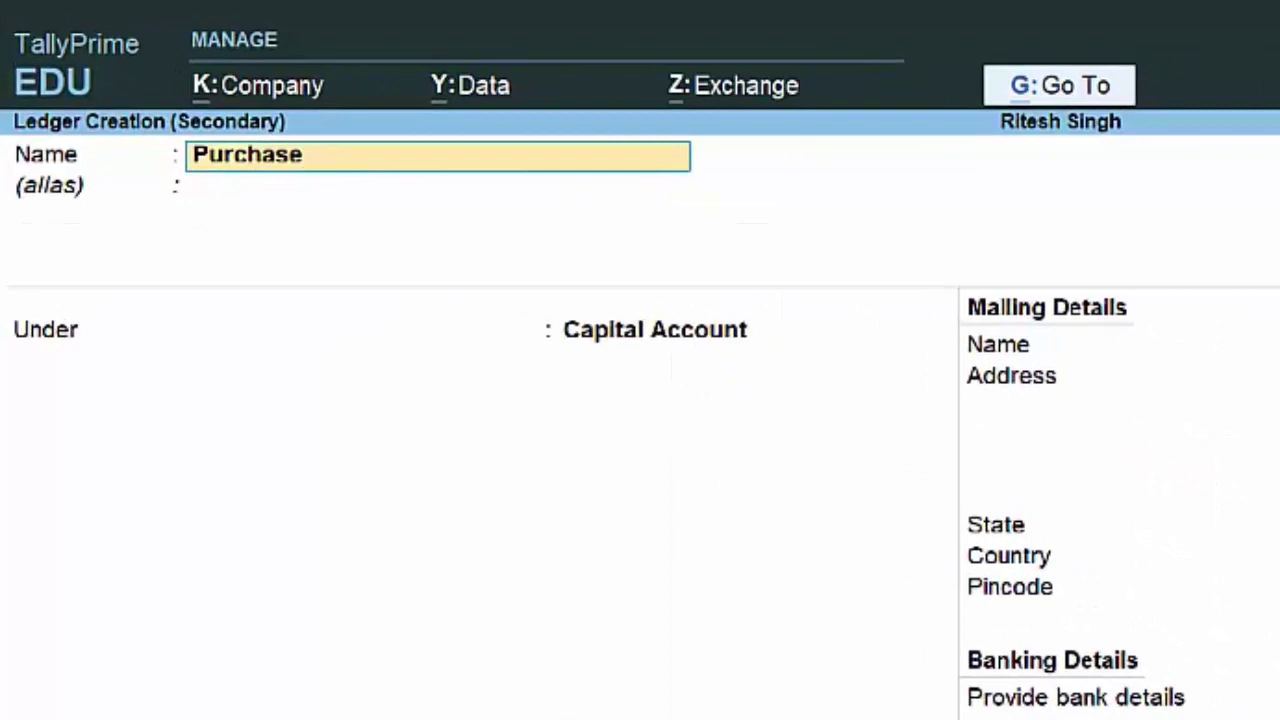
pyautogui.write(' a/c')
pyautogui.press('Return')
pyautogui.press('Return')
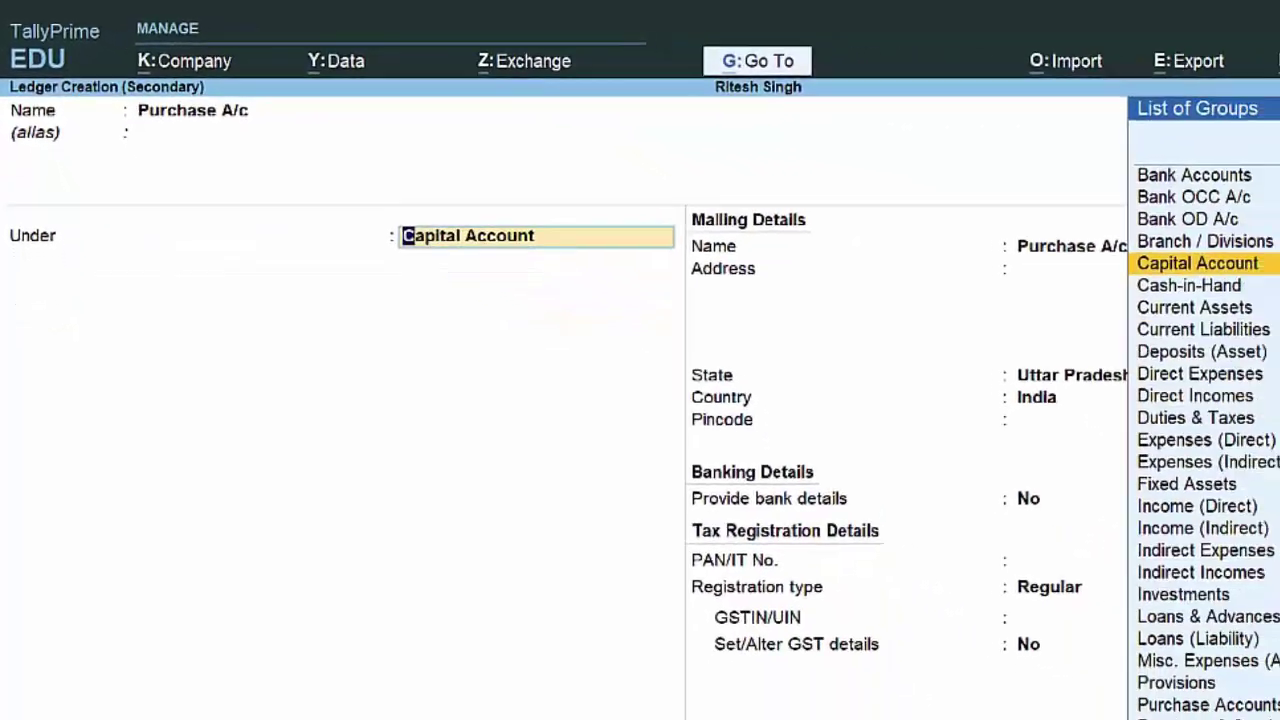
pyautogui.write('P')
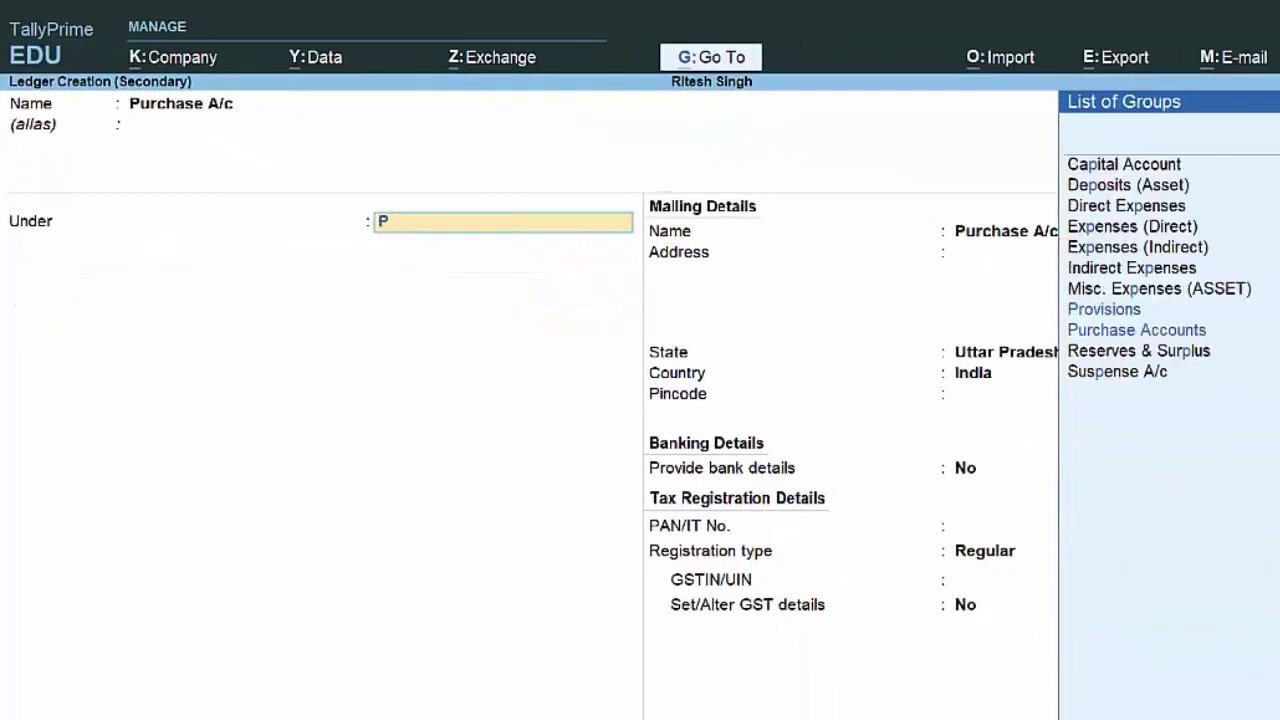
pyautogui.press('Return')
pyautogui.press('Return')
pyautogui.press('Return')
pyautogui.press('Return')
pyautogui.press('Return')
pyautogui.hotkey('ctrl', 'a')
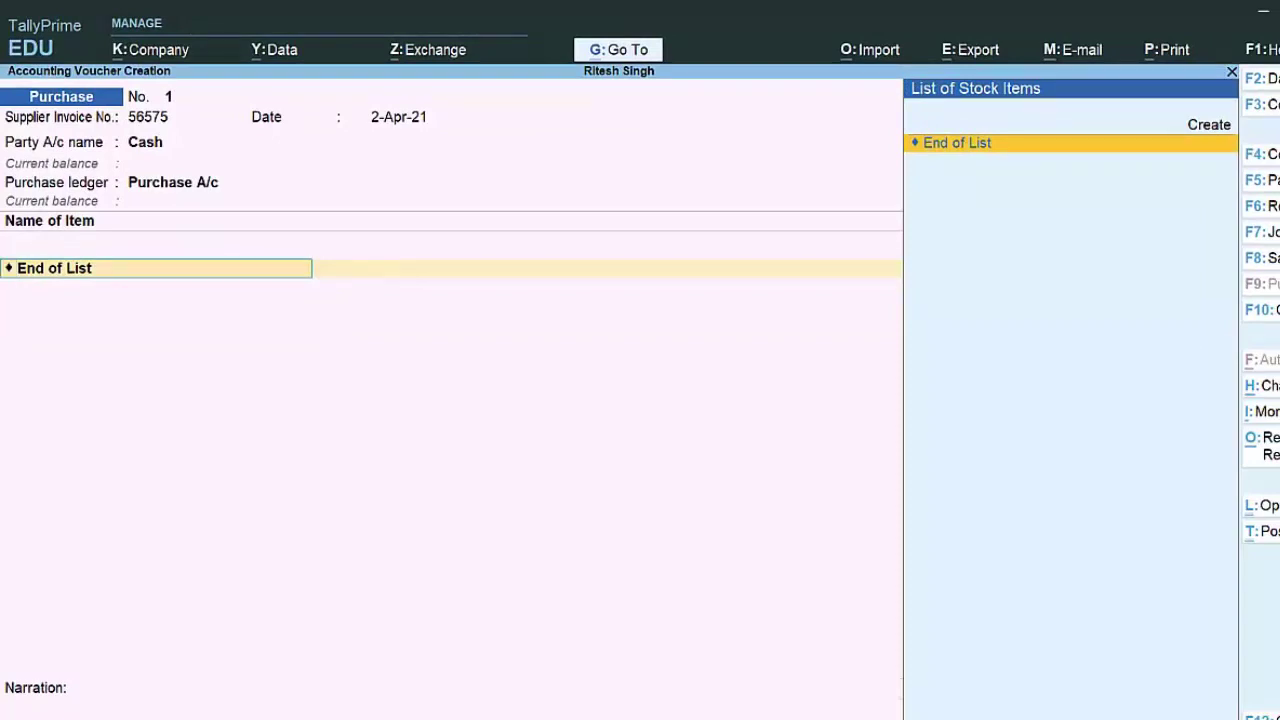
# Step: Accept Purchase A/c as the purchase ledger, then start creating a new stock item from the empty item list
pyautogui.press('s')
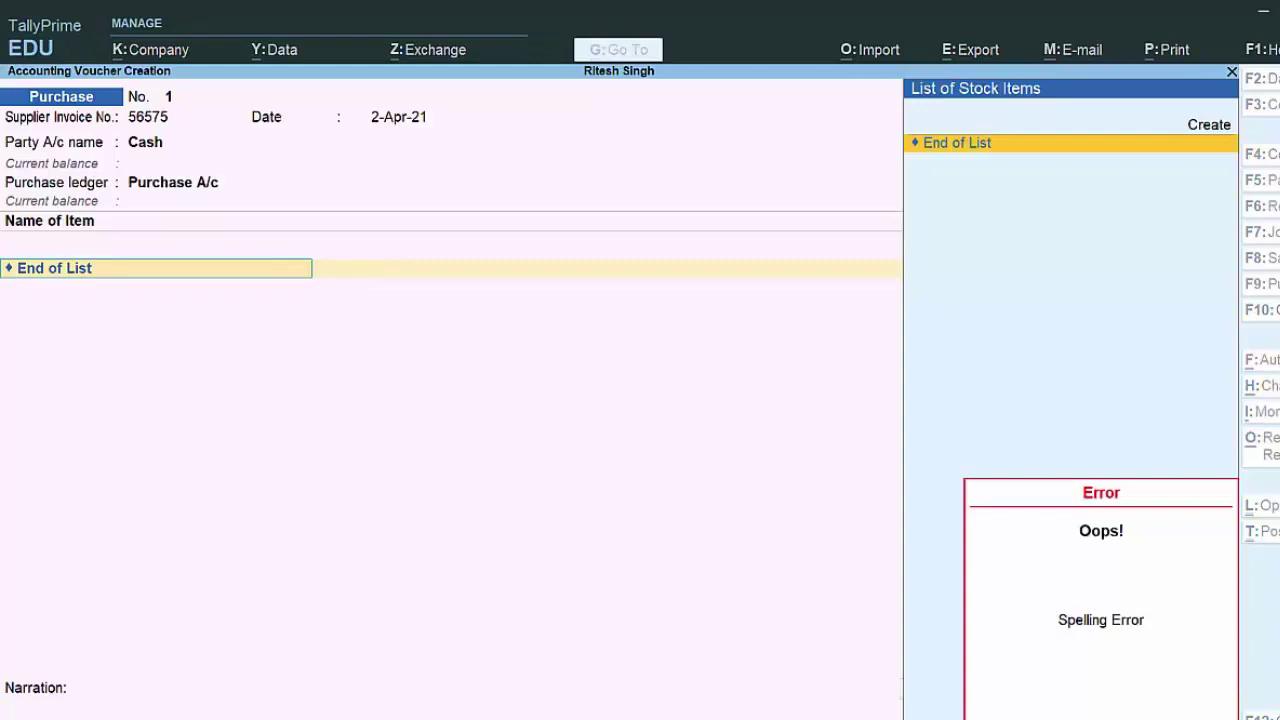
pyautogui.press('BackSpace')
pyautogui.press('BackSpace')
pyautogui.press('BackSpace')
pyautogui.press('BackSpace')
pyautogui.press('BackSpace')
pyautogui.press('BackSpace')
pyautogui.press('BackSpace')
pyautogui.press('BackSpace')
pyautogui.press('BackSpace')
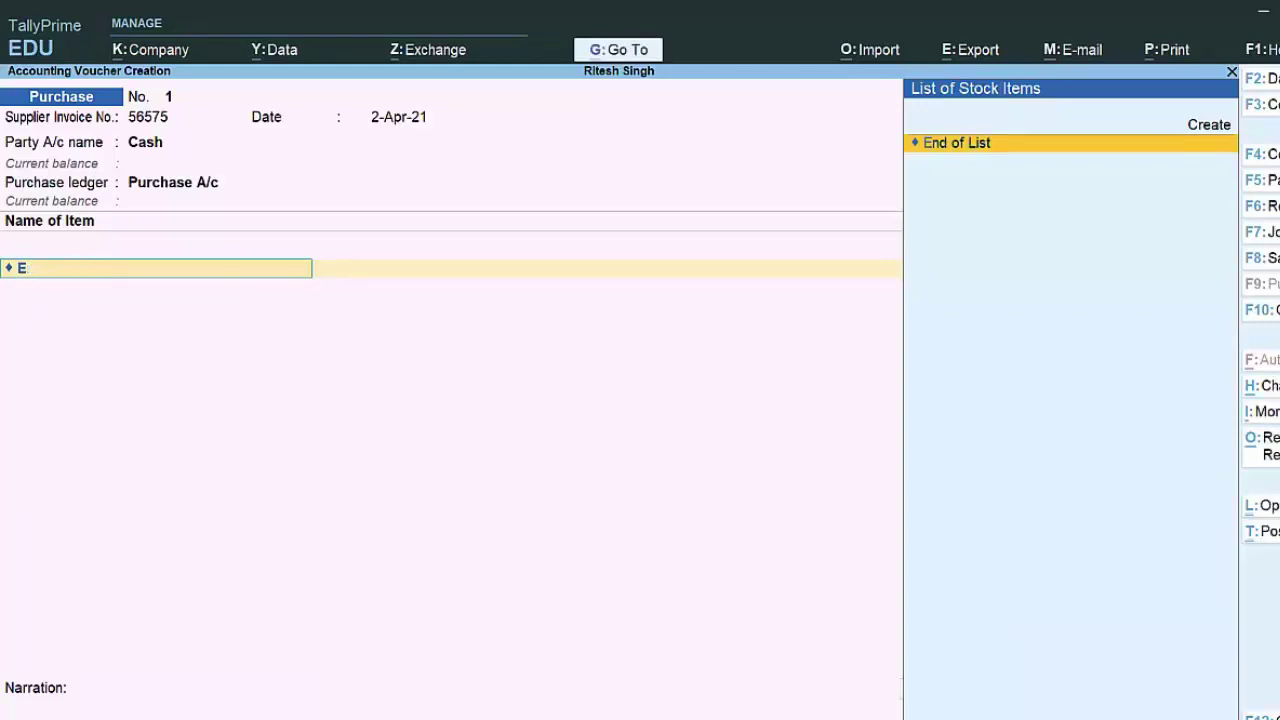
pyautogui.press('BackSpace')
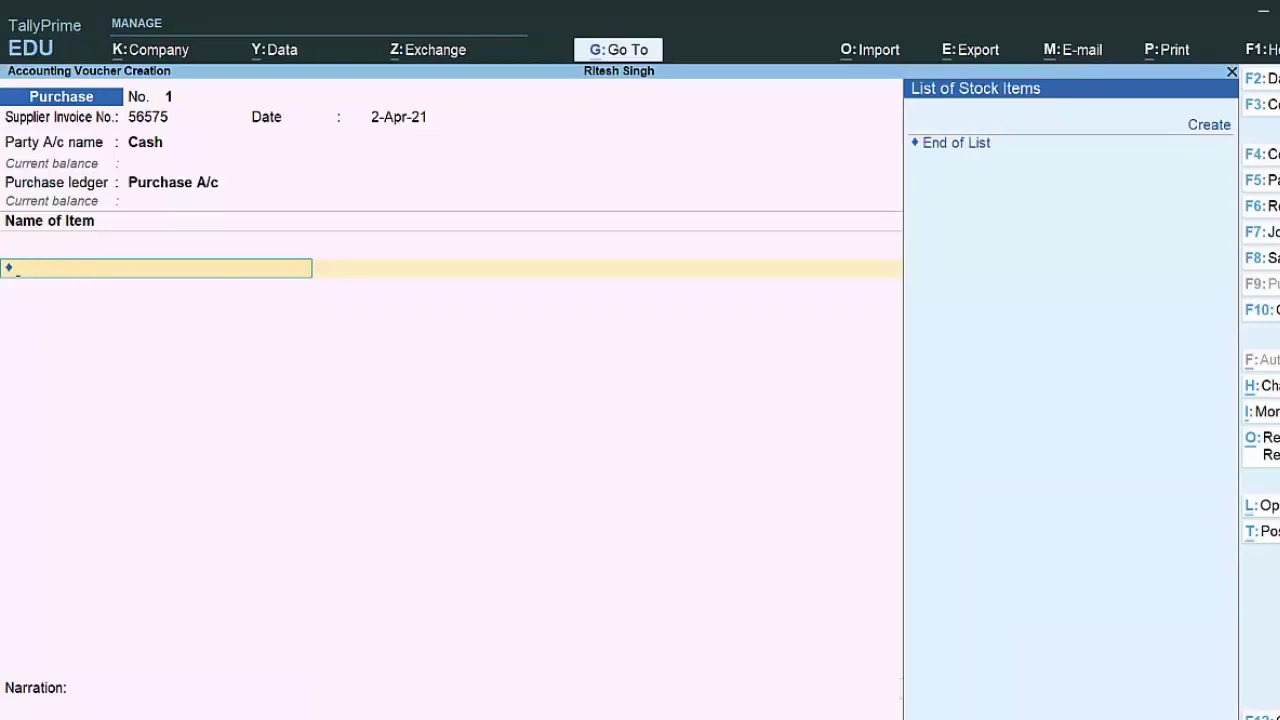
pyautogui.press('s')
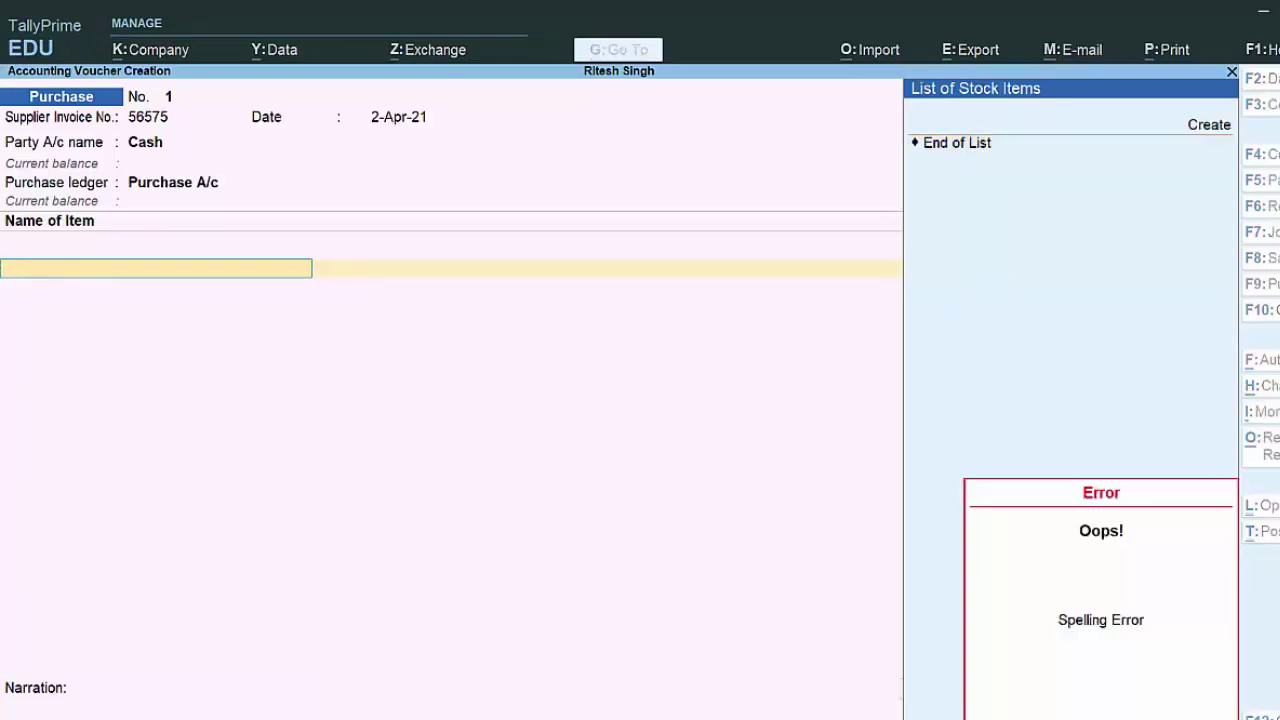
pyautogui.press('BackSpace')
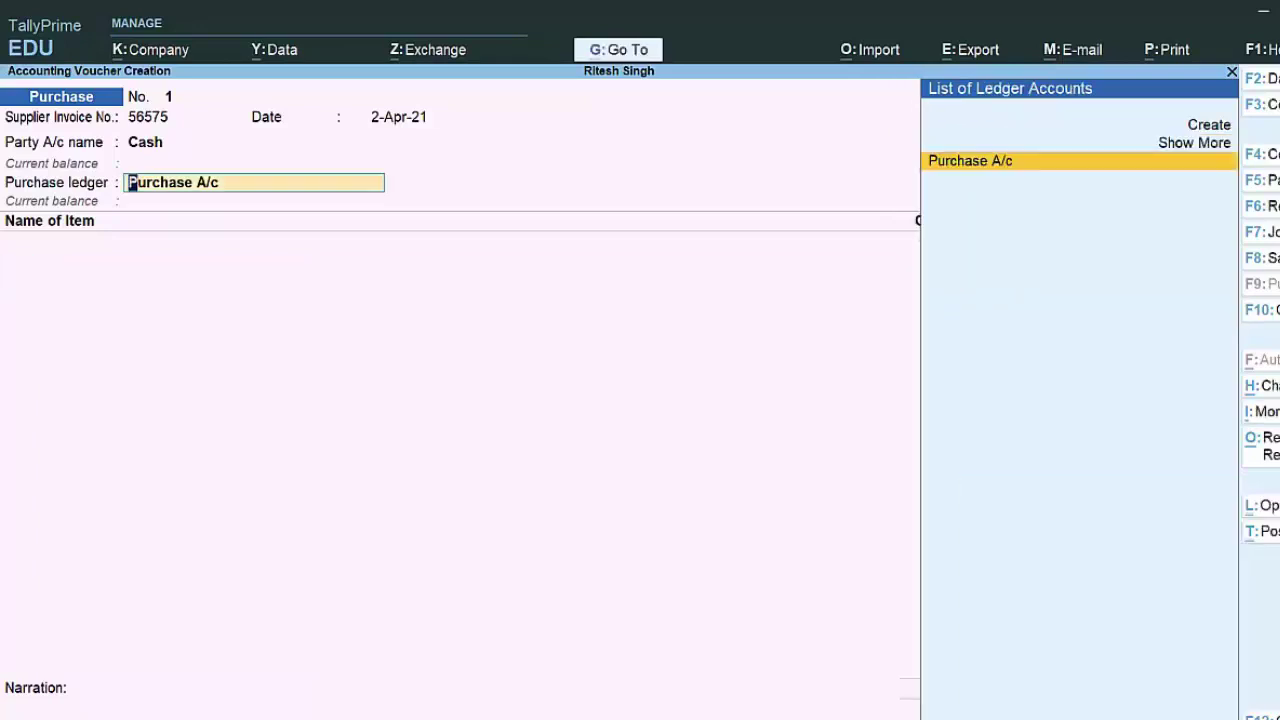
pyautogui.press('Return')
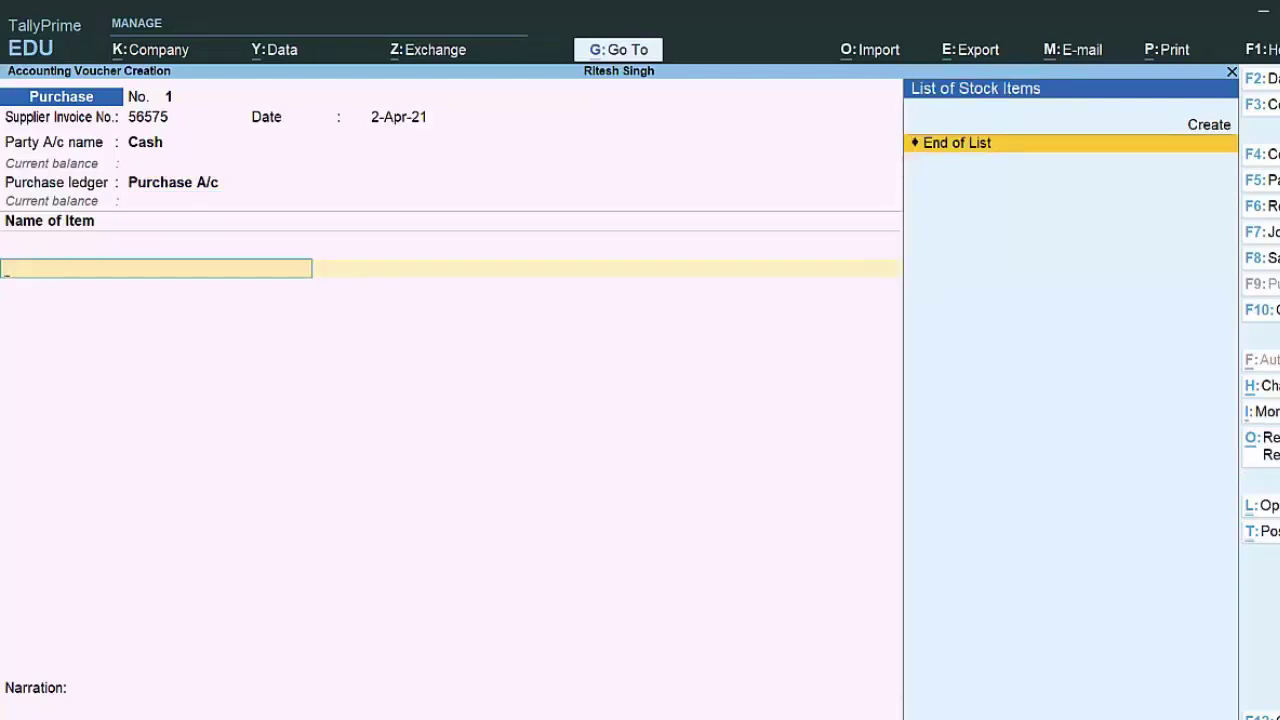
pyautogui.press('s')
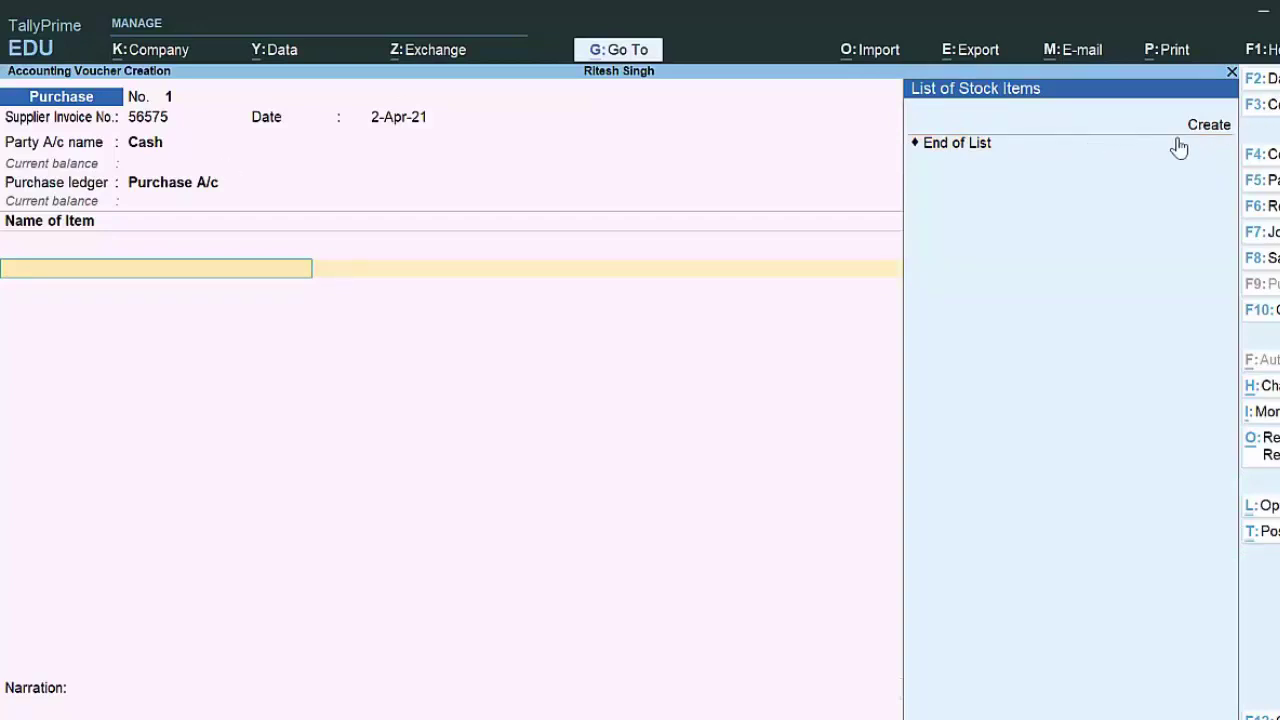
pyautogui.hotkey('alt', 'c')
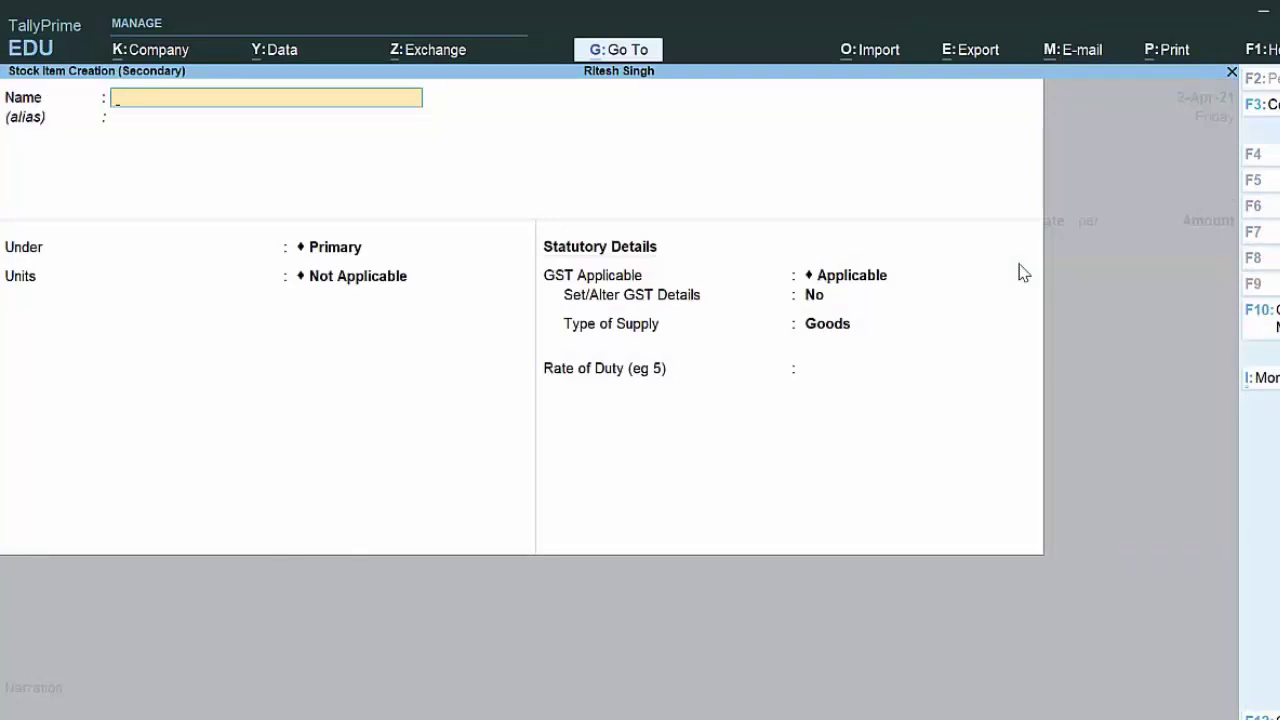
# Step: Name the new stock item 'Anik Ghee'
pyautogui.write('Anik')
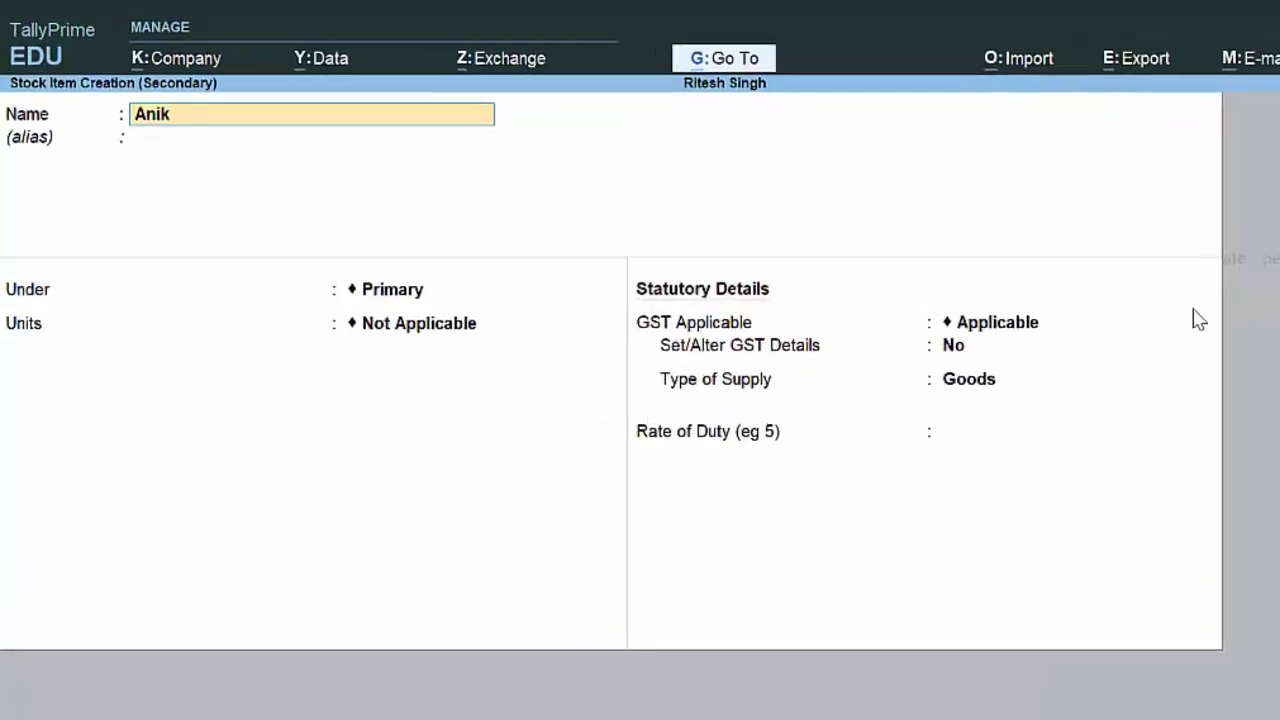
pyautogui.write(' Z')
pyautogui.press('BackSpace')
pyautogui.write('Ghee')
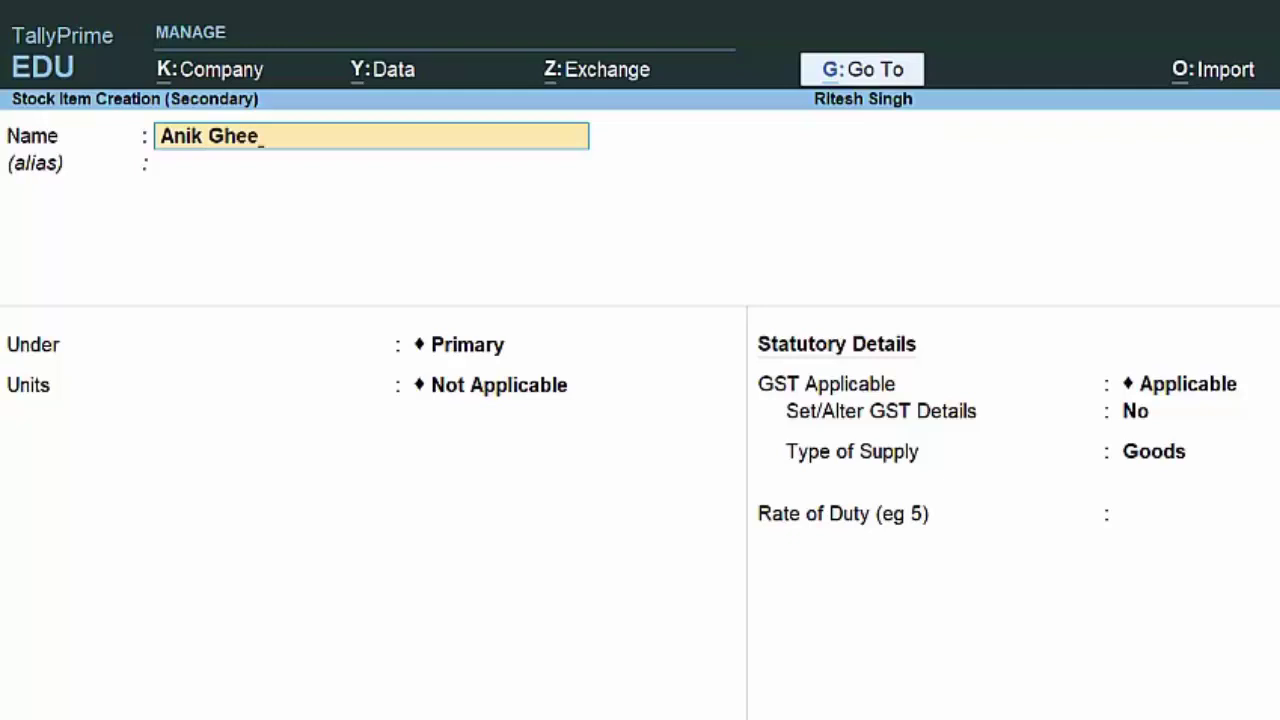
pyautogui.press('Return')
pyautogui.press('Return')
pyautogui.press('Return')
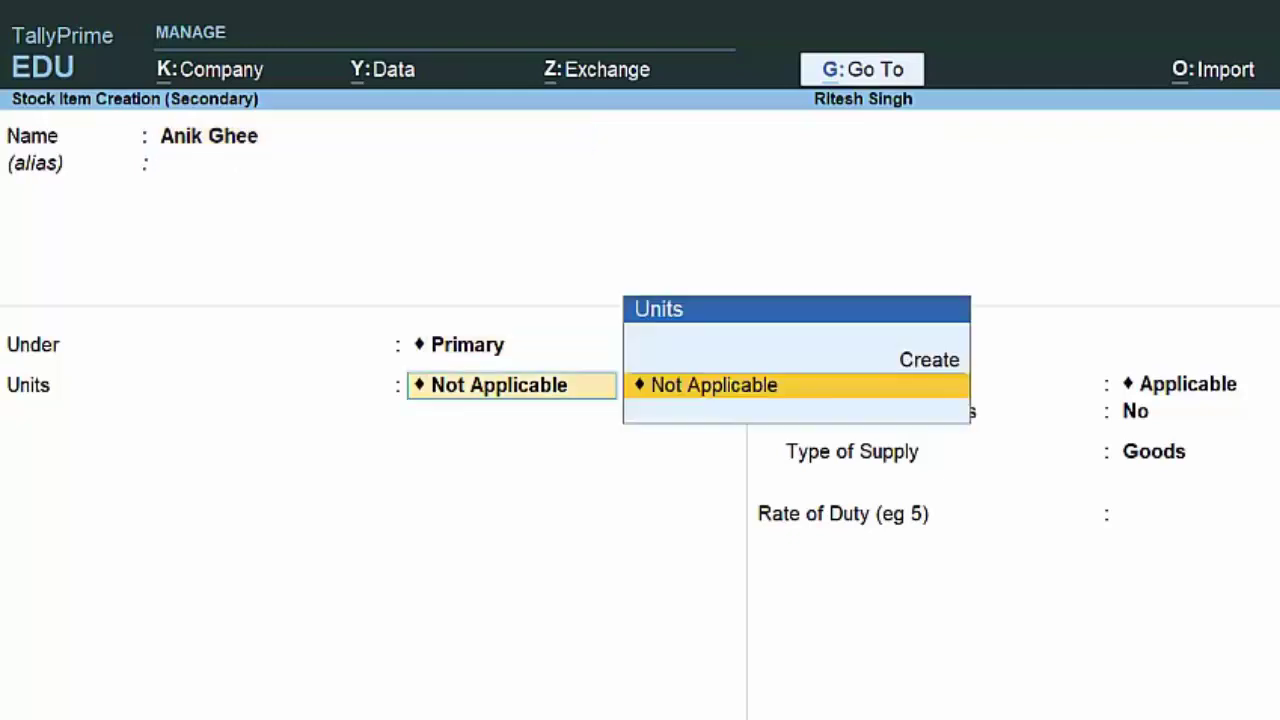
# Step: Create and assign the unit kg (formal name Kilo, UQC KGS-KILOGRAMS, 3 decimal places)
pyautogui.press('Up')
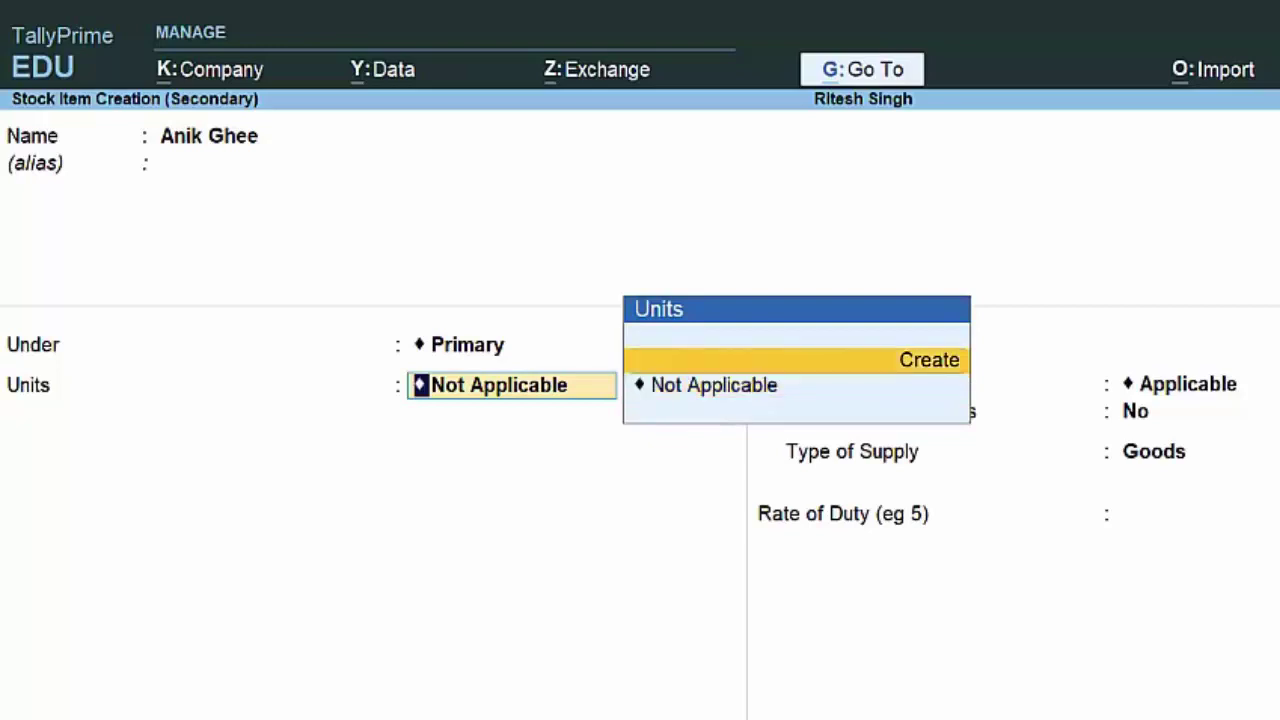
pyautogui.press('Return')
pyautogui.write('kg')
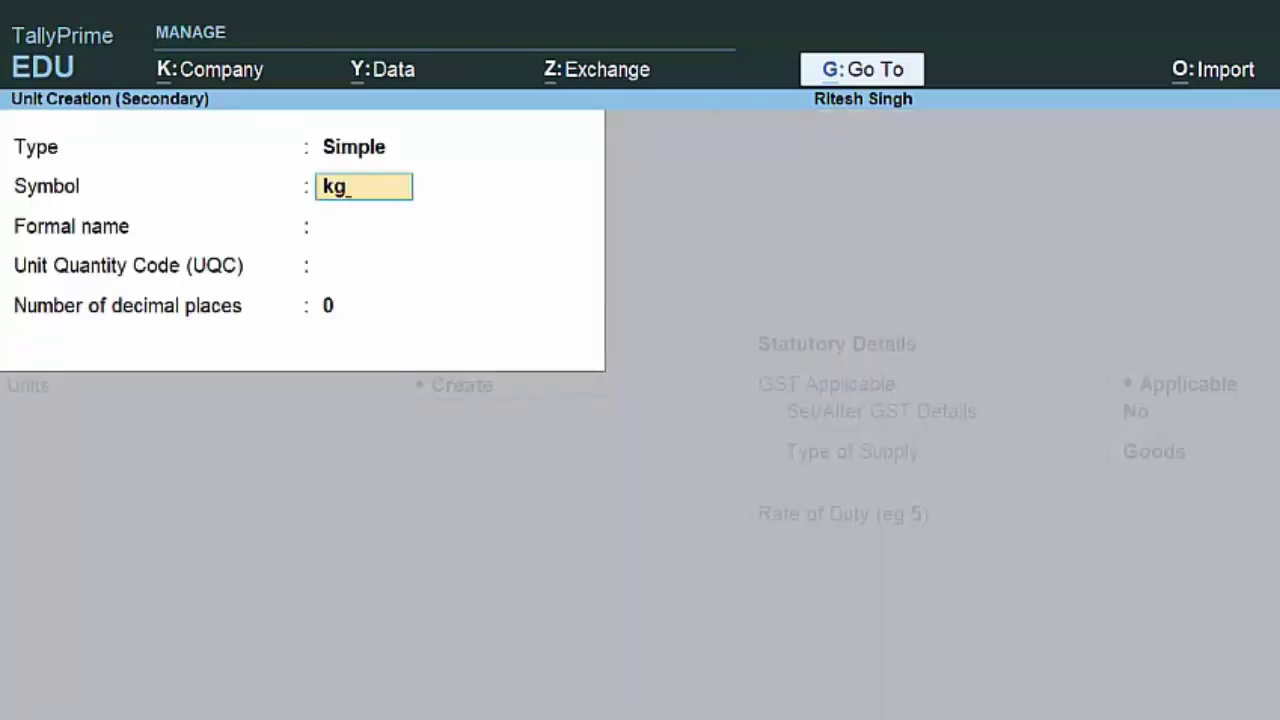
pyautogui.press('Return')
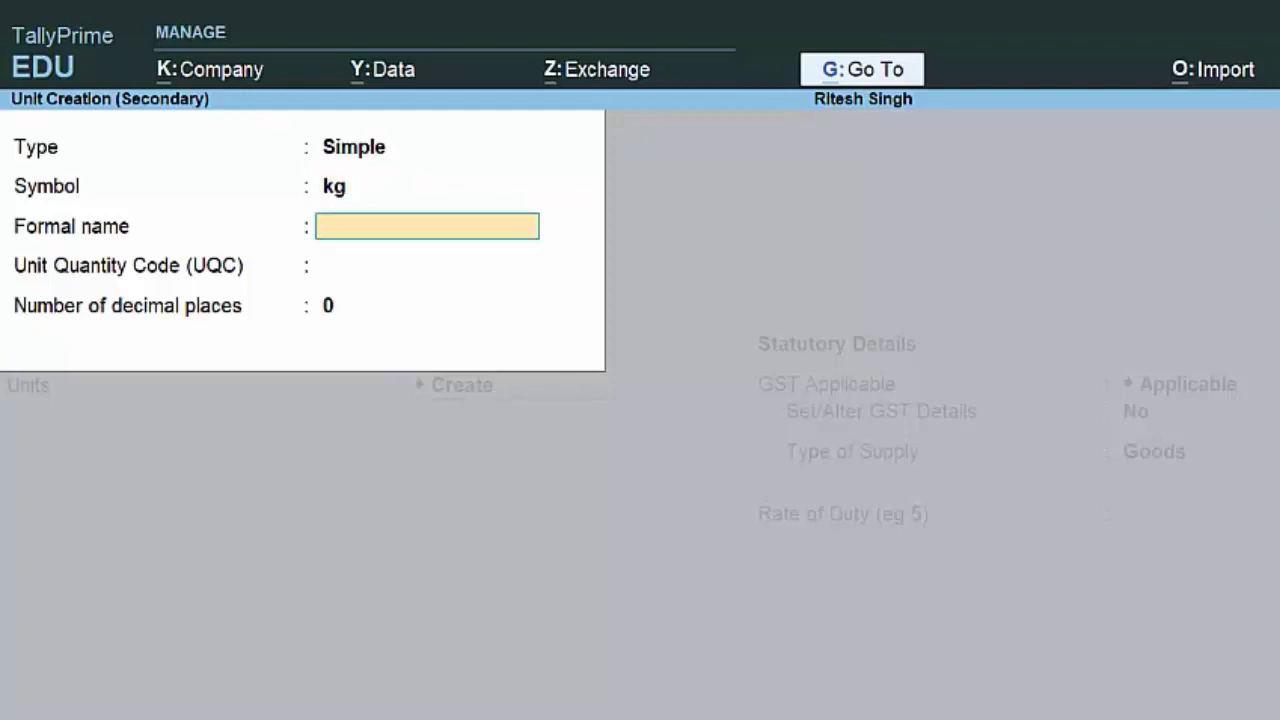
pyautogui.write('Kilo')
pyautogui.press('Return')
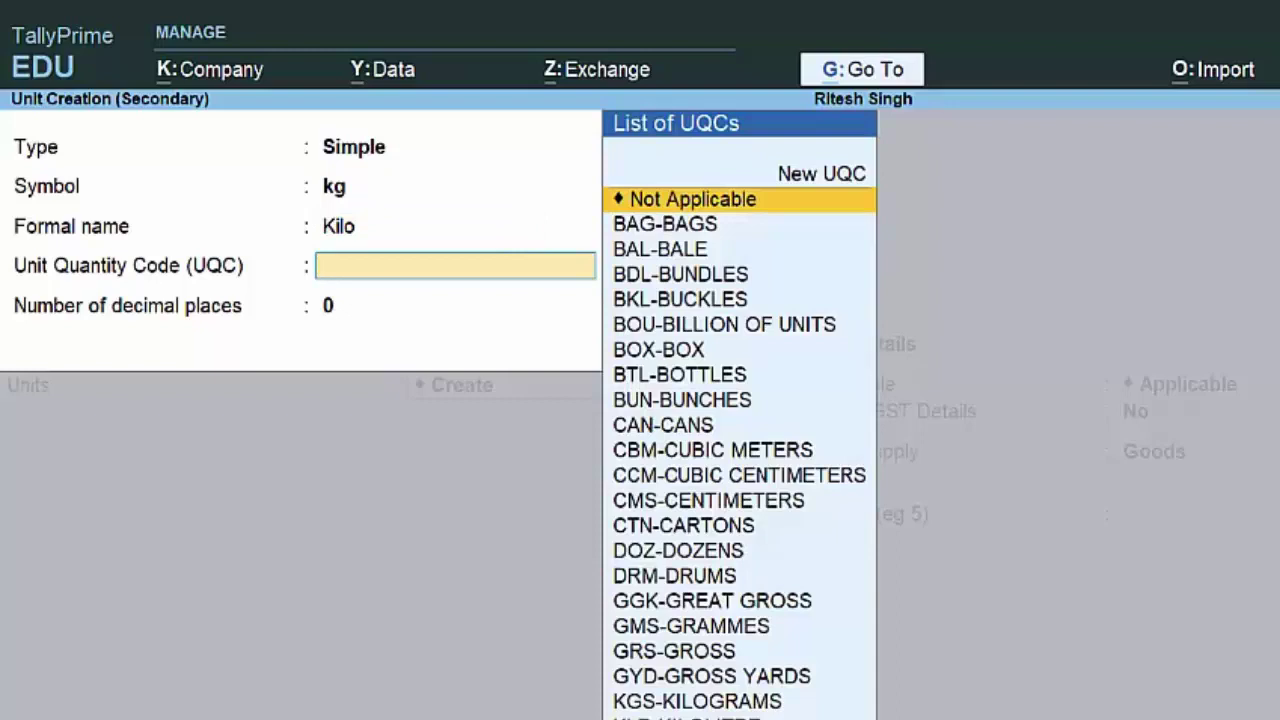
pyautogui.write('k')
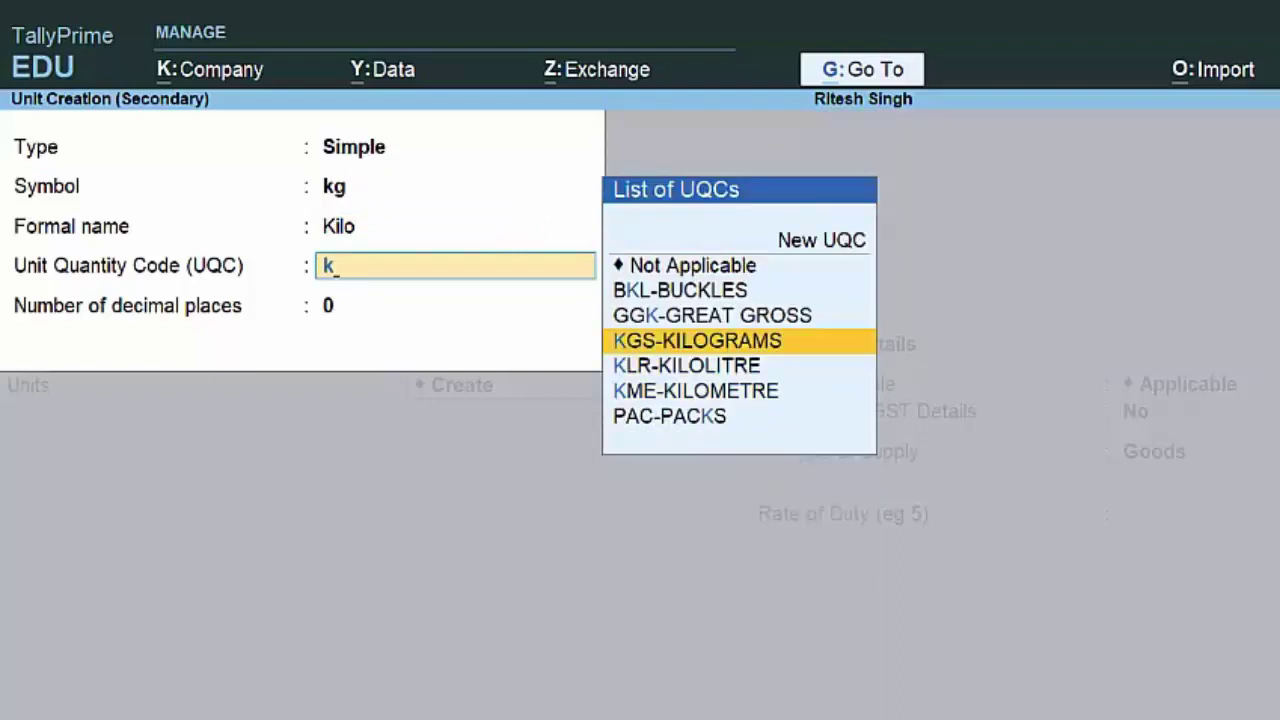
pyautogui.press('Return')
pyautogui.write('3')
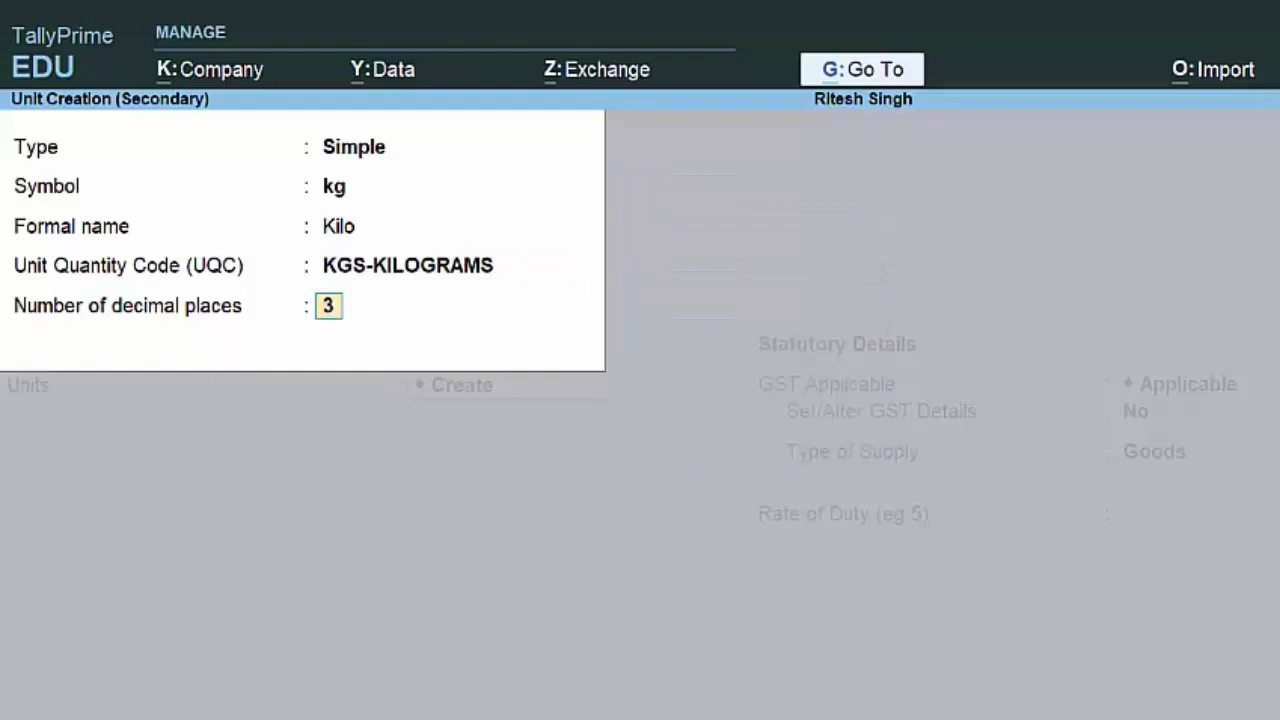
pyautogui.press('Return')
pyautogui.press('y')
pyautogui.press('Return')
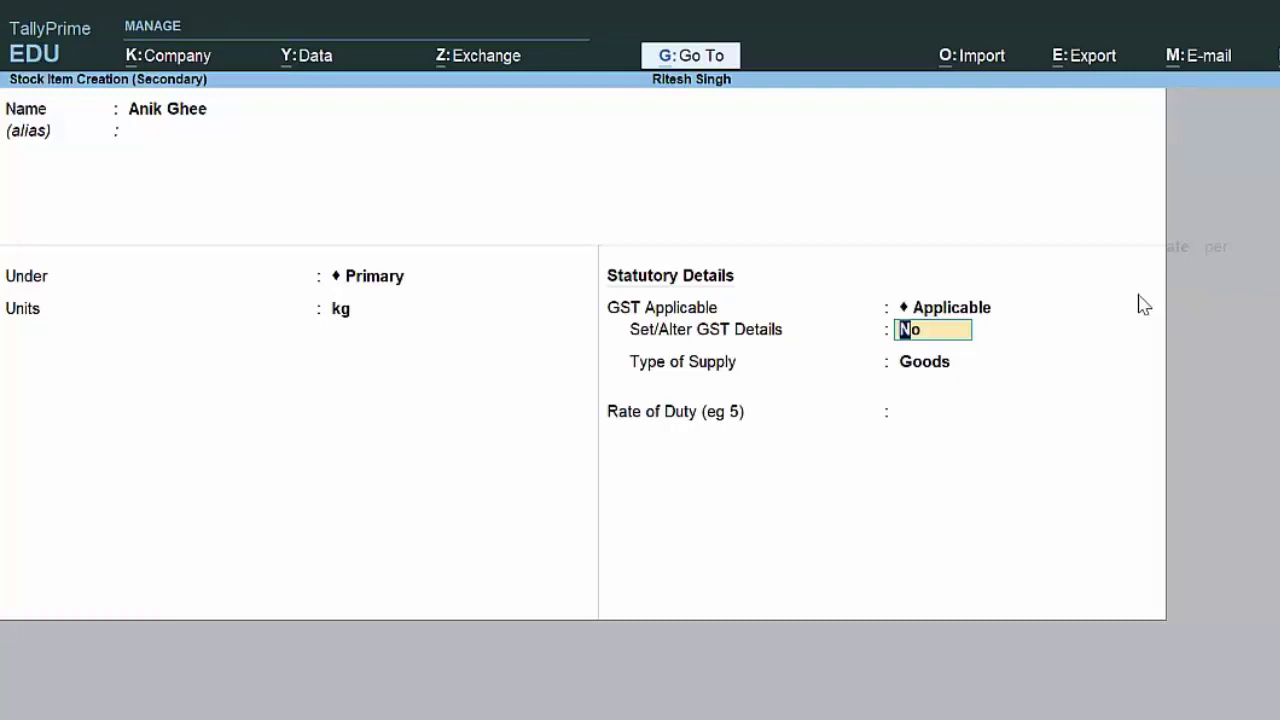
# Step: Give Anik Ghee On Value, Taxable GST at 12% IGST with Goods supply type, and save it
pyautogui.write('y')
pyautogui.press('Return')
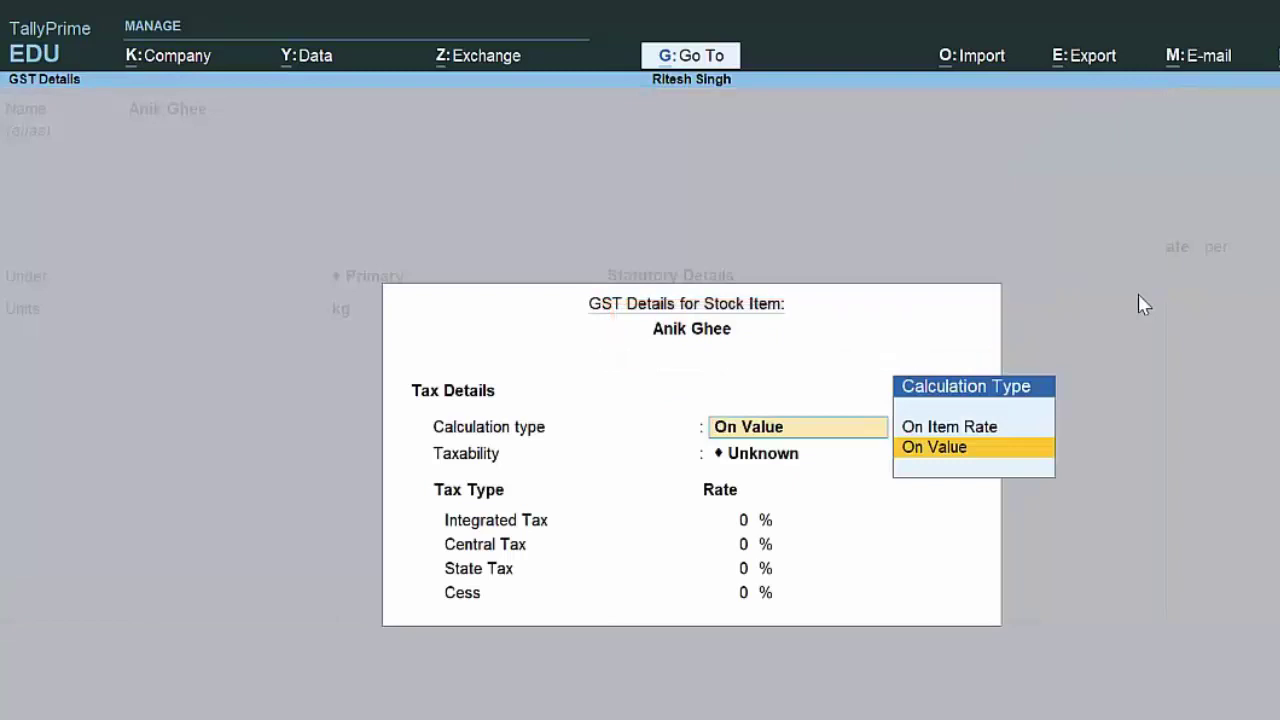
pyautogui.press('Return')
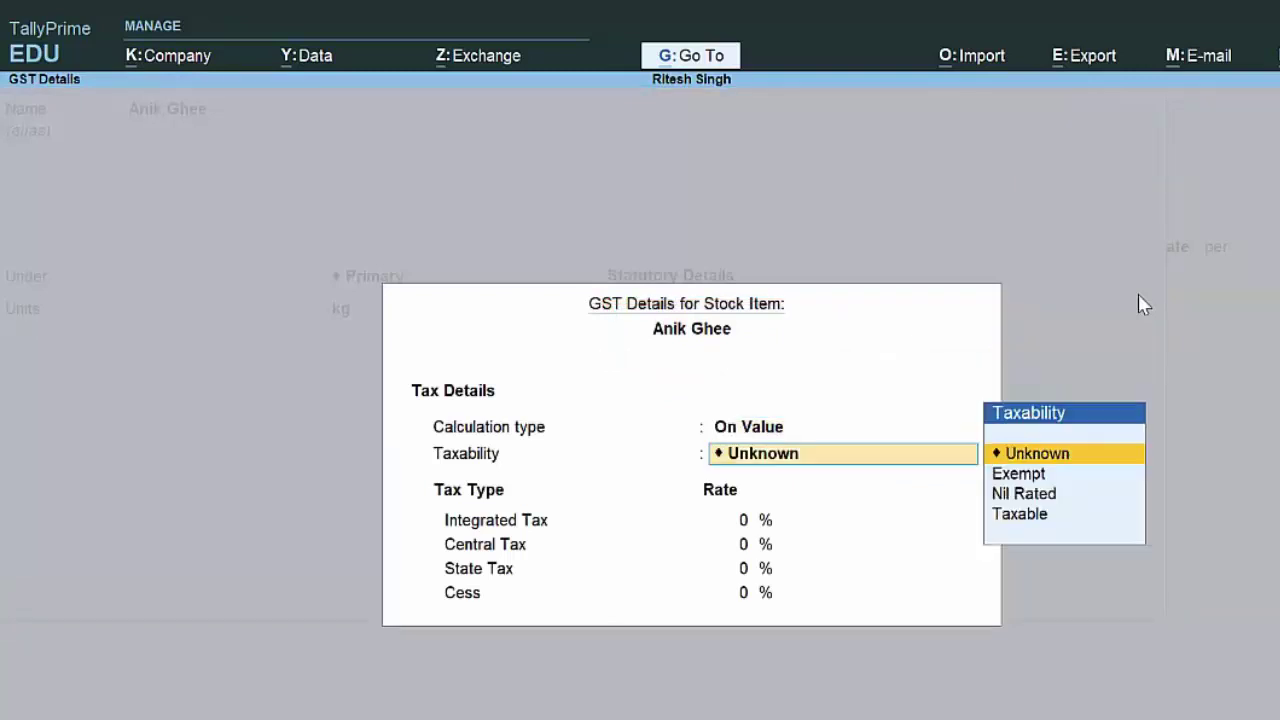
pyautogui.press('Down')
pyautogui.press('Down')
pyautogui.press('Down')
pyautogui.press('Return')
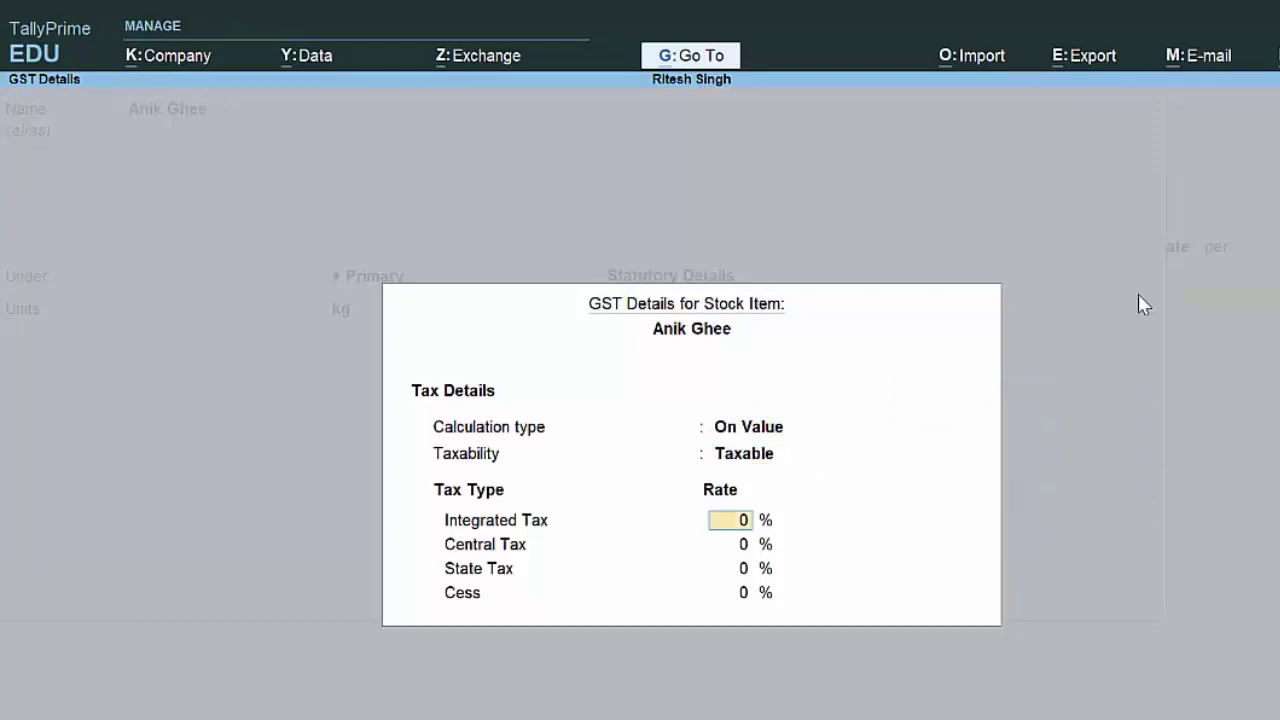
pyautogui.write('12')
pyautogui.press('Return')
pyautogui.press('Return')
pyautogui.press('Return')
pyautogui.press('Return')
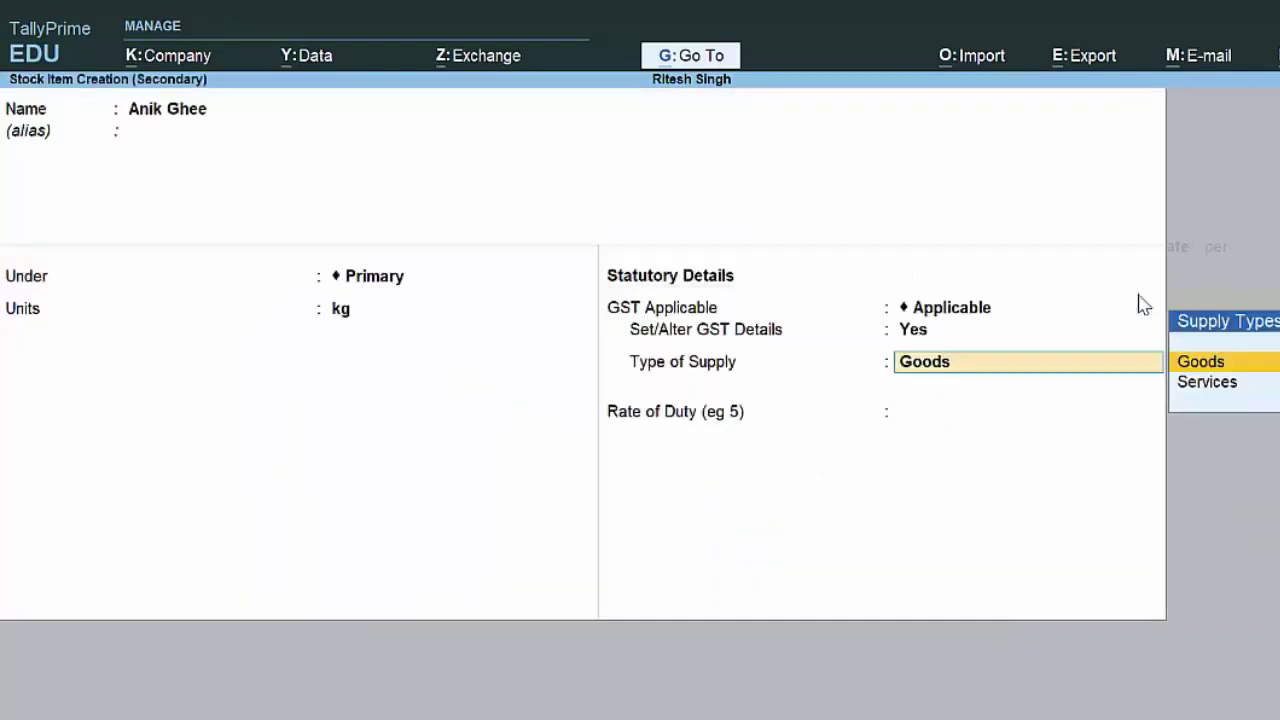
pyautogui.press('Return')
pyautogui.press('Return')
pyautogui.press('Return')
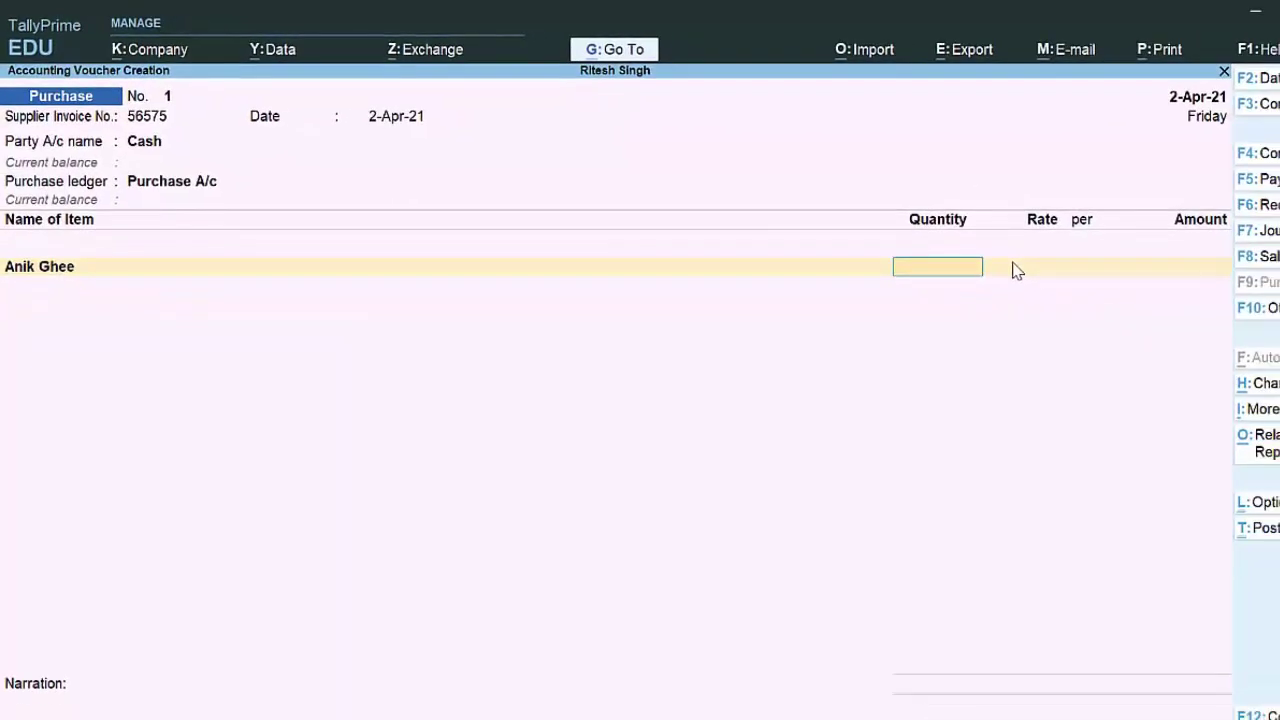
# Step: Enter quantity 6 kg and rate 850 for Anik Ghee, for an amount of 5,100.00
pyautogui.write('6')
pyautogui.press('Return')
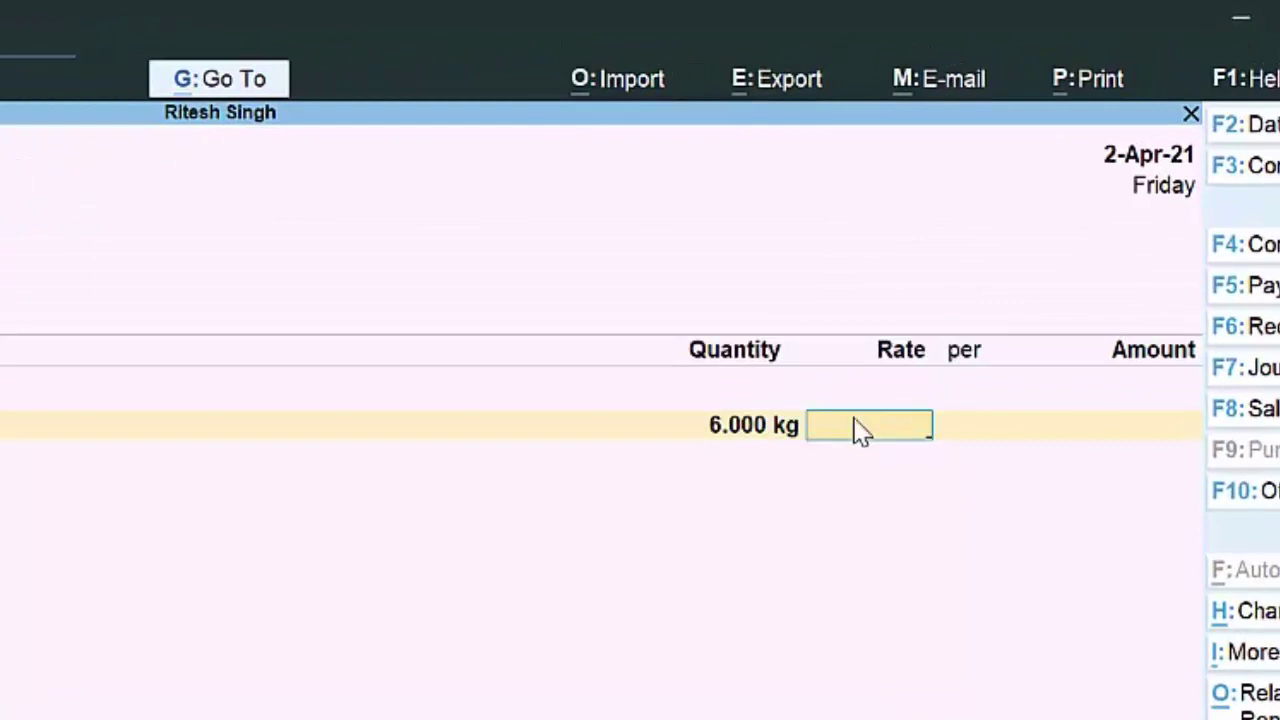
pyautogui.write('850')
pyautogui.press('Return')
pyautogui.press('Return')
pyautogui.press('Return')
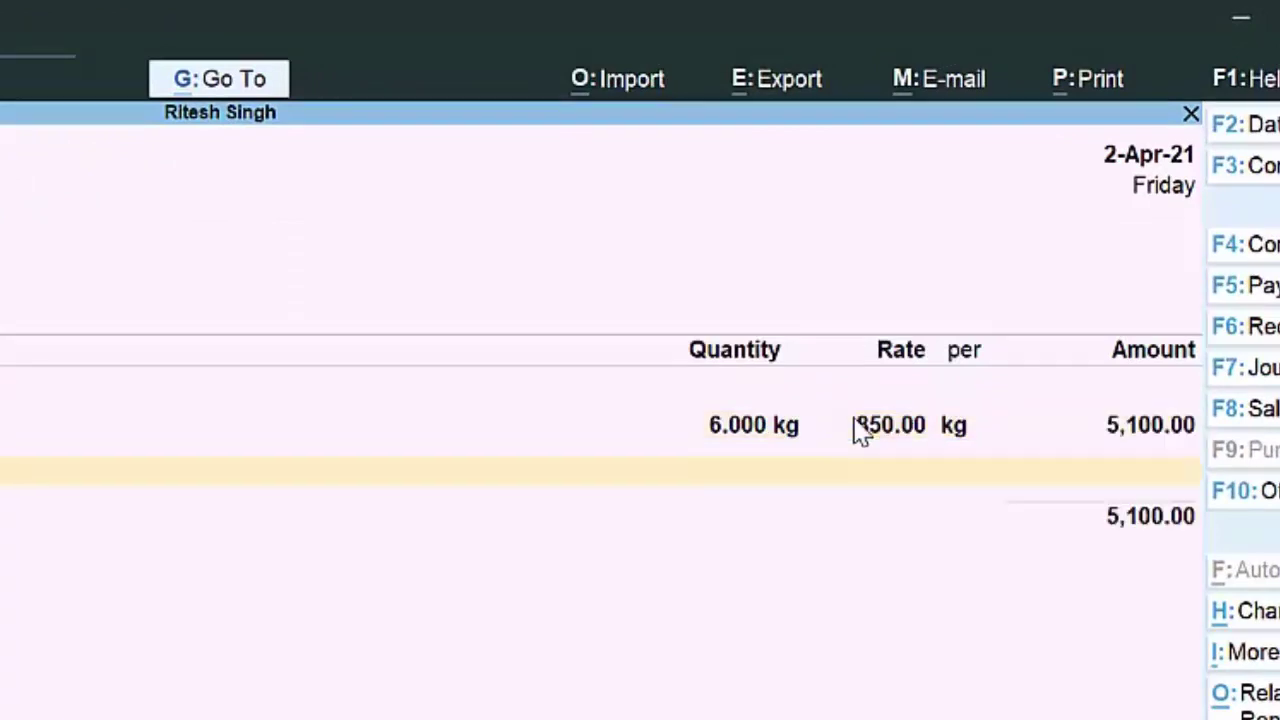
pyautogui.press('Return')
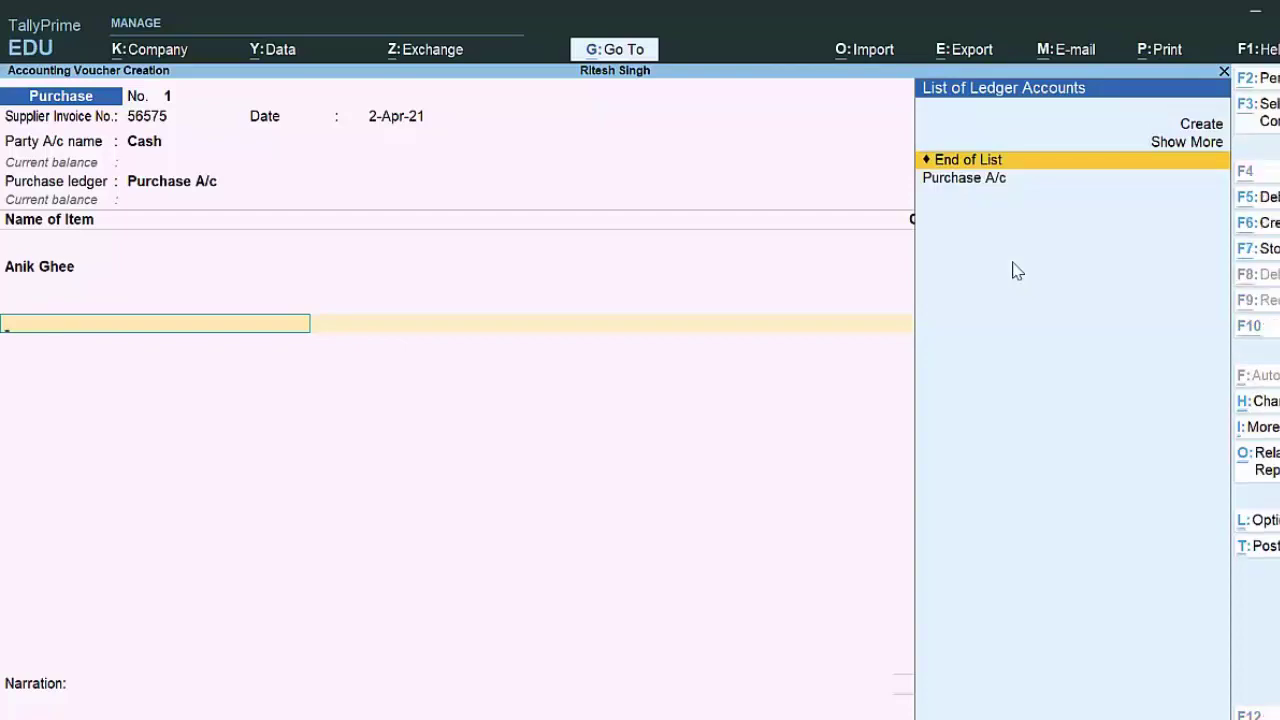
# Step: Create ledger Cgst under Duties & Taxes as GST Central Tax with Normal Rounding
pyautogui.hotkey('alt', 'c')
pyautogui.write('Cgst')
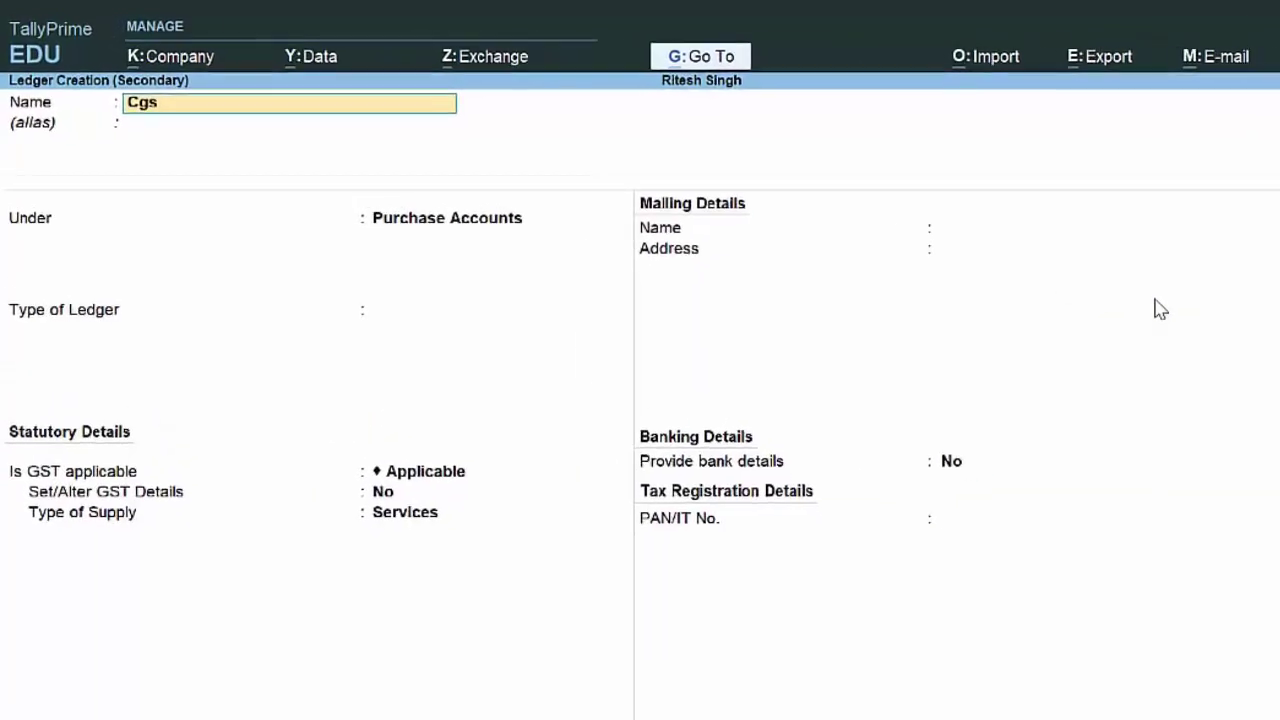
pyautogui.press('Return')
pyautogui.press('Return')
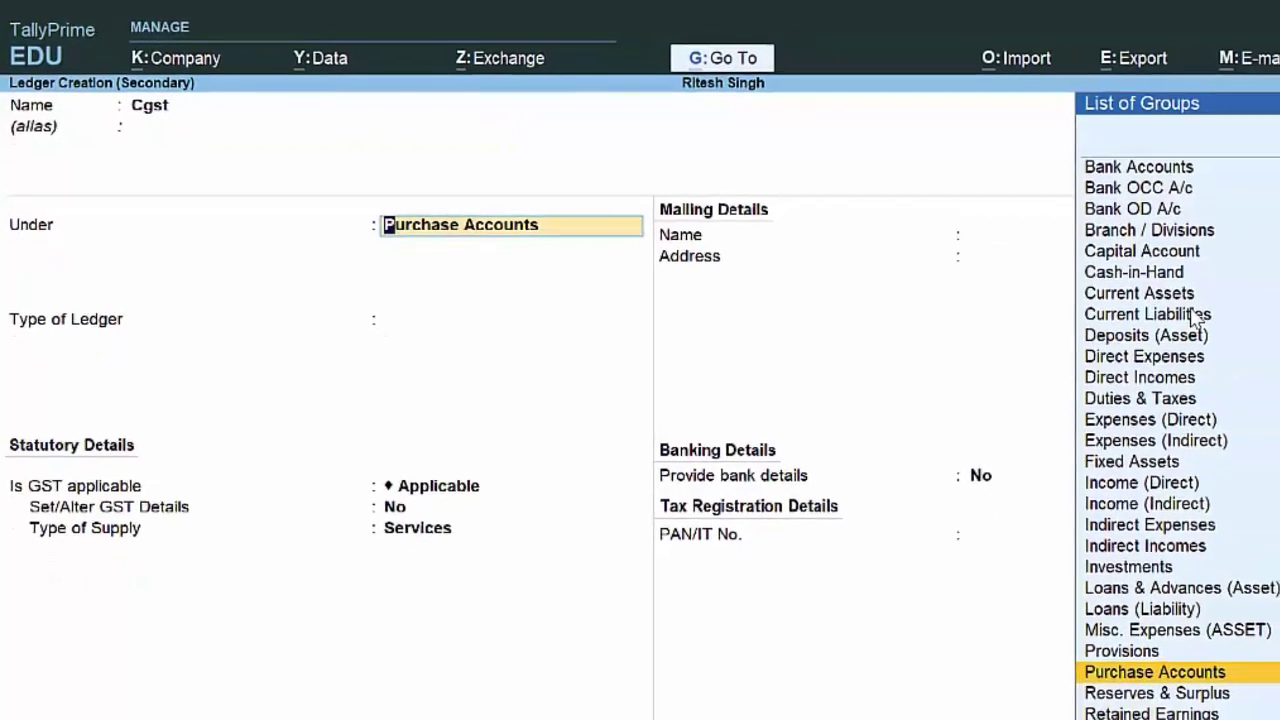
pyautogui.write('D')
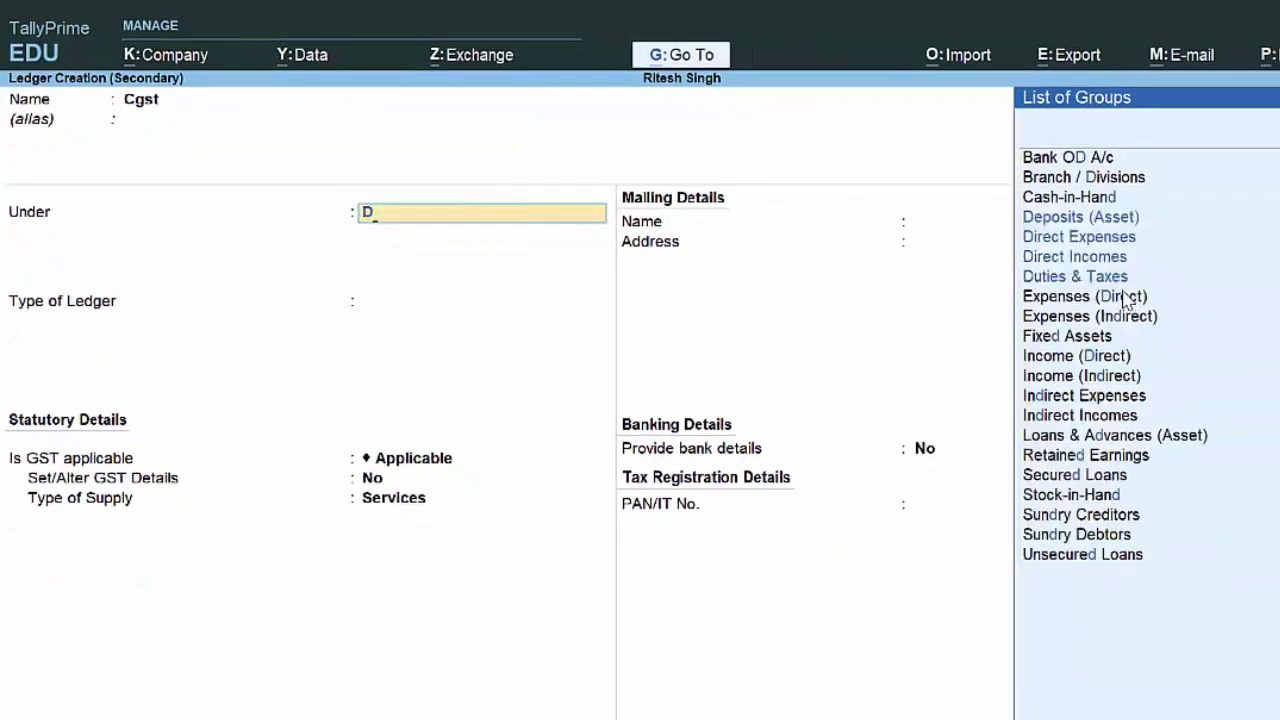
pyautogui.press('Down')
pyautogui.press('Down')
pyautogui.press('Down')
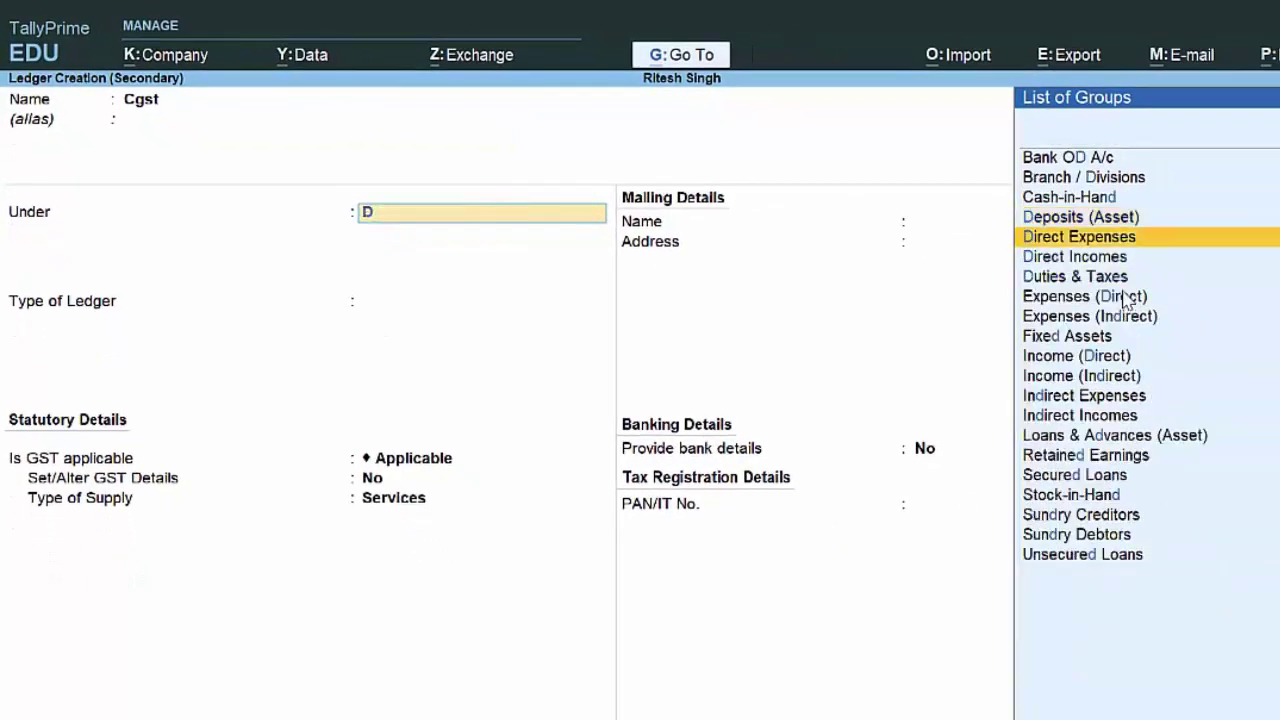
pyautogui.press('Return')
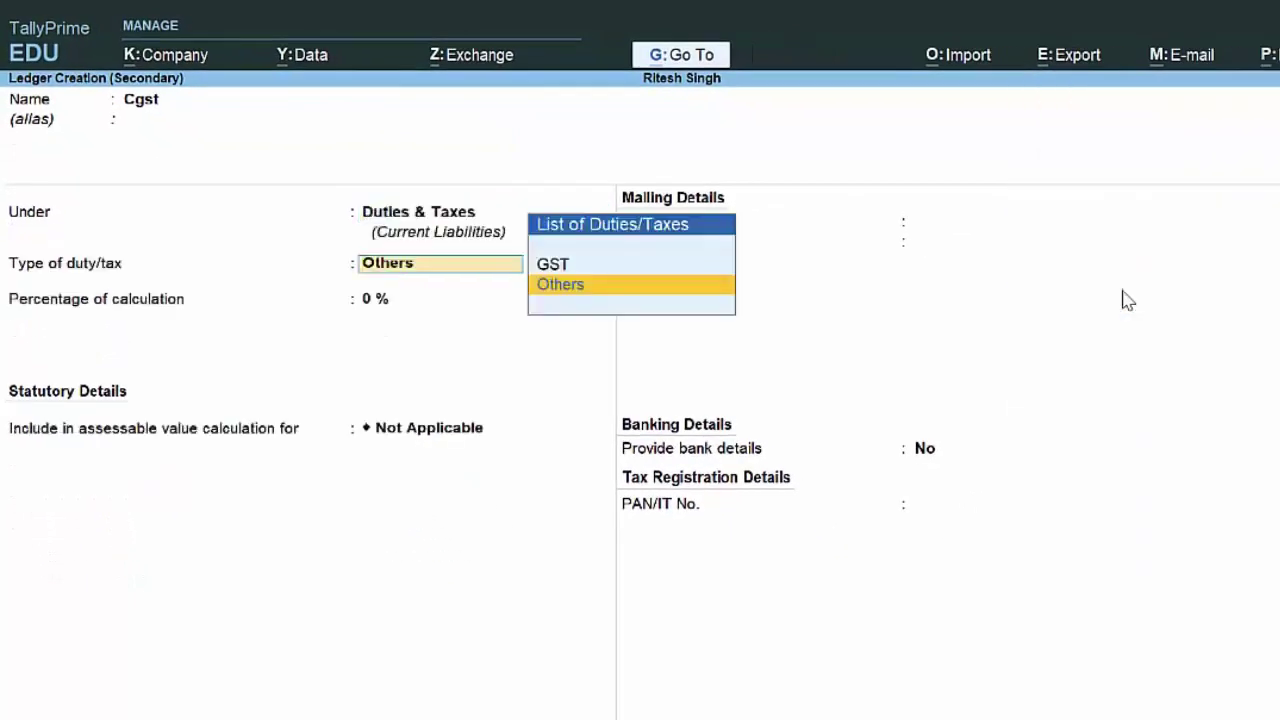
pyautogui.press('Up')
pyautogui.press('Return')
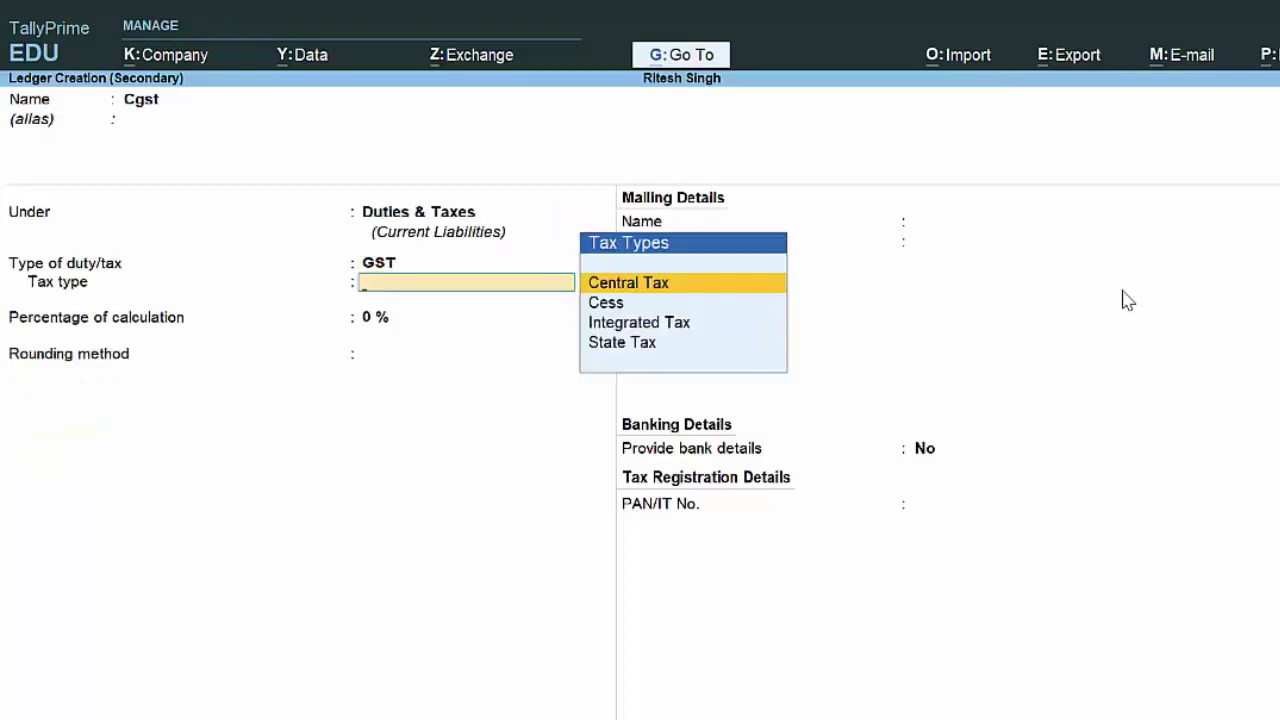
pyautogui.press('Return')
pyautogui.press('Return')
pyautogui.press('Down')
pyautogui.press('Down')
pyautogui.press('Return')
pyautogui.press('Return')
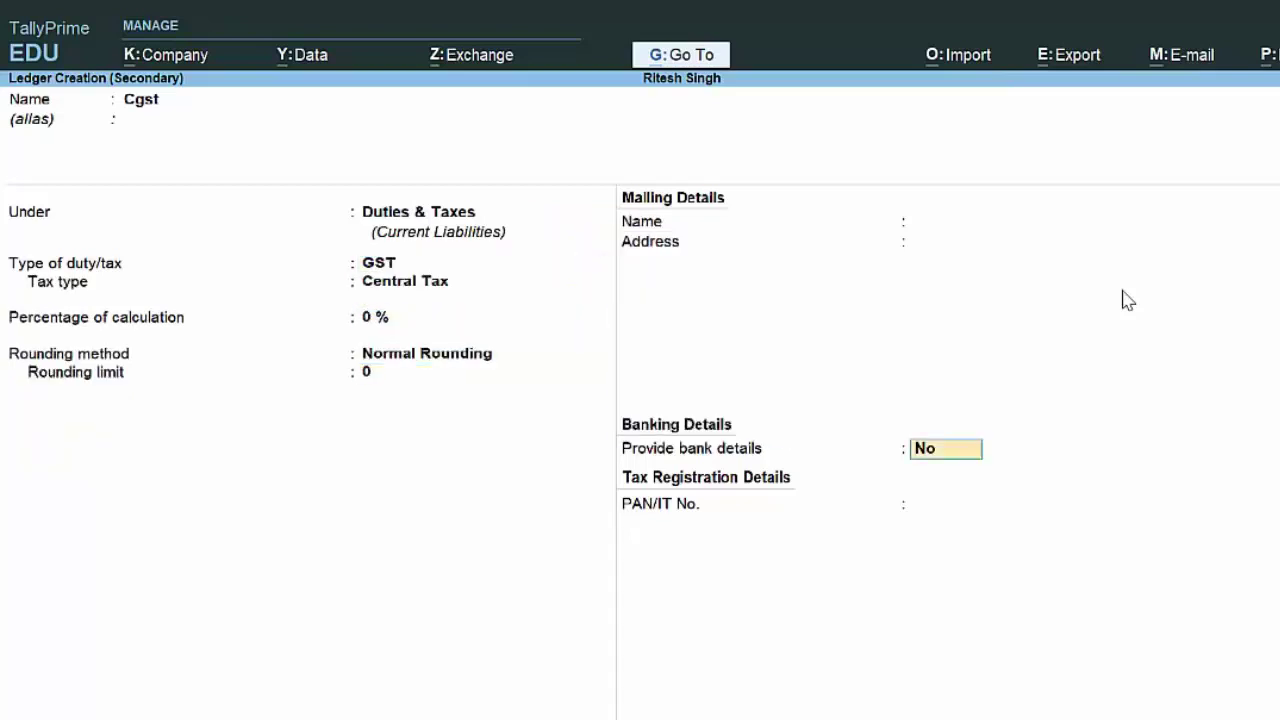
pyautogui.press('Return')
pyautogui.press('Return')
pyautogui.press('Return')
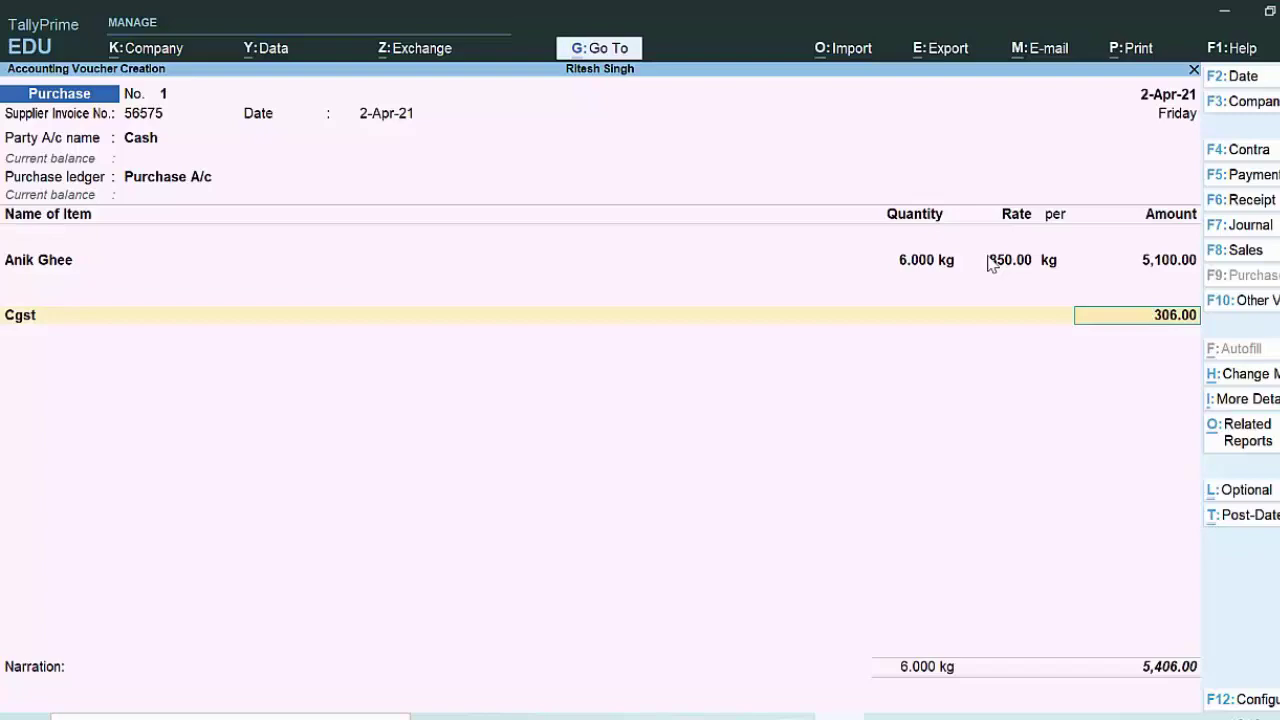
# Step: Accept Cgst at 306.00, then create ledger Sgst under Duties & Taxes as GST State Tax with Normal Rounding
pyautogui.press('Return')
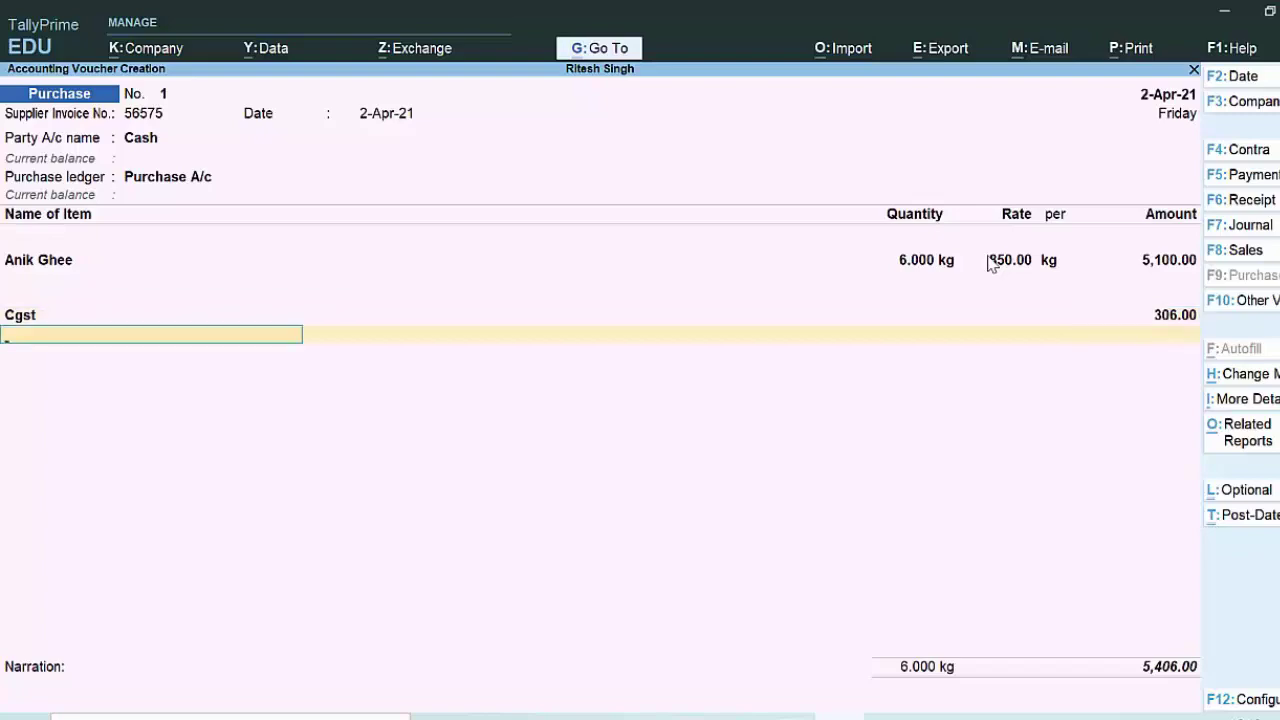
pyautogui.hotkey('alt', 'c')
pyautogui.write('Sg')
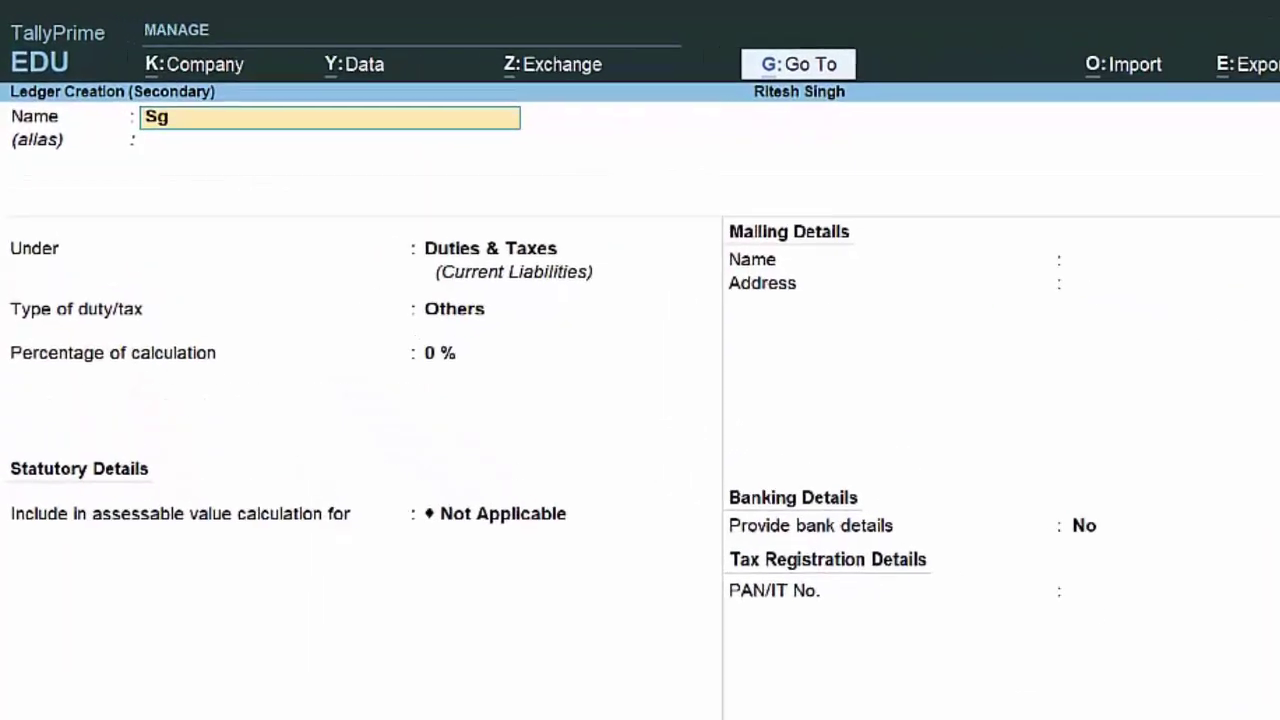
pyautogui.write('st')
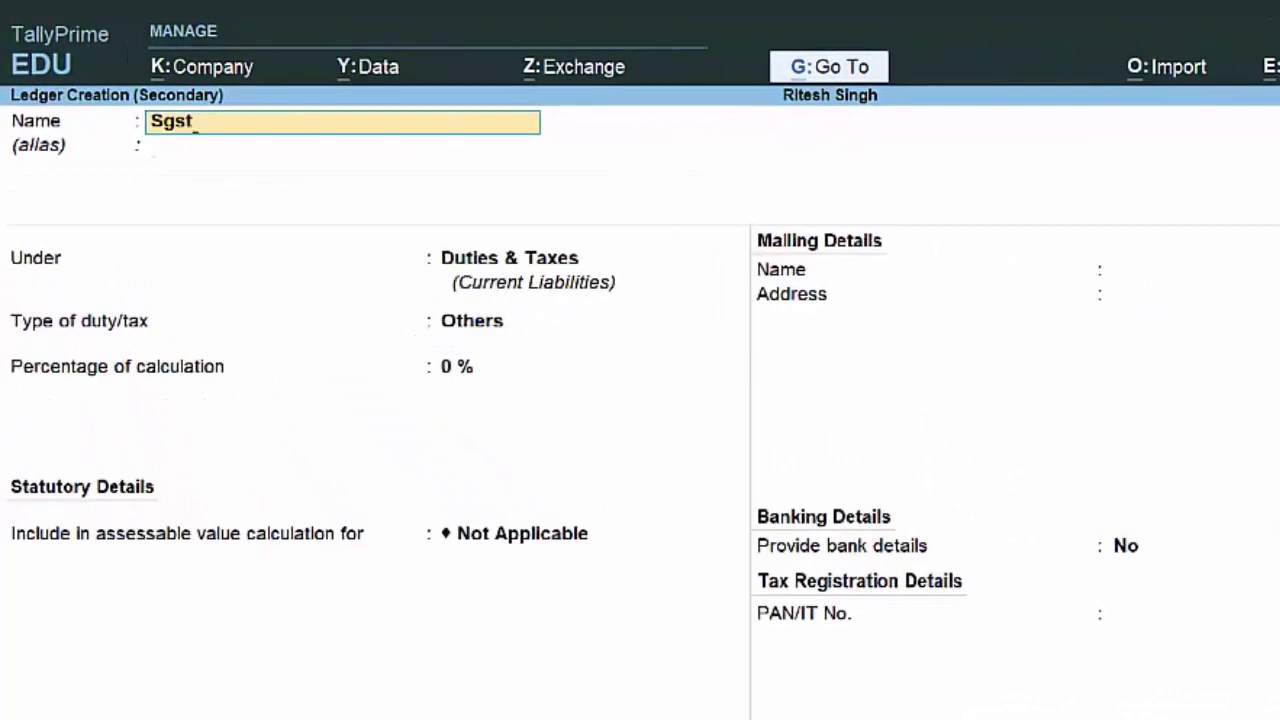
pyautogui.press('Return')
pyautogui.press('Return')
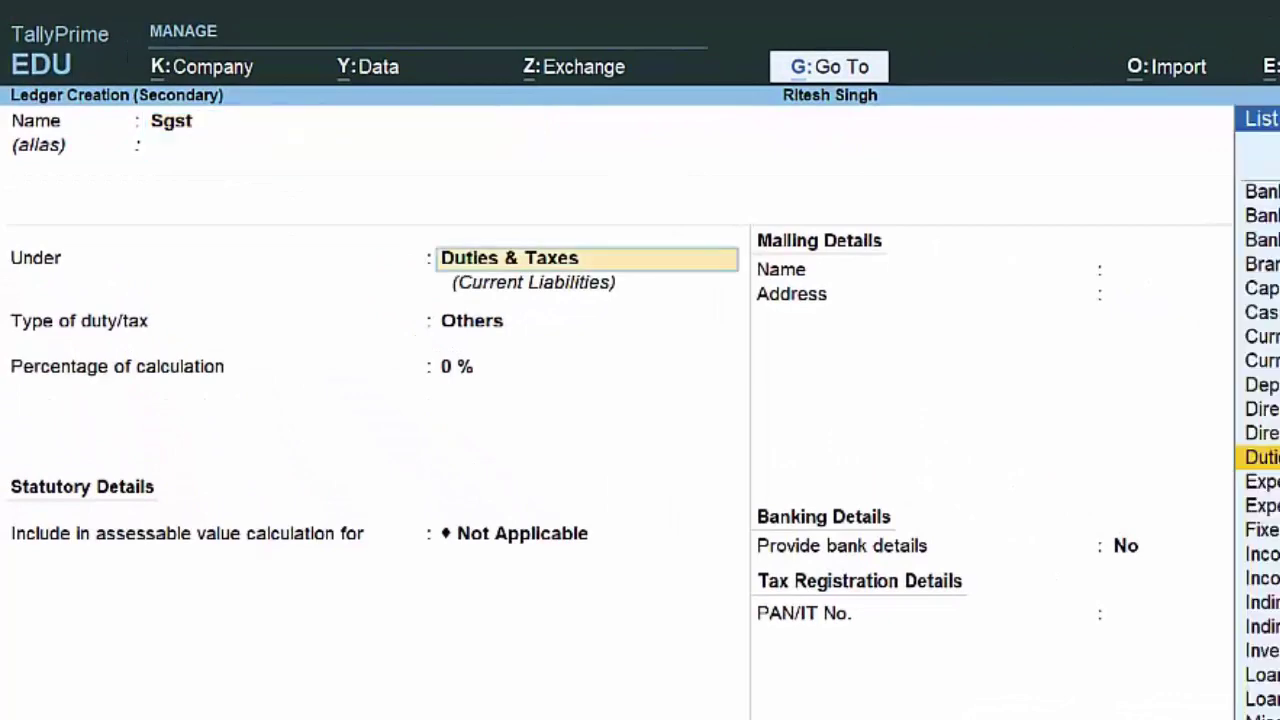
pyautogui.press('Return')
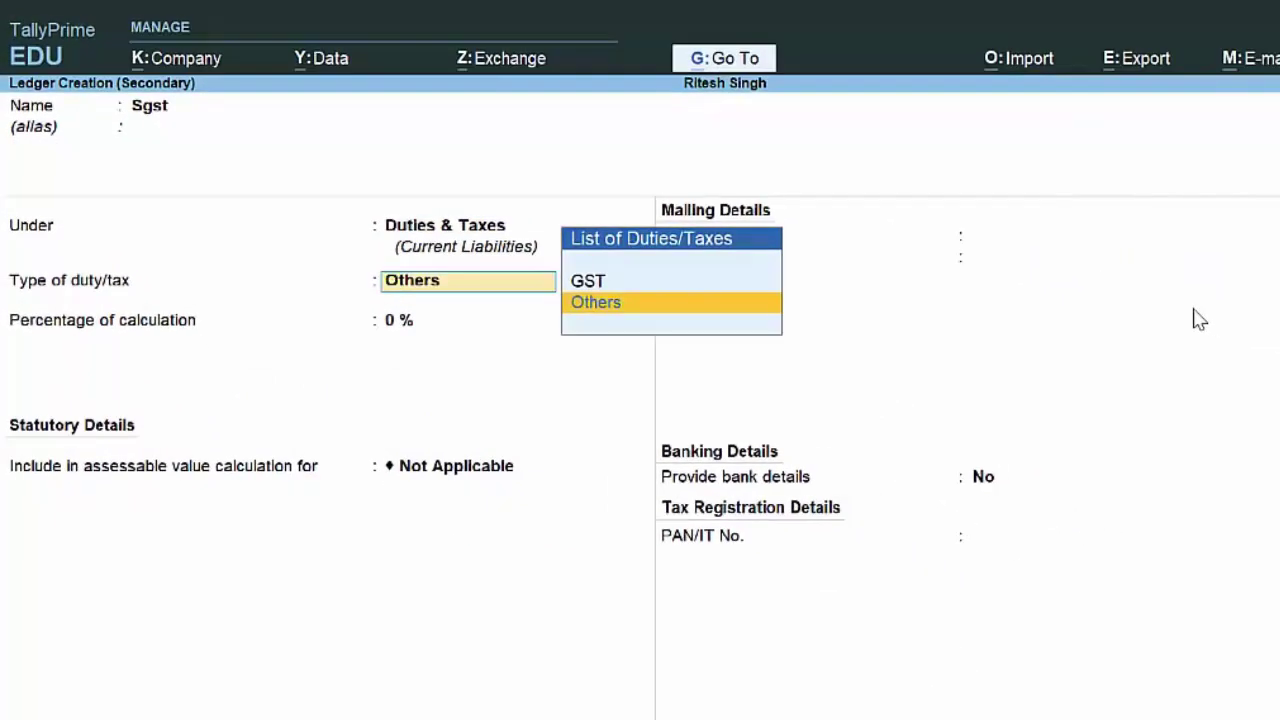
pyautogui.press('Up')
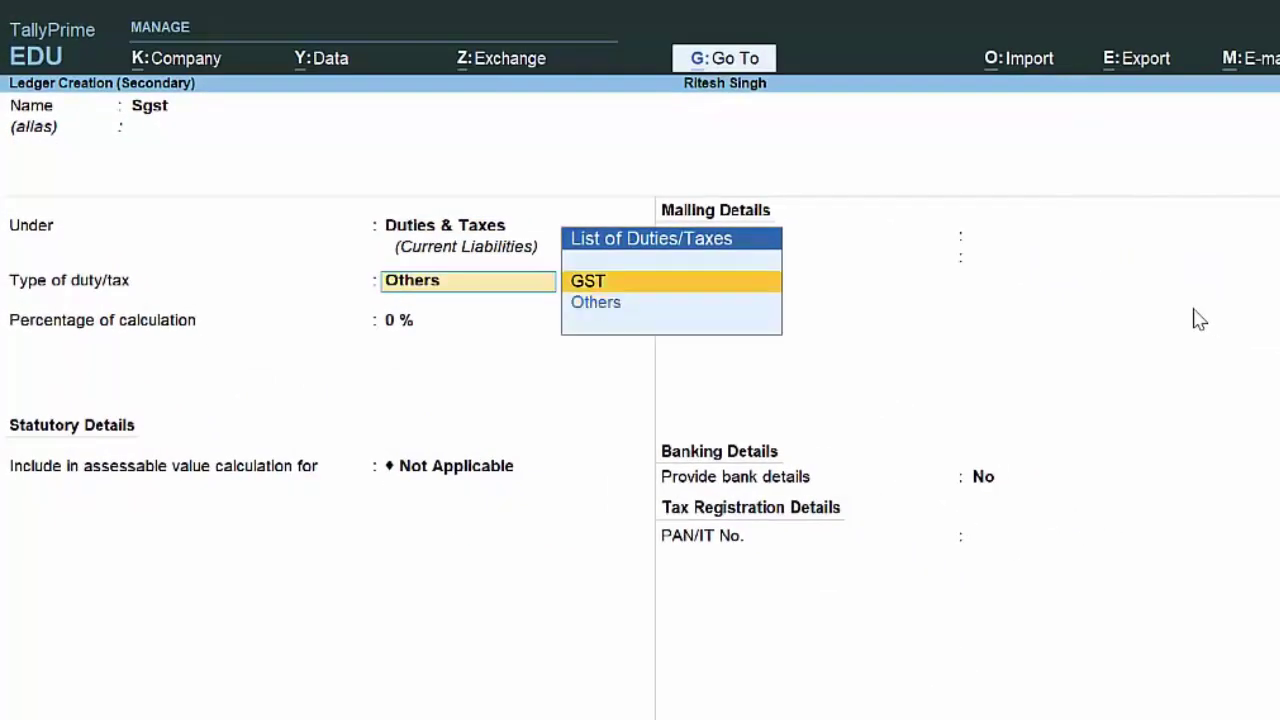
pyautogui.press('Return')
pyautogui.press('Down')
pyautogui.press('Down')
pyautogui.press('Down')
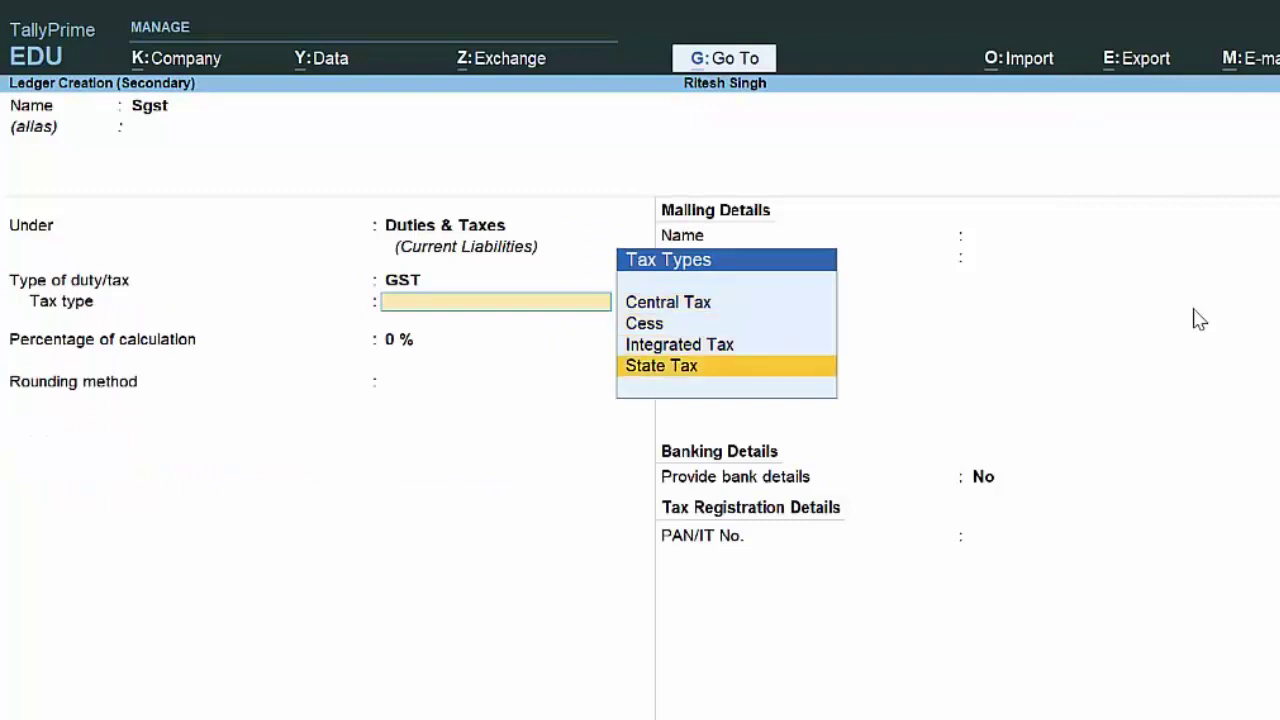
pyautogui.press('Return')
pyautogui.press('Return')
pyautogui.press('Down')
pyautogui.press('Down')
pyautogui.press('Return')
pyautogui.press('Return')
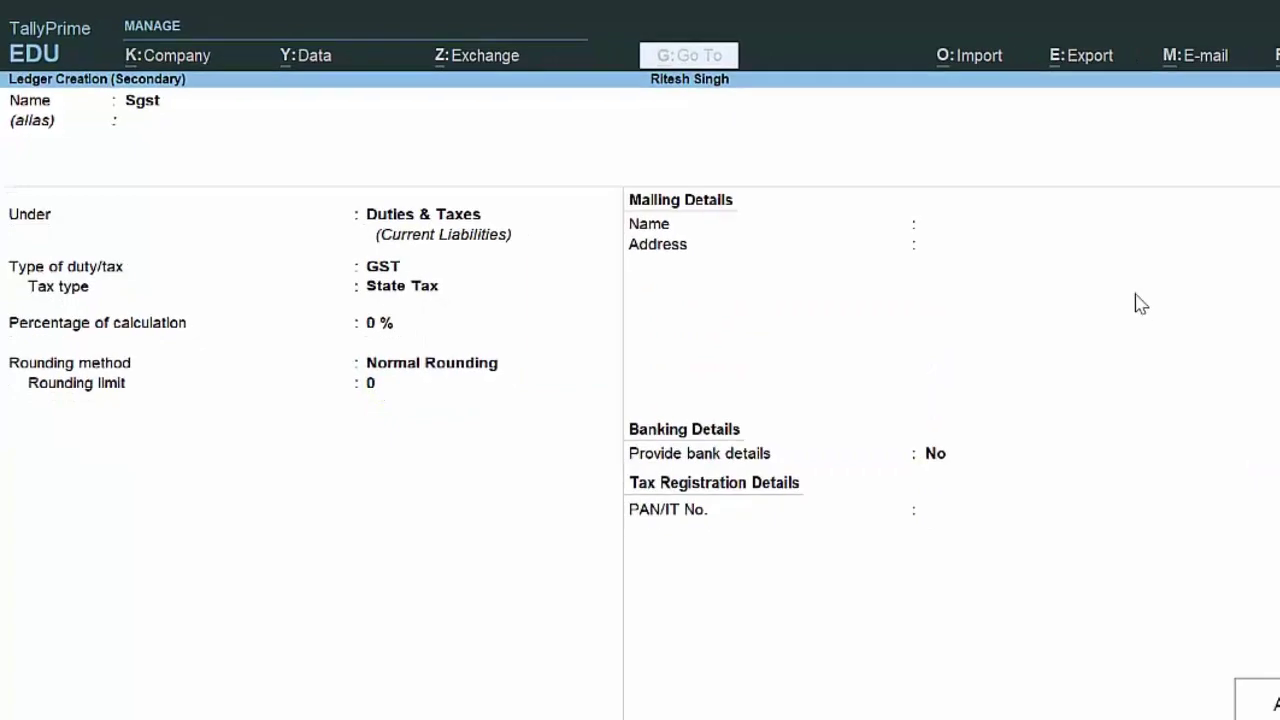
pyautogui.press('Return')
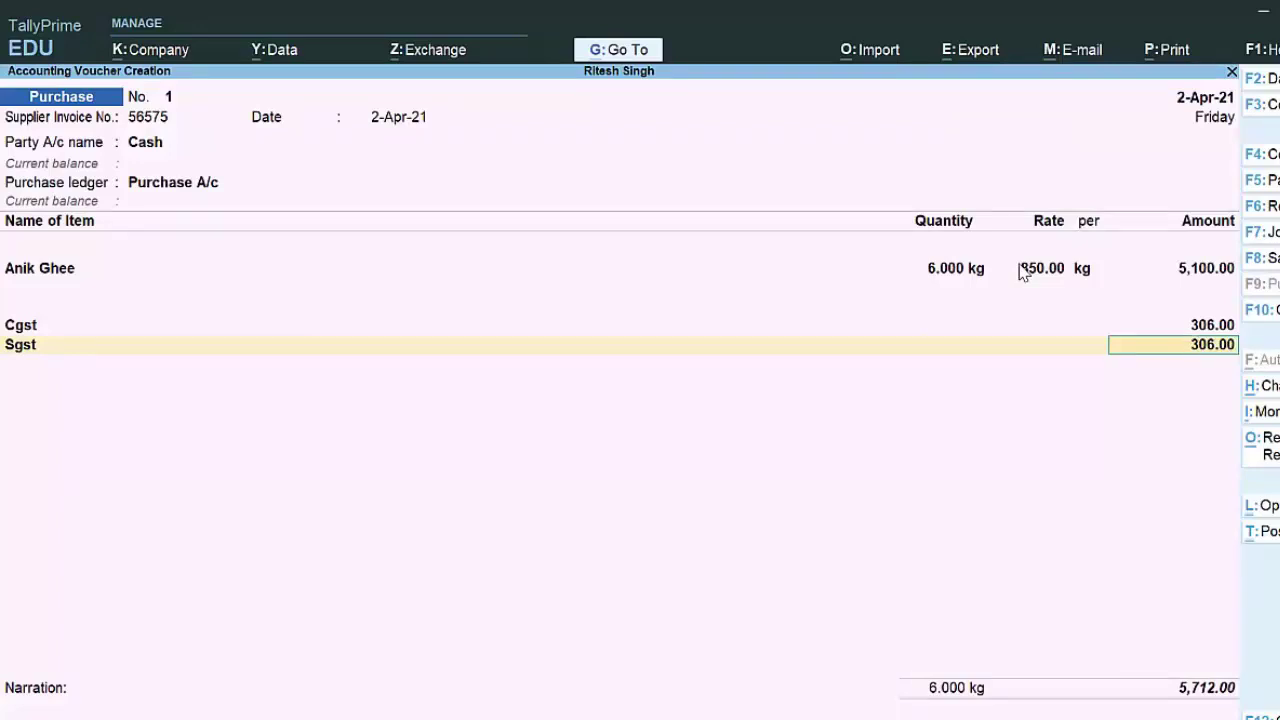
# Step: Save the purchase voucher, reopen it from the Day Book, and bring up its print options
pyautogui.press('Return')
pyautogui.press('Return')
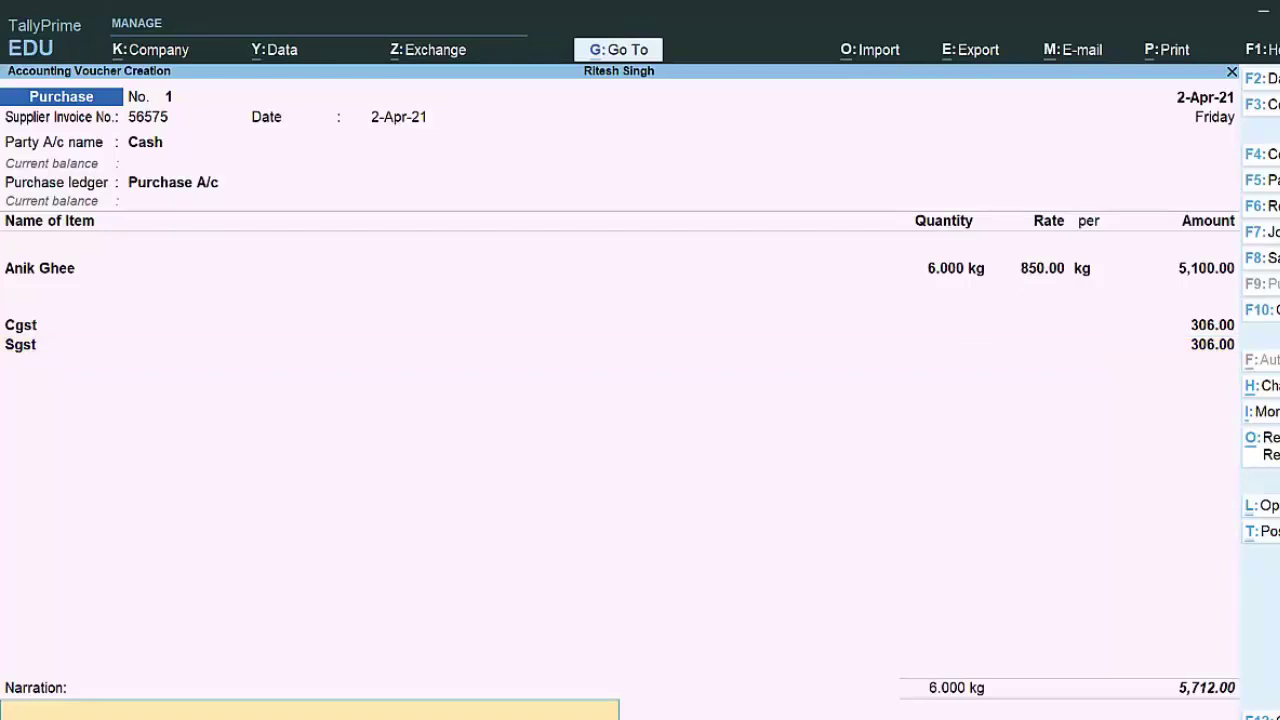
pyautogui.press('Return')
pyautogui.press('Return')
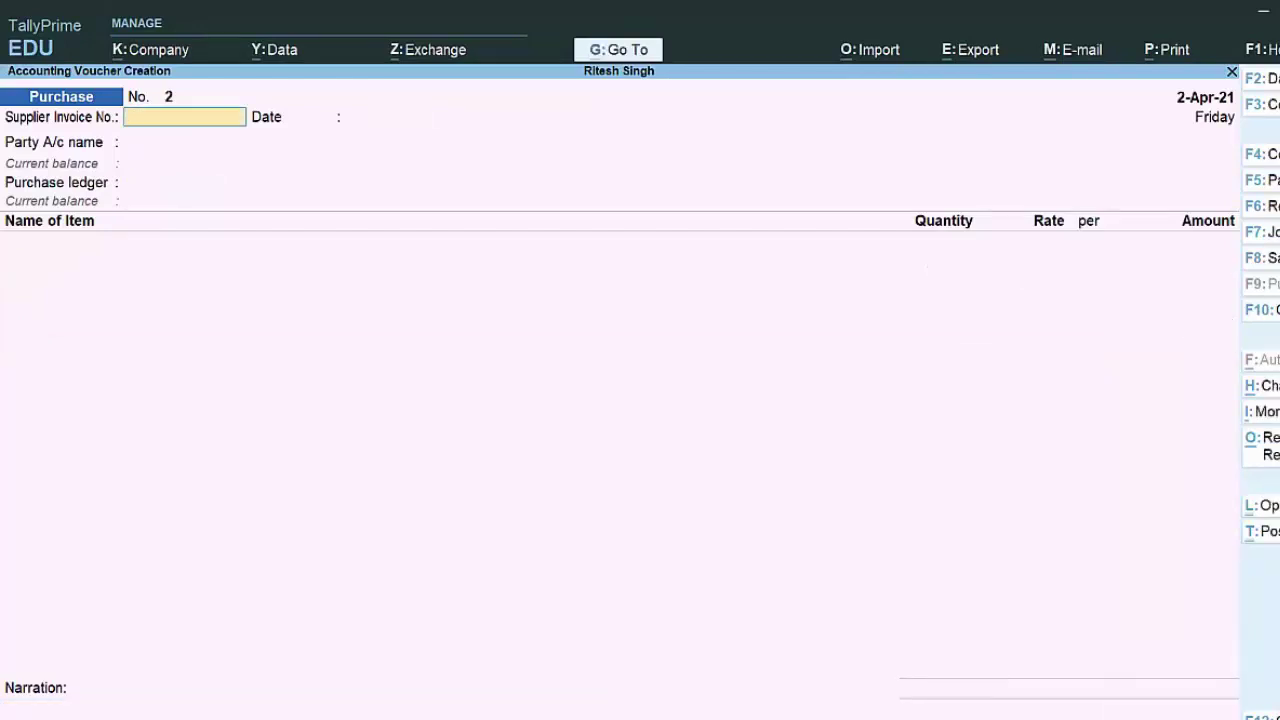
pyautogui.press('Escape')
pyautogui.press('Return')
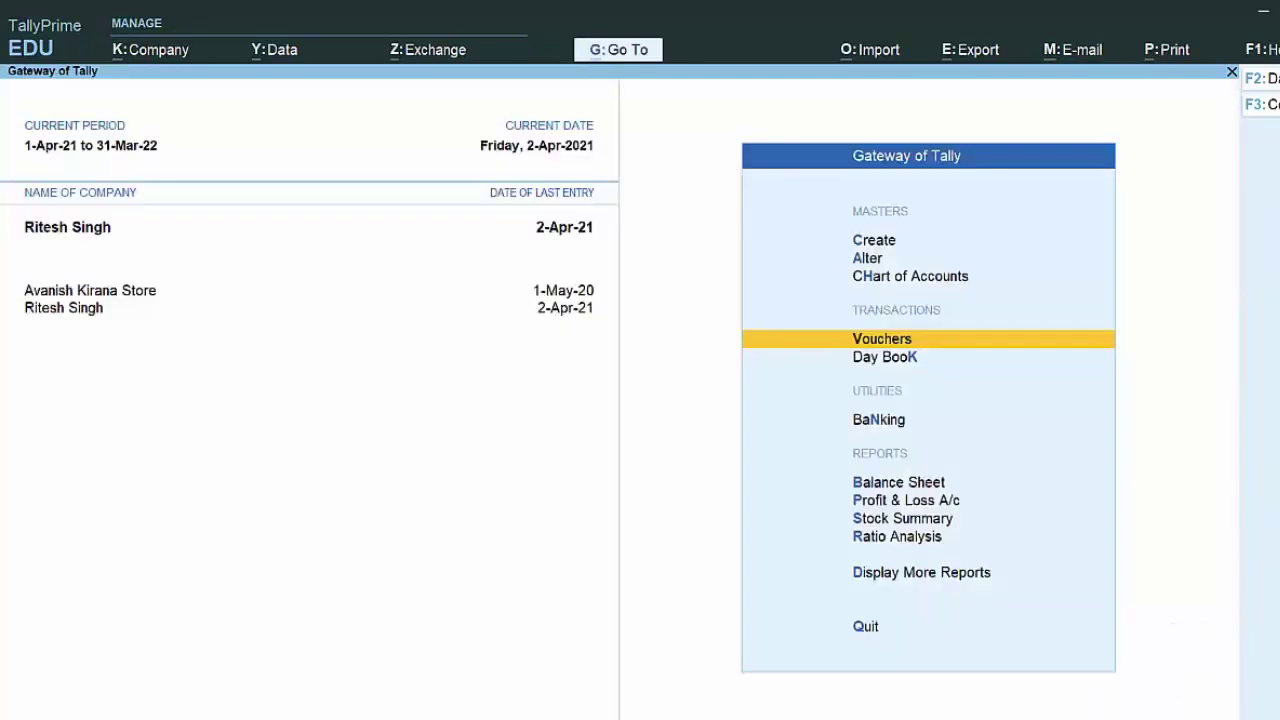
pyautogui.press('k')
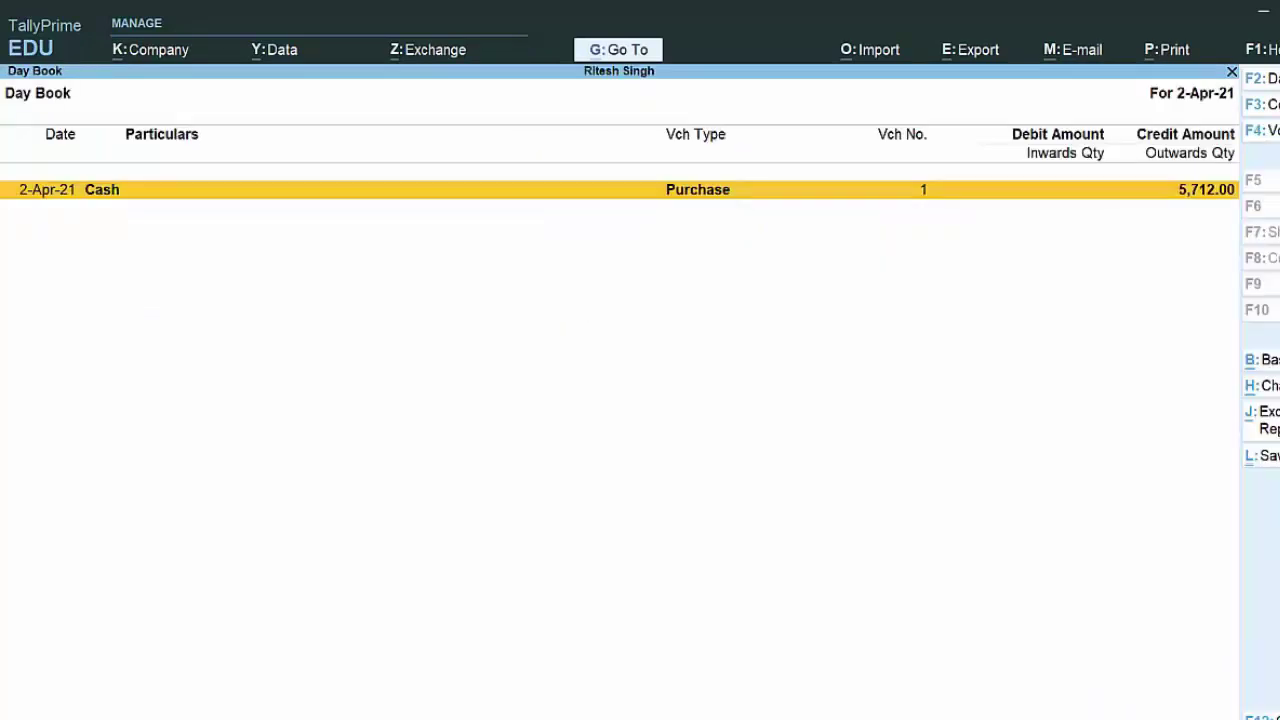
pyautogui.press('Return')
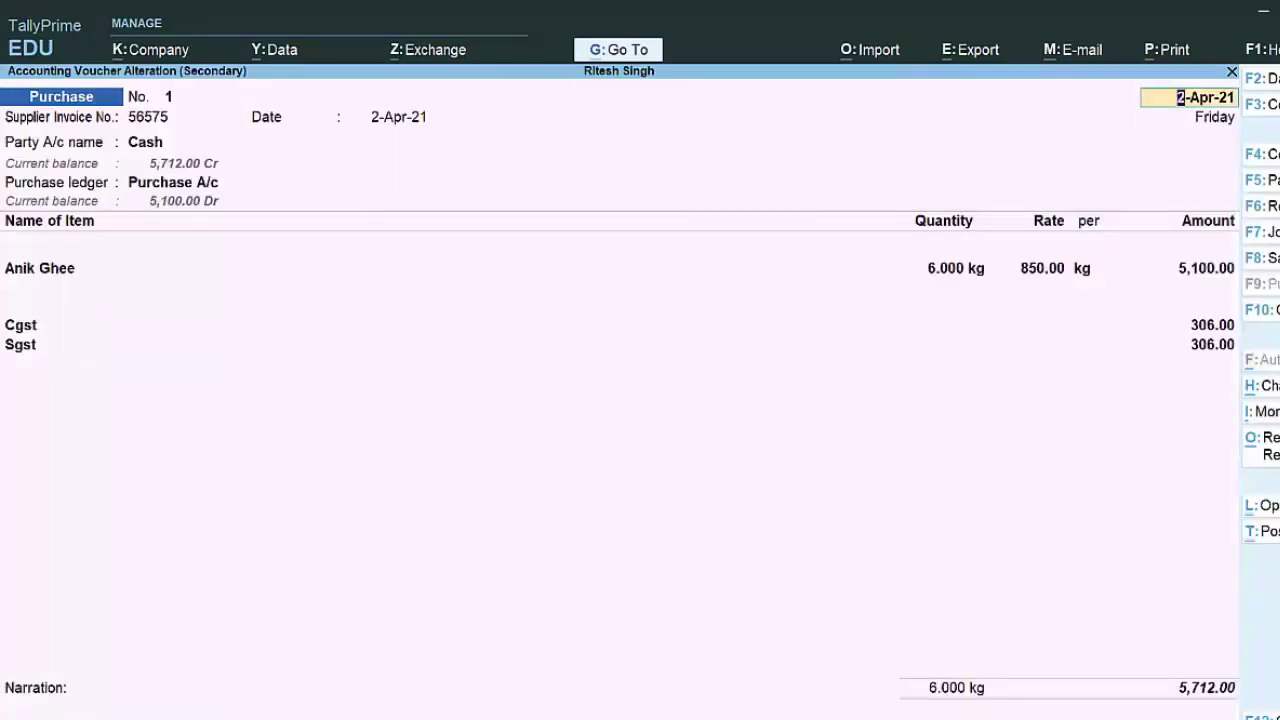
pyautogui.press('alt')
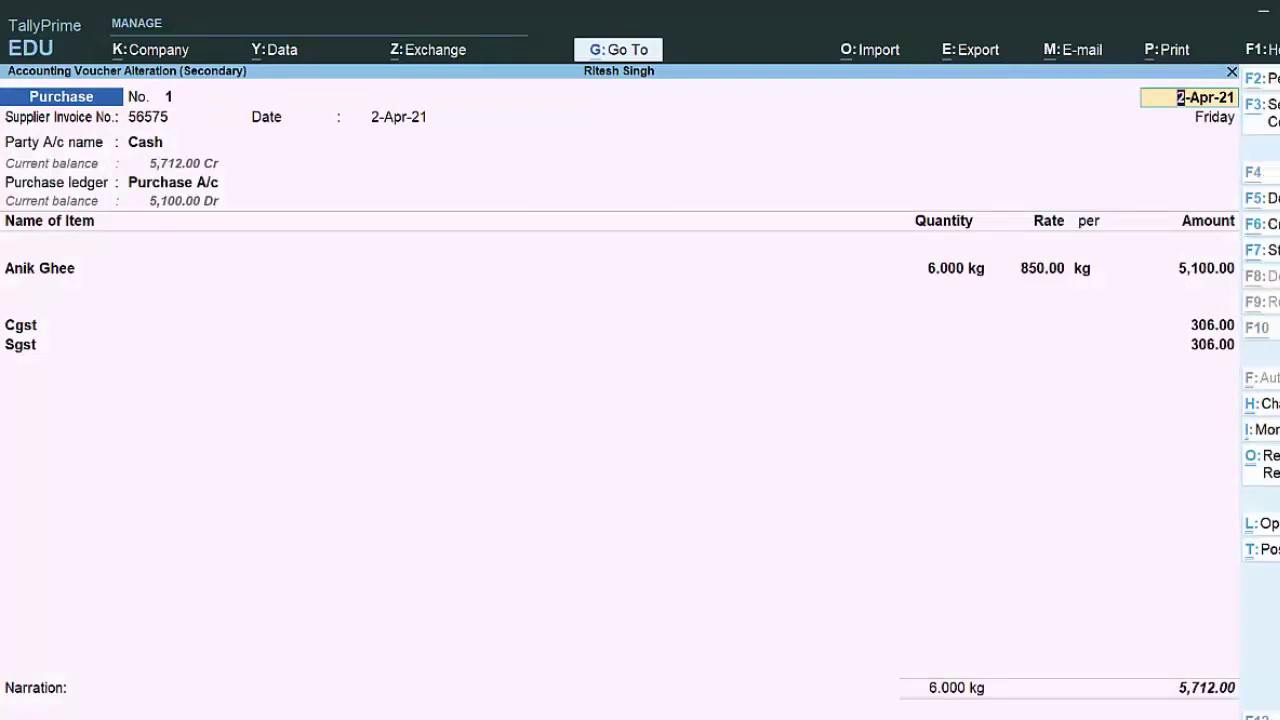
pyautogui.hotkey('alt', 'p')
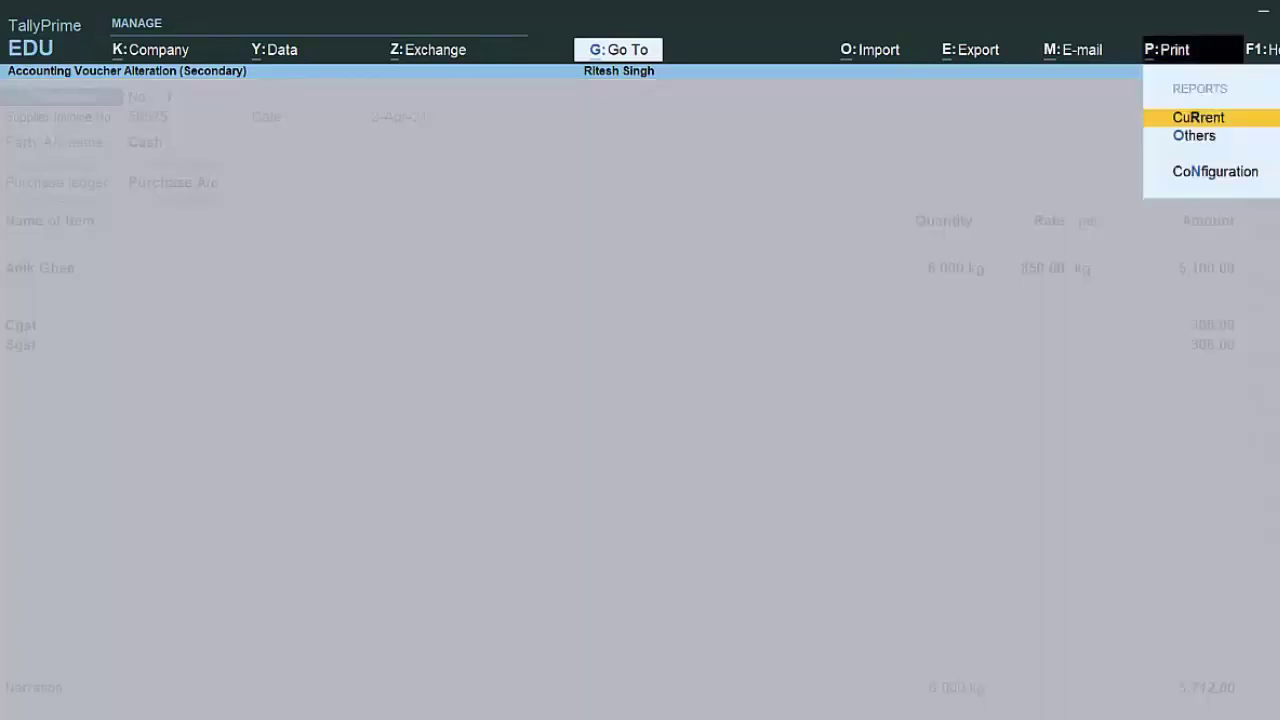
# Step: Configure the current voucher's print to show GST Rate (in %), with Rate of Duty and Item-wise GST details off
pyautogui.press('Return')
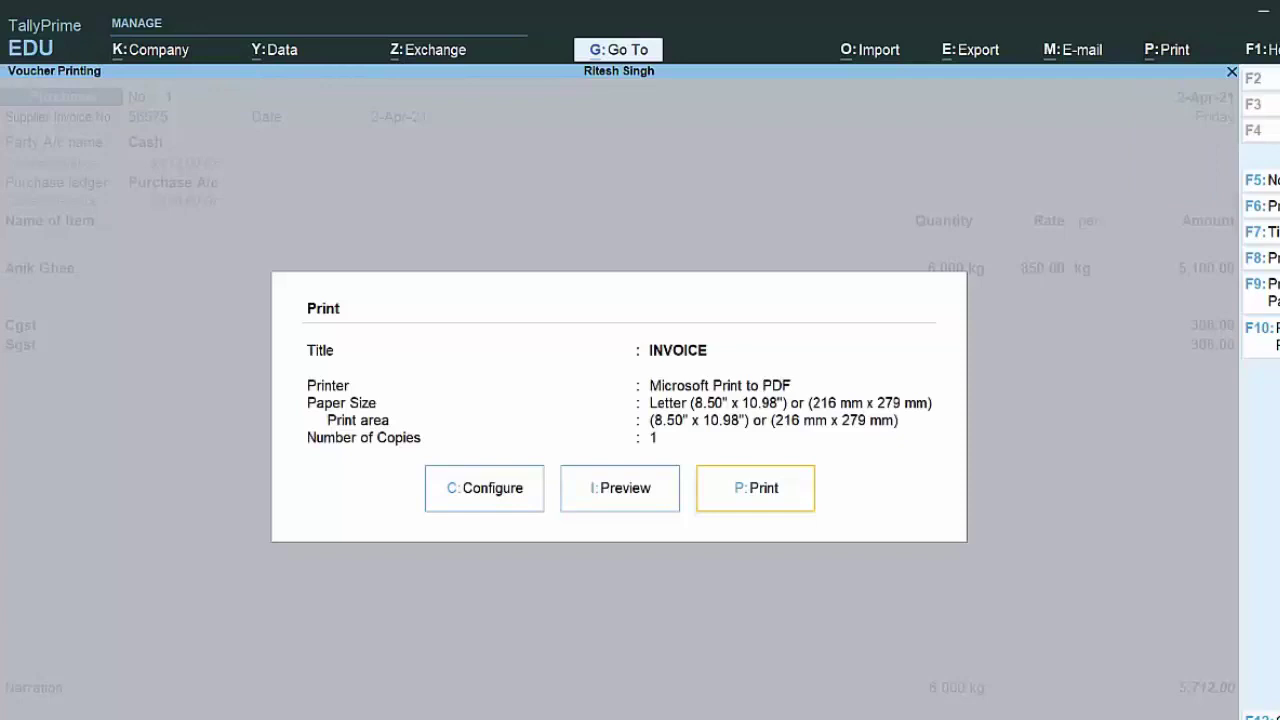
pyautogui.click(515, 511)
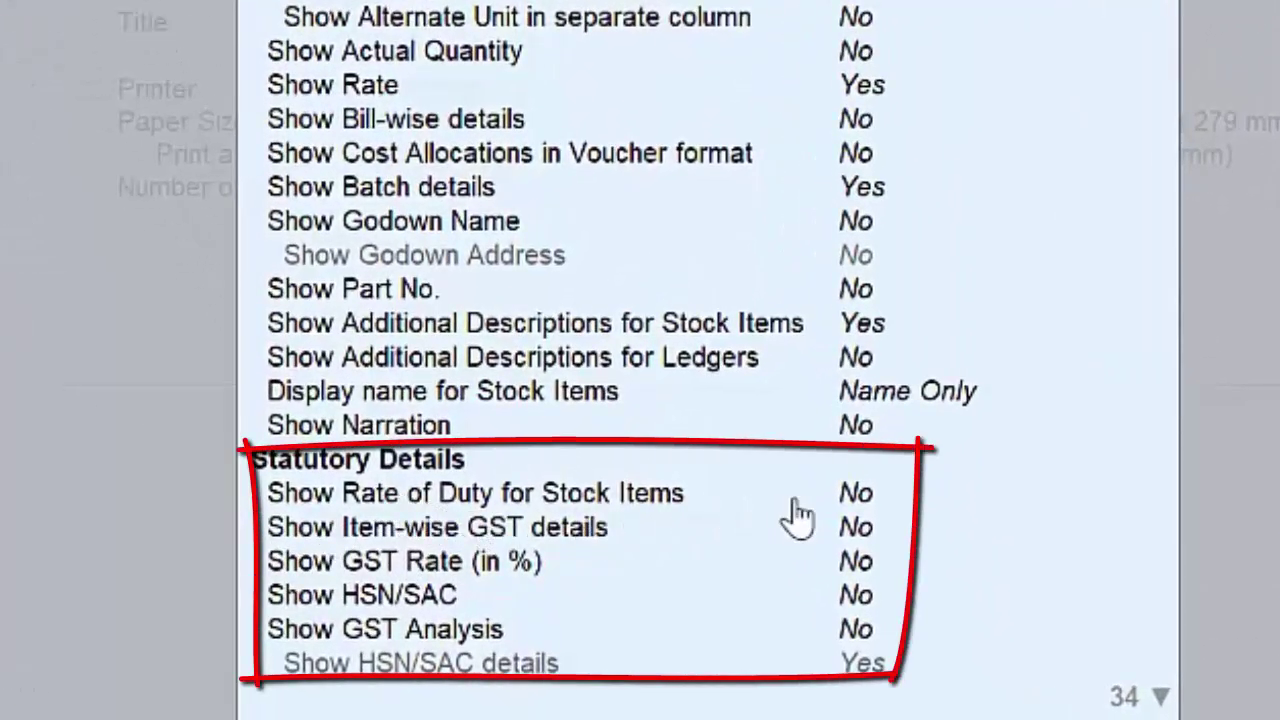
pyautogui.click(862, 497)
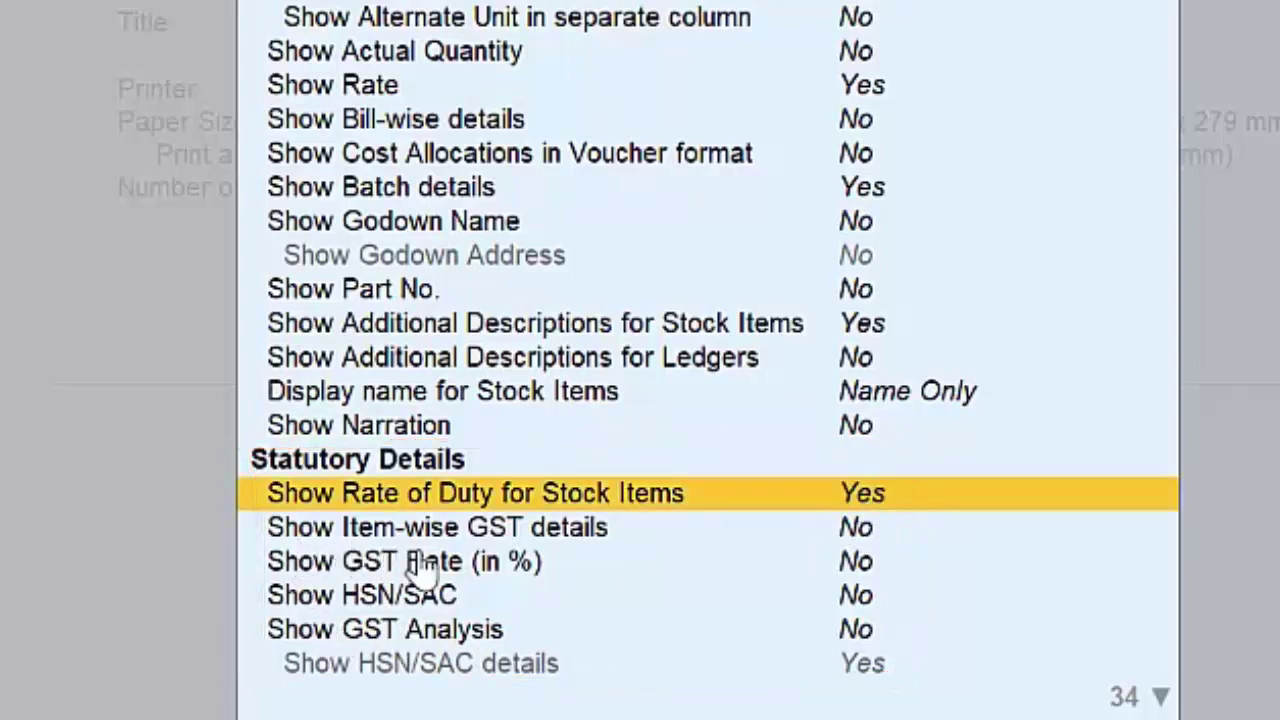
pyautogui.click(862, 532)
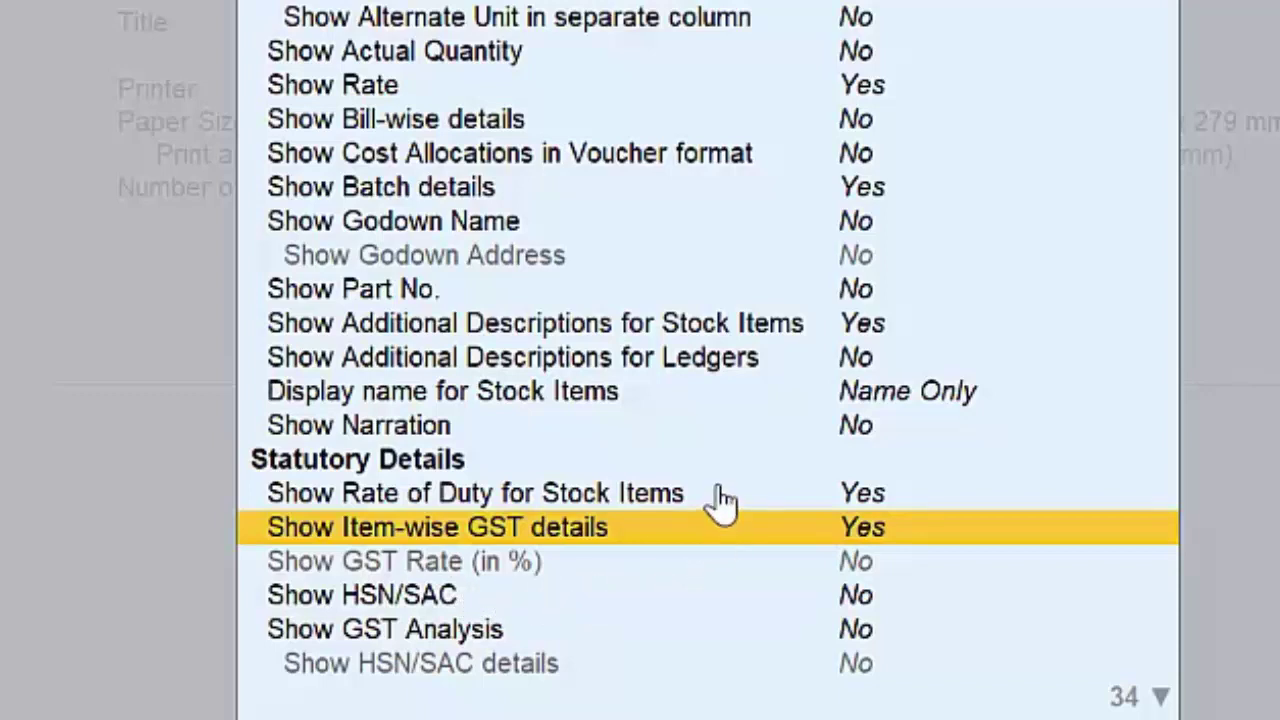
pyautogui.click(866, 563)
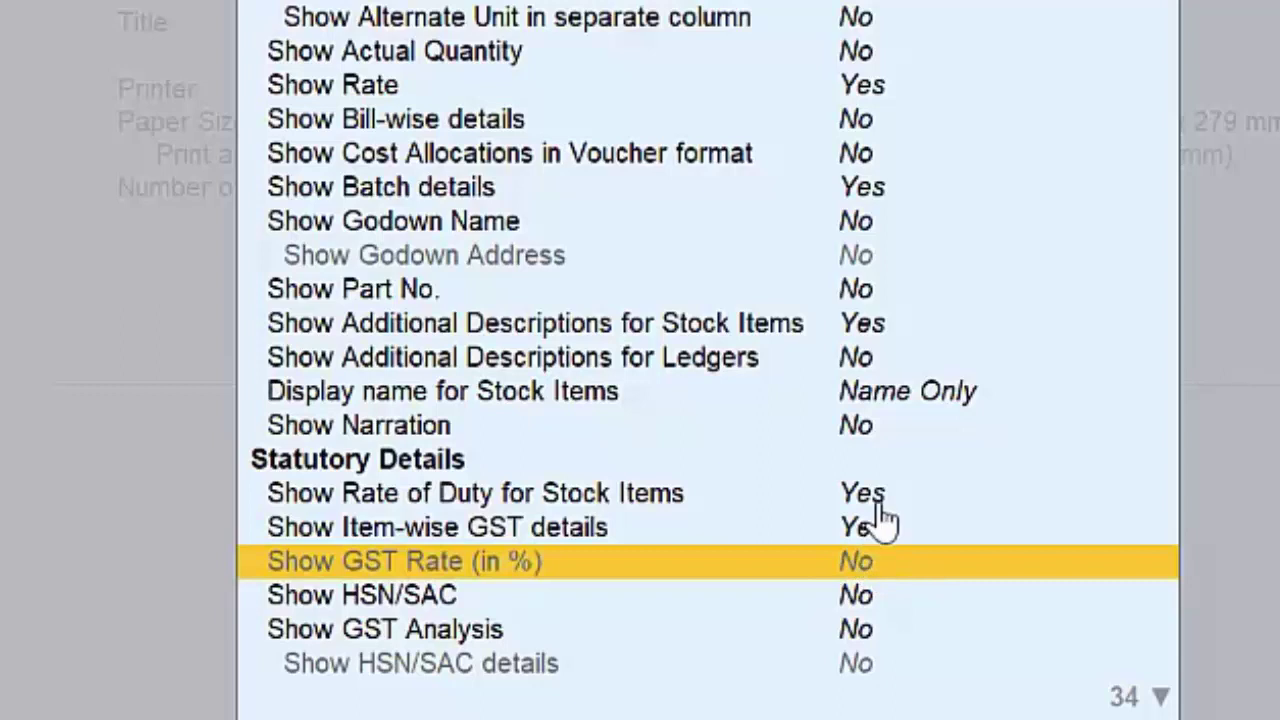
pyautogui.press('Up')
pyautogui.press('Up')
pyautogui.press('n')
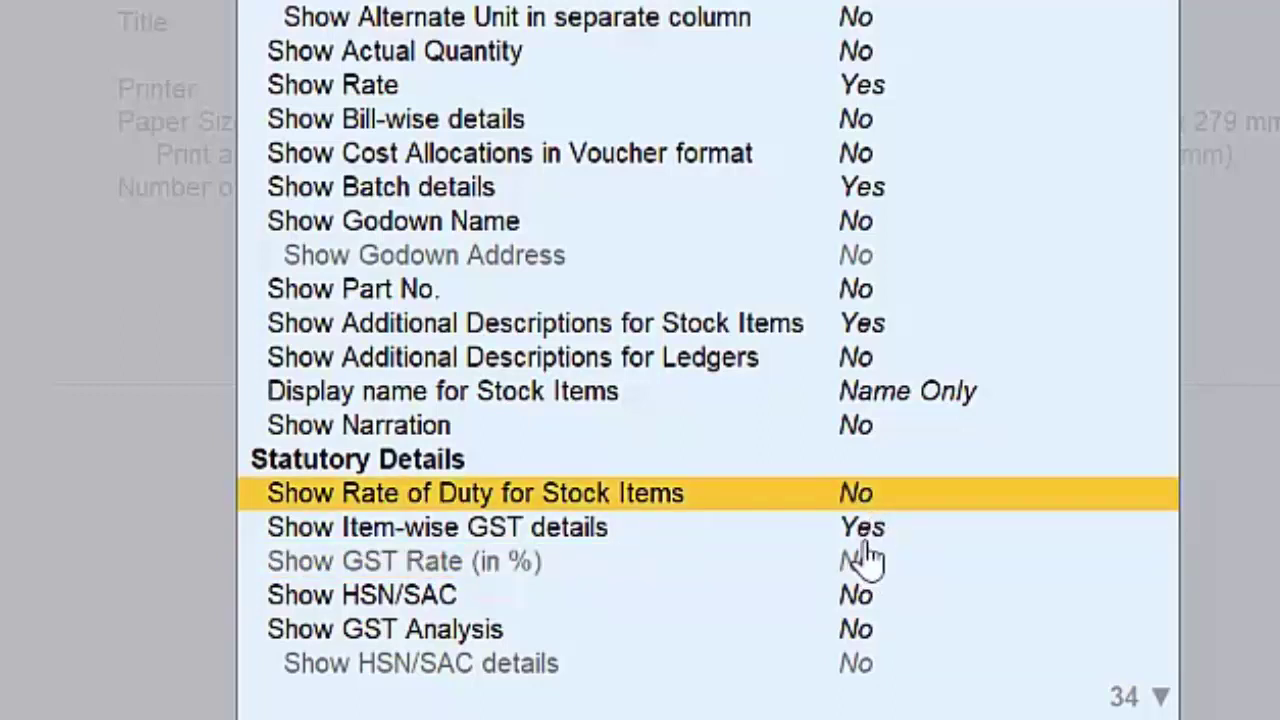
pyautogui.click(865, 532)
pyautogui.press('n')
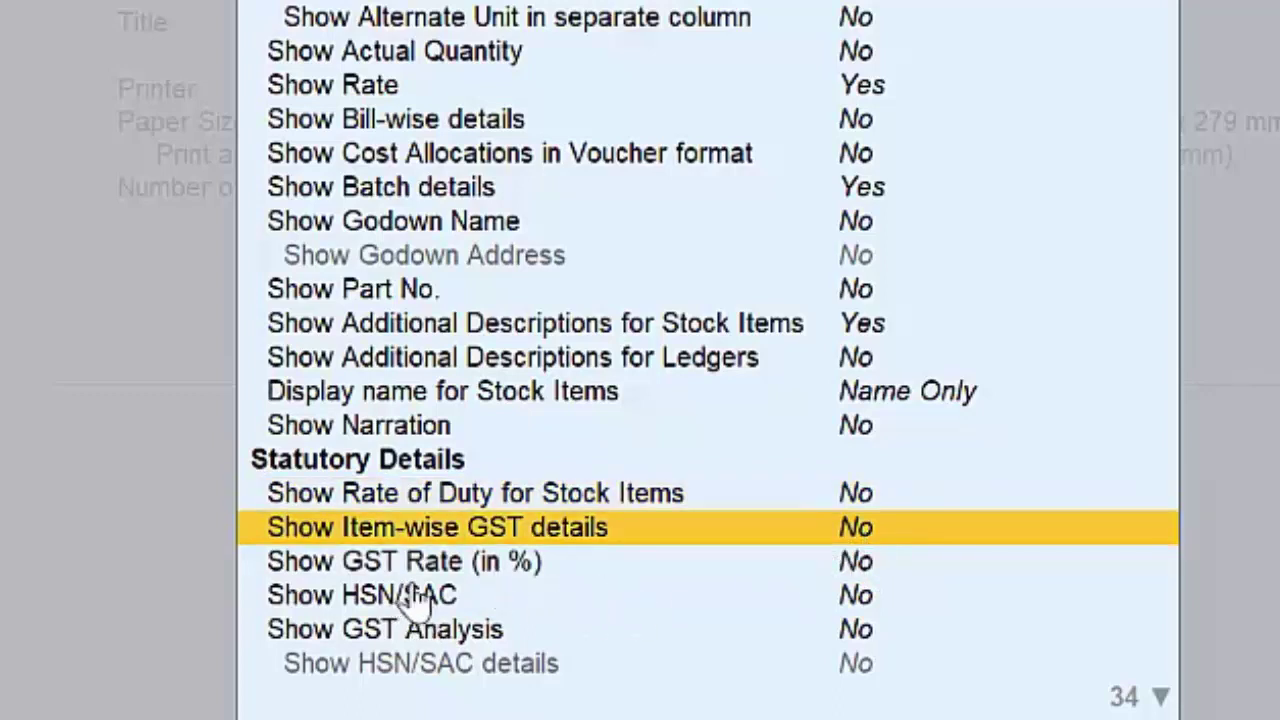
pyautogui.click(862, 566)
pyautogui.press('y')
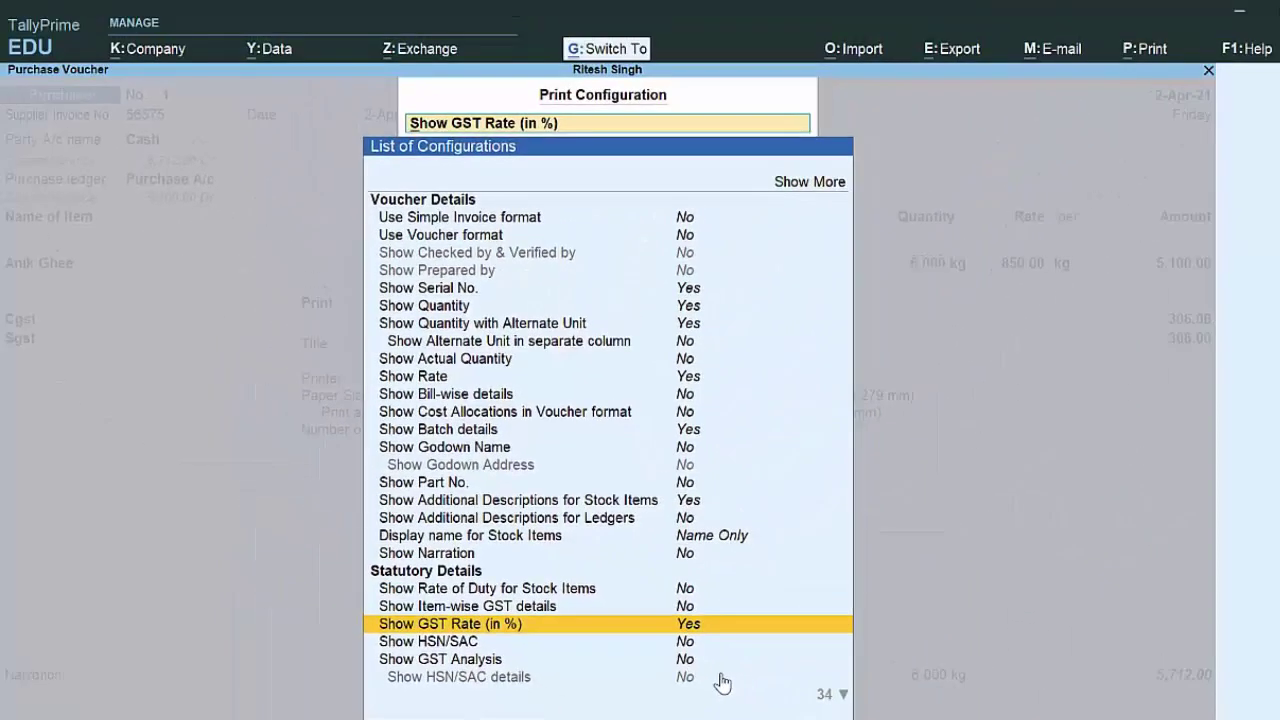
pyautogui.press('Escape')
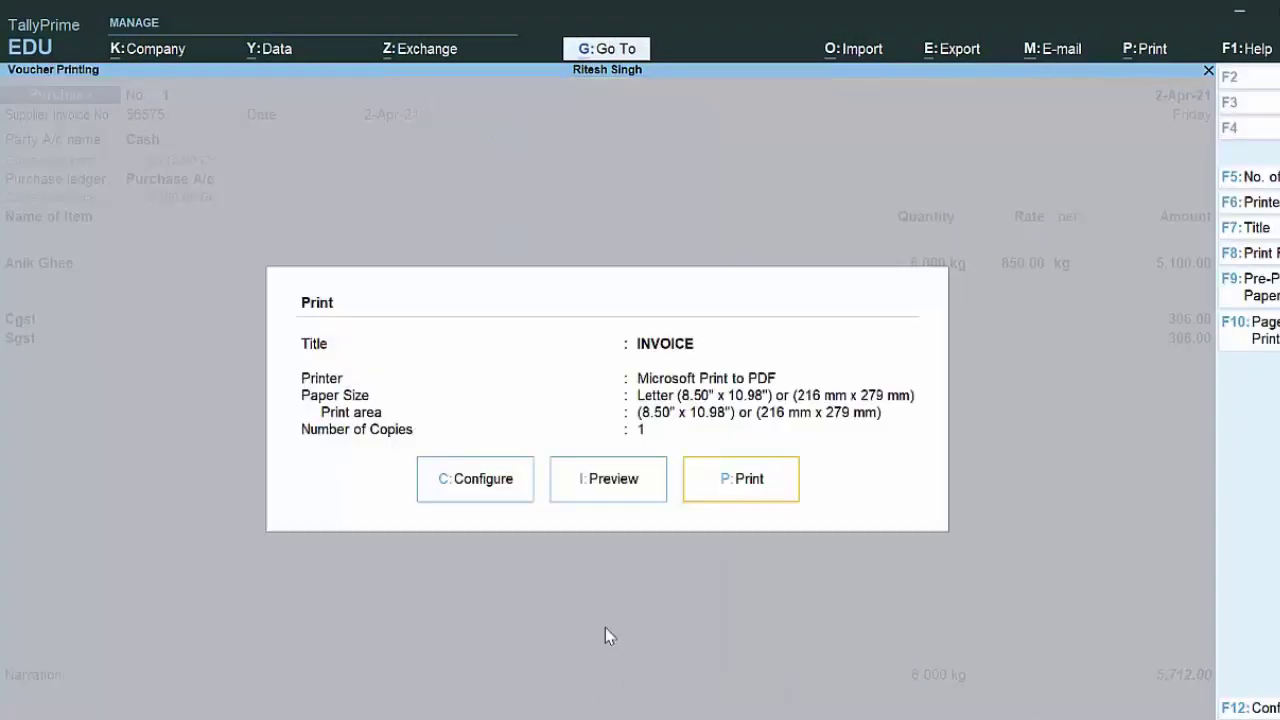
# Step: Preview and zoom the invoice with its 12% GST rate and 5,712.00 total, then close it
pyautogui.click(613, 491)
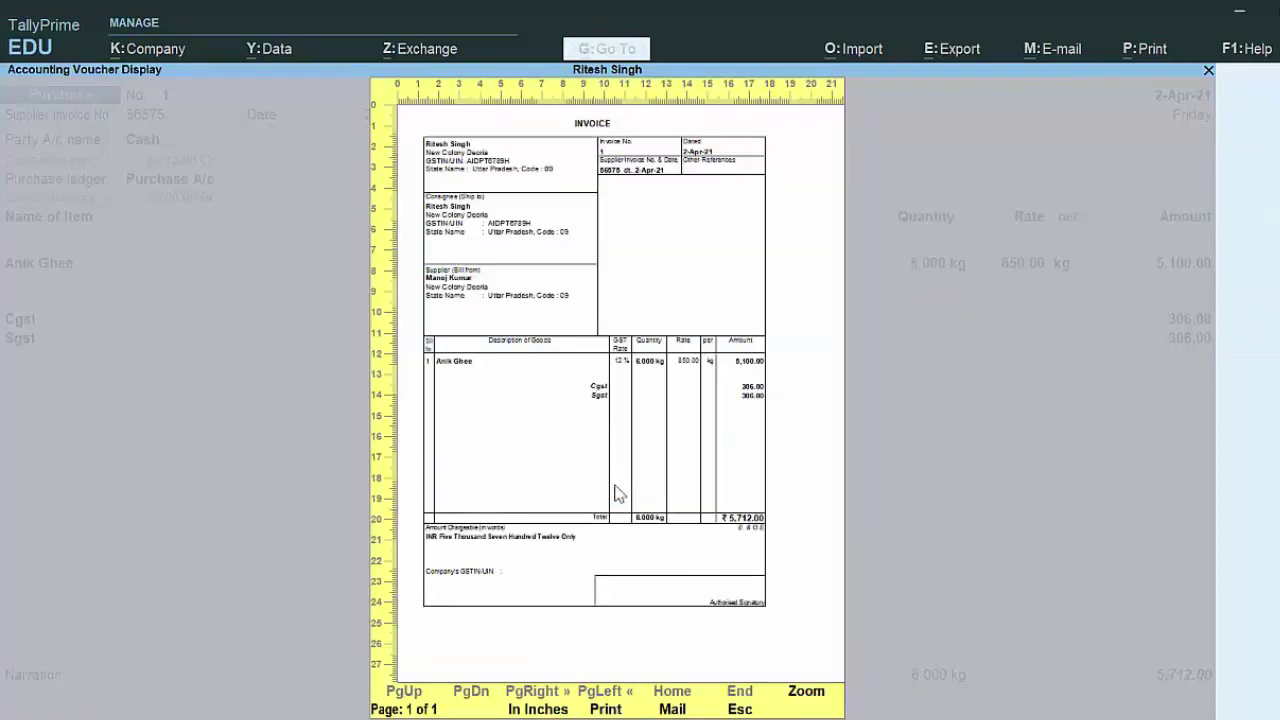
pyautogui.click(805, 691)
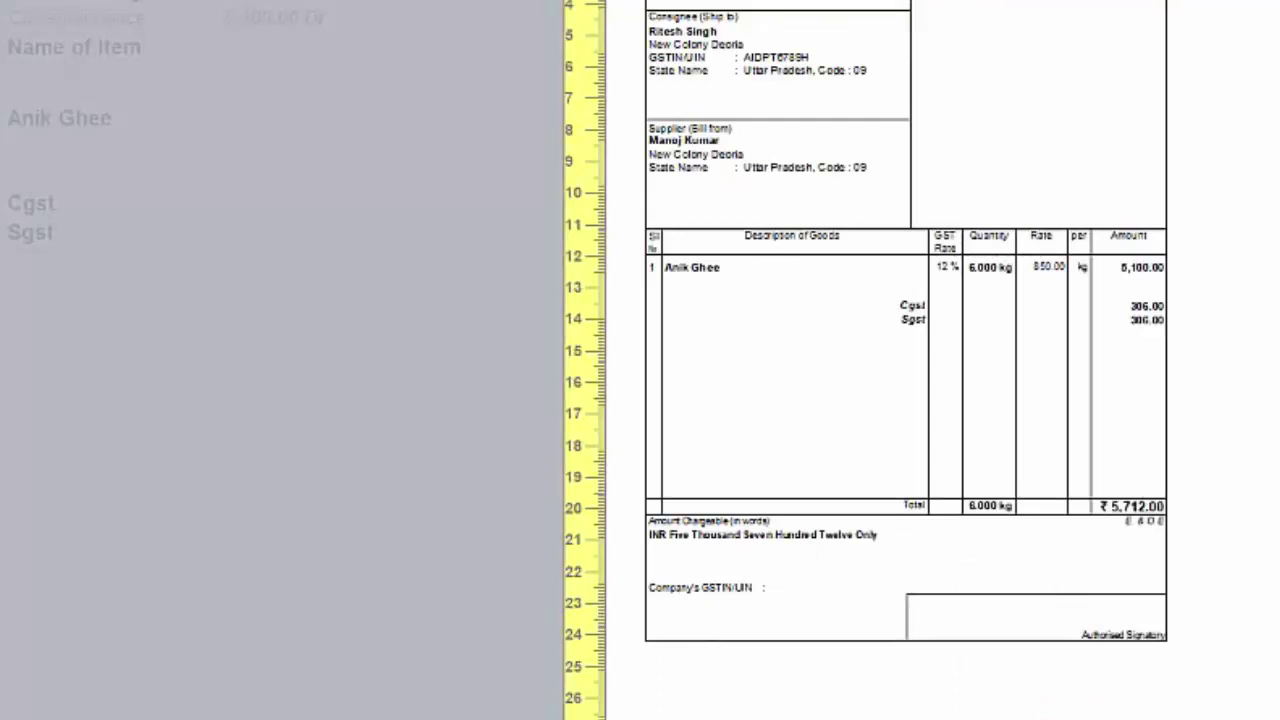
pyautogui.hotkey('alt', 'z')
pyautogui.press('Escape')
pyautogui.press('Escape')
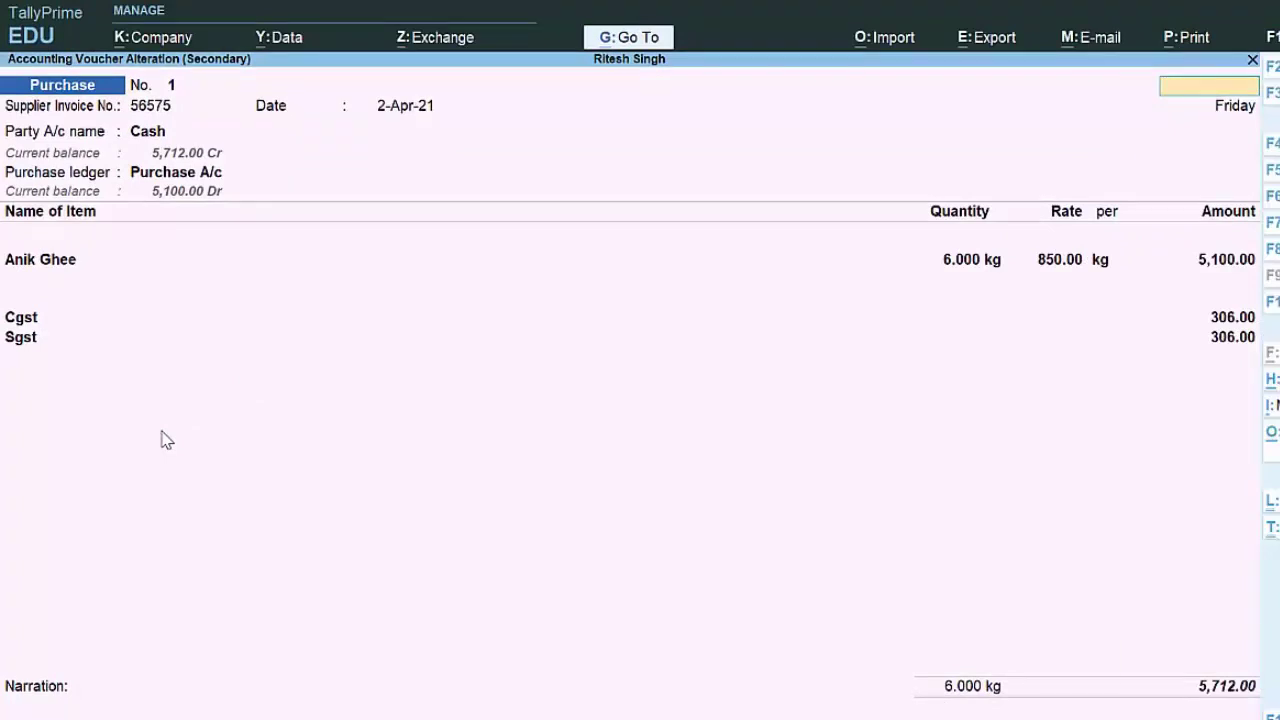
# Step: Close the purchase voucher and the Day Book to return to the main menu
pyautogui.press('Escape')
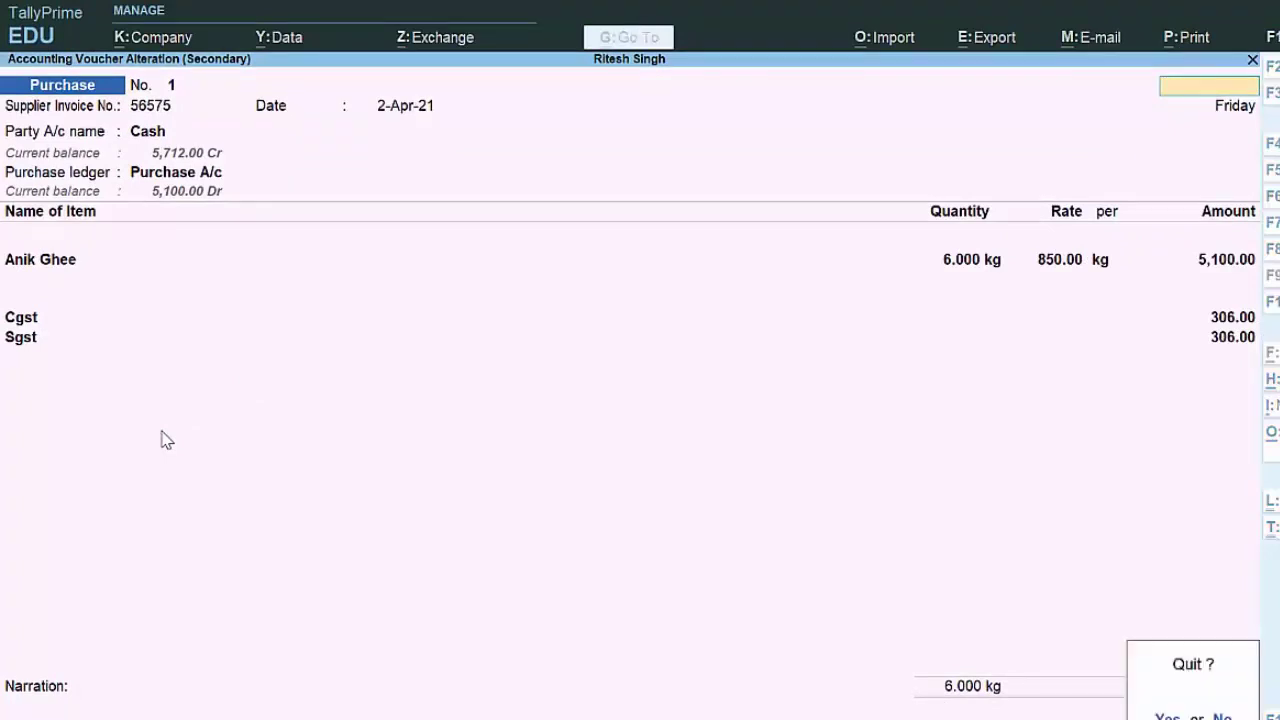
pyautogui.press('y')
pyautogui.press('Escape')
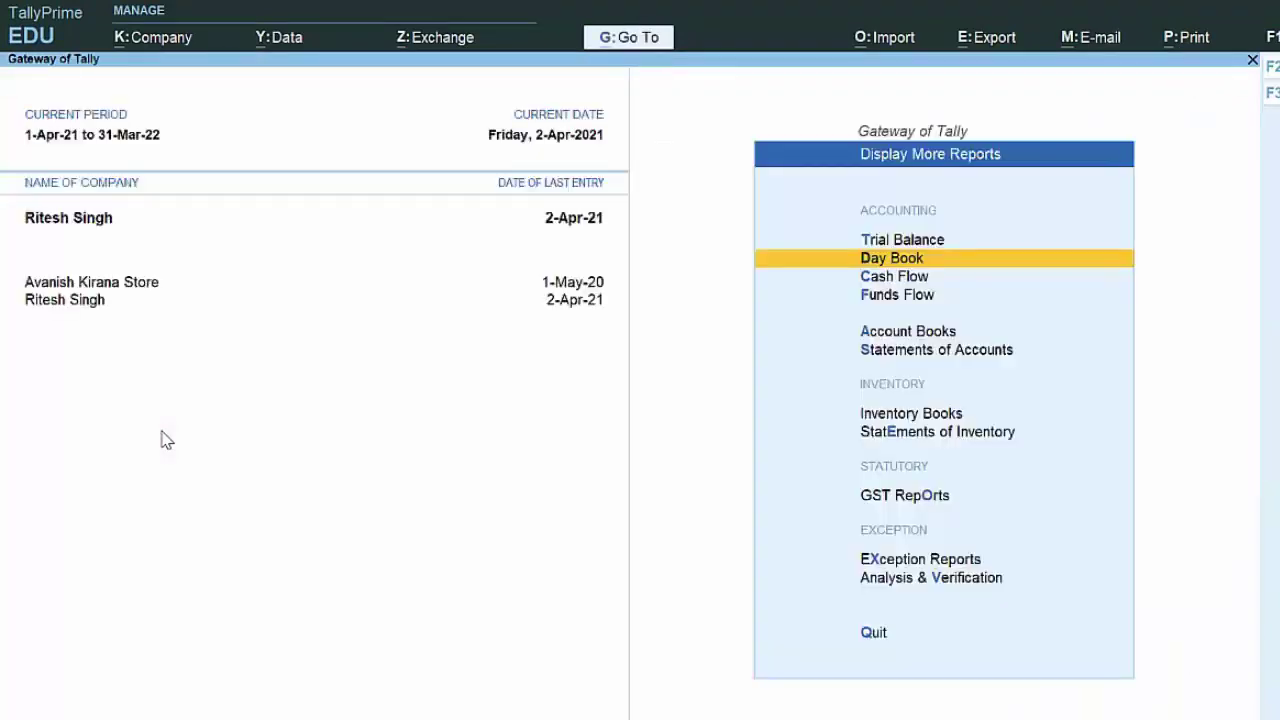
pyautogui.press('Escape')
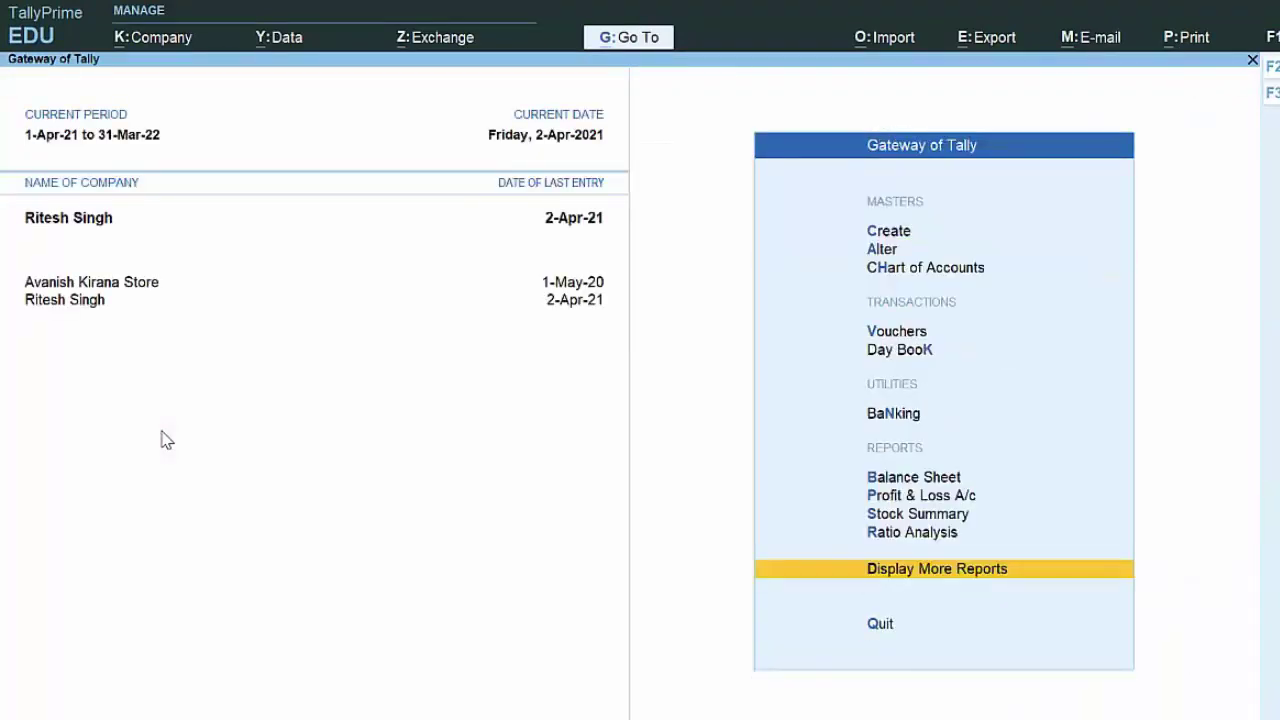
# Step: Enter the supplier invoice number and date both the voucher and invoice 1-May-21
pyautogui.write('v')
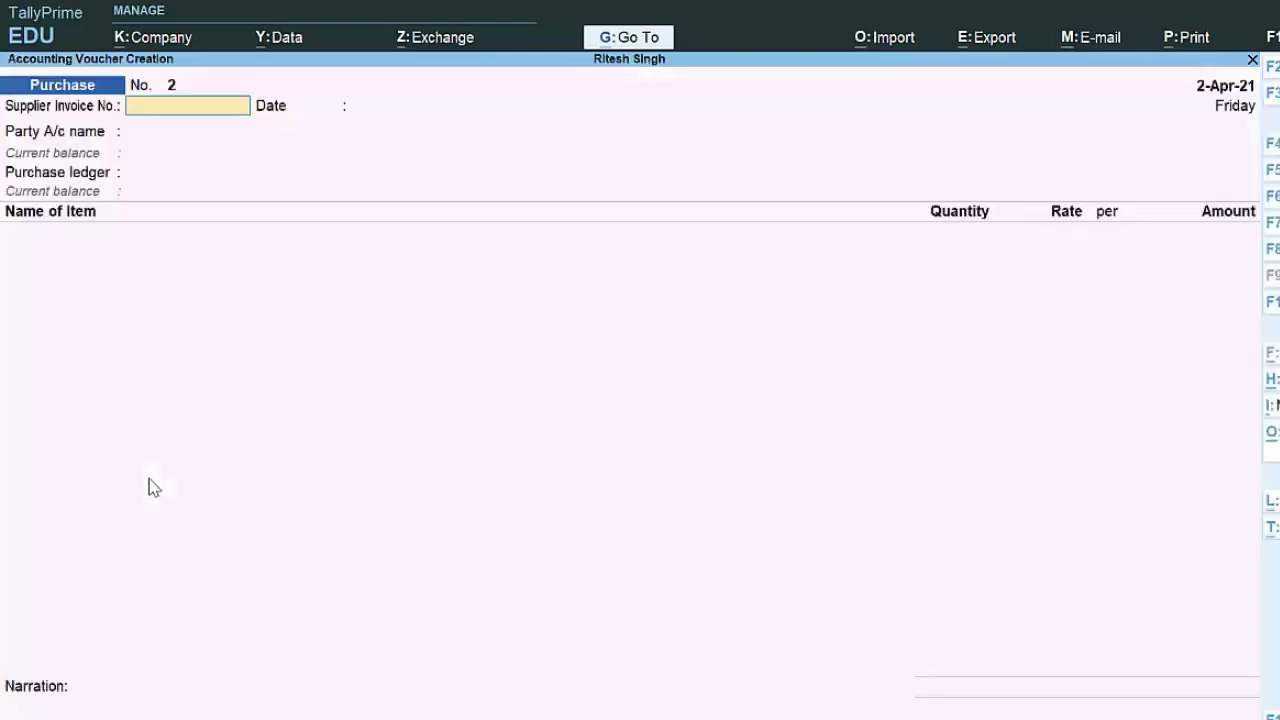
pyautogui.write('547647')
pyautogui.press('Return')
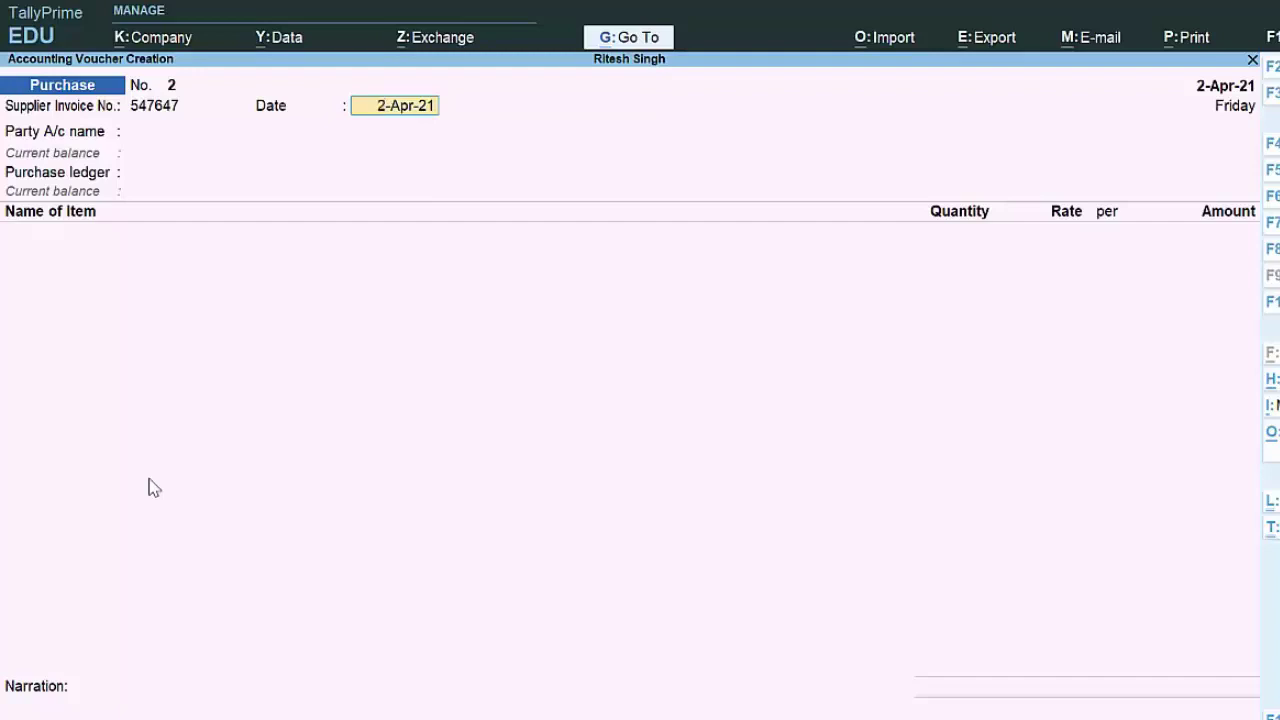
pyautogui.press('F2')
pyautogui.write('1')
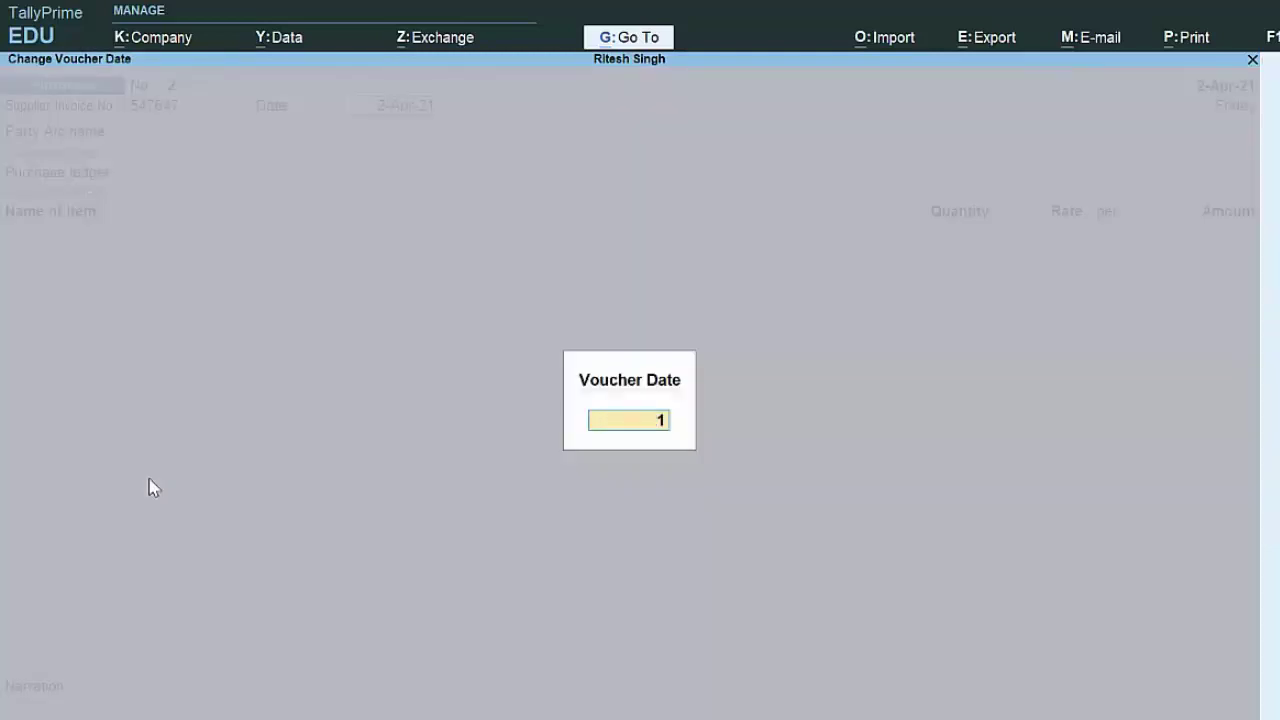
pyautogui.write('-5-21')
pyautogui.press('Return')
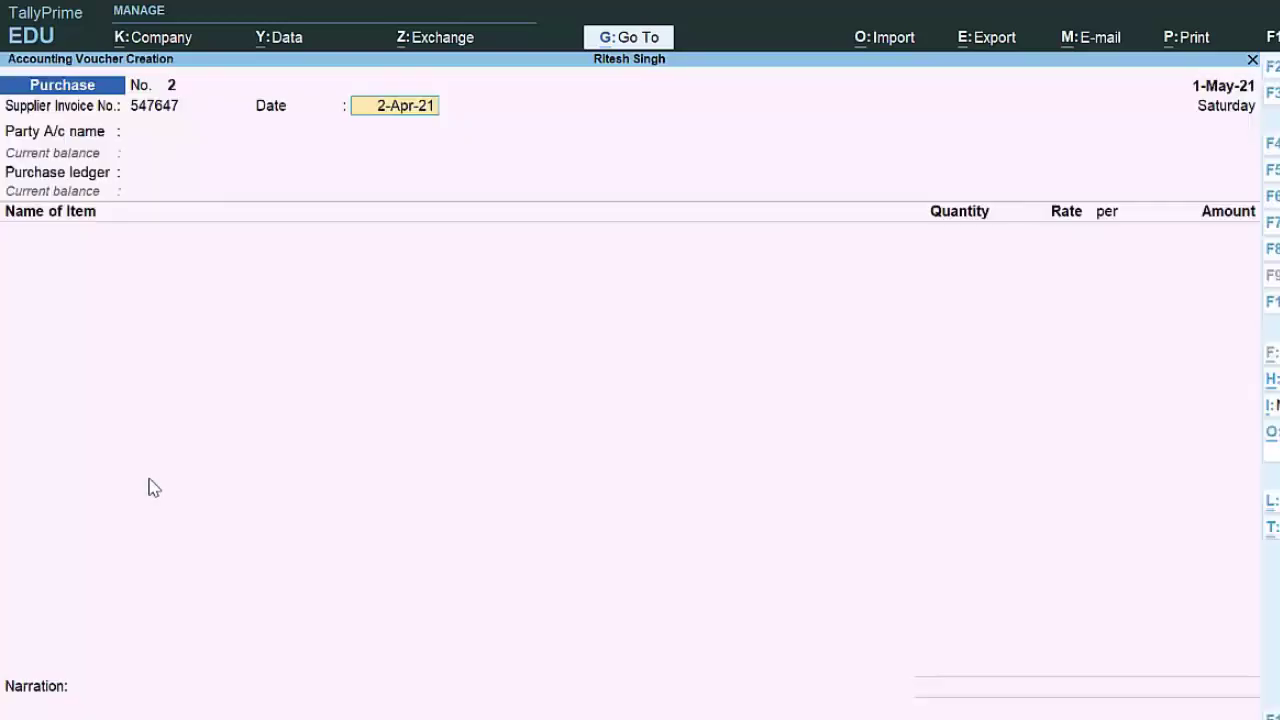
pyautogui.write('1-5-21')
pyautogui.press('Return')
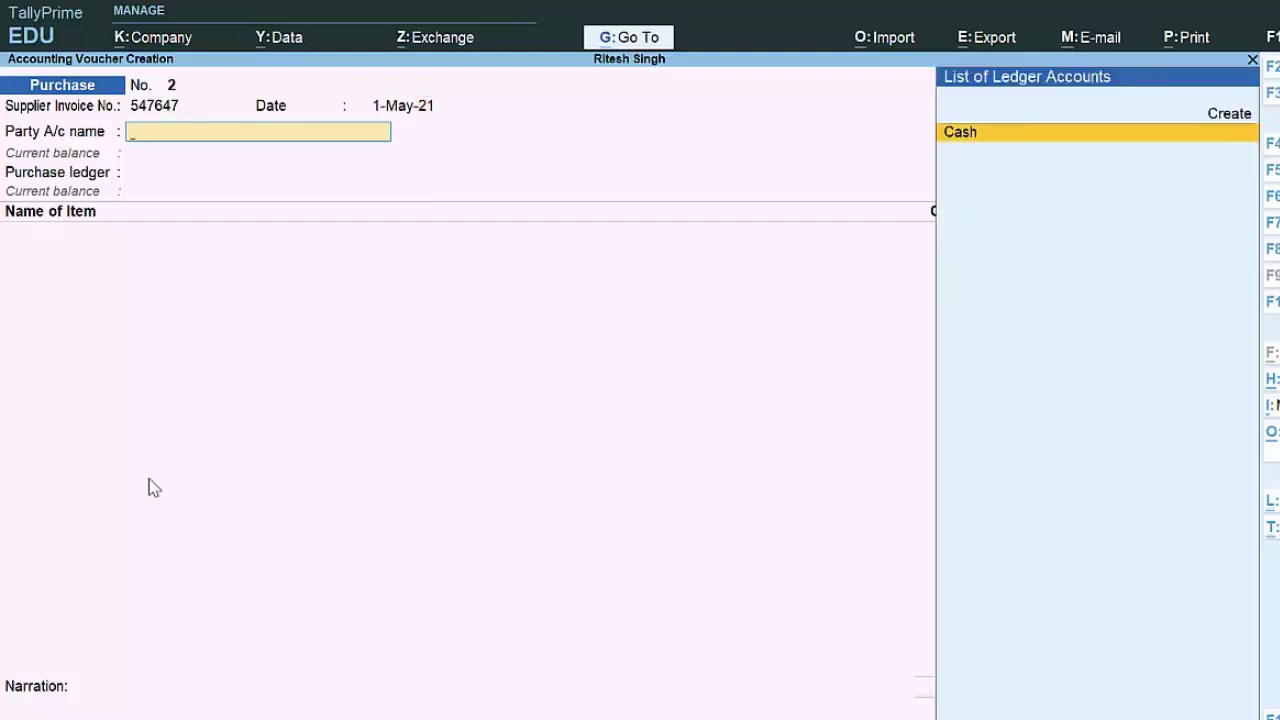
# Step: Choose Cash as party with Regular GST registration and Purchase A/c as purchase ledger
pyautogui.press('Return')
pyautogui.press('Return')
pyautogui.press('Return')
pyautogui.press('Return')
pyautogui.press('Return')
pyautogui.press('Return')
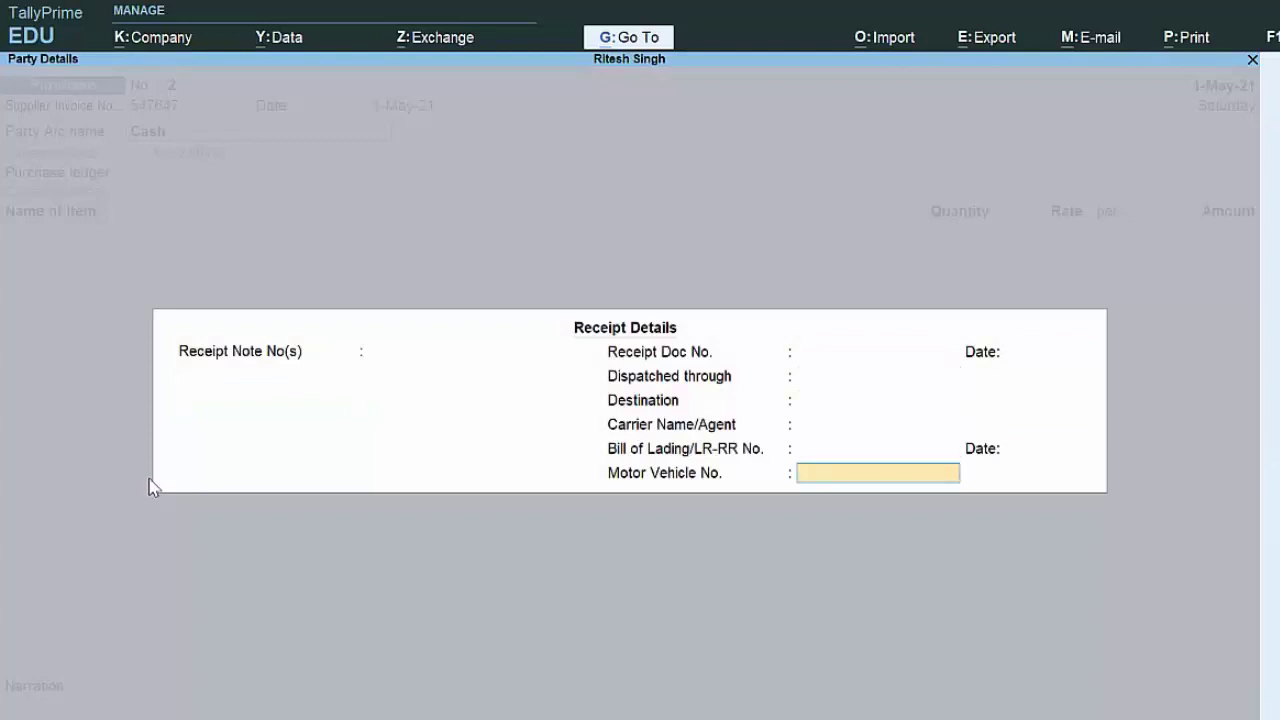
pyautogui.press('Return')
pyautogui.press('Return')
pyautogui.press('Return')
pyautogui.press('Return')
pyautogui.press('Return')
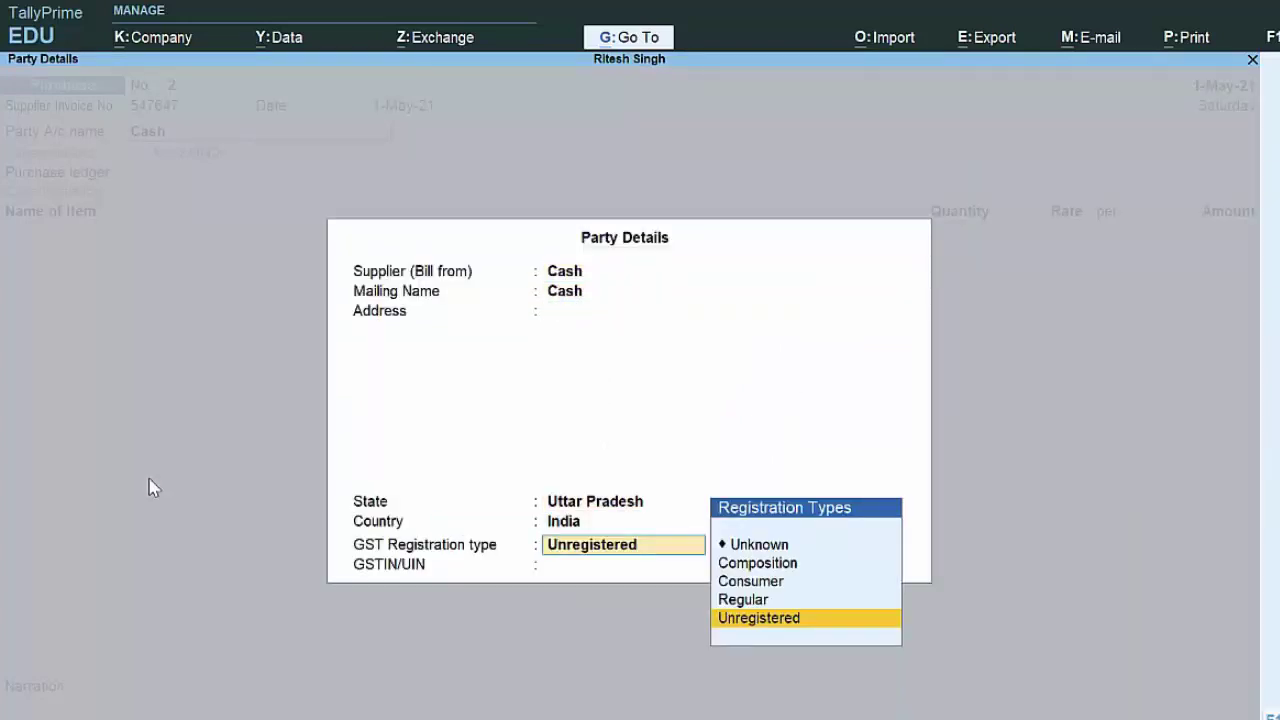
pyautogui.press('Up')
pyautogui.press('Return')
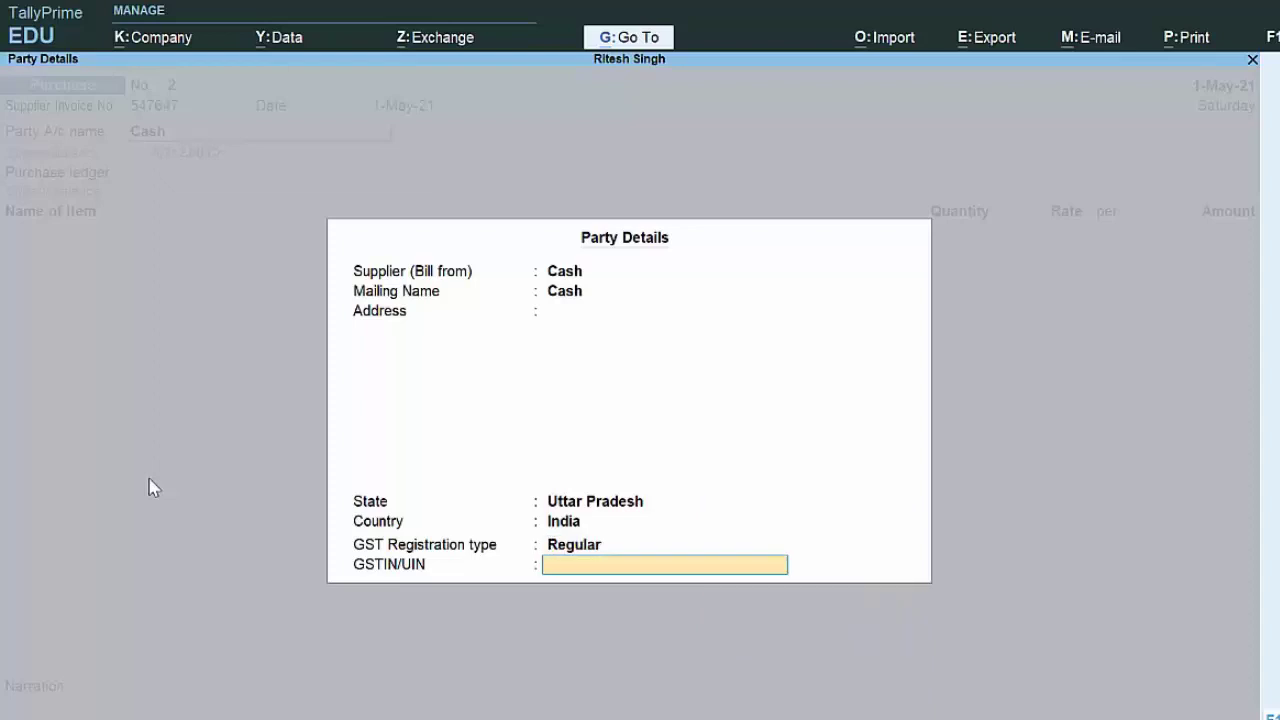
pyautogui.press('Return')
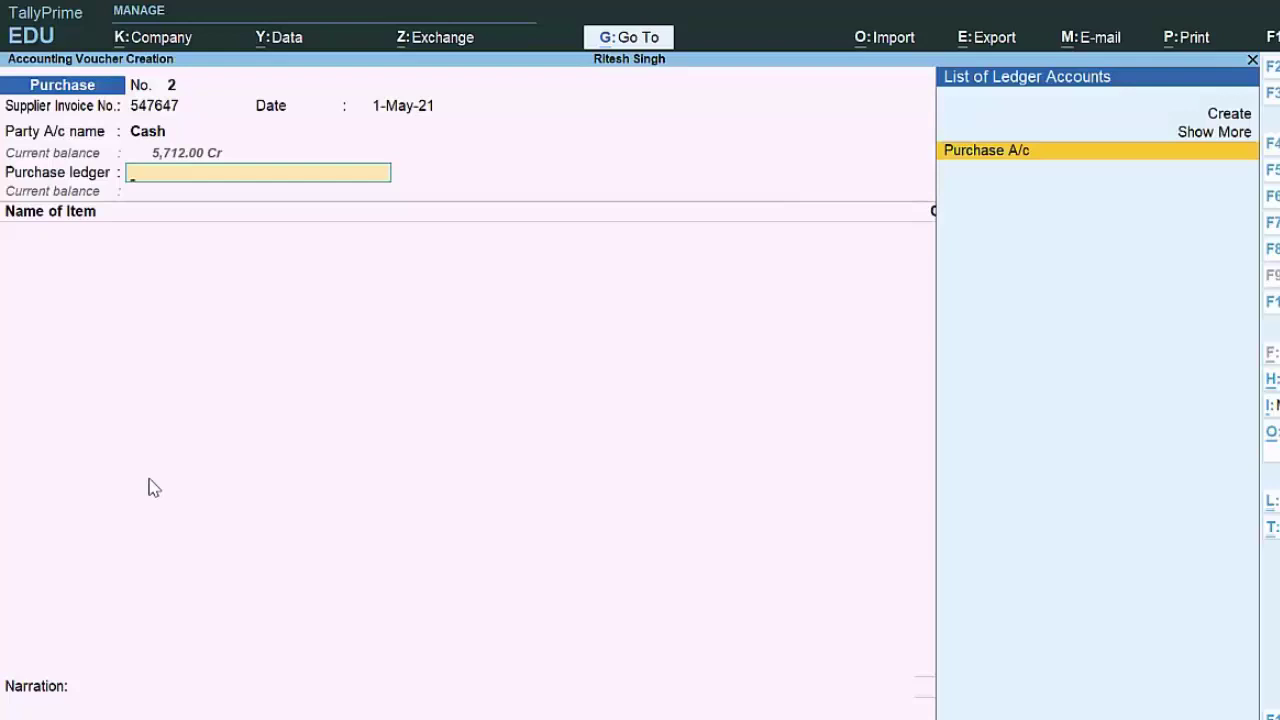
pyautogui.press('Return')
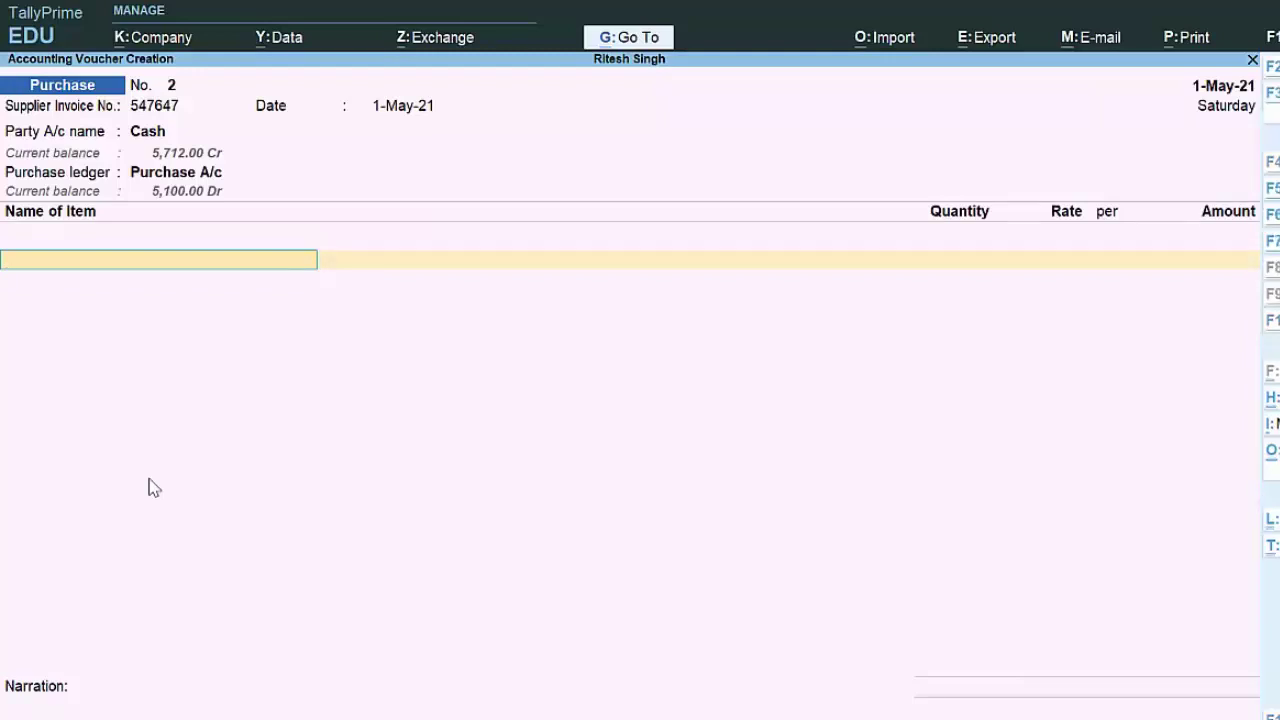
pyautogui.hotkey('alt', 'c')
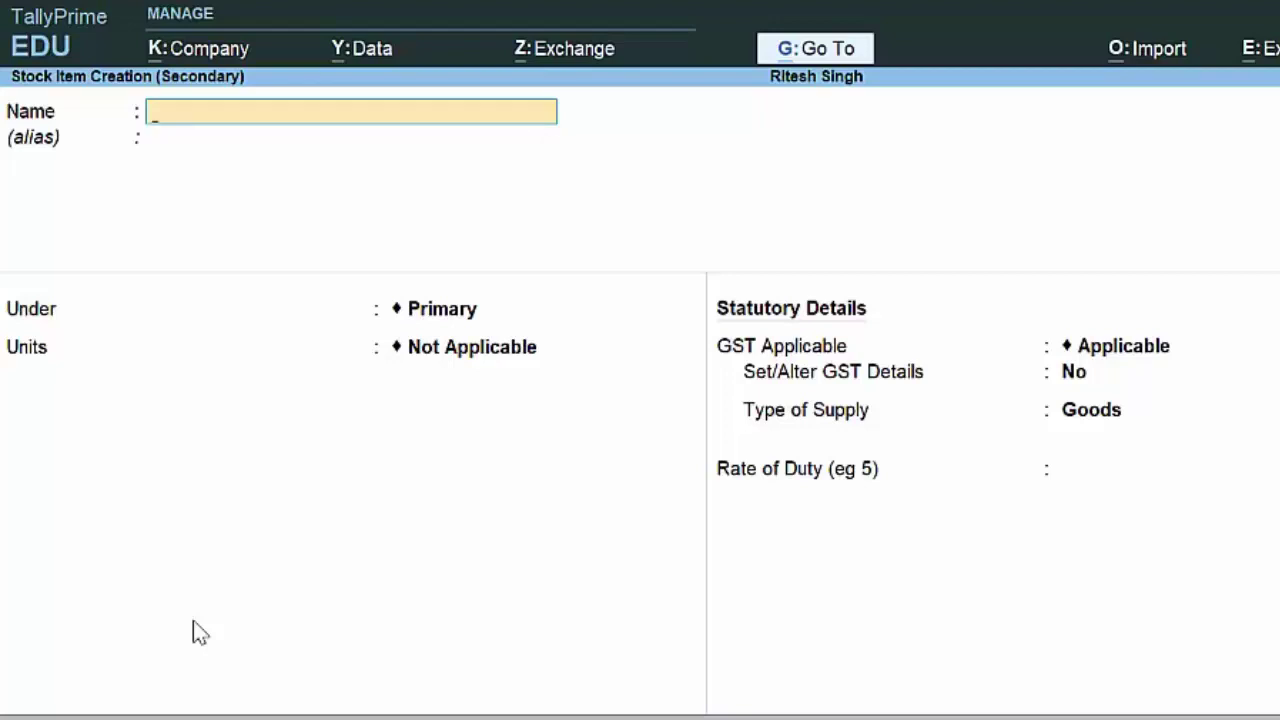
# Step: Name the new stock item Besan and set its unit to kg
pyautogui.write('Besan')
pyautogui.press('Return')
pyautogui.press('Return')
pyautogui.press('Return')
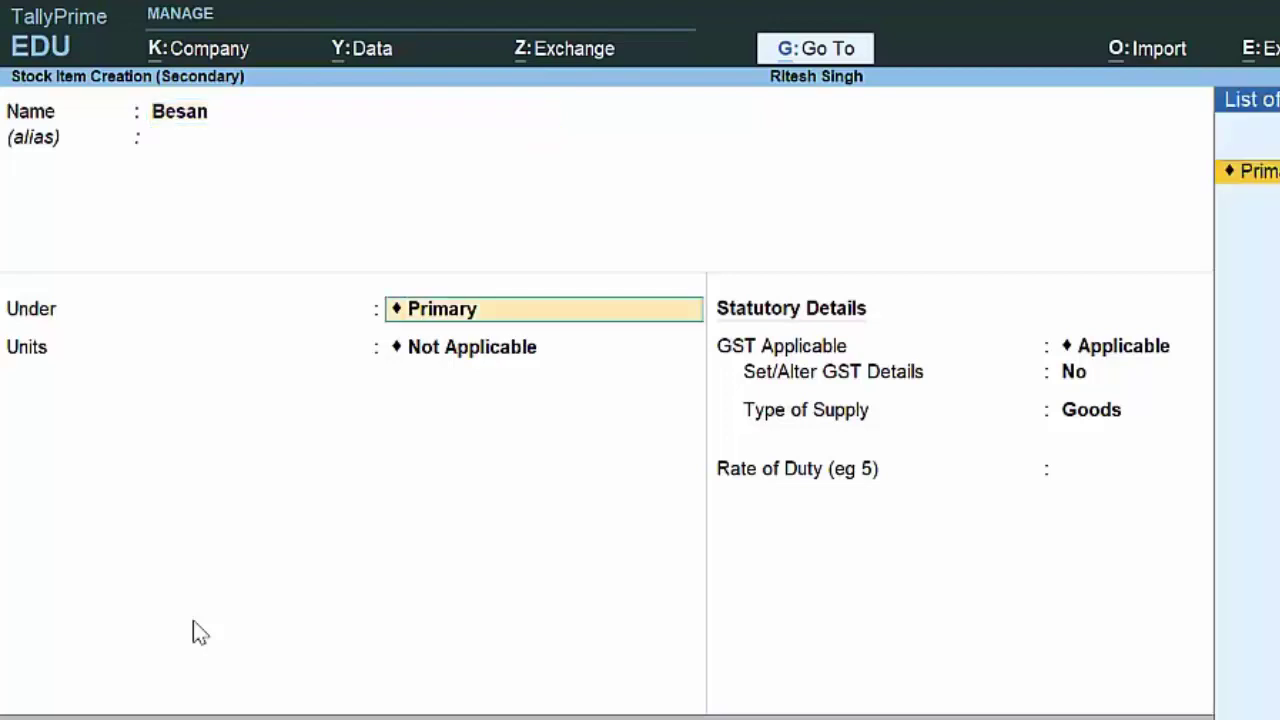
pyautogui.press('Down')
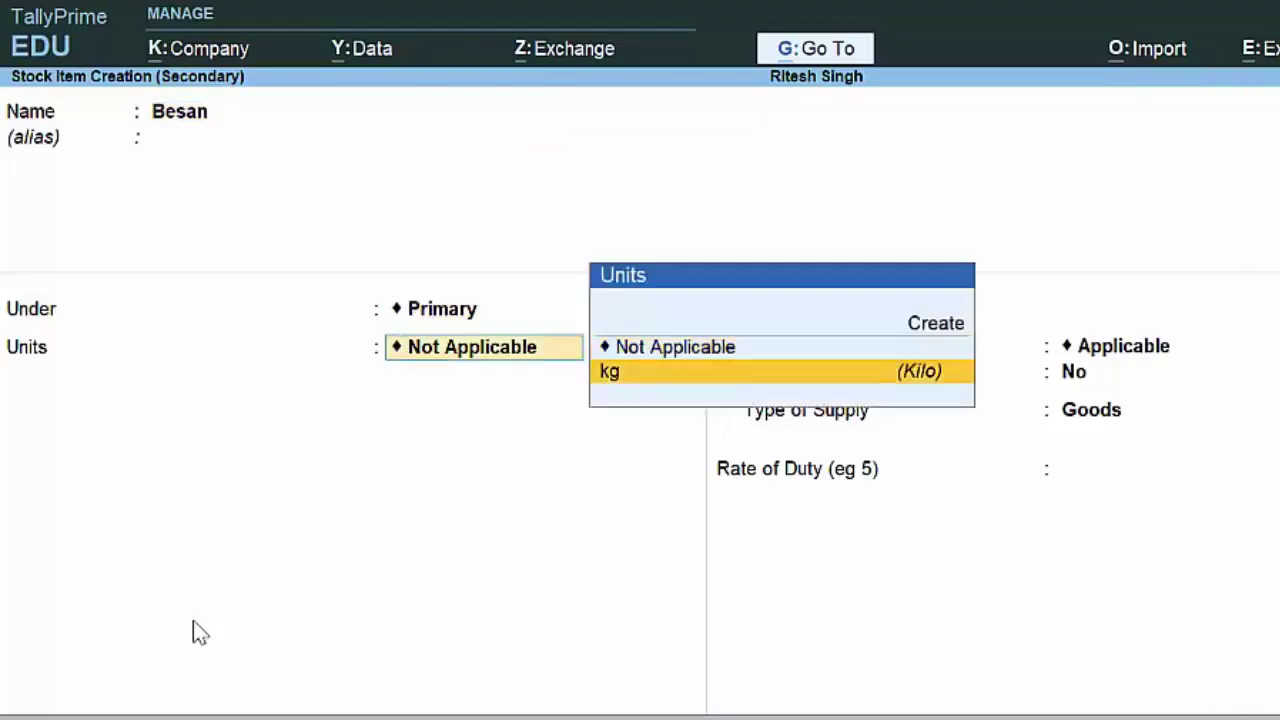
pyautogui.press('Return')
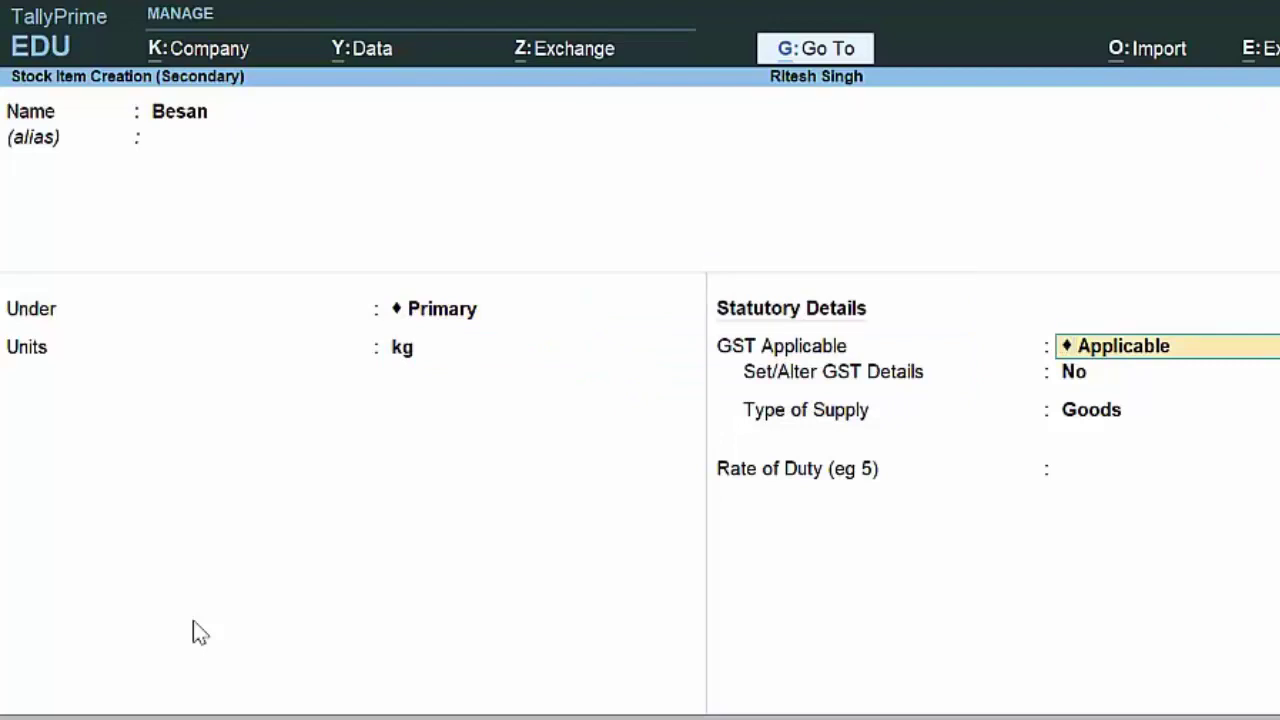
# Step: Make Besan taxable on value at 18% integrated GST, 9% central and 9% state
pyautogui.press('Return')
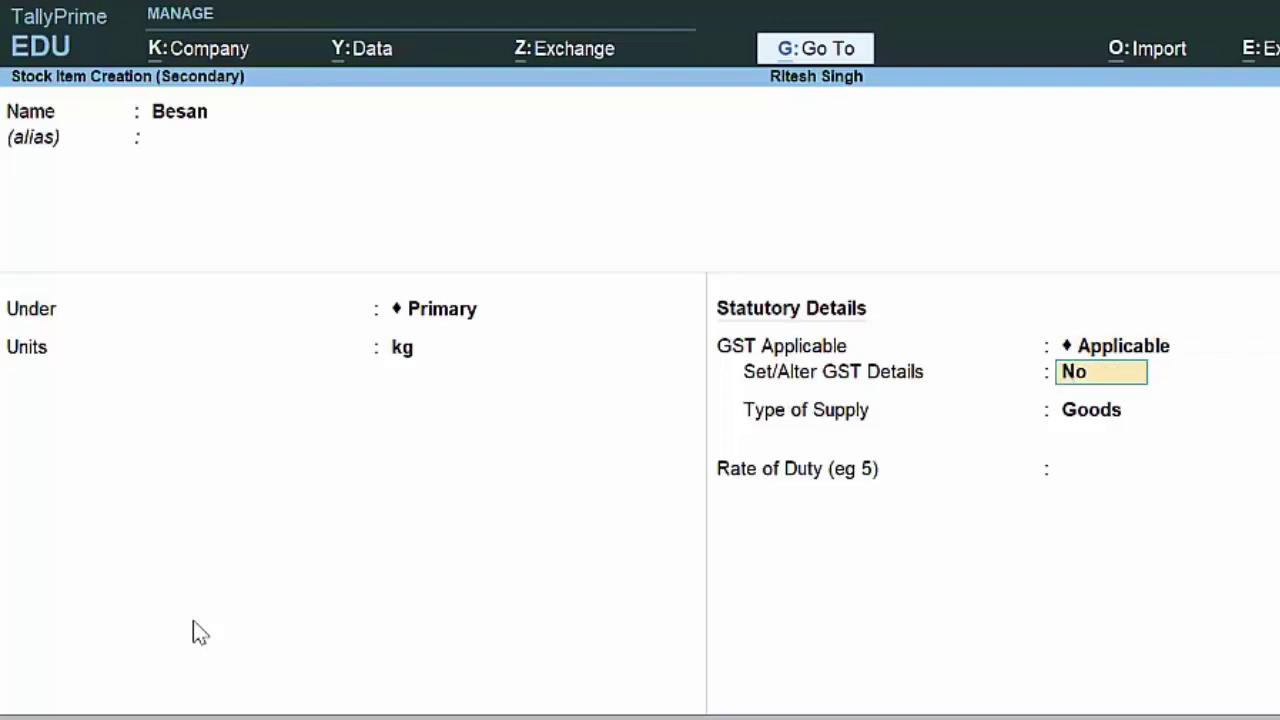
pyautogui.write('y')
pyautogui.press('Return')
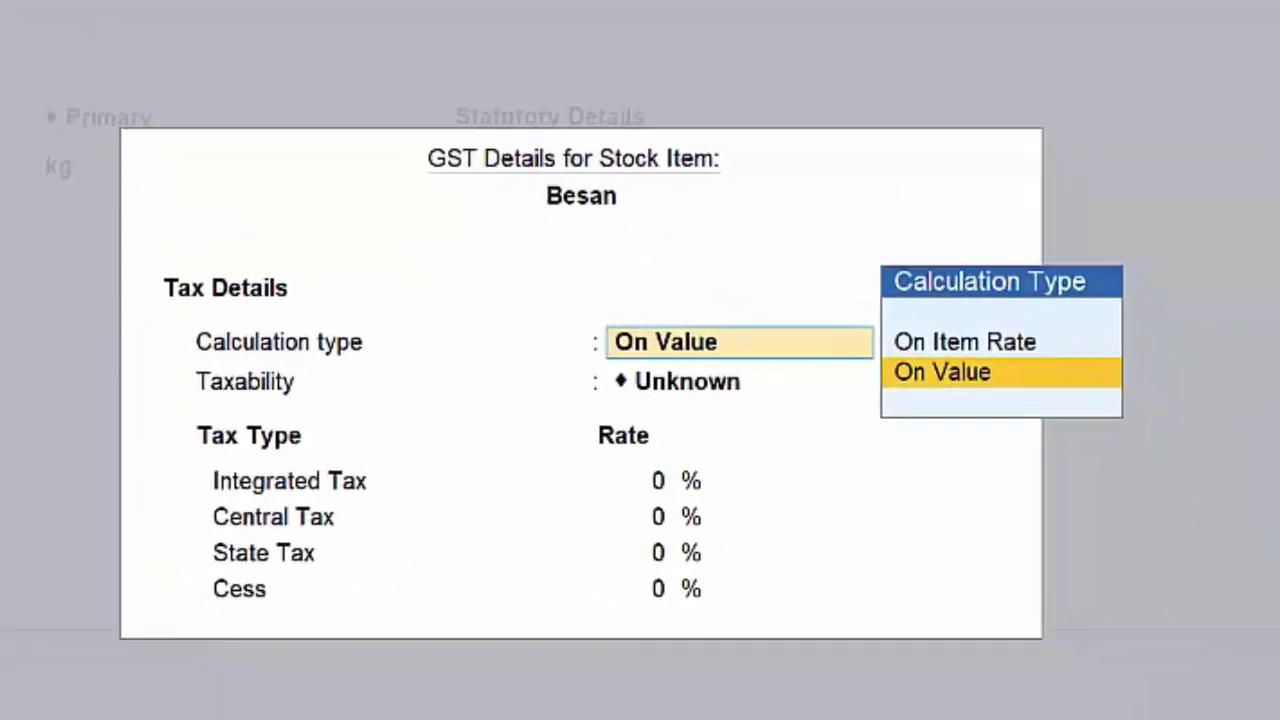
pyautogui.press('Return')
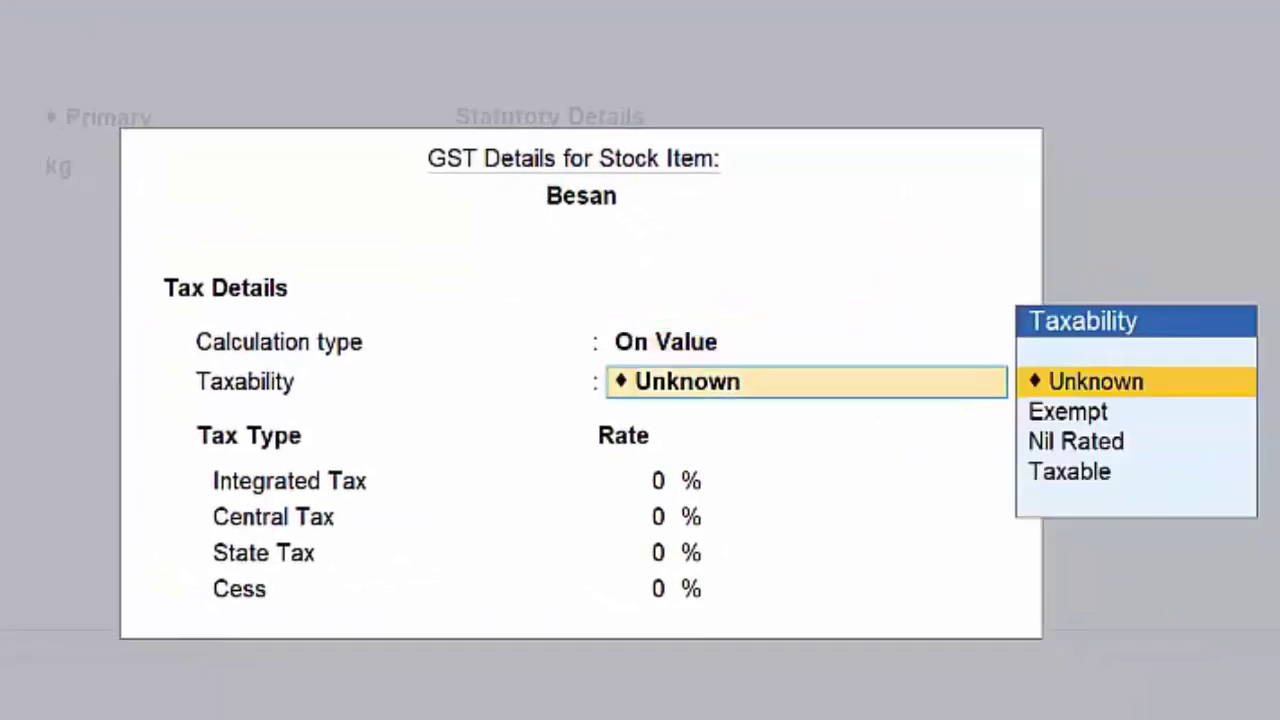
pyautogui.press('Down')
pyautogui.press('Down')
pyautogui.press('Down')
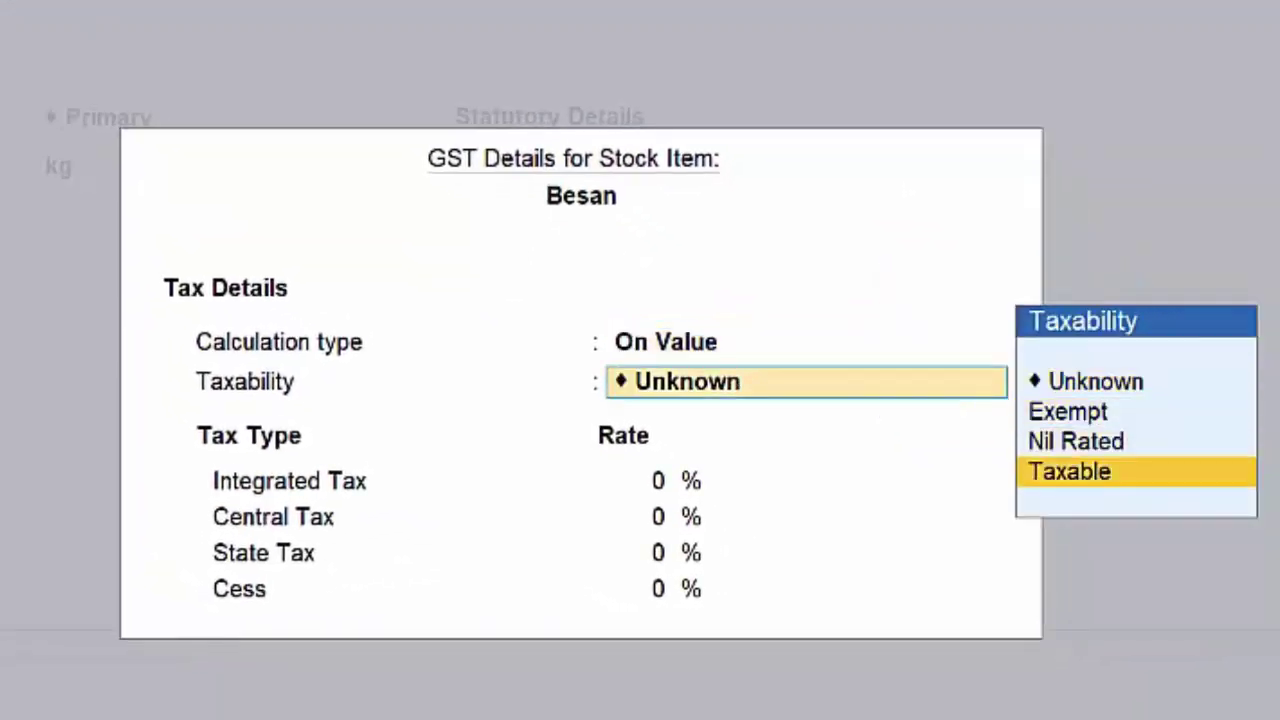
pyautogui.press('Return')
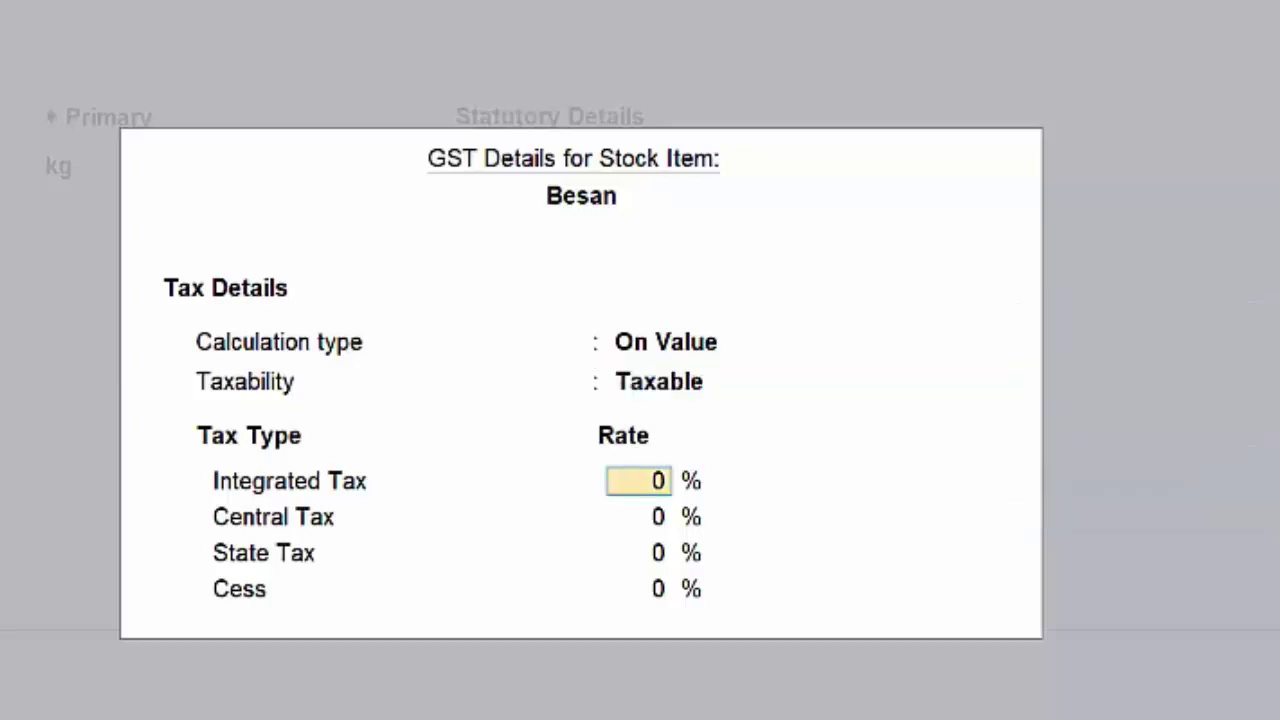
pyautogui.write('18')
pyautogui.press('Return')
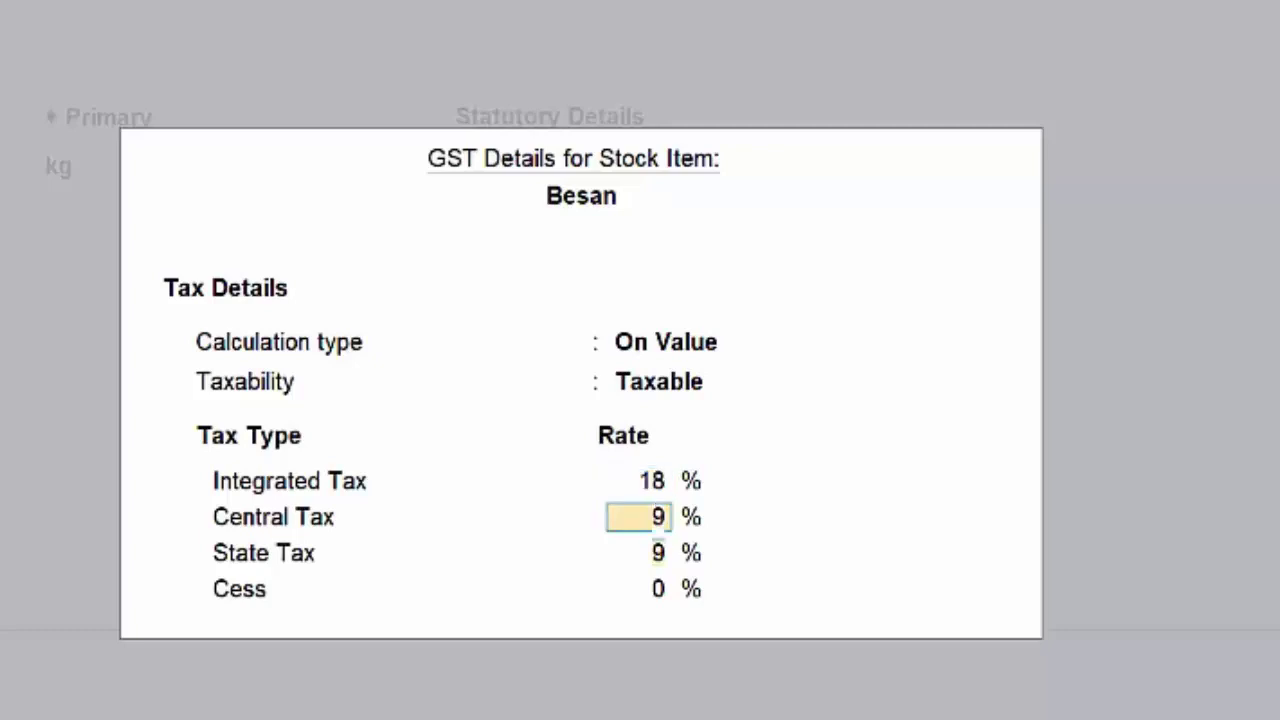
pyautogui.press('Return')
pyautogui.press('Return')
pyautogui.press('Return')
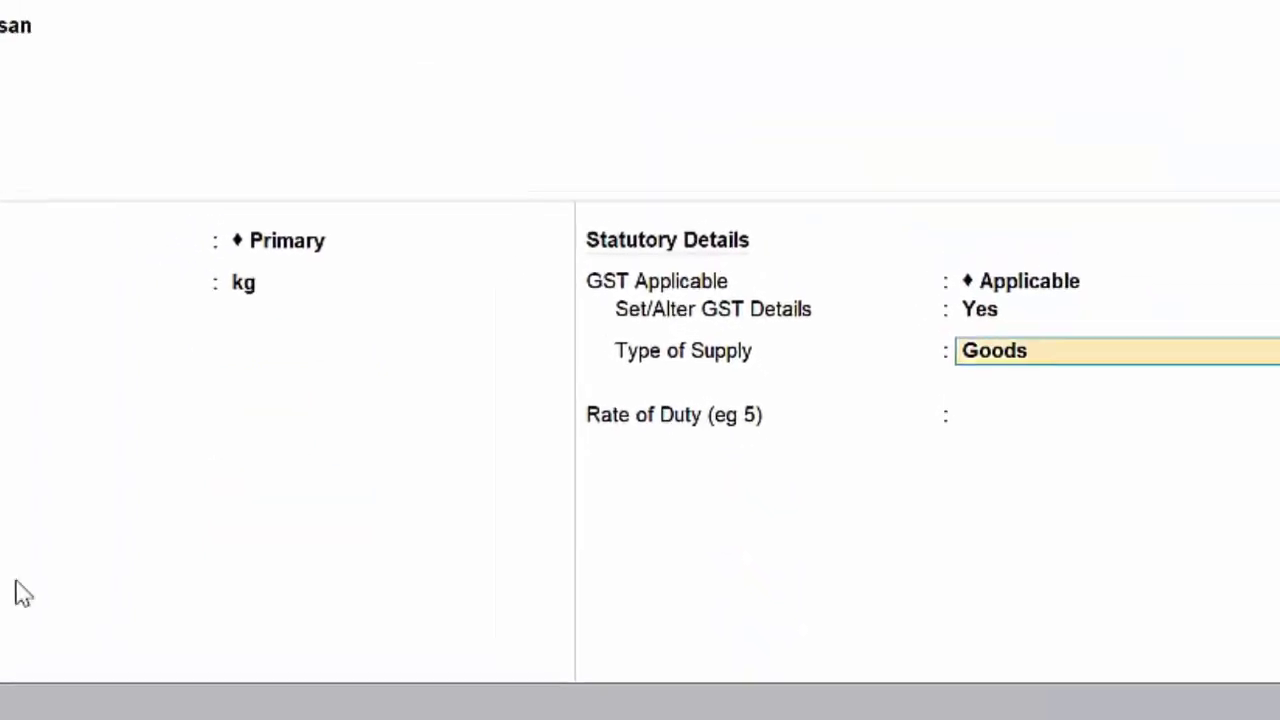
pyautogui.press('Return')
pyautogui.press('Return')
pyautogui.press('Return')
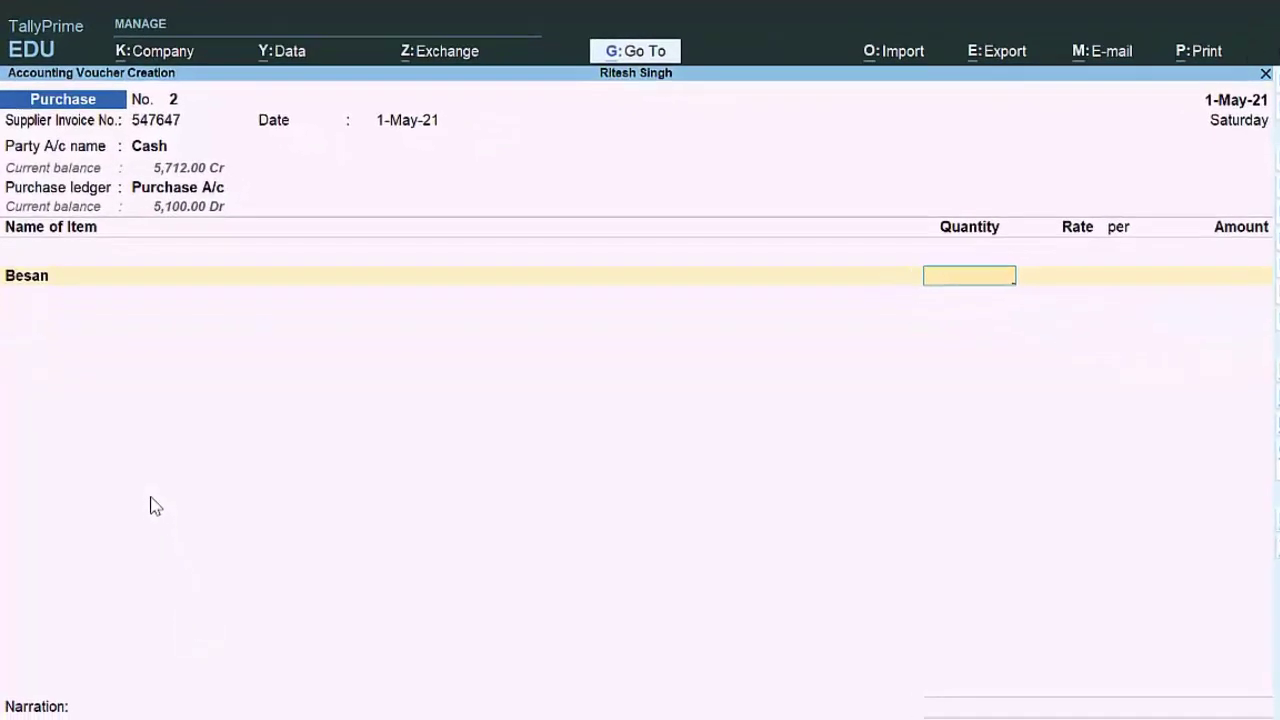
# Step: Enter 50 kg of Besan at a rate of 80.00
pyautogui.write('50')
pyautogui.press('Return')
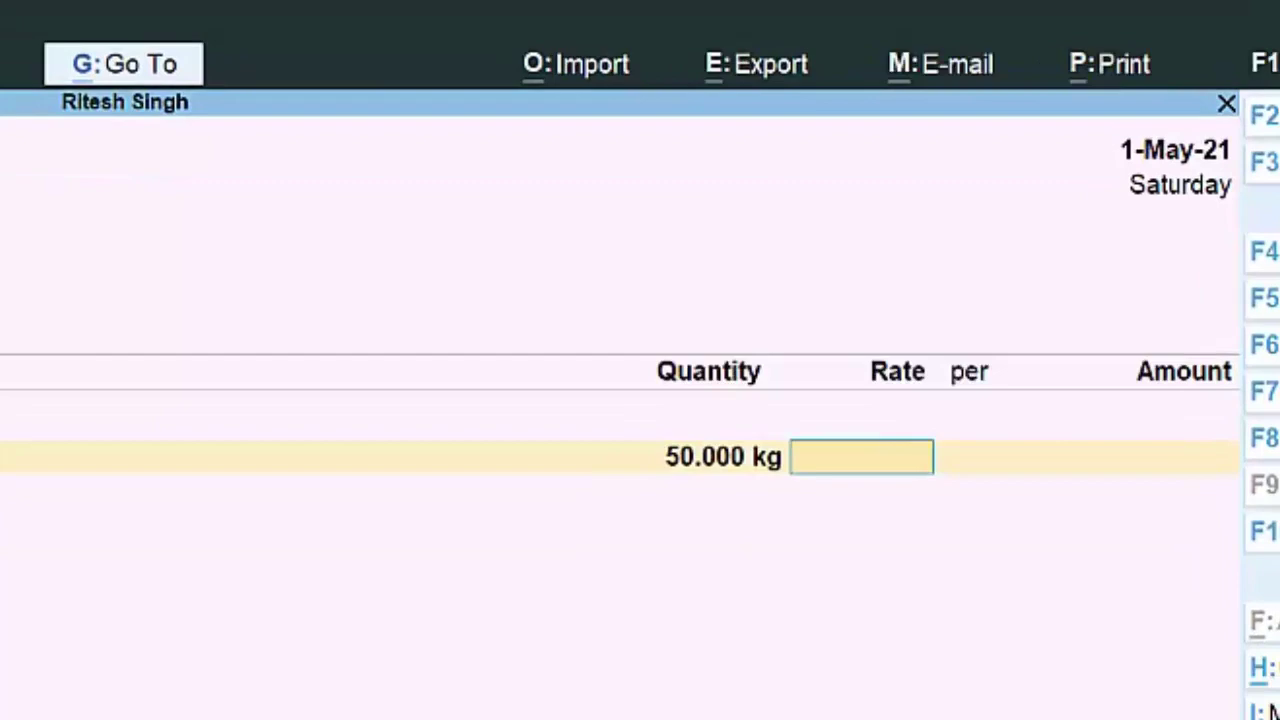
pyautogui.write('80')
pyautogui.press('Return')
pyautogui.press('Return')
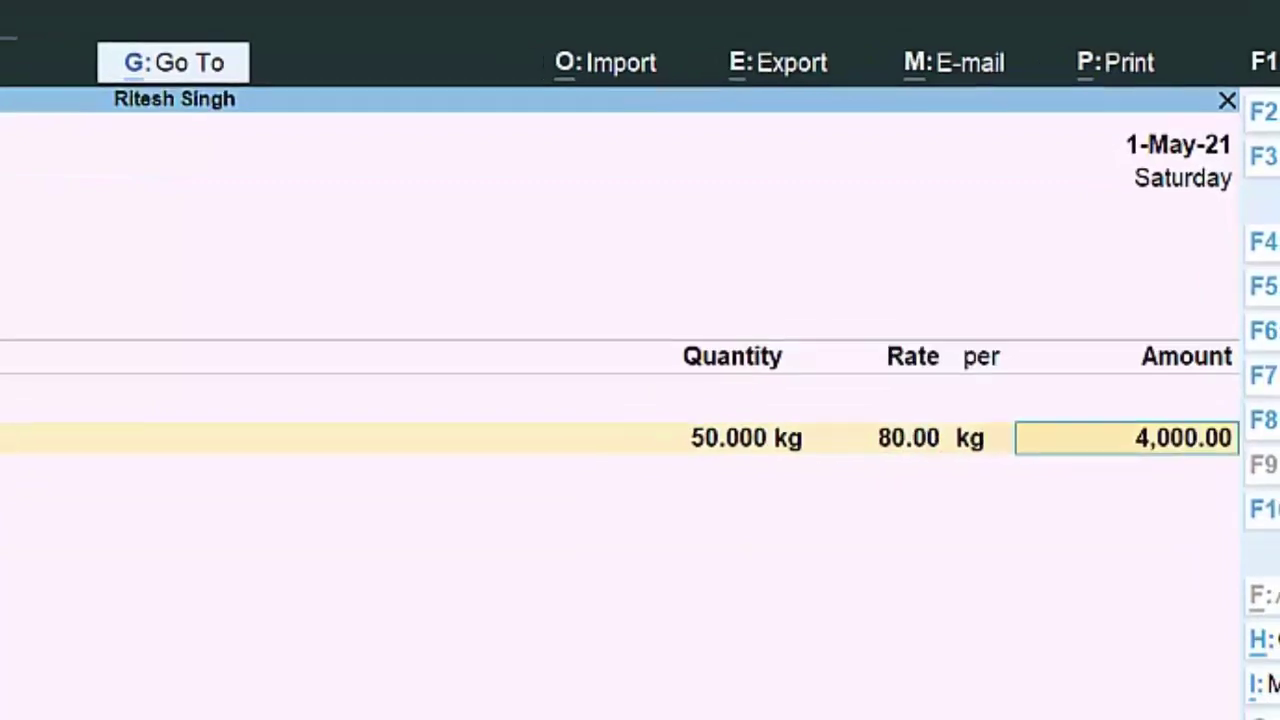
pyautogui.press('Return')
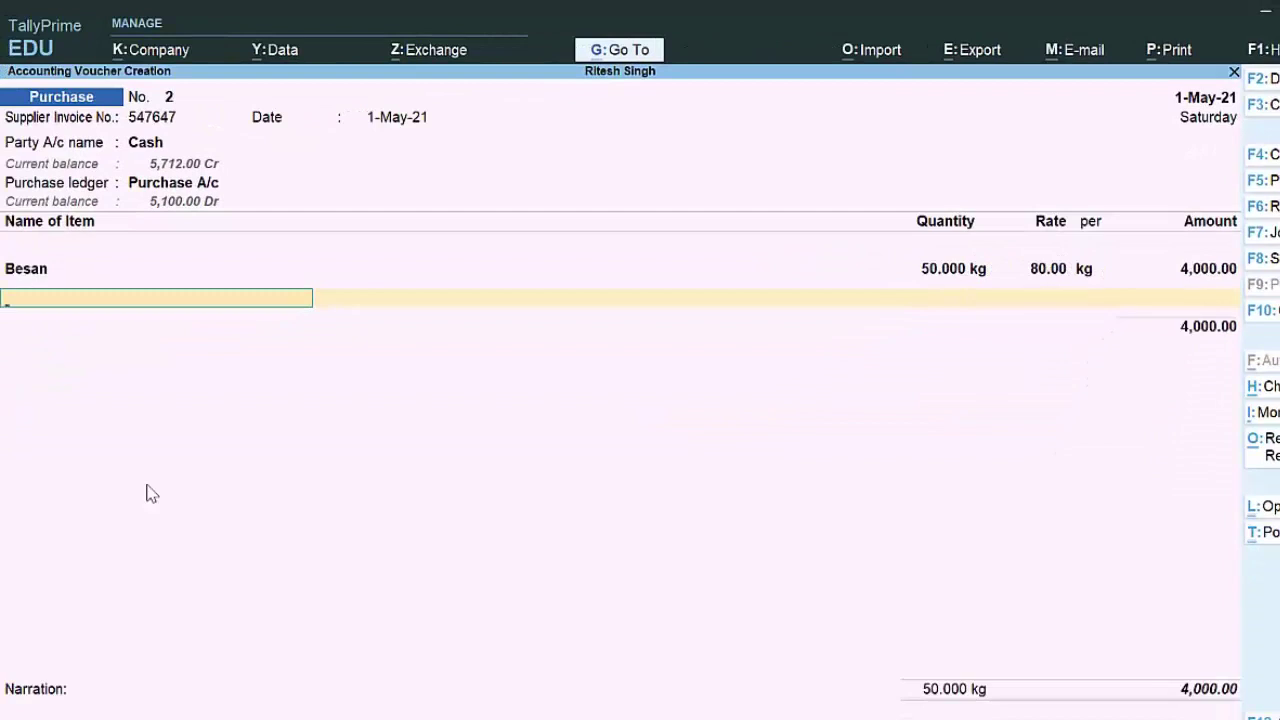
# Step: Add 5 kg of Anik Ghee at its 850.00 rate as the second item
pyautogui.press('alt')
pyautogui.write('M')
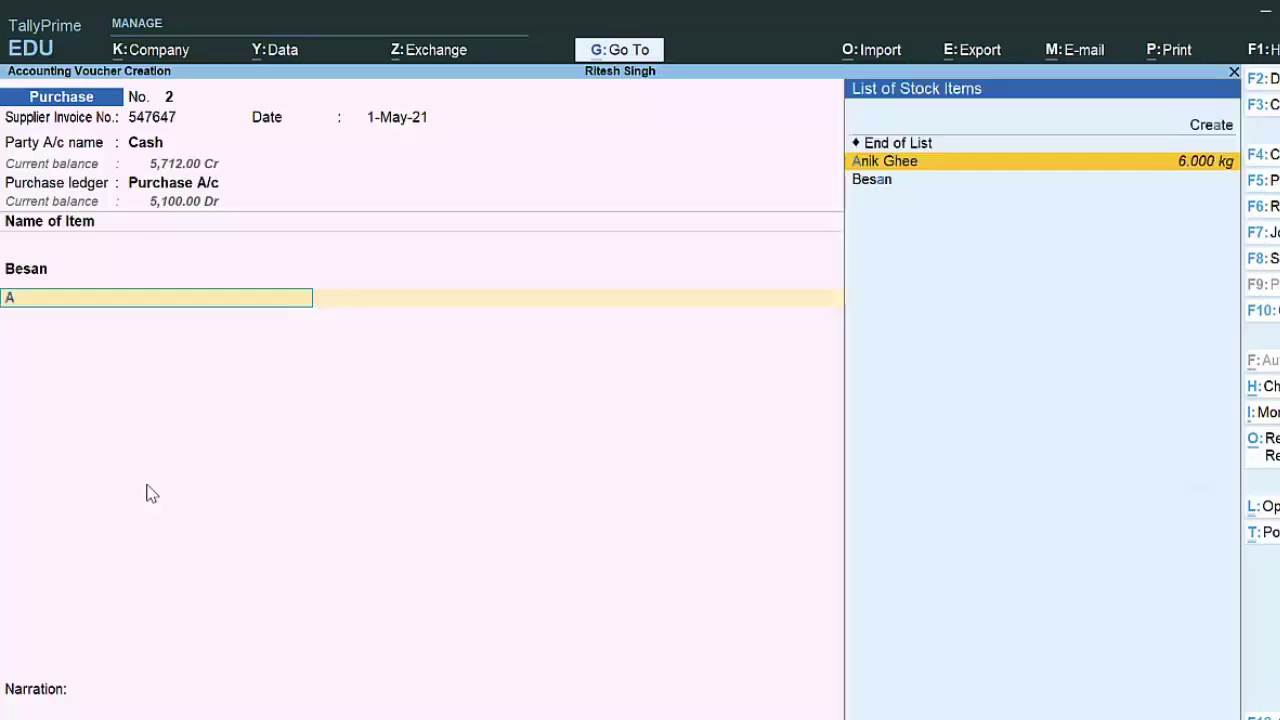
pyautogui.press('Return')
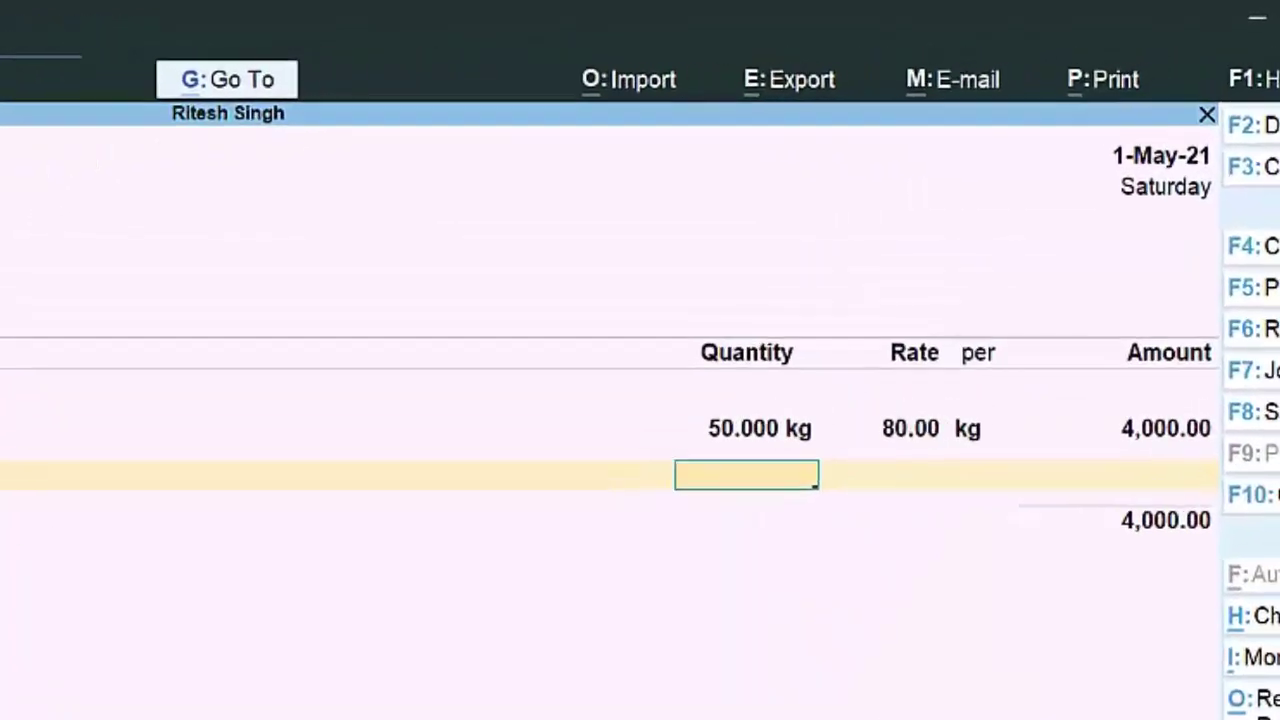
pyautogui.write('5')
pyautogui.press('Return')
pyautogui.press('Return')
pyautogui.press('Return')
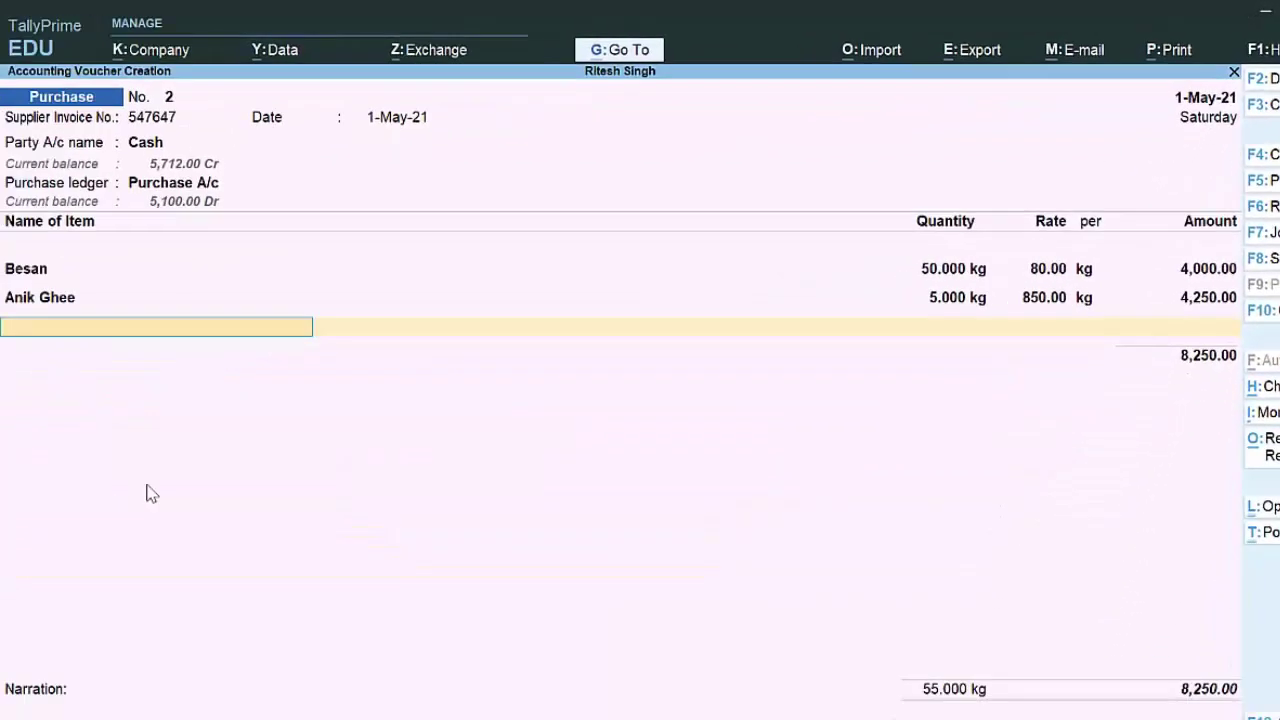
pyautogui.hotkey('alt', 'c')
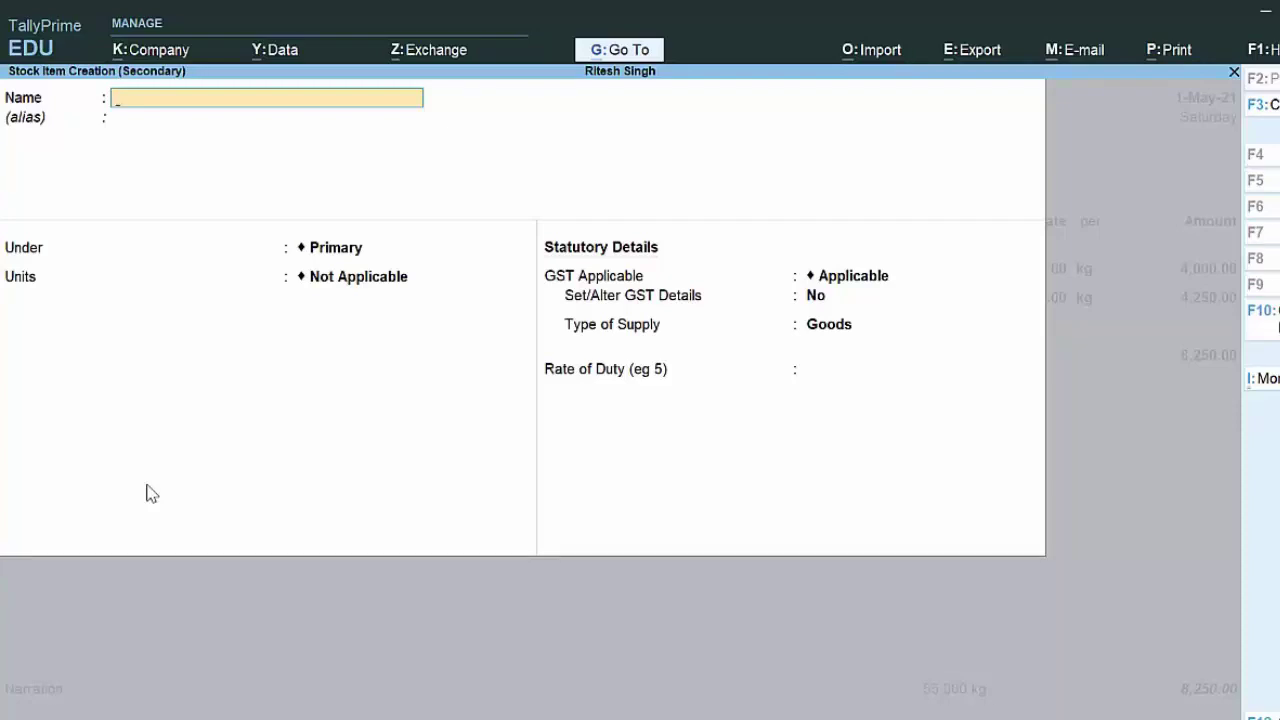
# Step: Name the new stock item Caraway, measured in kg, with GST applicable
pyautogui.write('Caraway')
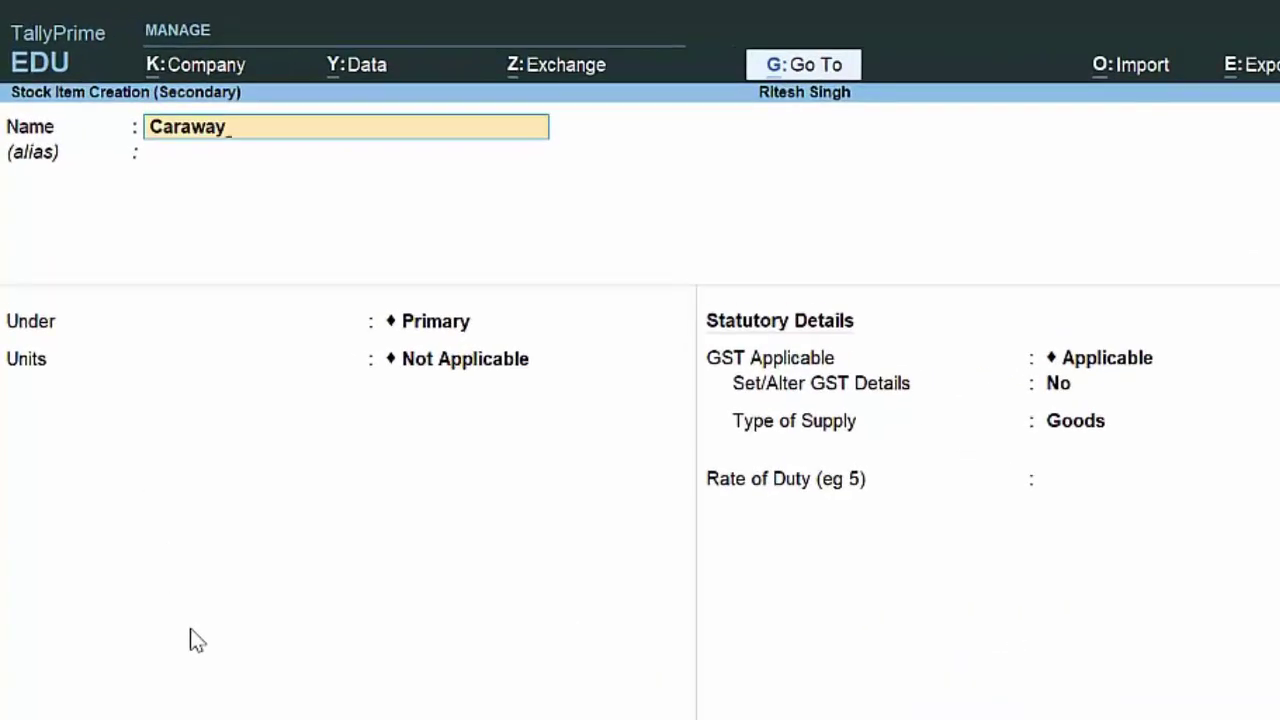
pyautogui.press('Return')
pyautogui.press('Return')
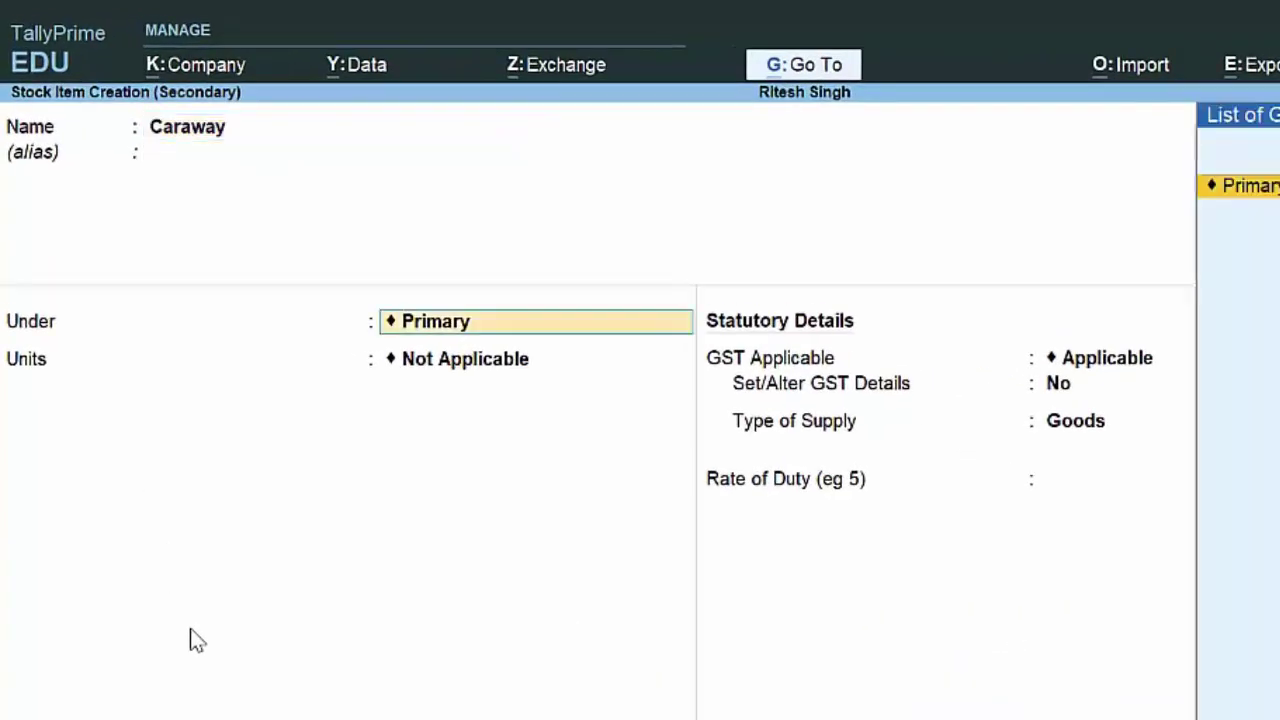
pyautogui.press('Return')
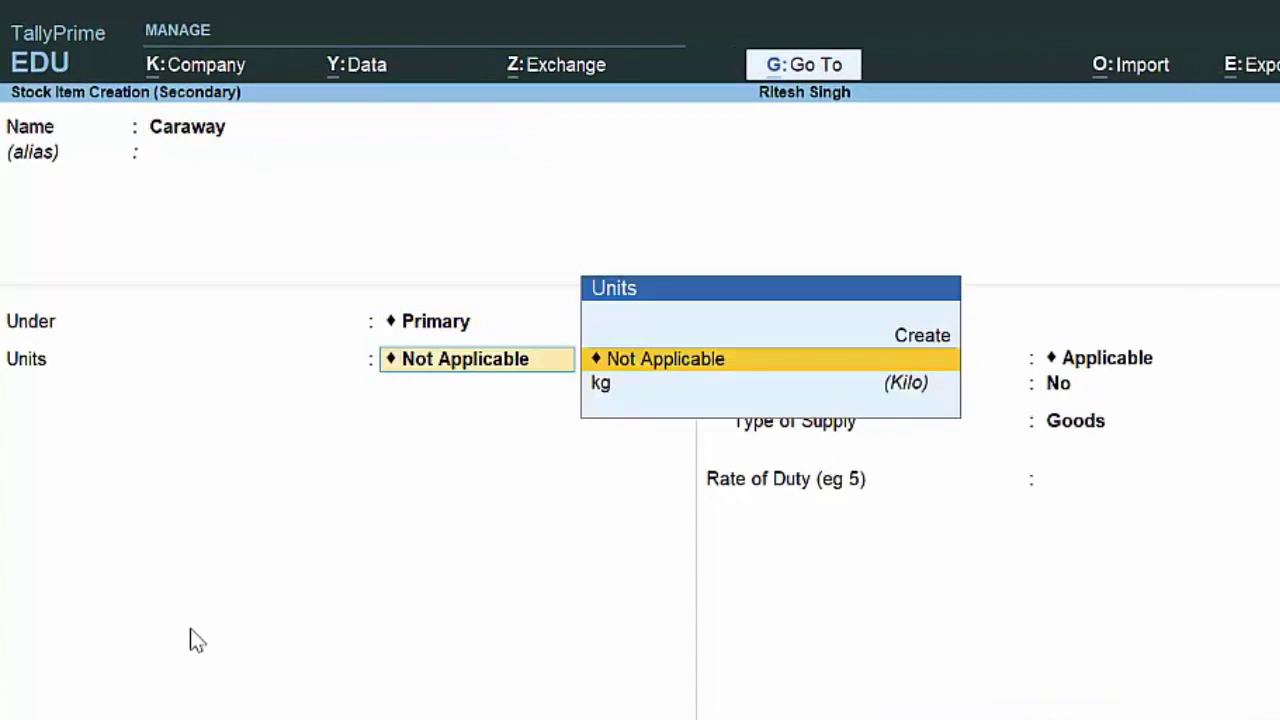
pyautogui.press('Down')
pyautogui.press('Return')
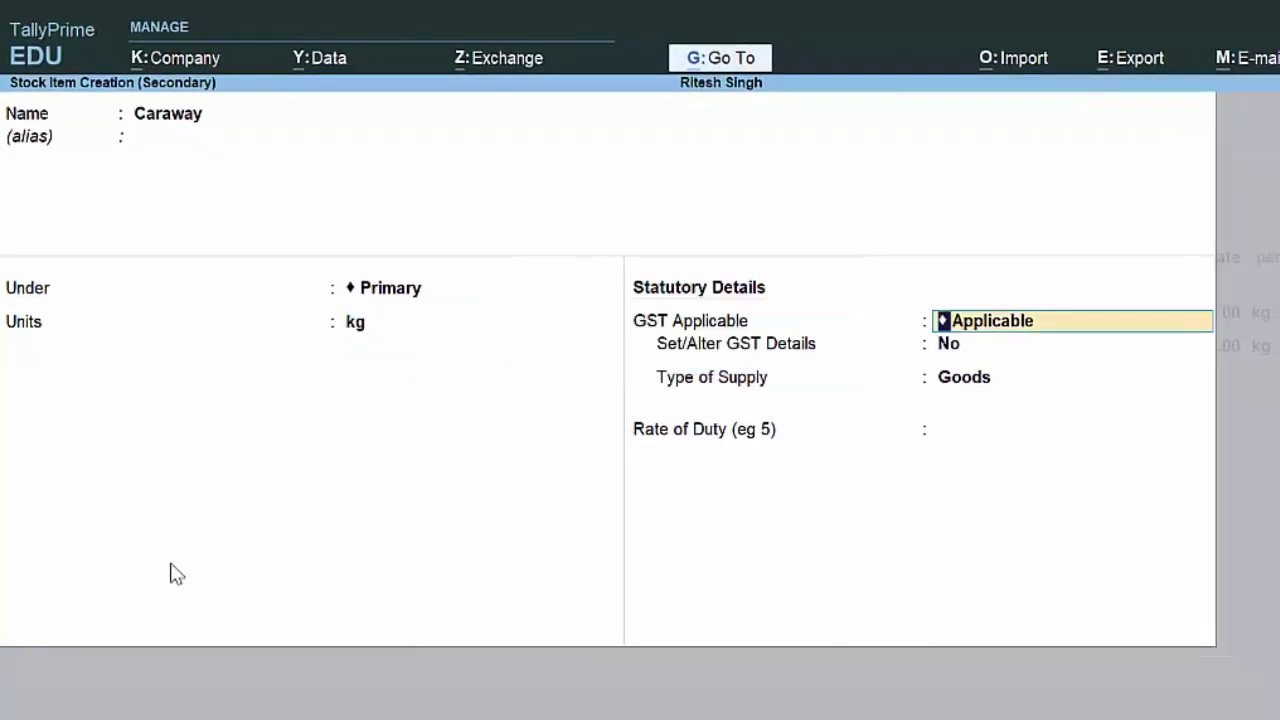
pyautogui.press('Return')
pyautogui.write('y')
pyautogui.press('Return')
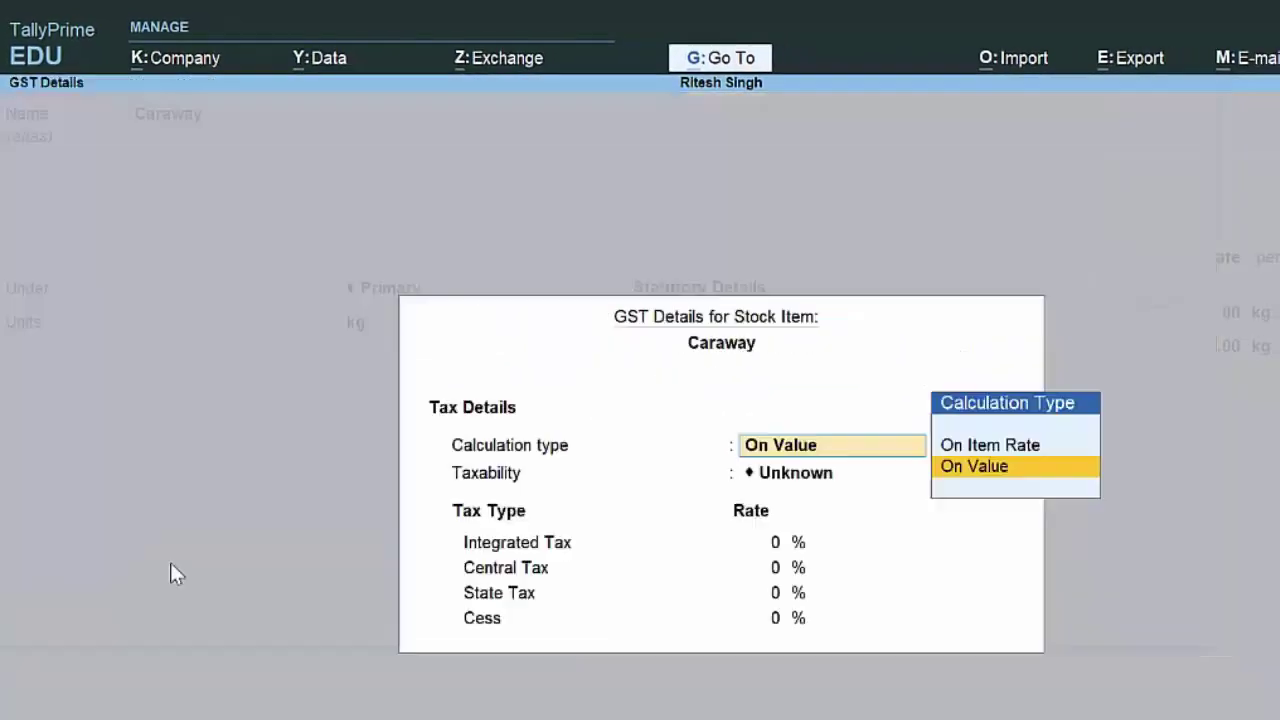
pyautogui.press('Return')
pyautogui.press('Return')
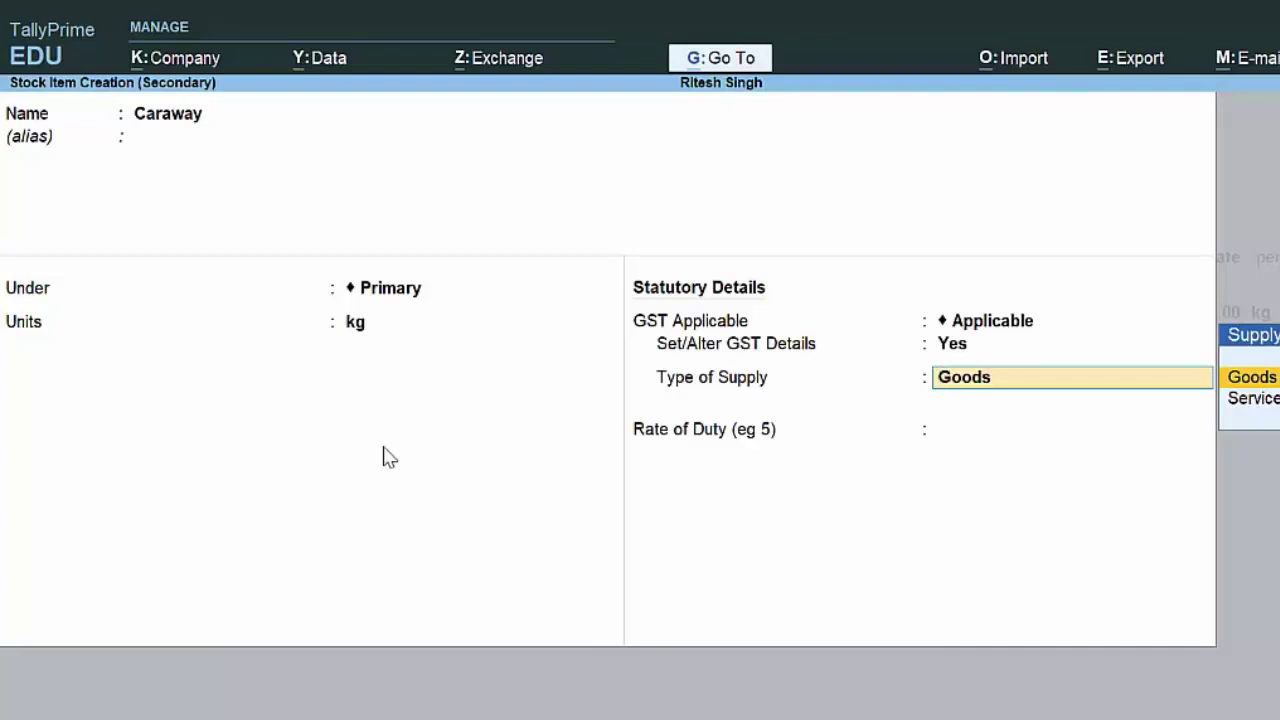
# Step: Set Caraway's GST to taxable at 21% integrated, 10.50% central and 10.50% state
pyautogui.click(952, 344)
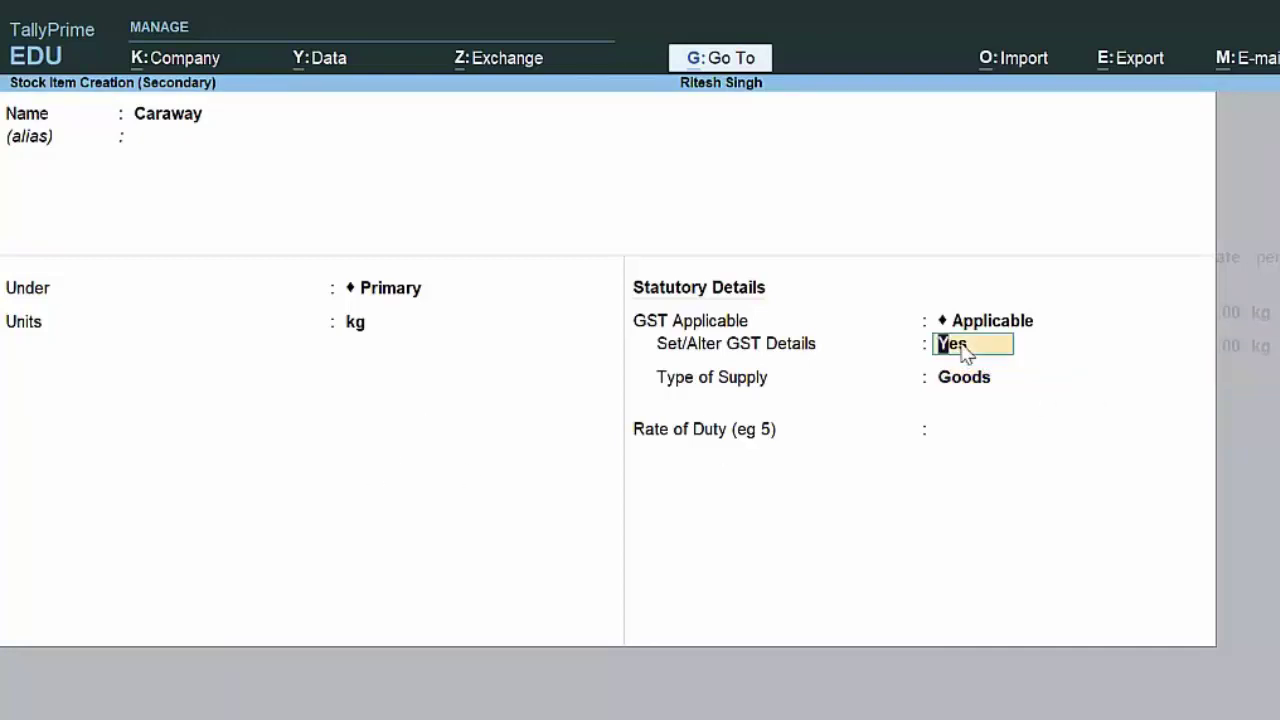
pyautogui.press('Return')
pyautogui.press('Return')
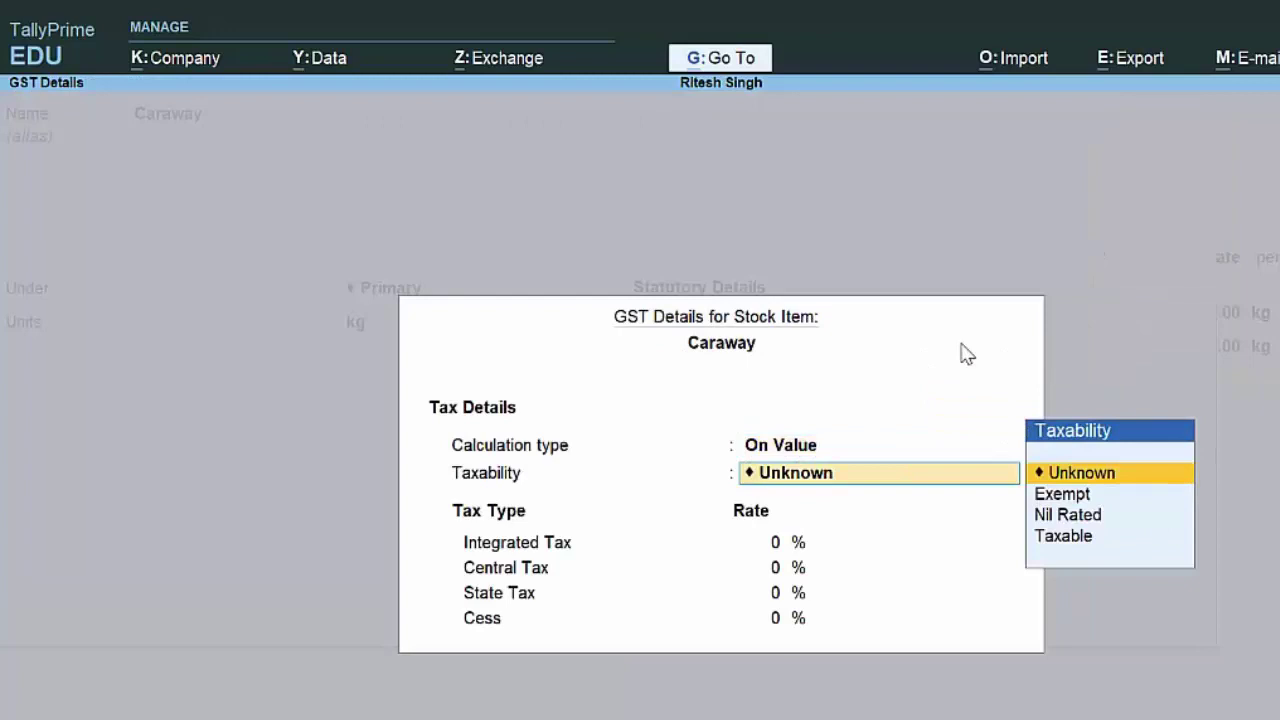
pyautogui.press('Down')
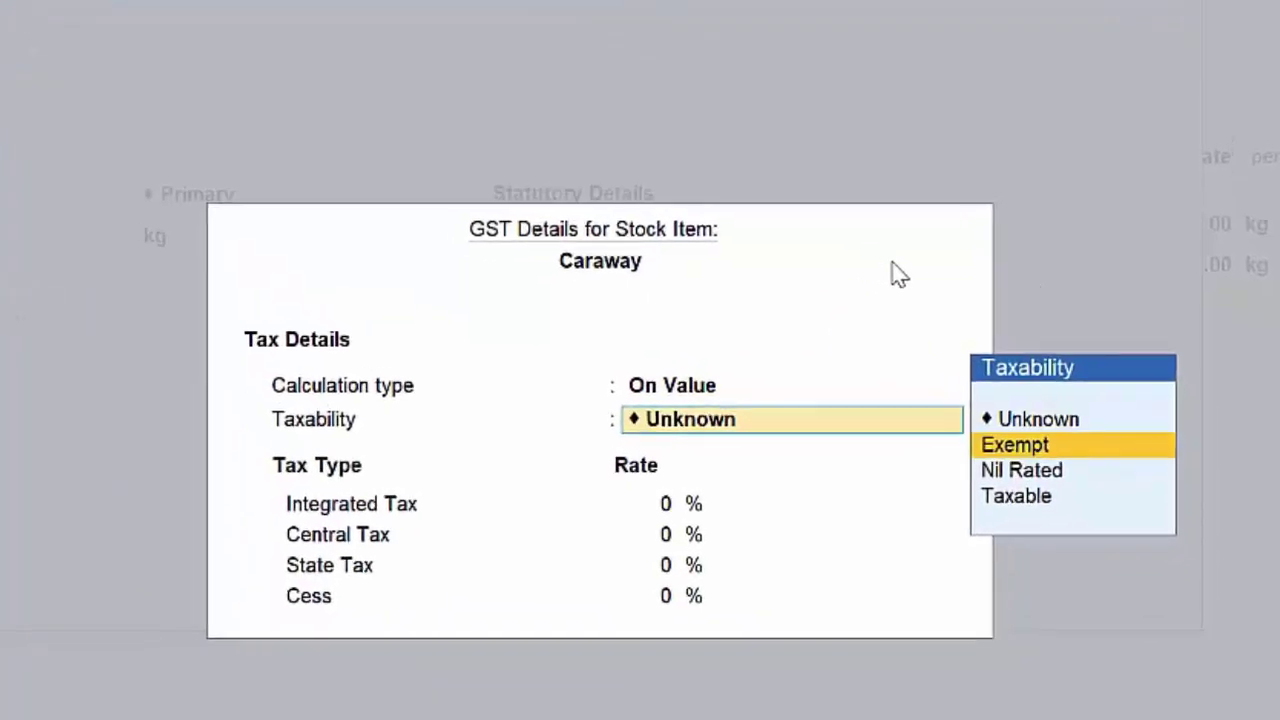
pyautogui.press('Down')
pyautogui.press('Down')
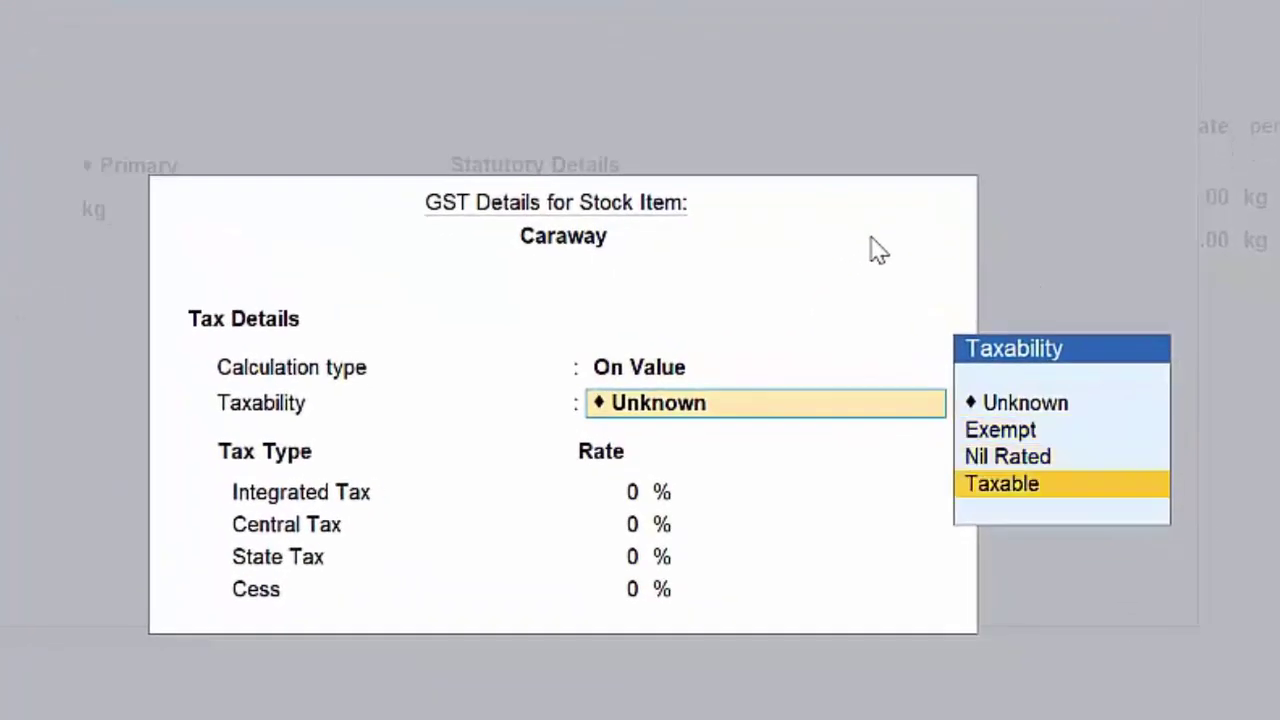
pyautogui.press('Return')
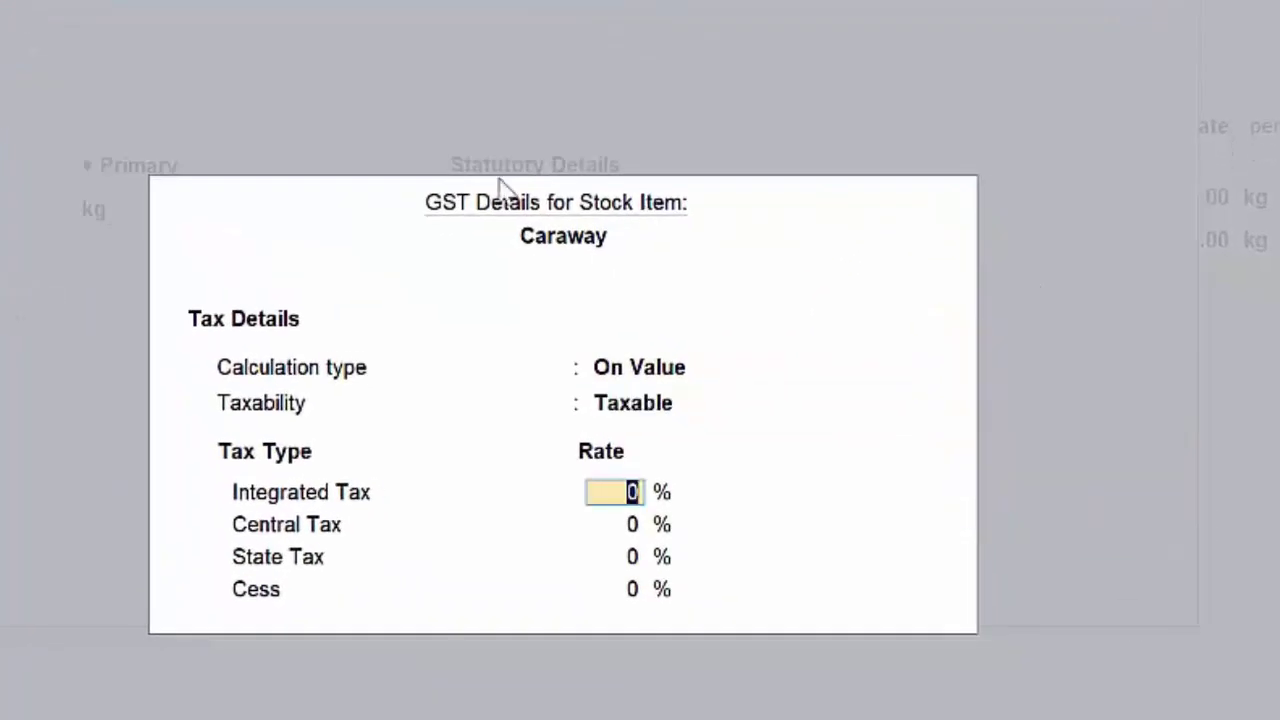
pyautogui.write('21')
pyautogui.press('Return')
pyautogui.press('Return')
pyautogui.press('Return')
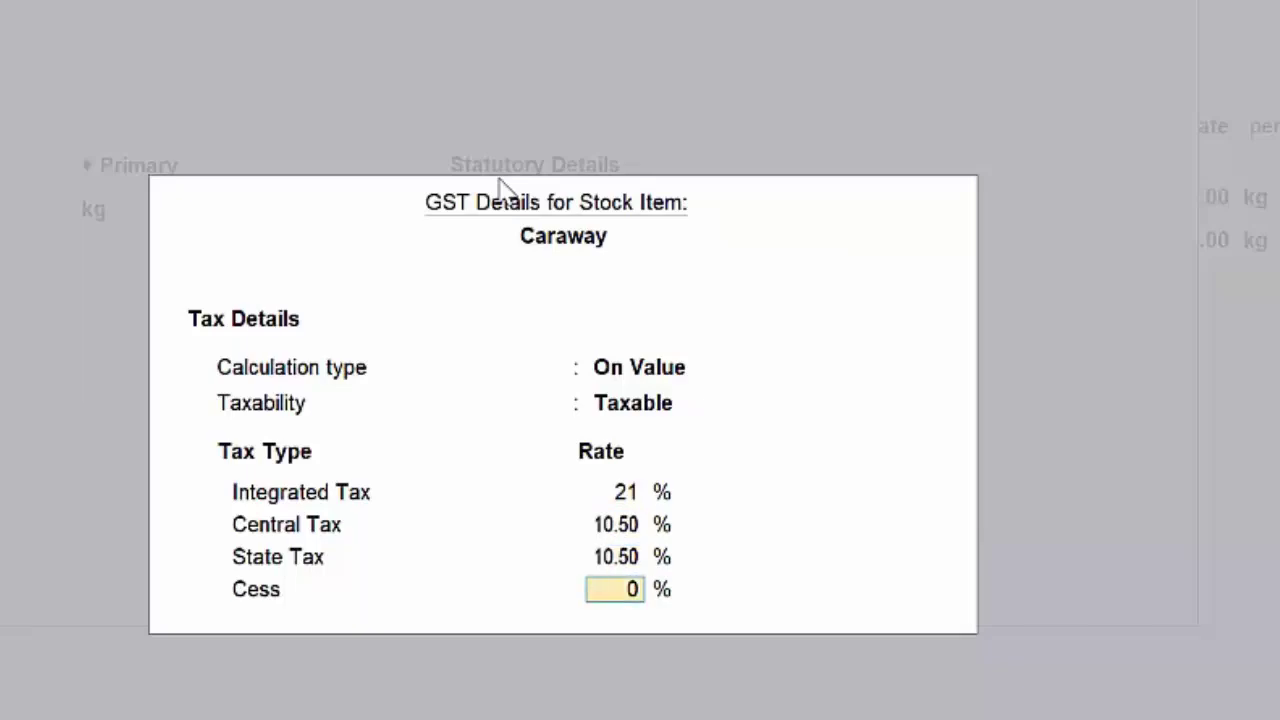
pyautogui.press('Return')
pyautogui.press('Return')
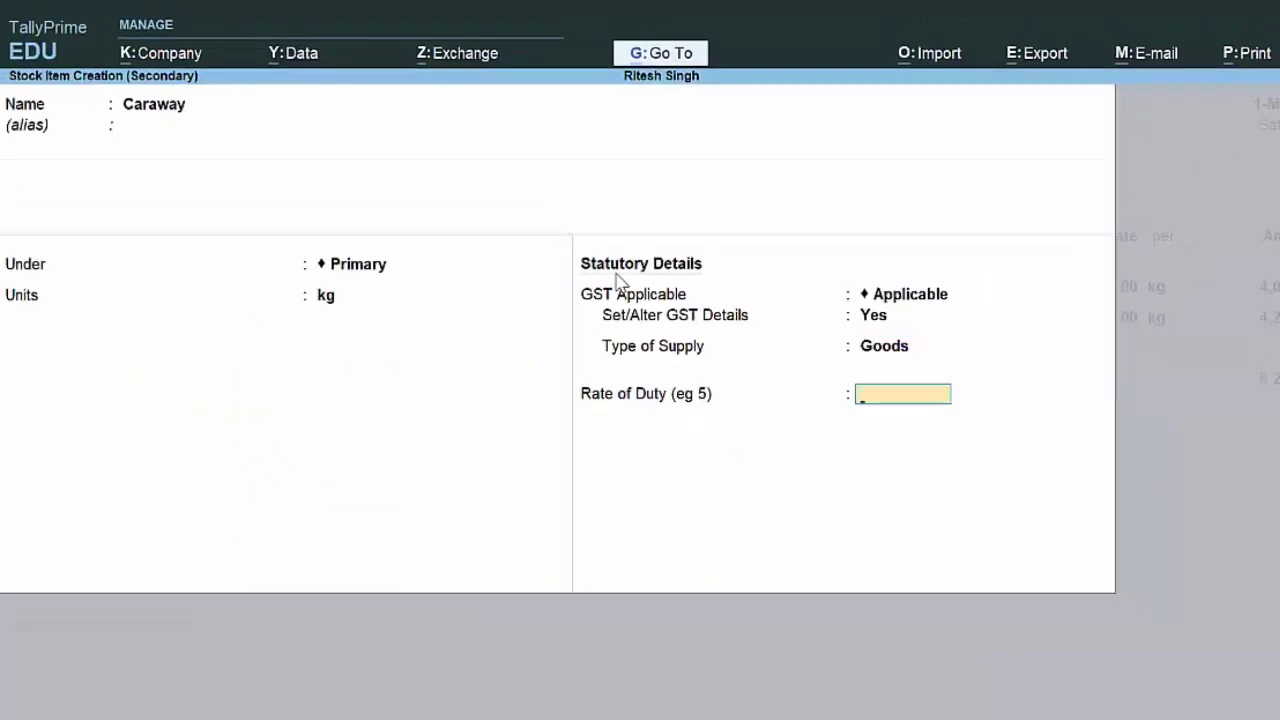
pyautogui.press('Return')
# Step: Enter 5 kg of Caraway at 450.00 per kg, giving an amount of 2,250.00
pyautogui.press('Return')
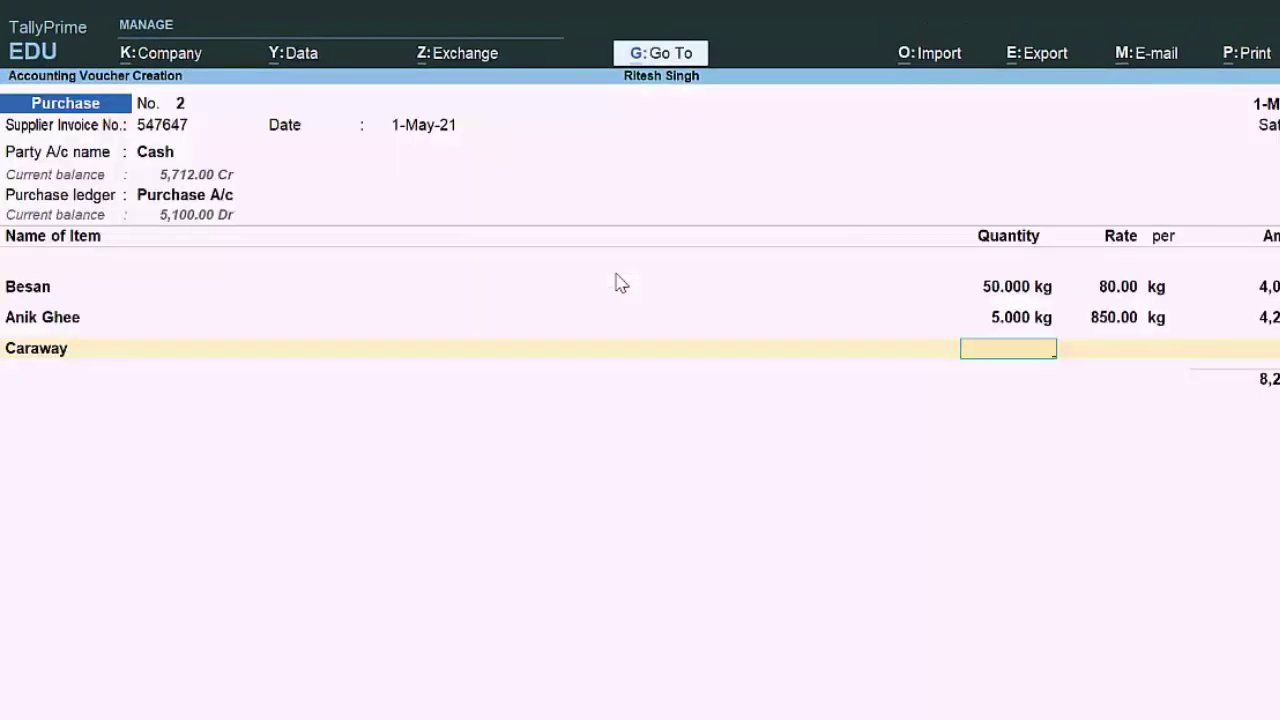
pyautogui.write('5')
pyautogui.press('Return')
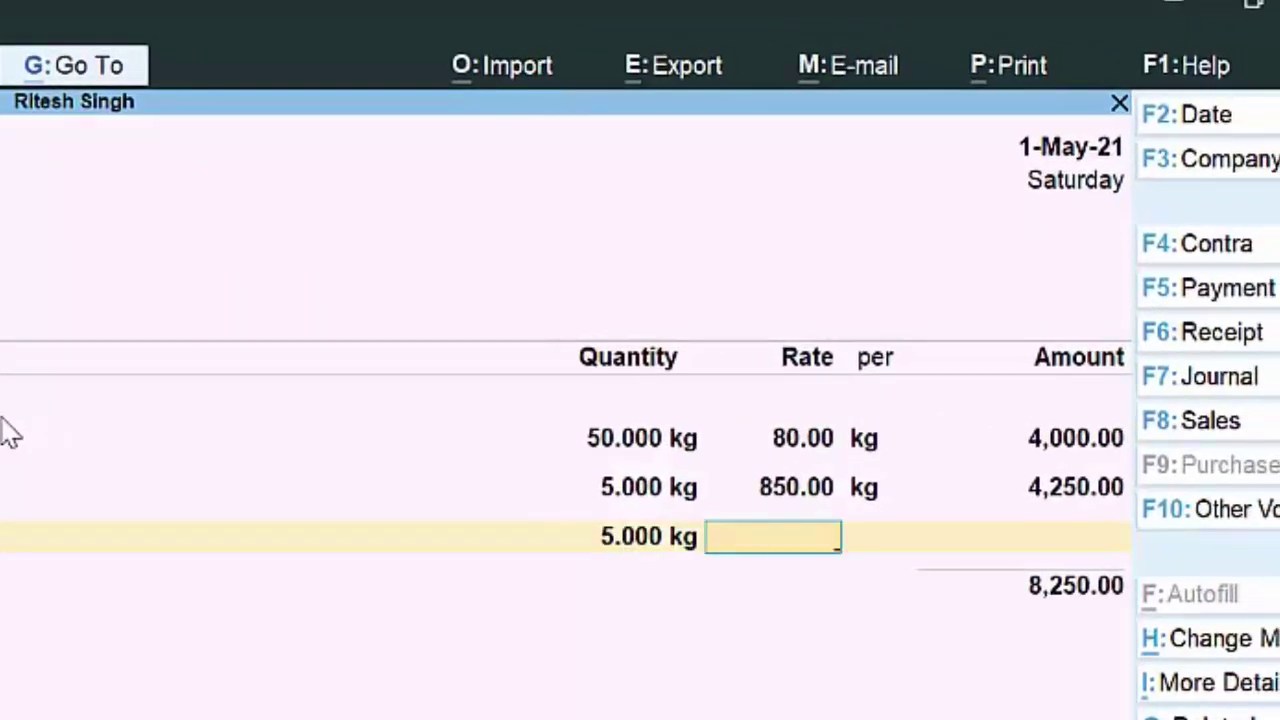
pyautogui.write('450')
pyautogui.press('Return')
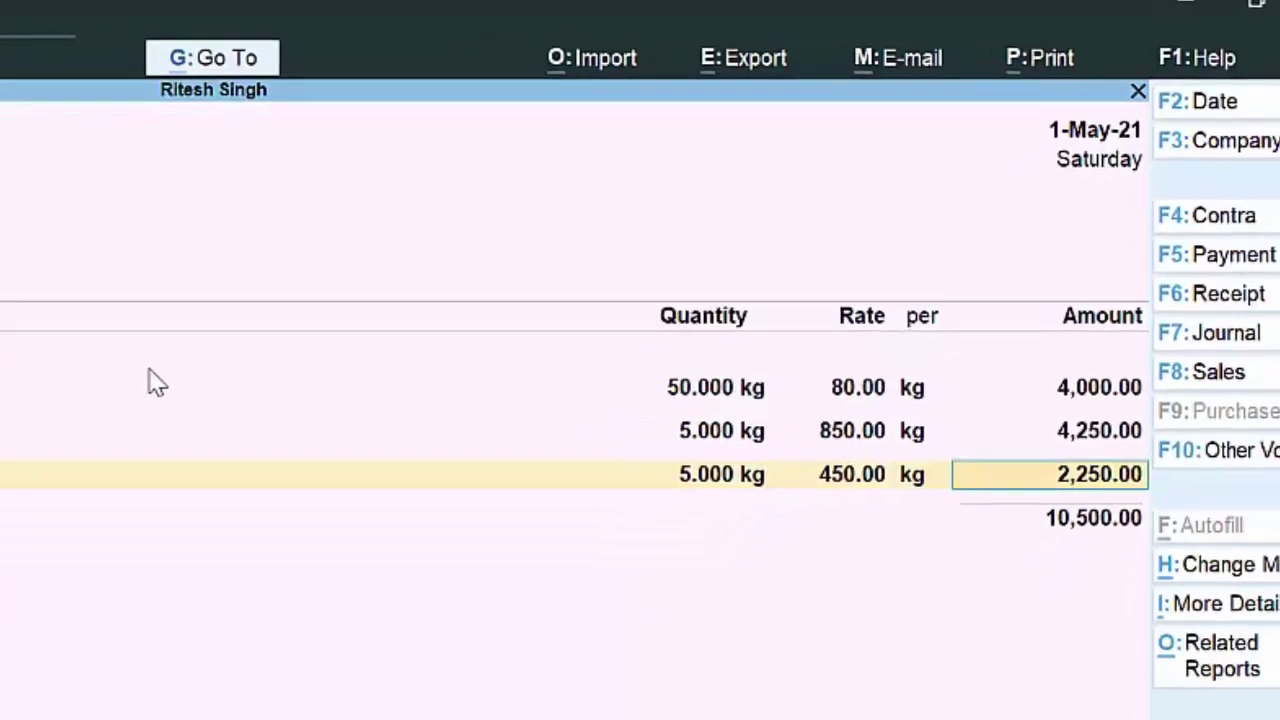
pyautogui.press('Return')
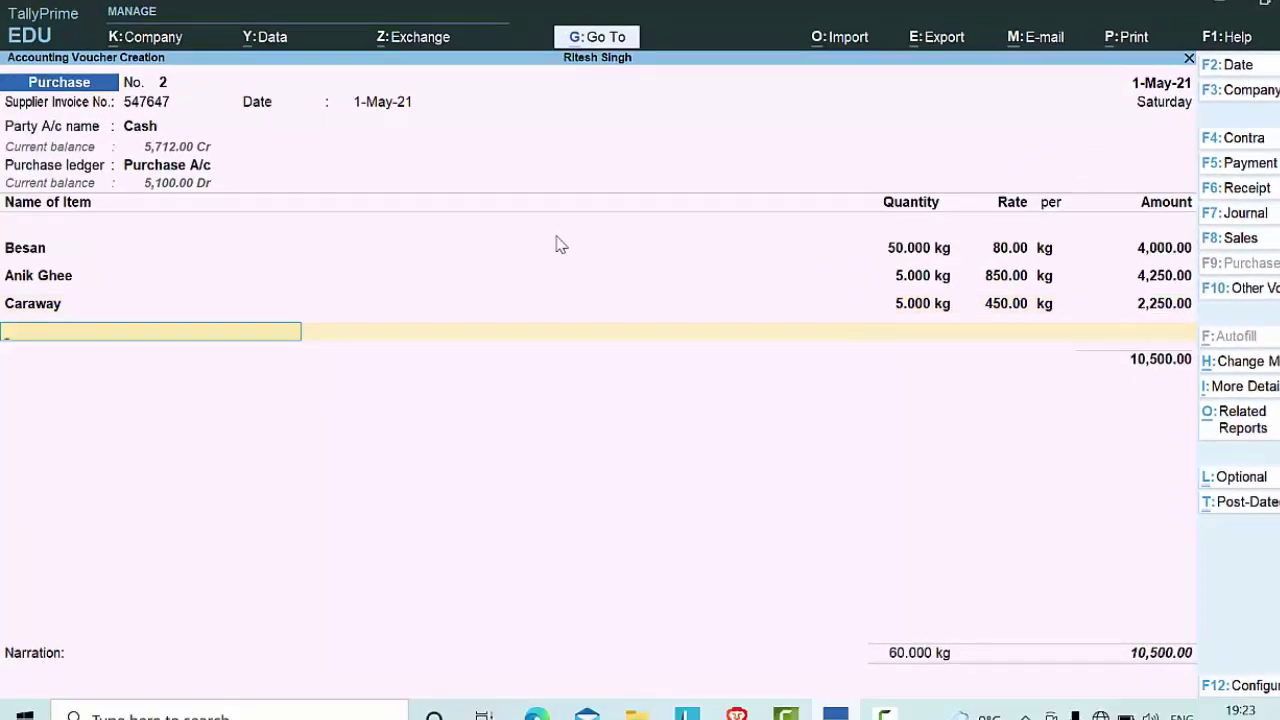
pyautogui.press('Return')
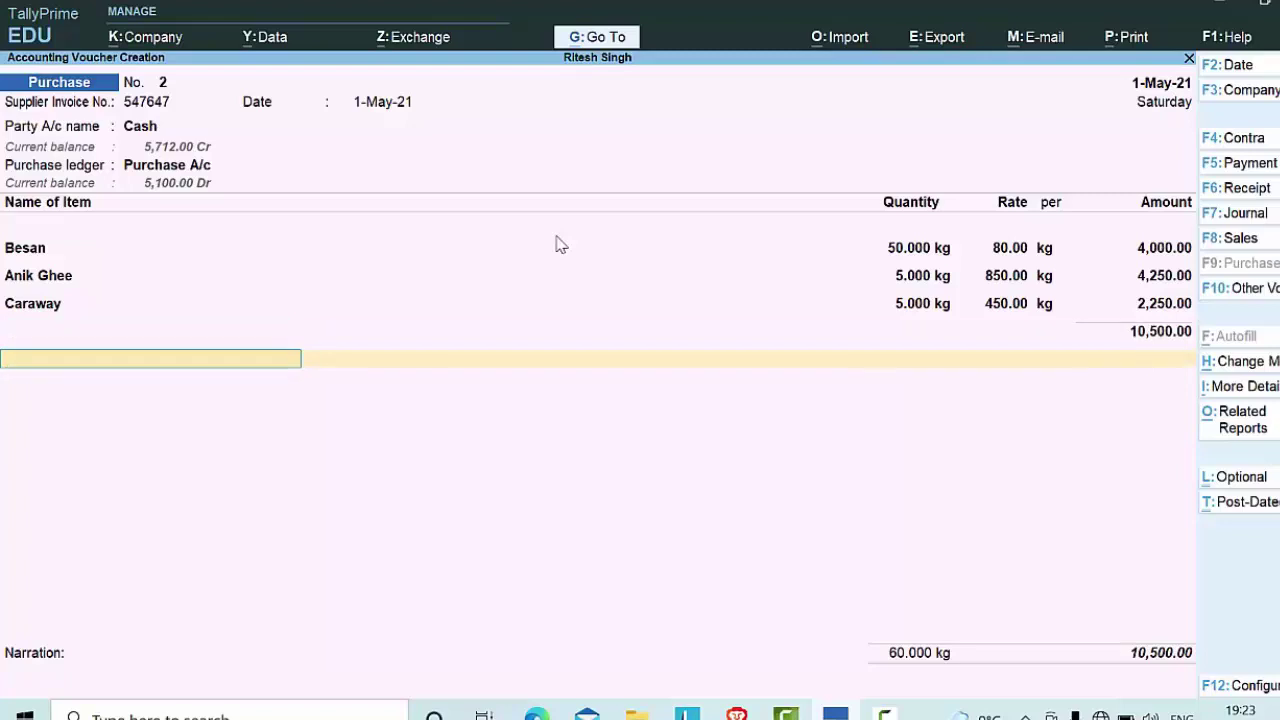
# Step: Add Cgst and Sgst tax lines of 851.25 each to the voucher
pyautogui.write('C')
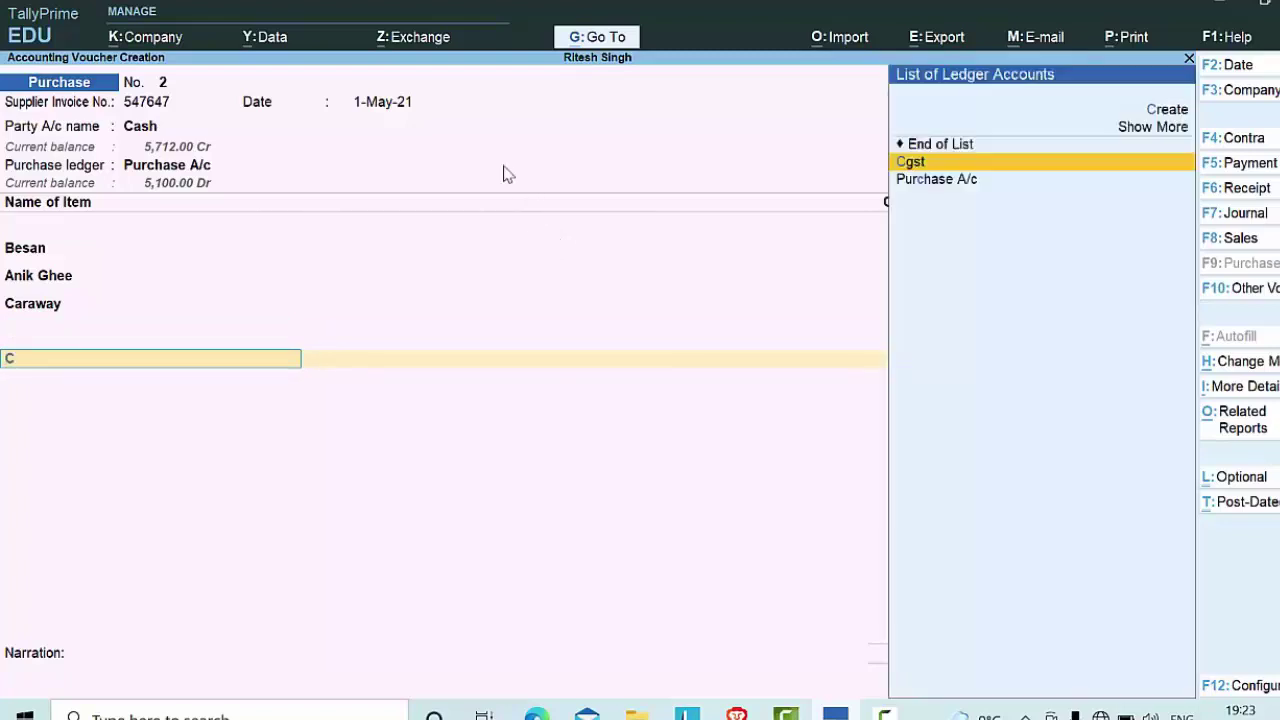
pyautogui.press('Return')
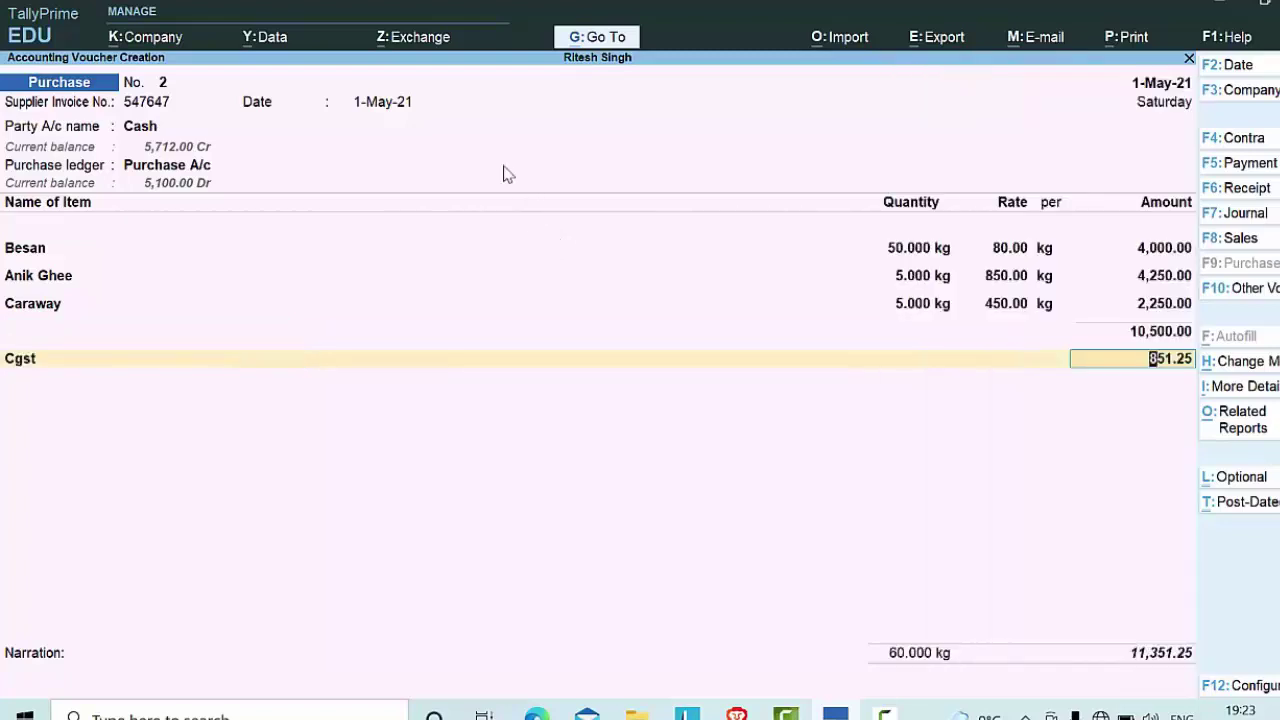
pyautogui.press('Return')
pyautogui.write('S')
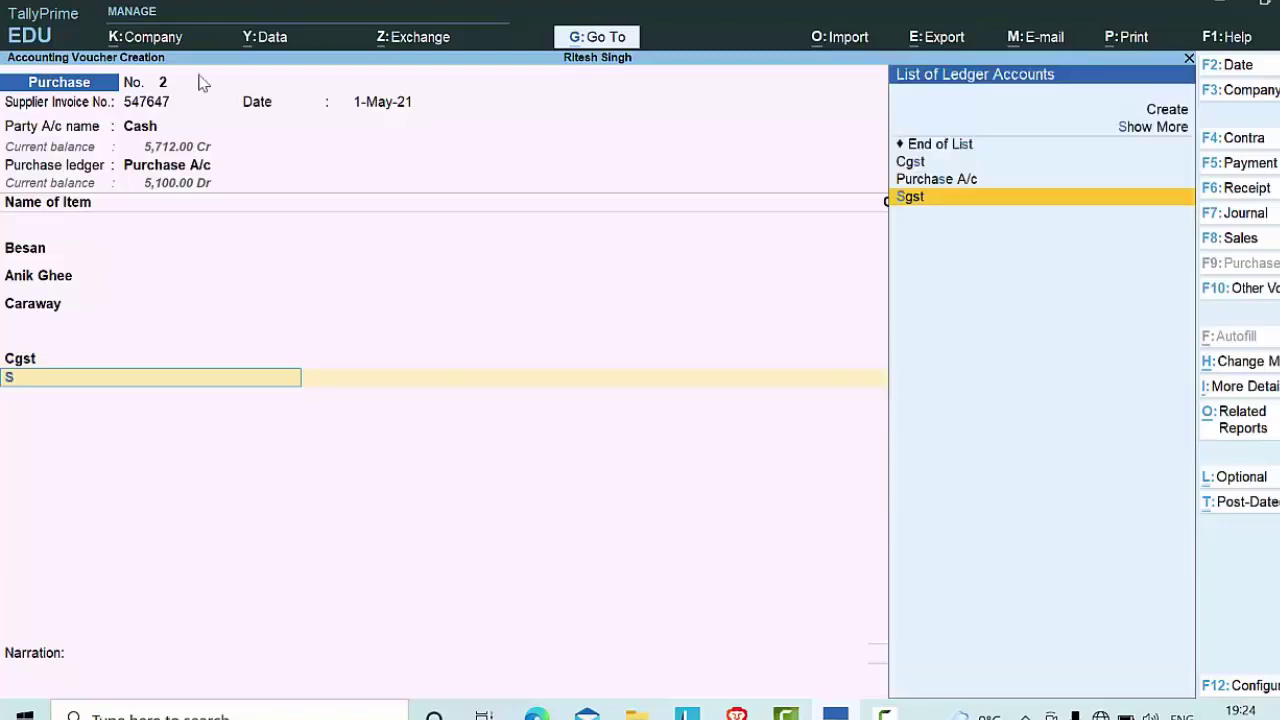
pyautogui.press('Return')
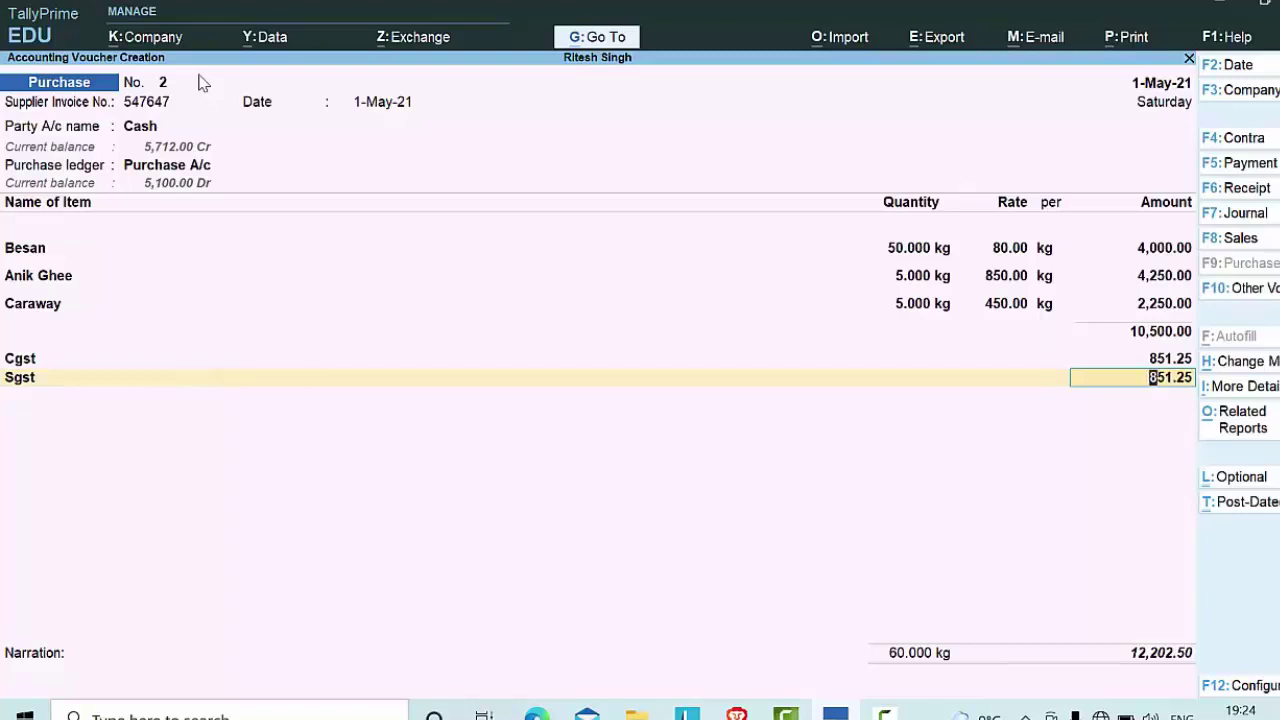
# Step: Save purchase voucher No. 2 at 12,202.50 and leave blank voucher No. 3
pyautogui.press('ctrl')
pyautogui.hotkey('ctrl', 'a')
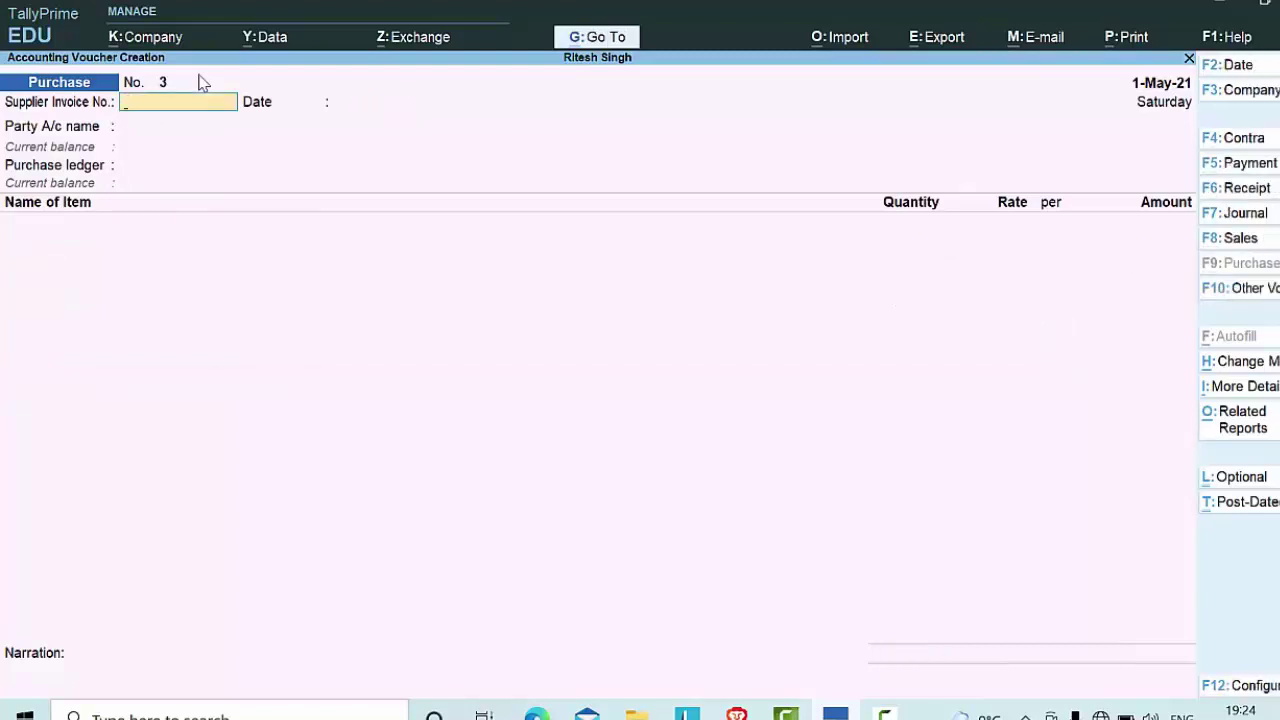
pyautogui.press('Escape')
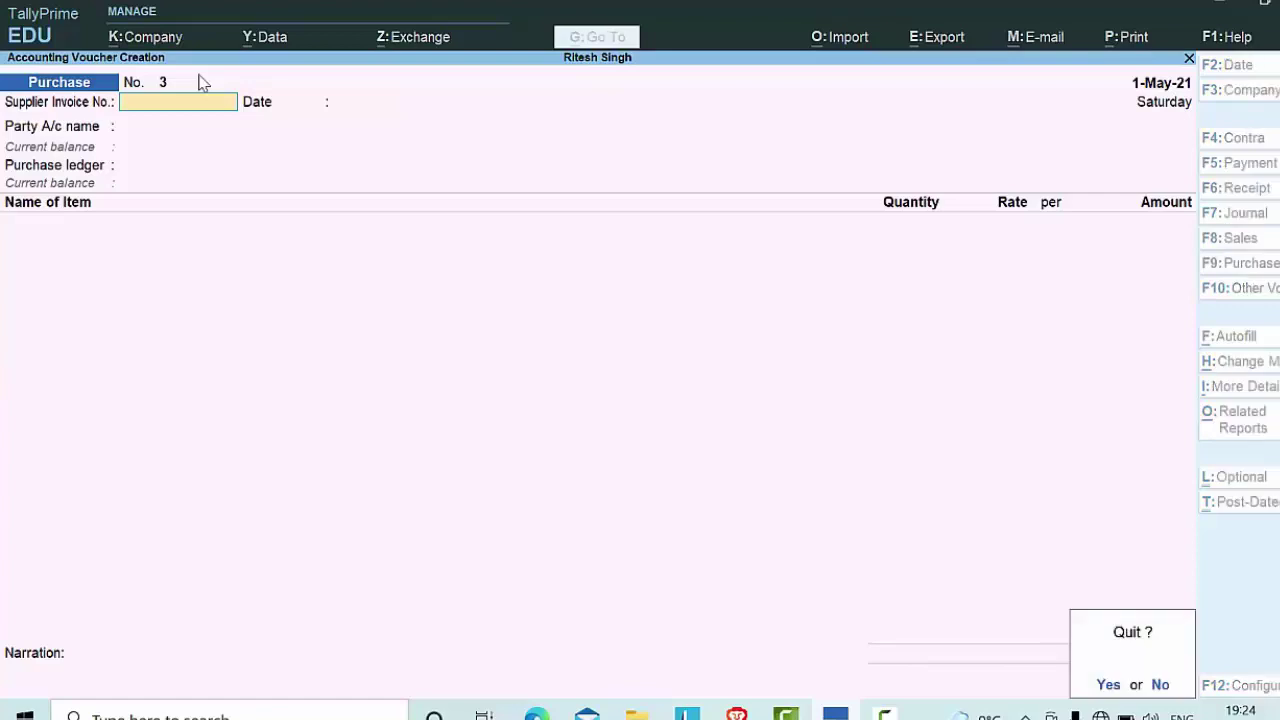
# Step: Show the Day Book from 1-Apr-21 and open the 1-May-21 purchase voucher
pyautogui.press('y')
pyautogui.press('d')
pyautogui.press('d')
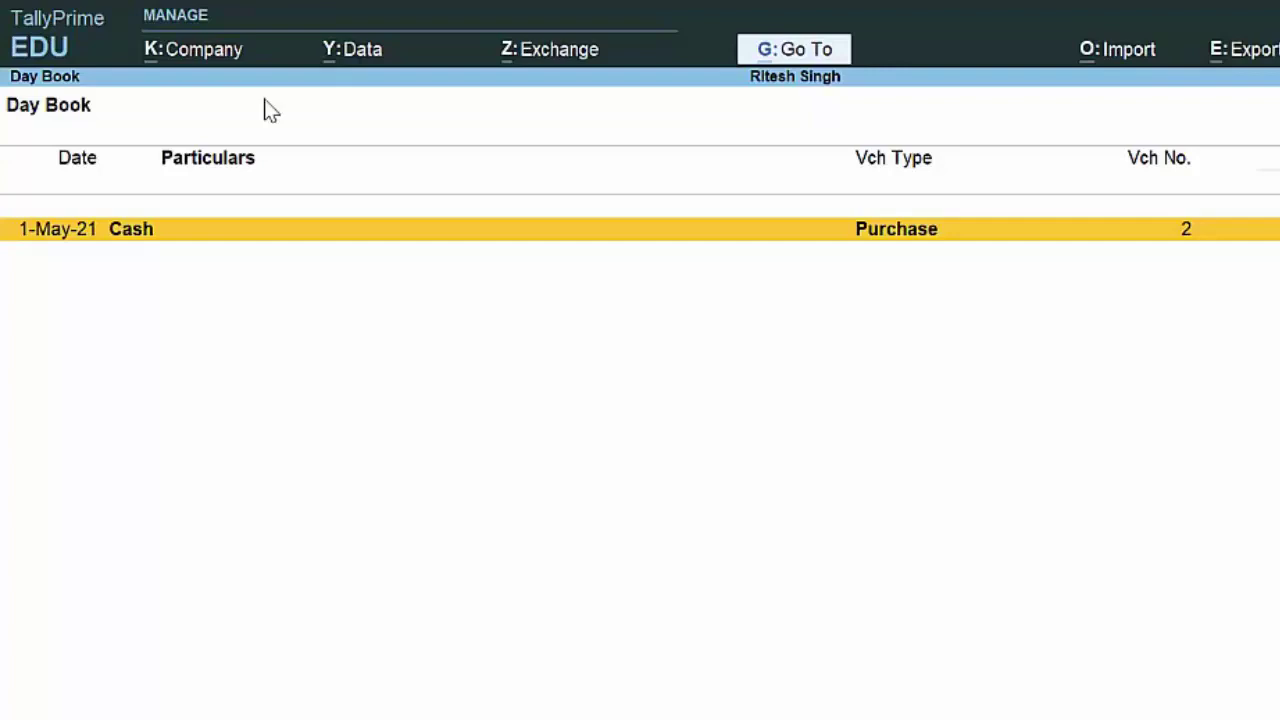
pyautogui.hotkey('alt', 'F2')
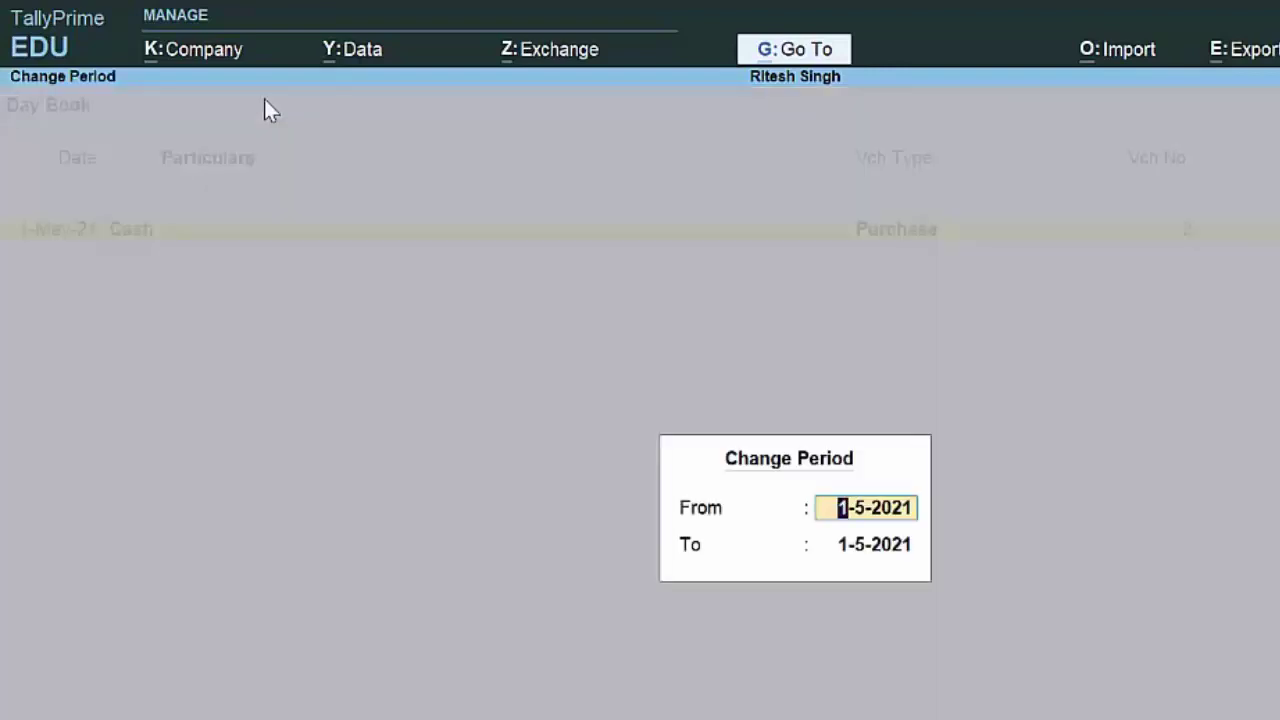
pyautogui.press('Delete')
pyautogui.write('1-')
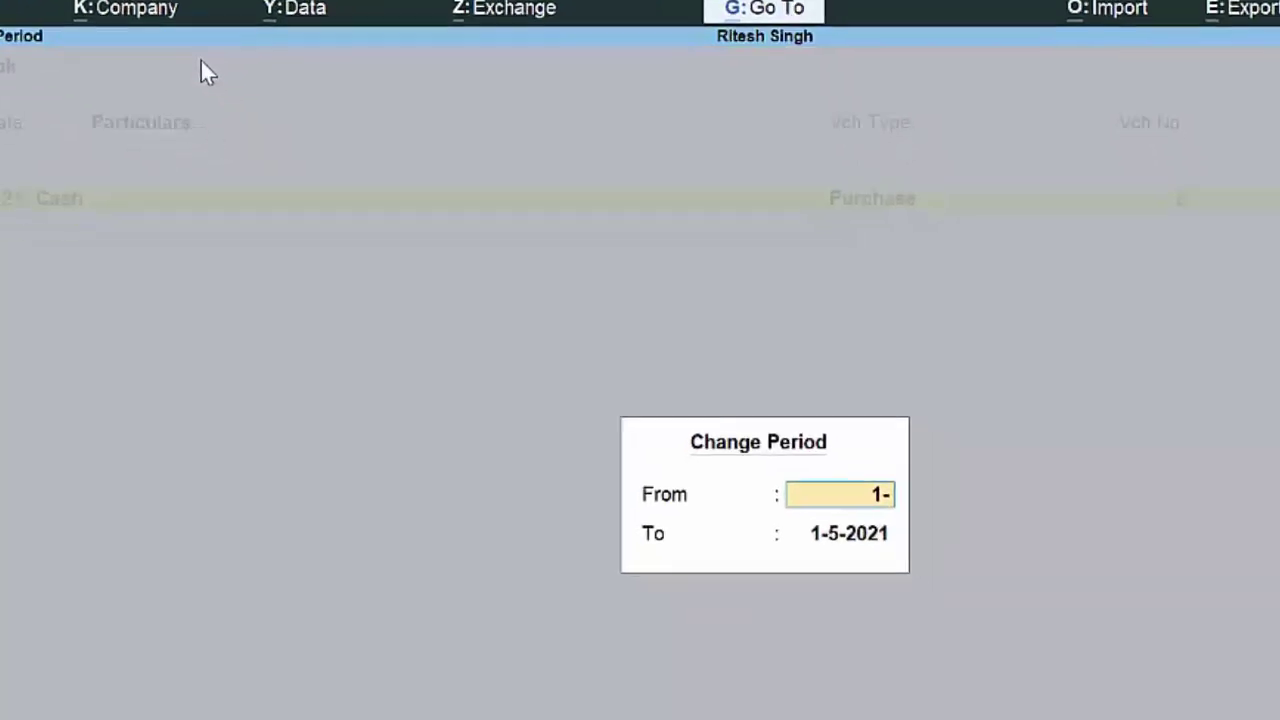
pyautogui.write('4-')
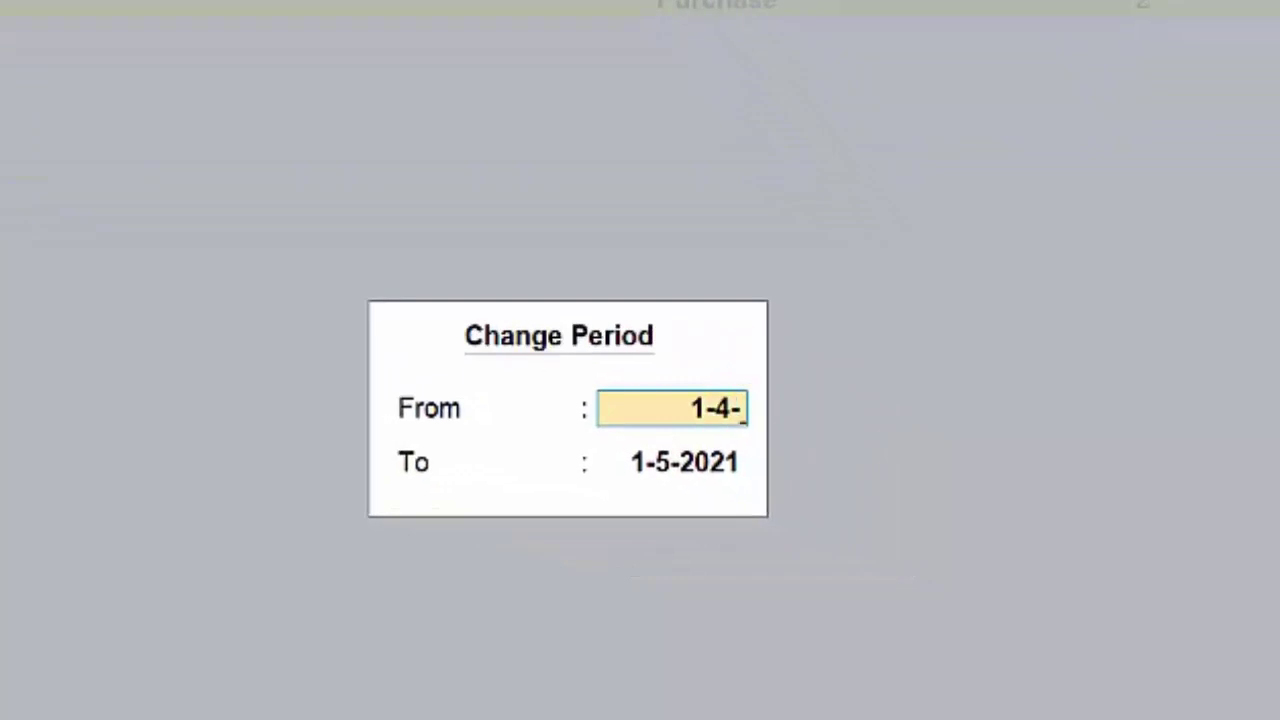
pyautogui.write('21')
pyautogui.press('Return')
pyautogui.press('Return')
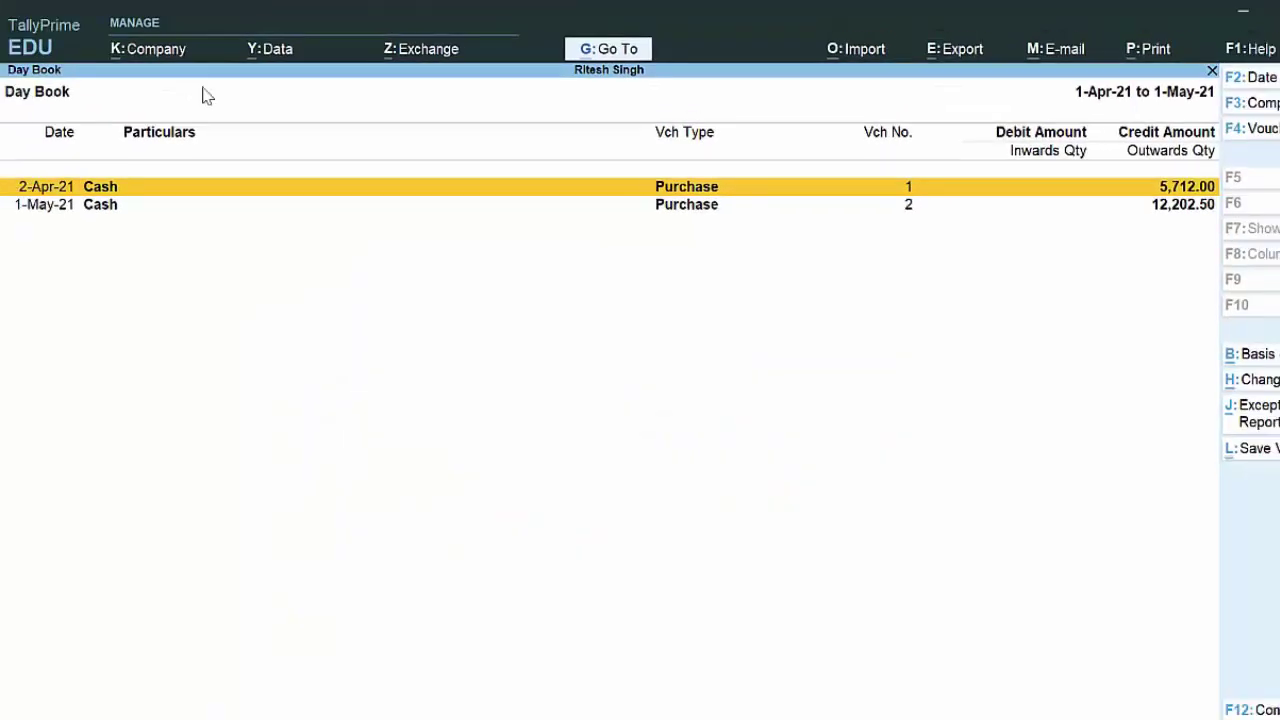
pyautogui.press('Down')
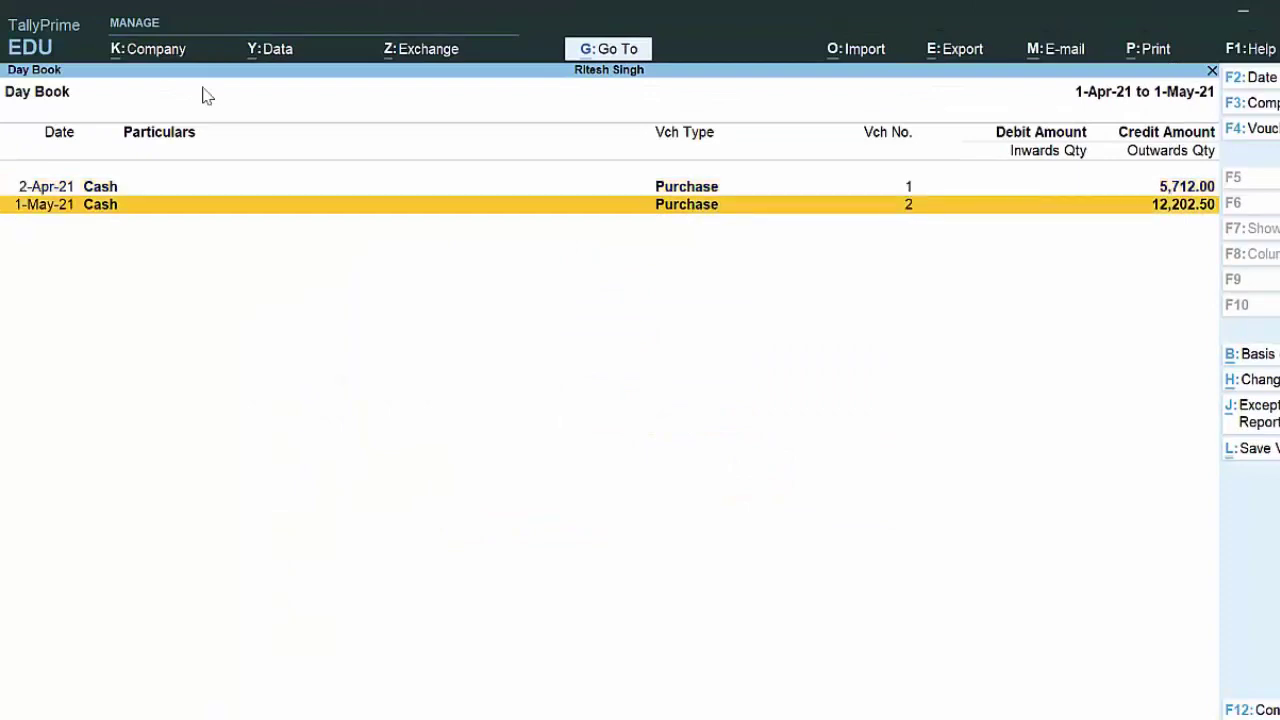
pyautogui.press('Return')
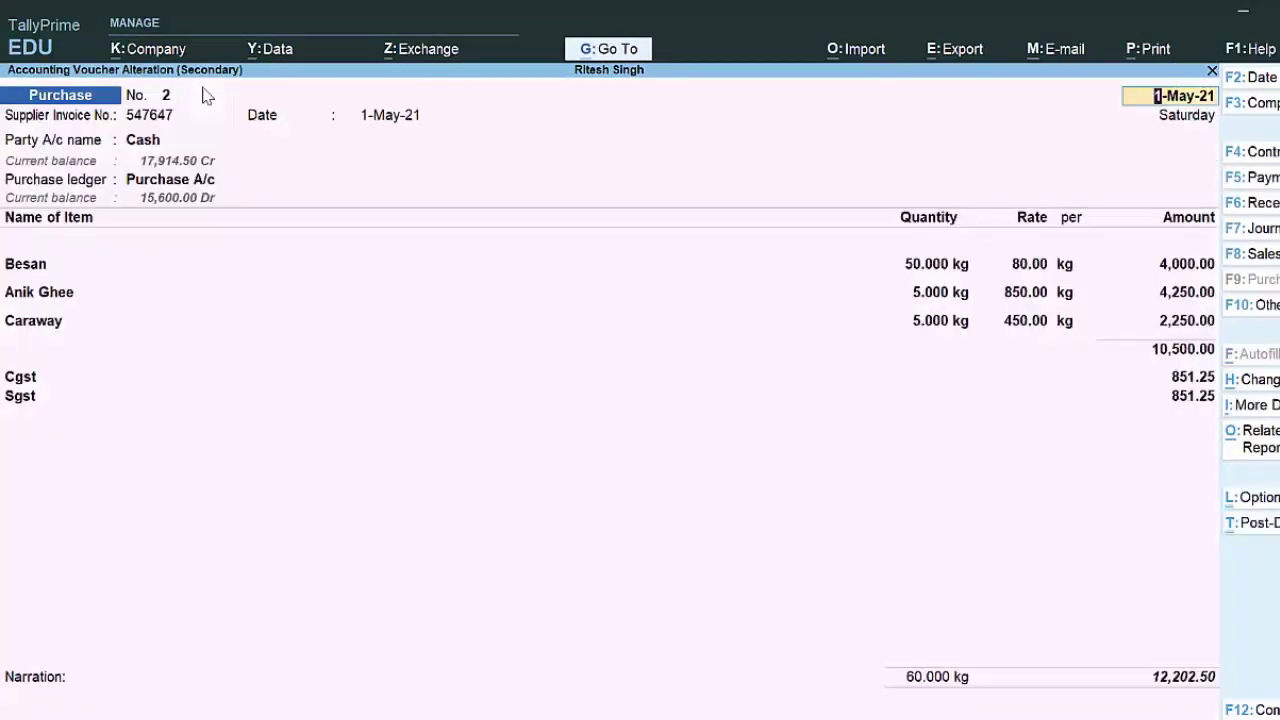
# Step: Preview the current voucher's invoice at full width, then close the preview
pyautogui.press('alt')
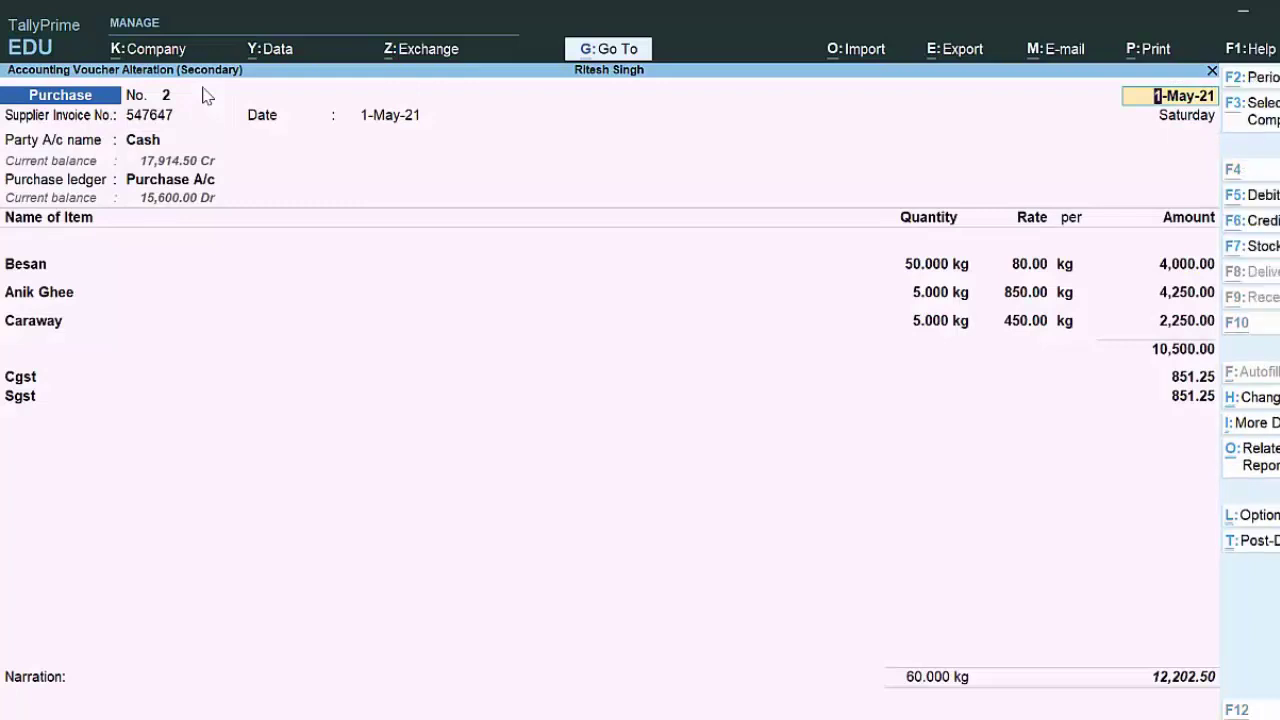
pyautogui.hotkey('alt', 'p')
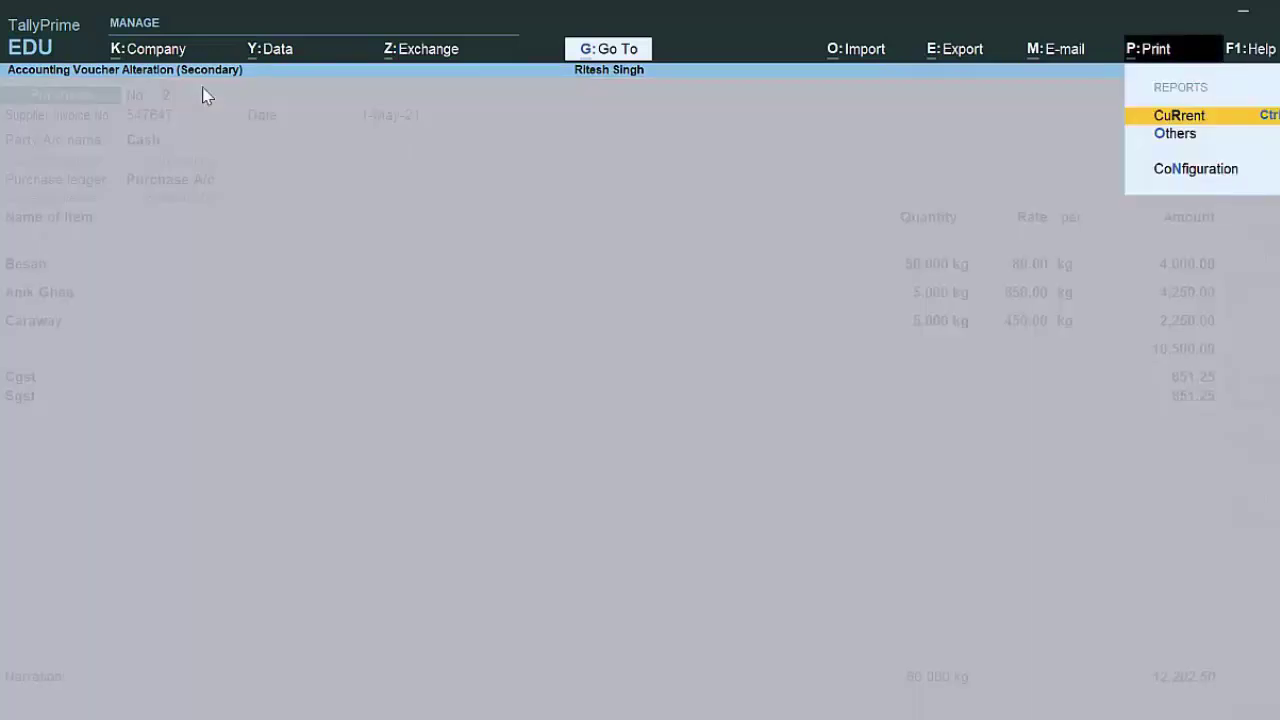
pyautogui.press('Return')
pyautogui.press('i')
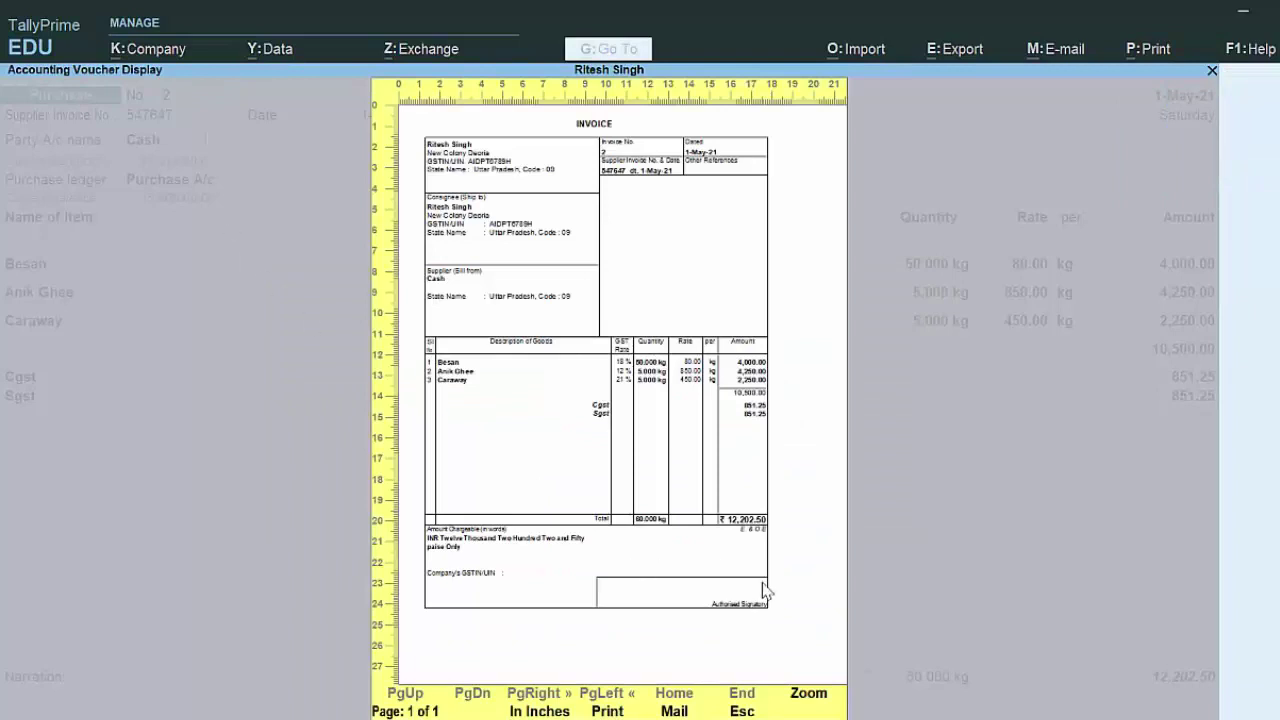
pyautogui.click(808, 694)
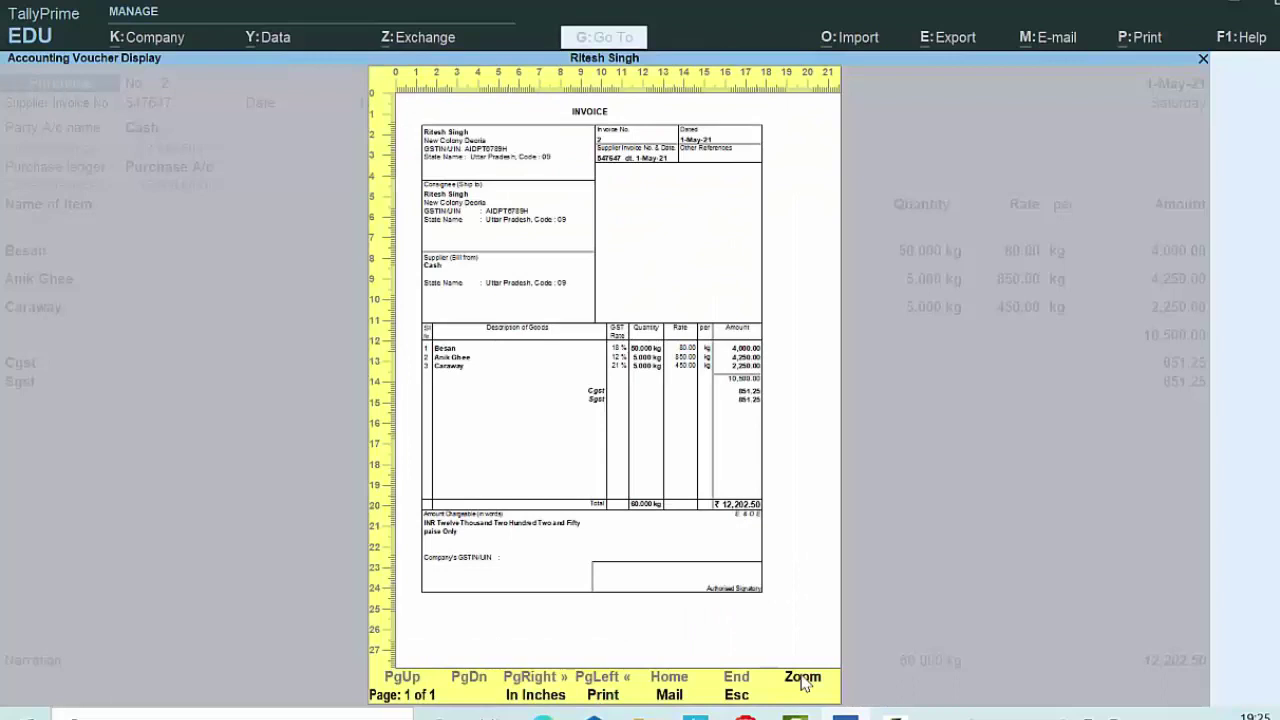
pyautogui.press('Escape')
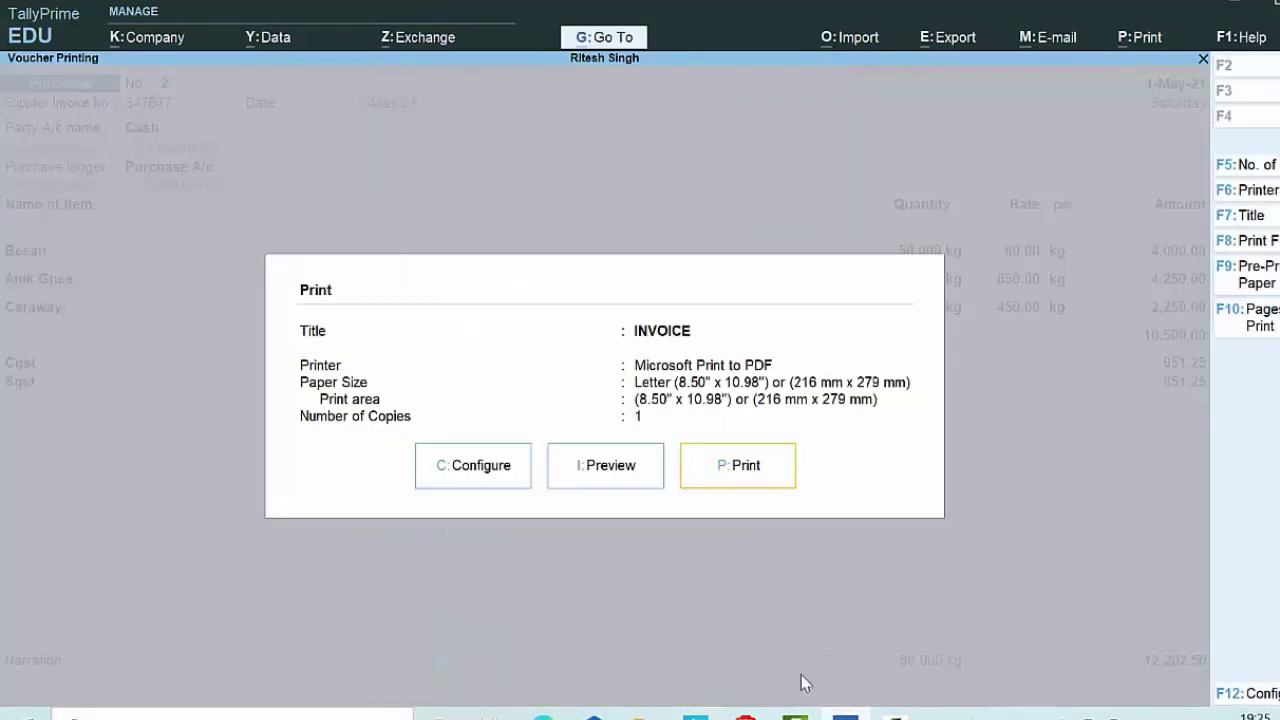
# Step: Leave the voucher alteration and Day Book, returning to the Gateway of Tally
pyautogui.press('Escape')
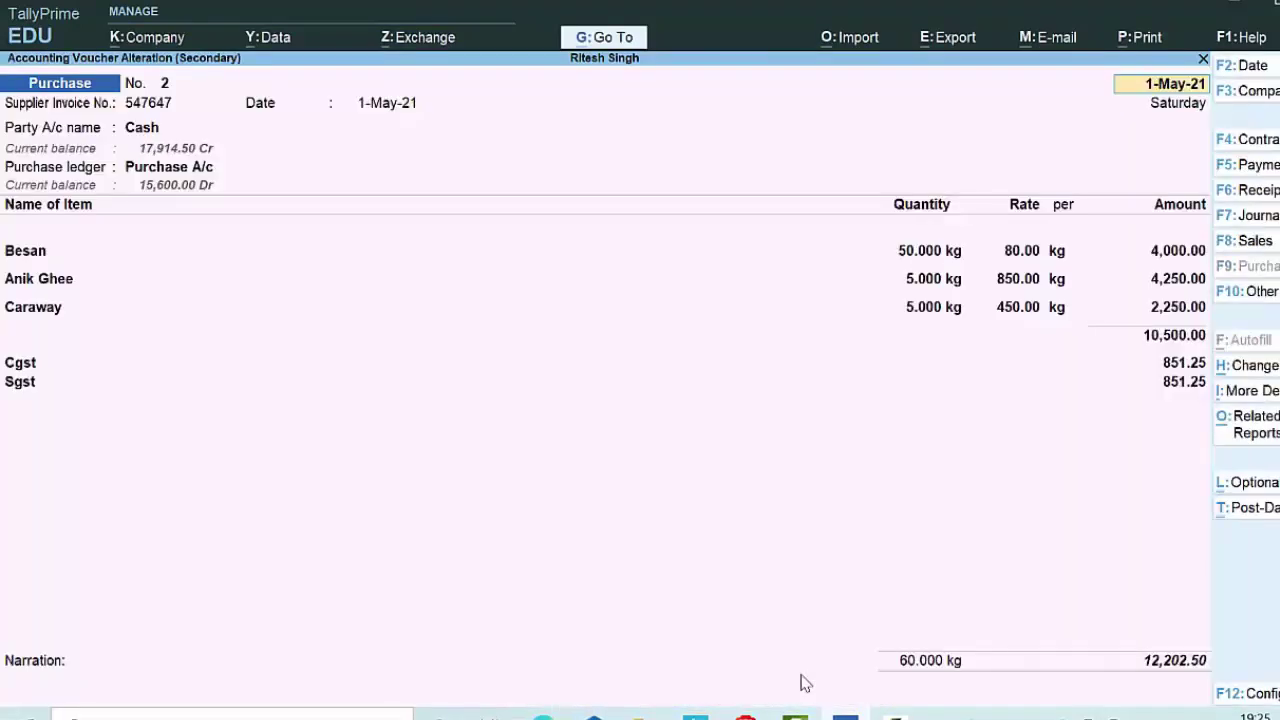
pyautogui.press('BackSpace')
pyautogui.press('Escape')
pyautogui.press('y')
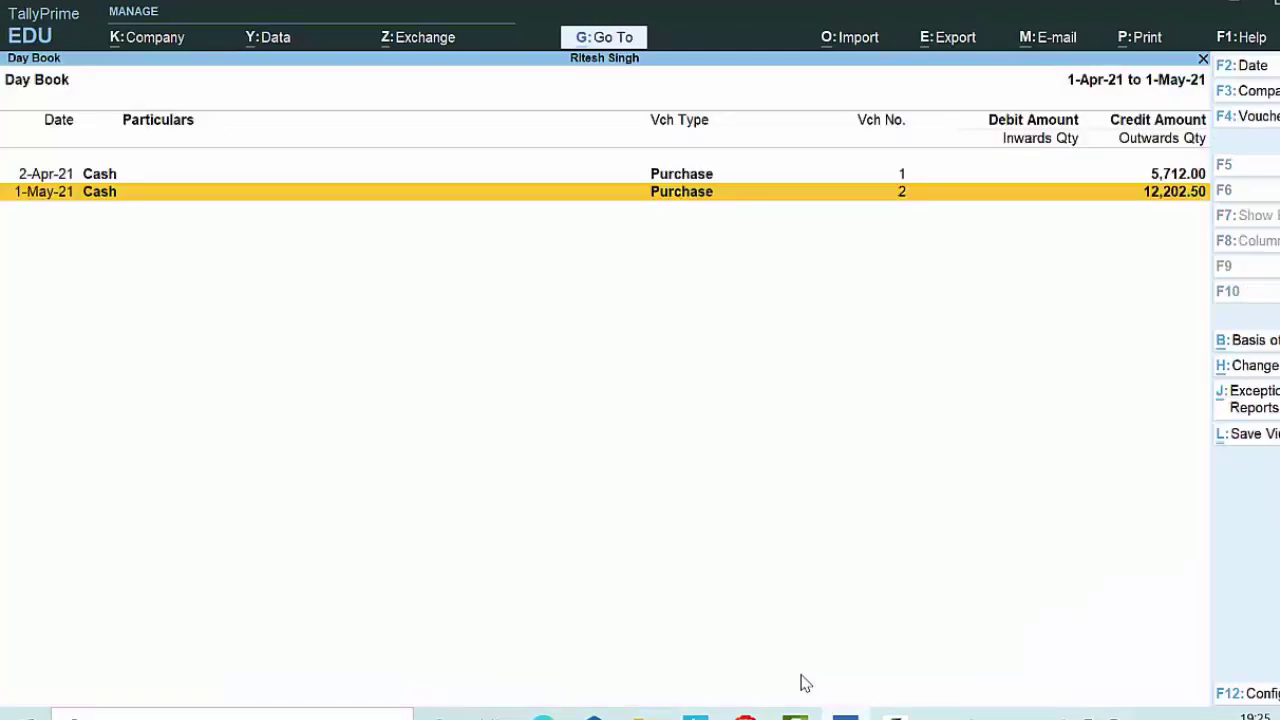
pyautogui.press('Escape')
pyautogui.press('Escape')
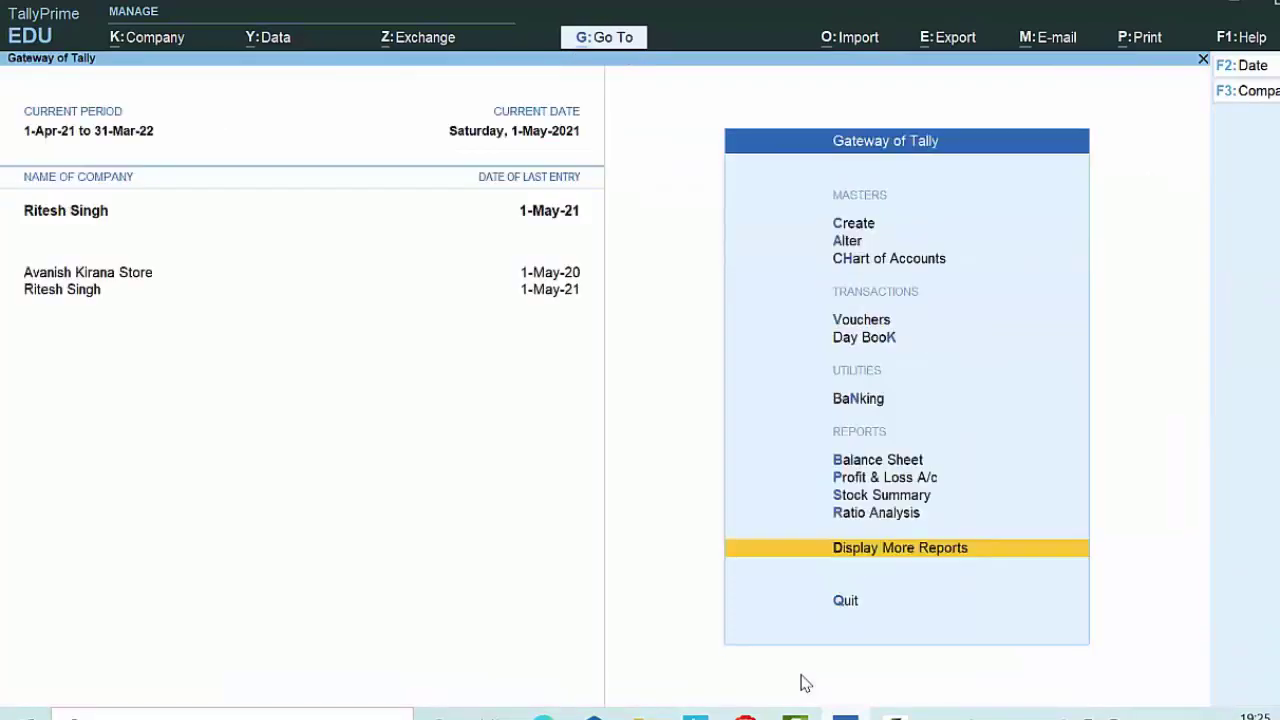
pyautogui.press('Escape')
pyautogui.press('n')
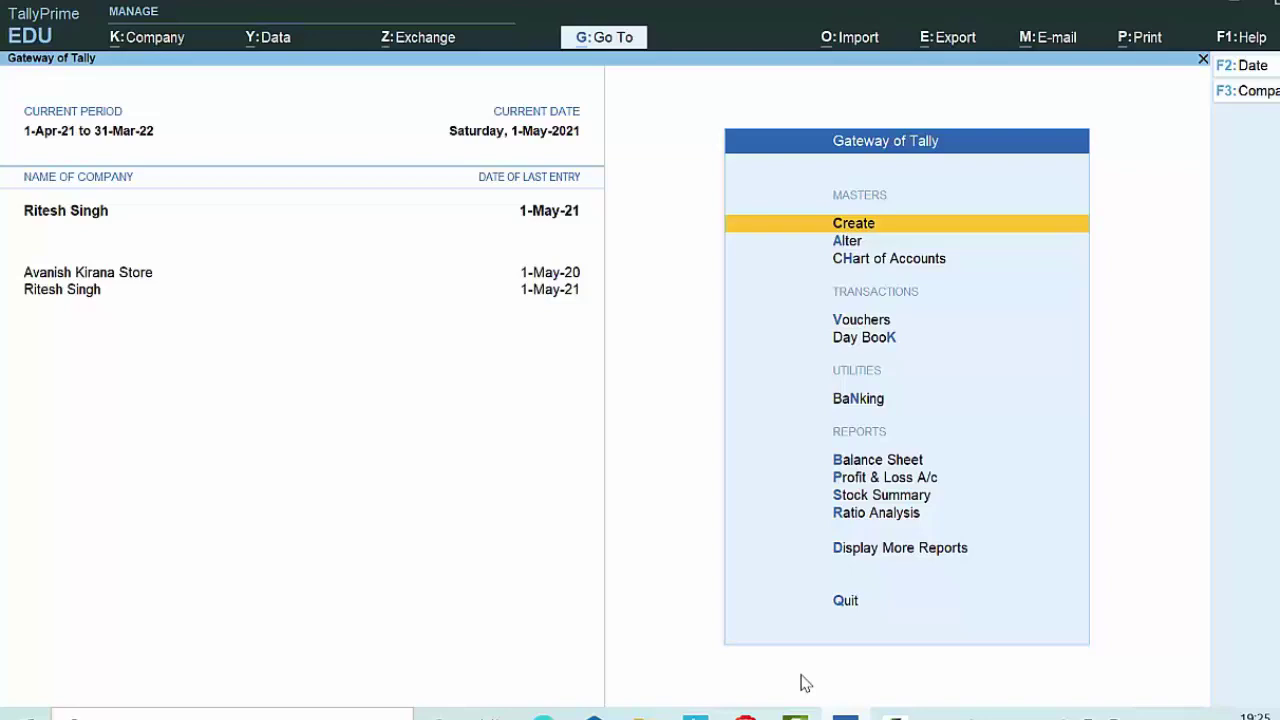
# Step: Start a payment voucher with F5, then discard it unsaved
pyautogui.press('Down')
pyautogui.press('Down')
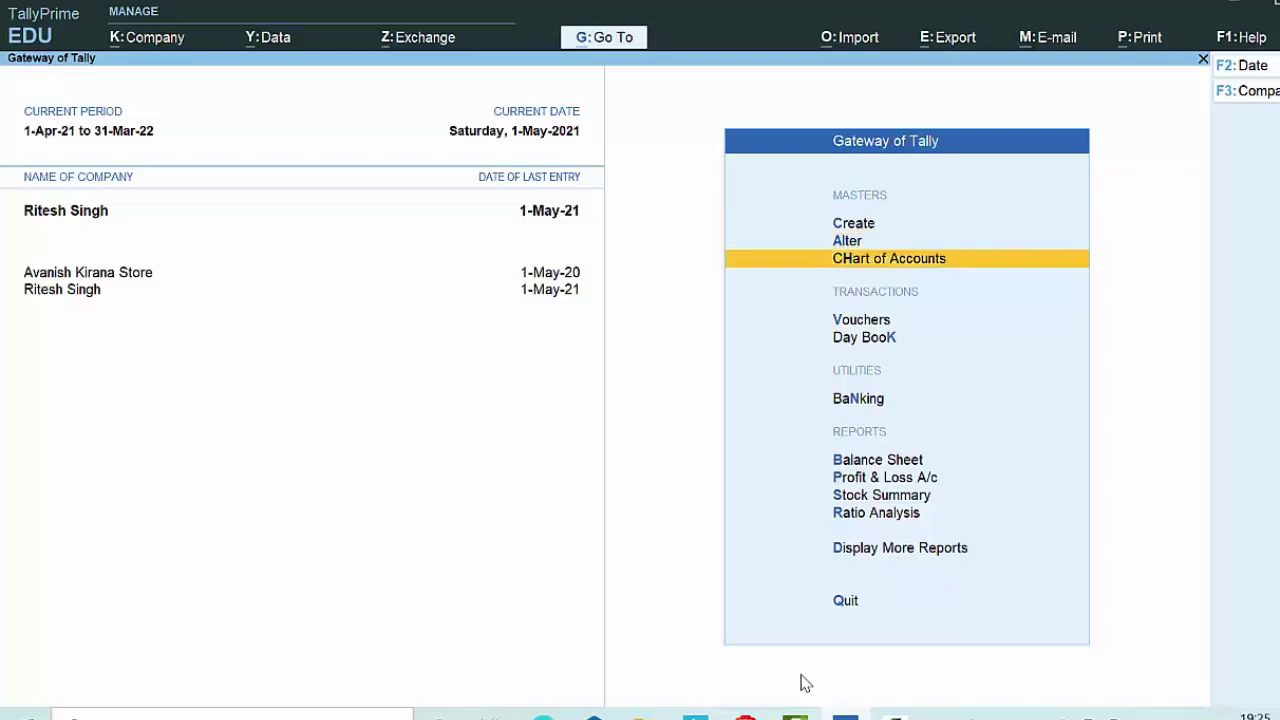
pyautogui.press('Down')
pyautogui.press('Down')
pyautogui.press('Up')
pyautogui.press('Return')
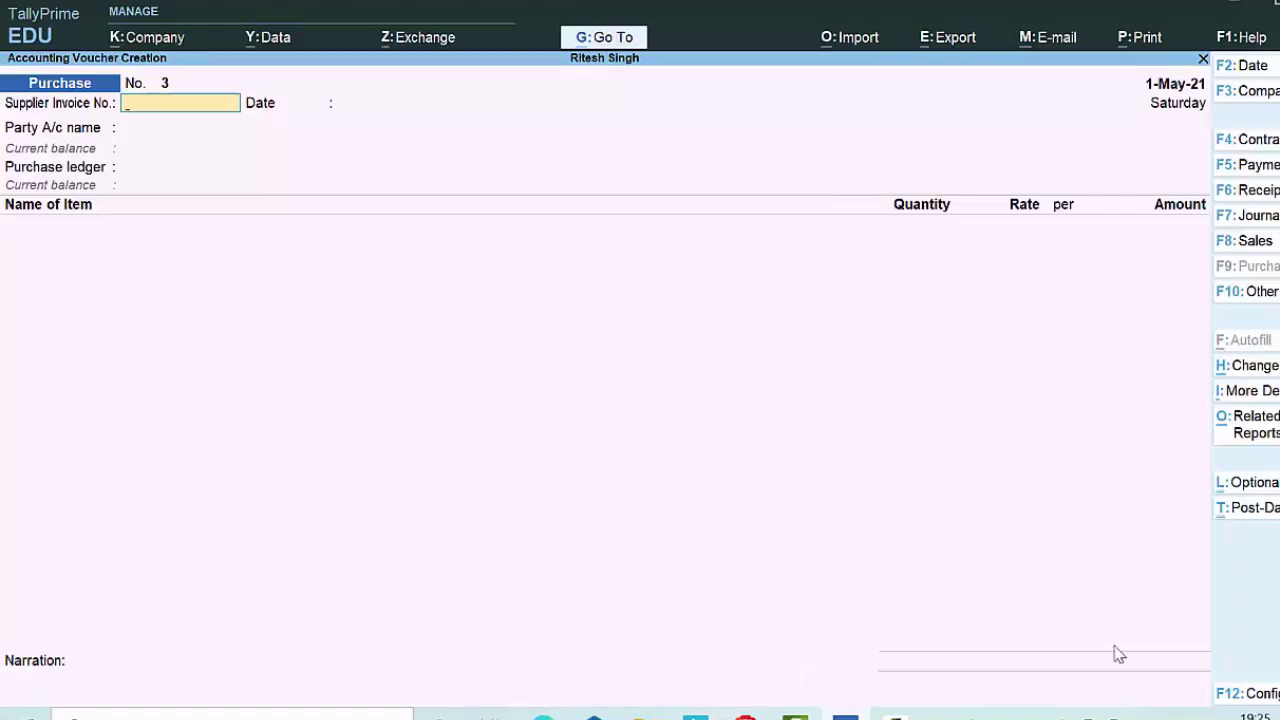
pyautogui.press('F5')
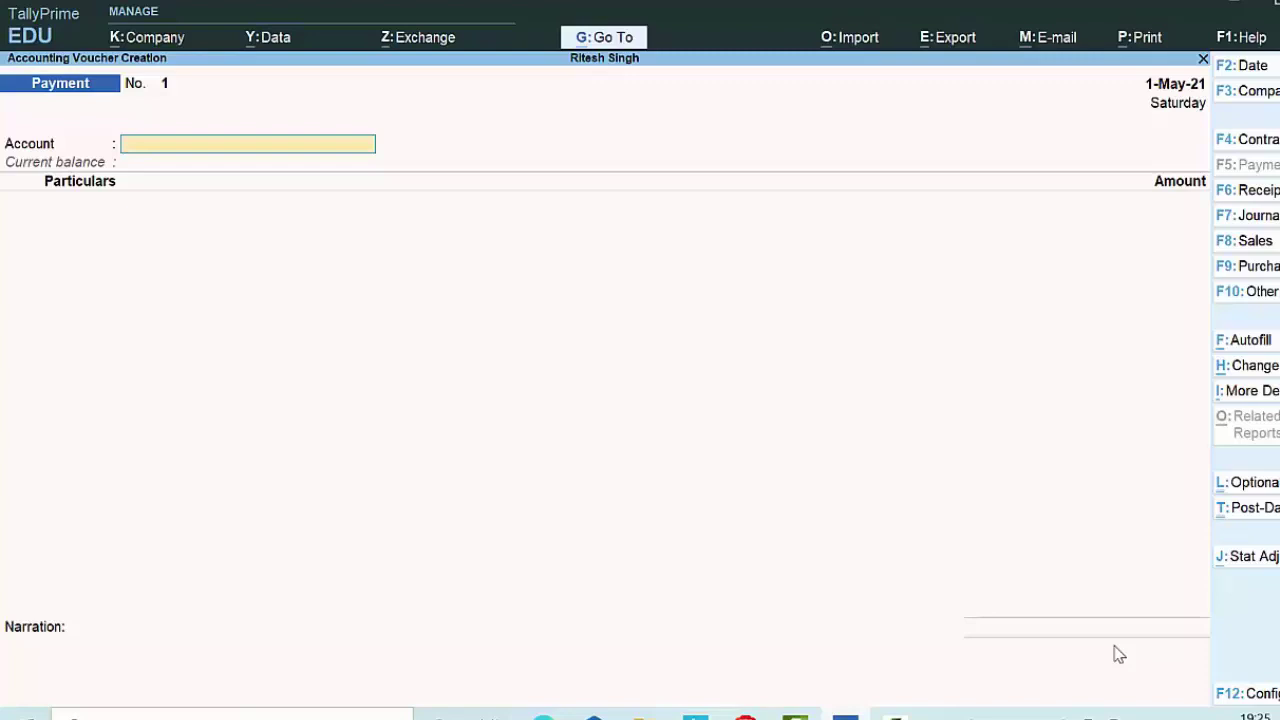
pyautogui.press('Escape')
pyautogui.press('y')
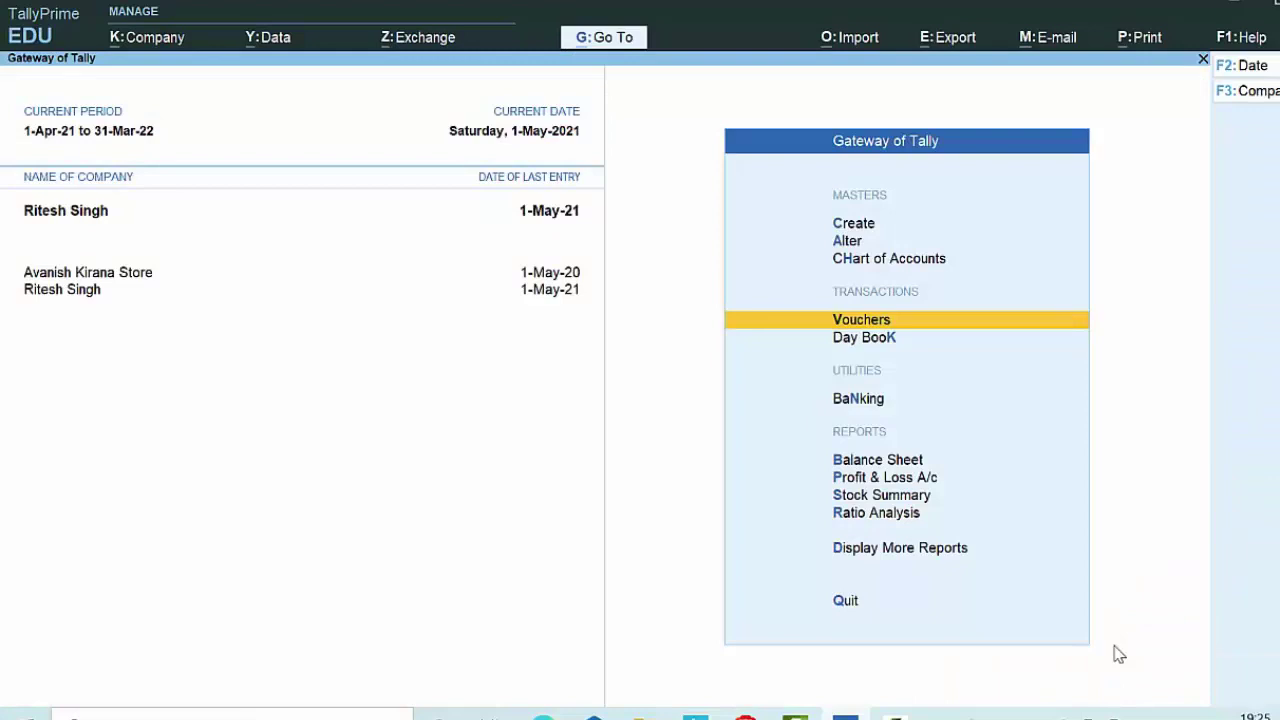
# Step: Go to Create in the Gateway of Tally to list the masters
pyautogui.press('Up')
pyautogui.press('Up')
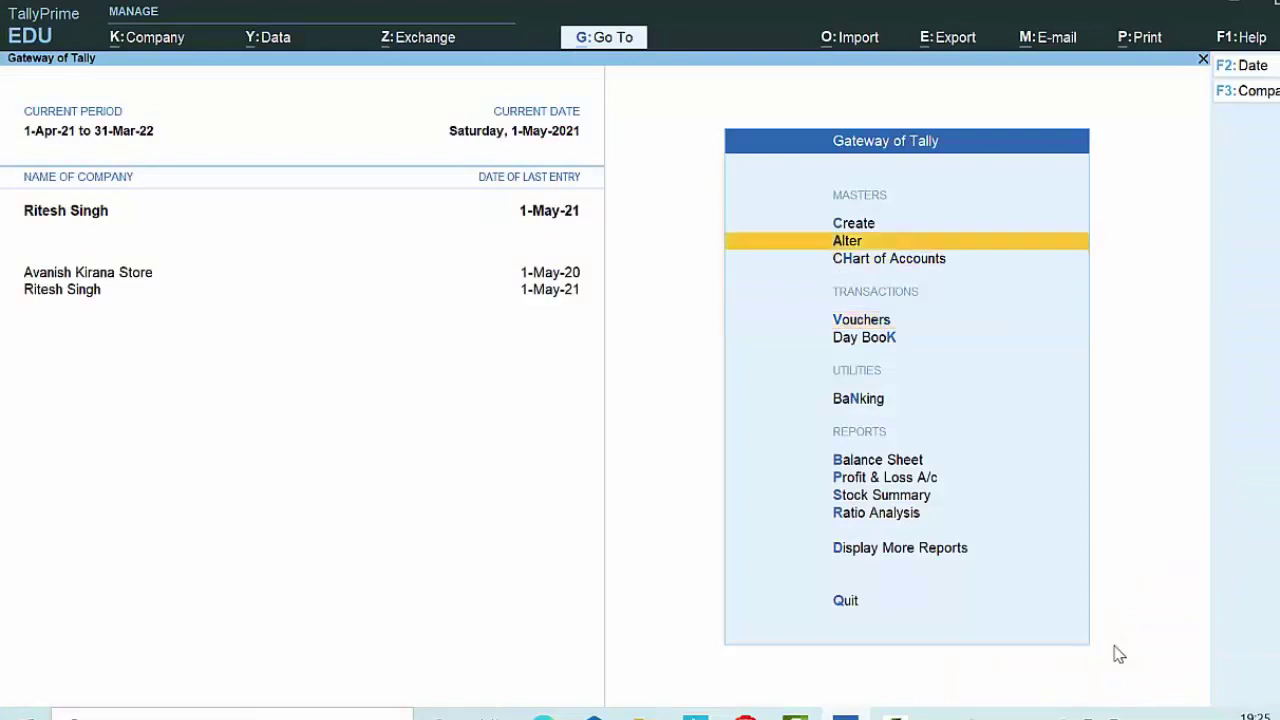
pyautogui.press('Up')
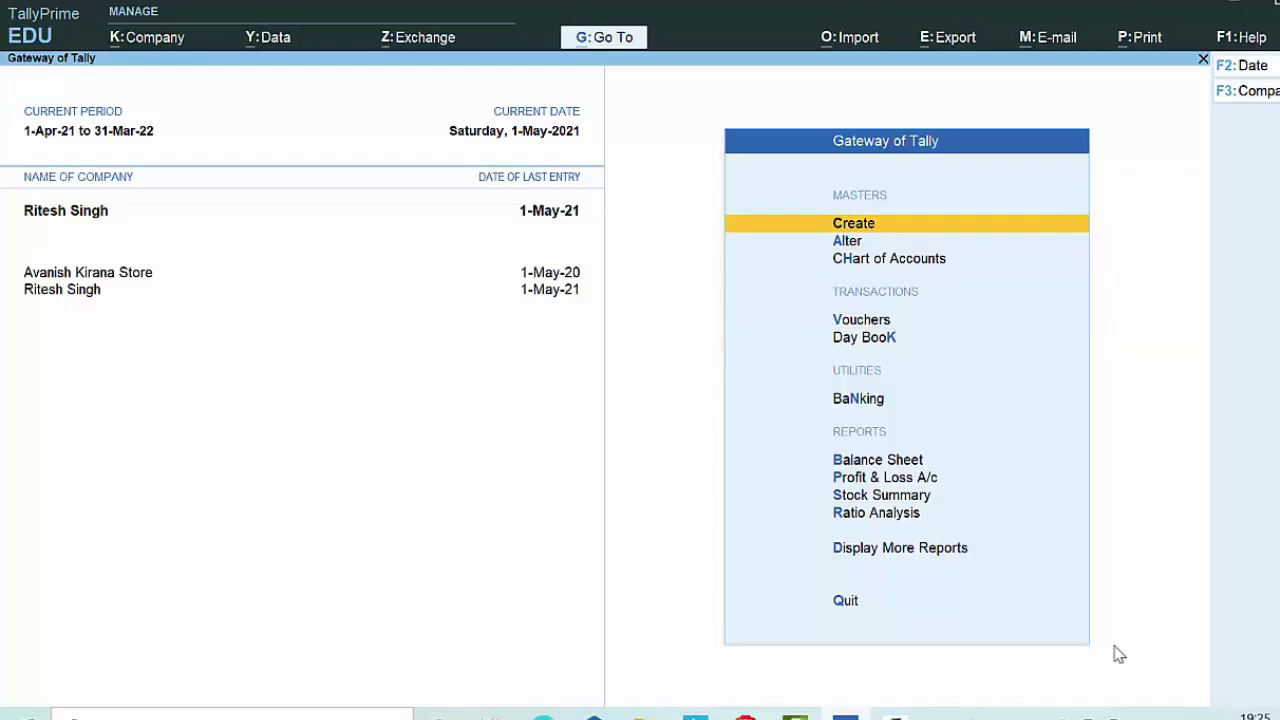
pyautogui.press('Return')
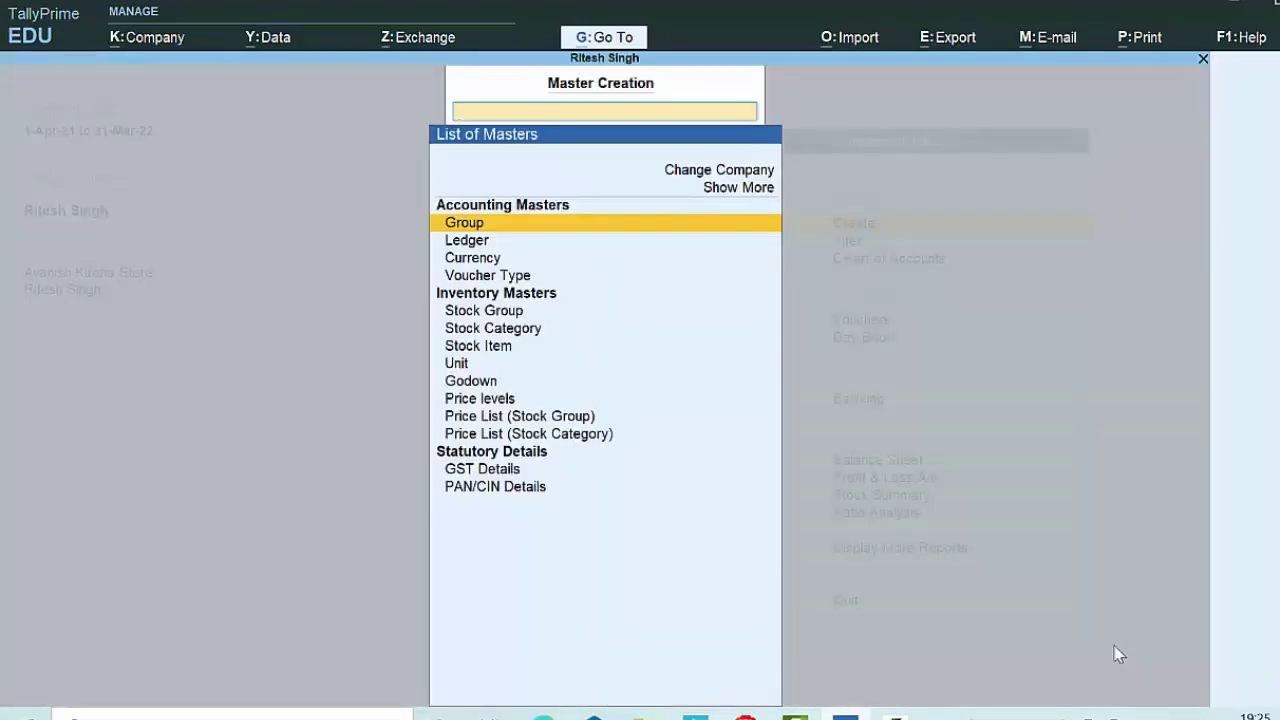
# Step: Create a ledger with the supplier's name under Sundry Creditors, keeping bill-by-bill and default details
pyautogui.press('Down')
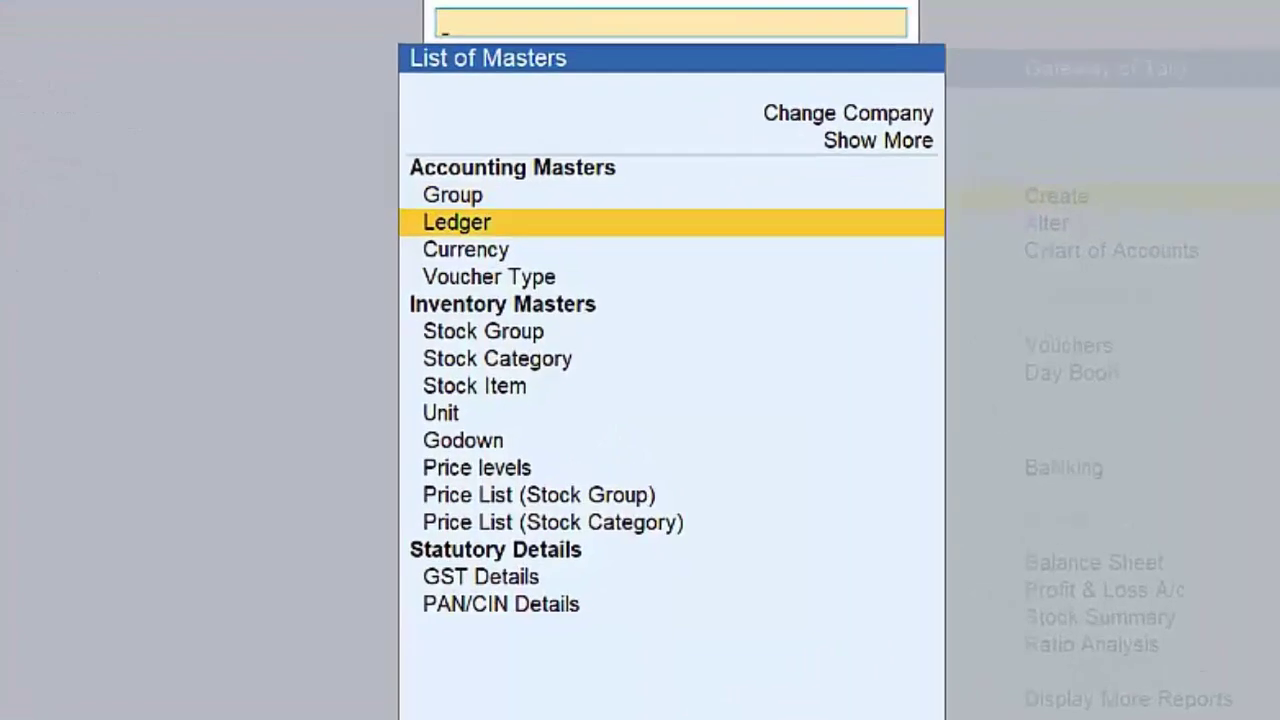
pyautogui.press('Return')
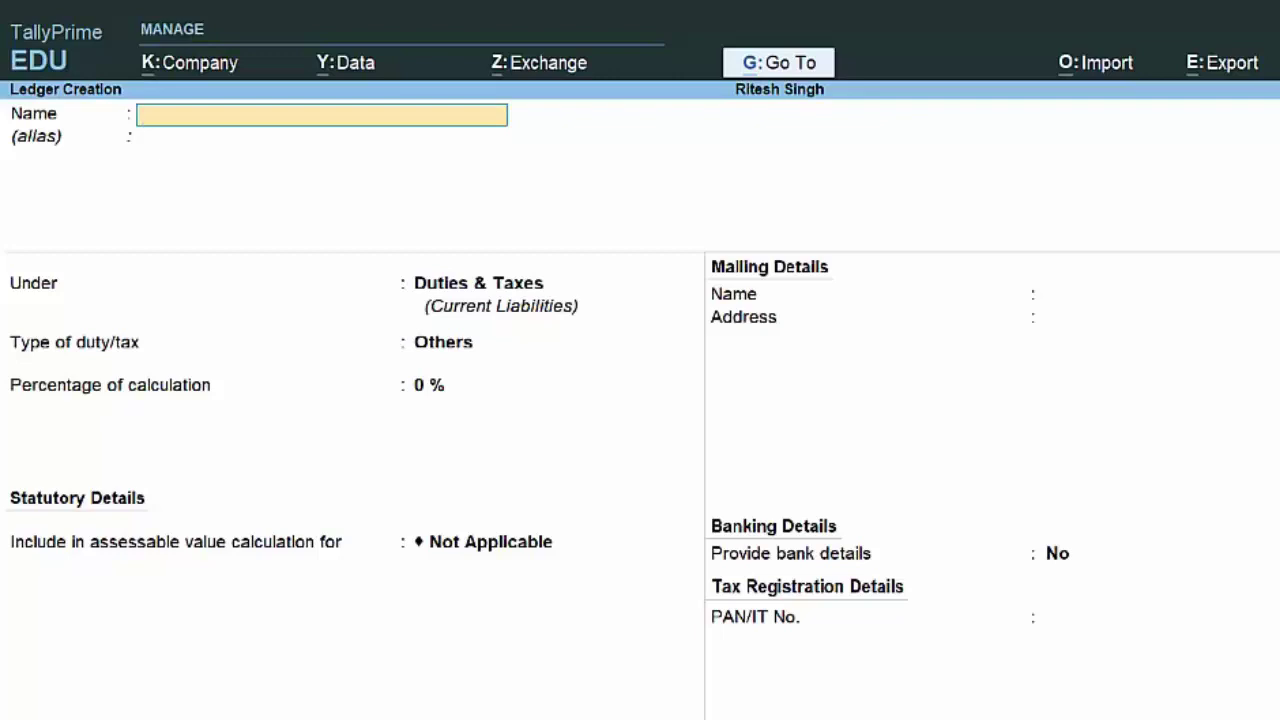
pyautogui.write('Ritesh C')
pyautogui.press('Return')
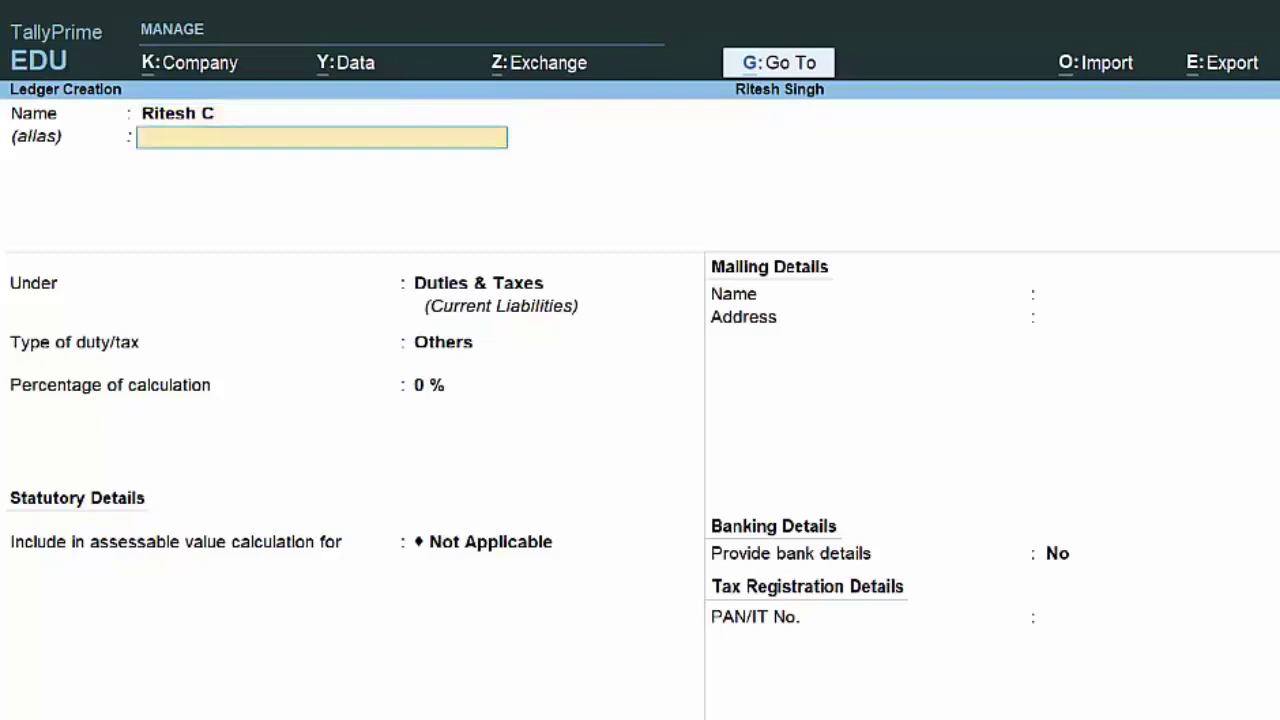
pyautogui.press('Return')
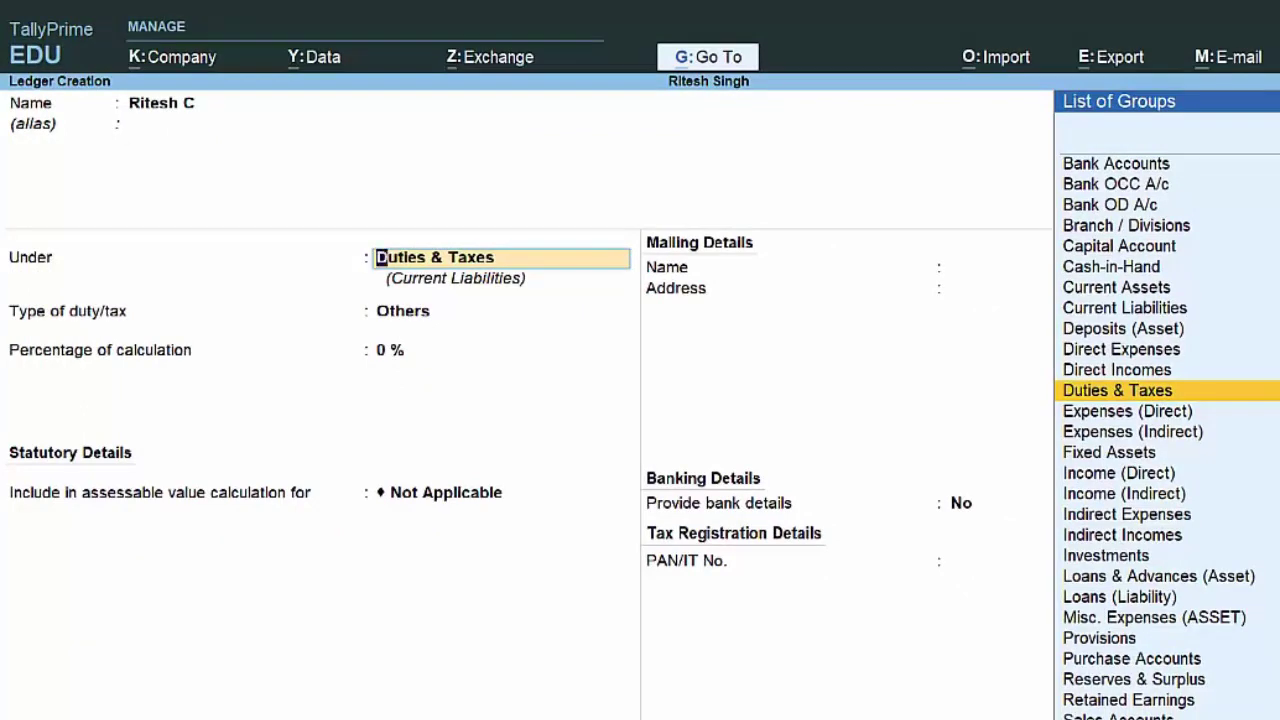
pyautogui.write('S')
pyautogui.press('Down')
pyautogui.press('Down')
pyautogui.press('Down')
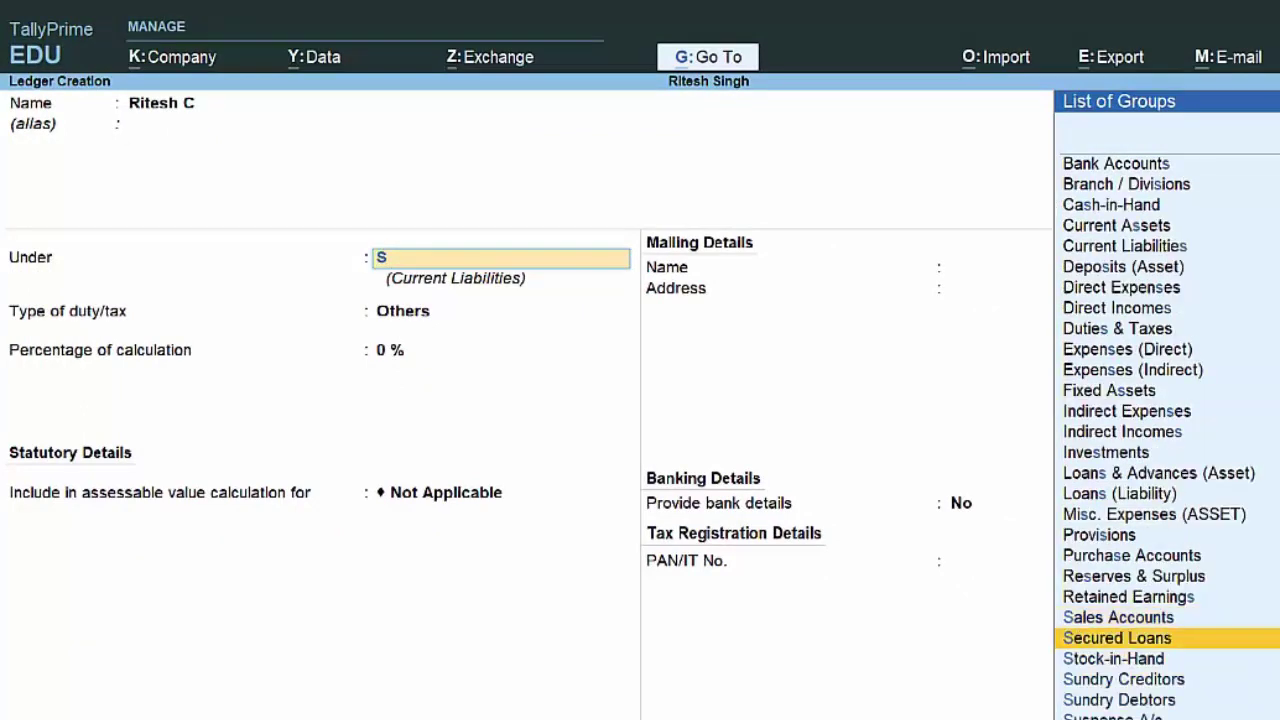
pyautogui.press('Return')
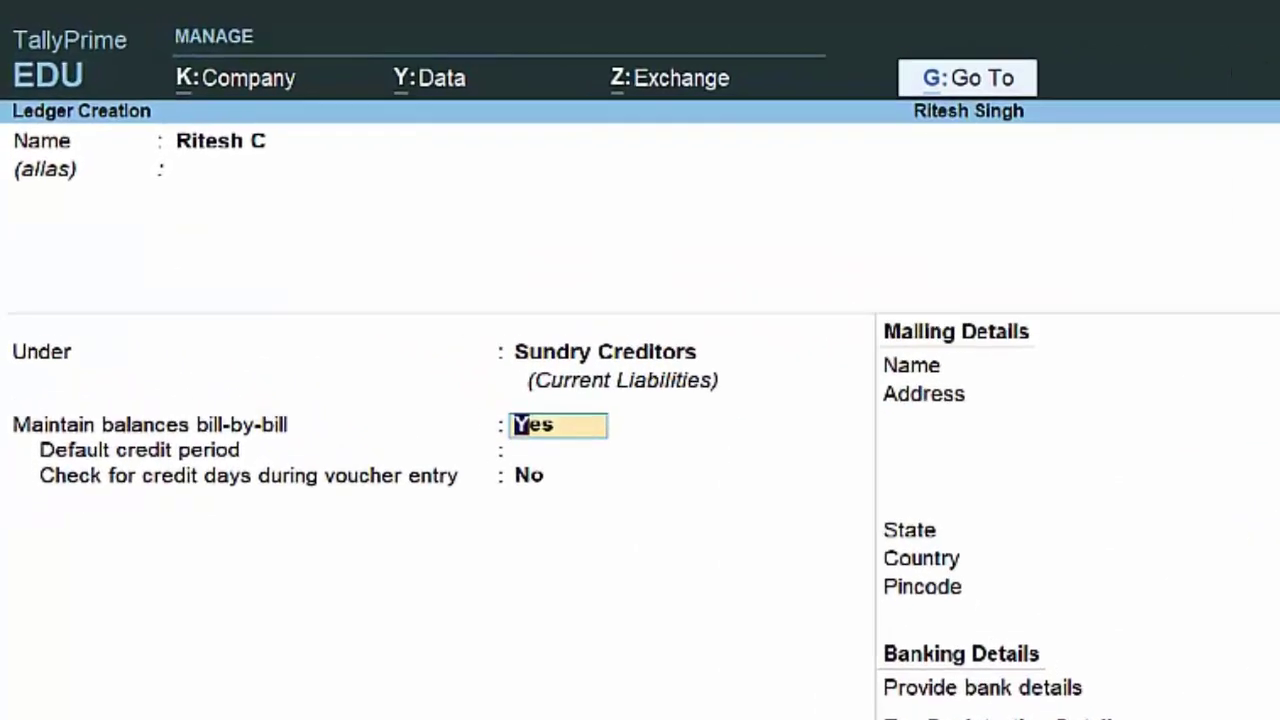
pyautogui.press('Return')
pyautogui.press('Return')
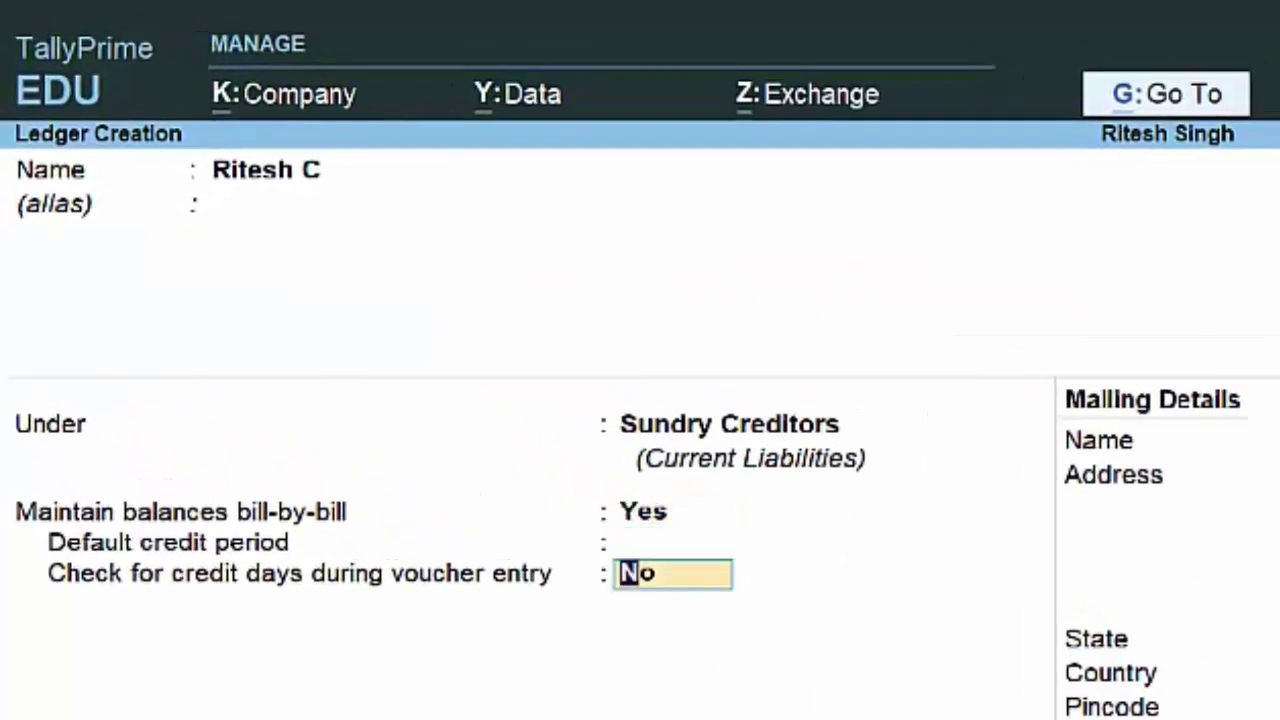
pyautogui.press('Return')
pyautogui.press('Return')
pyautogui.press('Return')
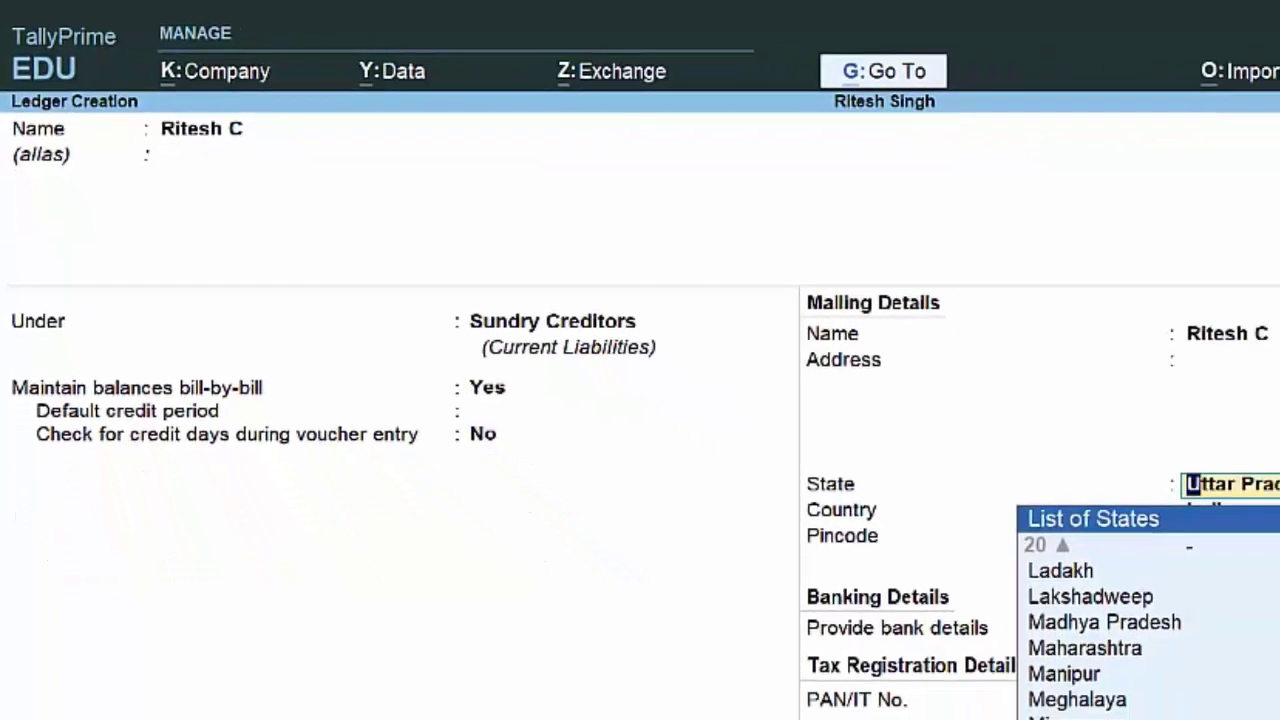
pyautogui.press('Return')
pyautogui.press('Return')
pyautogui.press('Return')
pyautogui.press('Return')
pyautogui.press('Return')
pyautogui.press('Return')
pyautogui.press('Return')
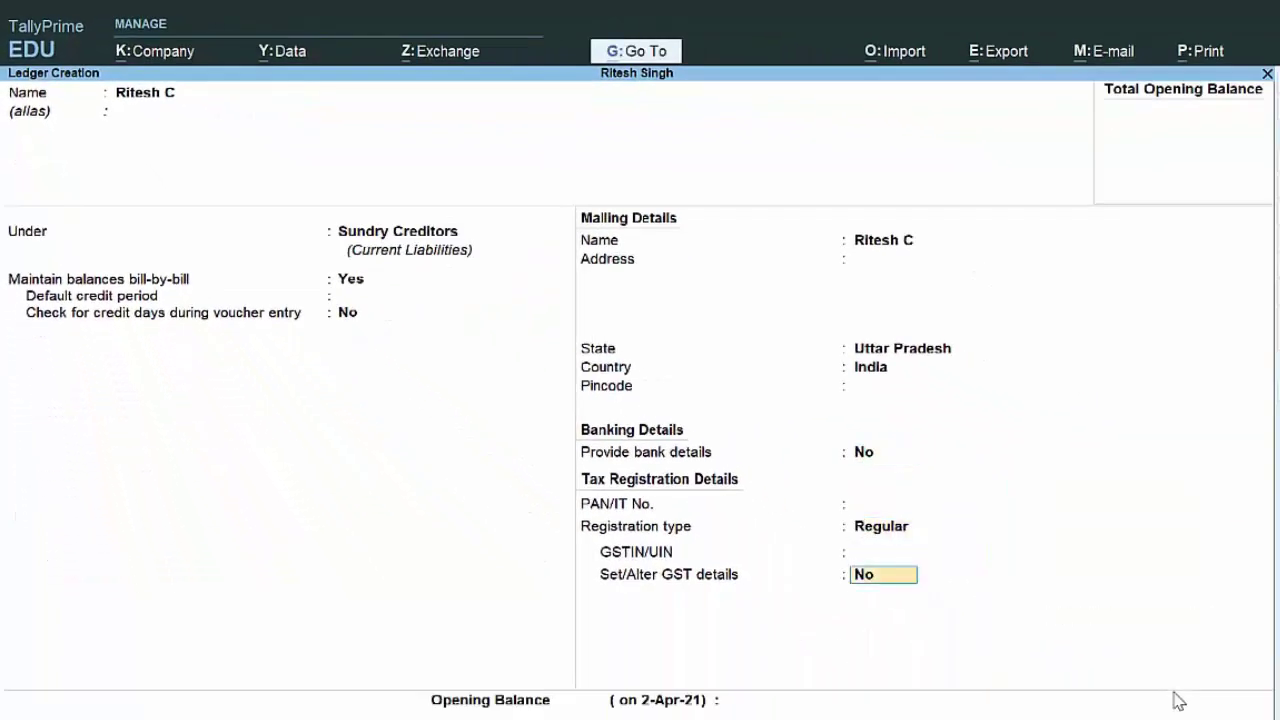
pyautogui.press('Return')
pyautogui.press('Return')
pyautogui.press('Return')
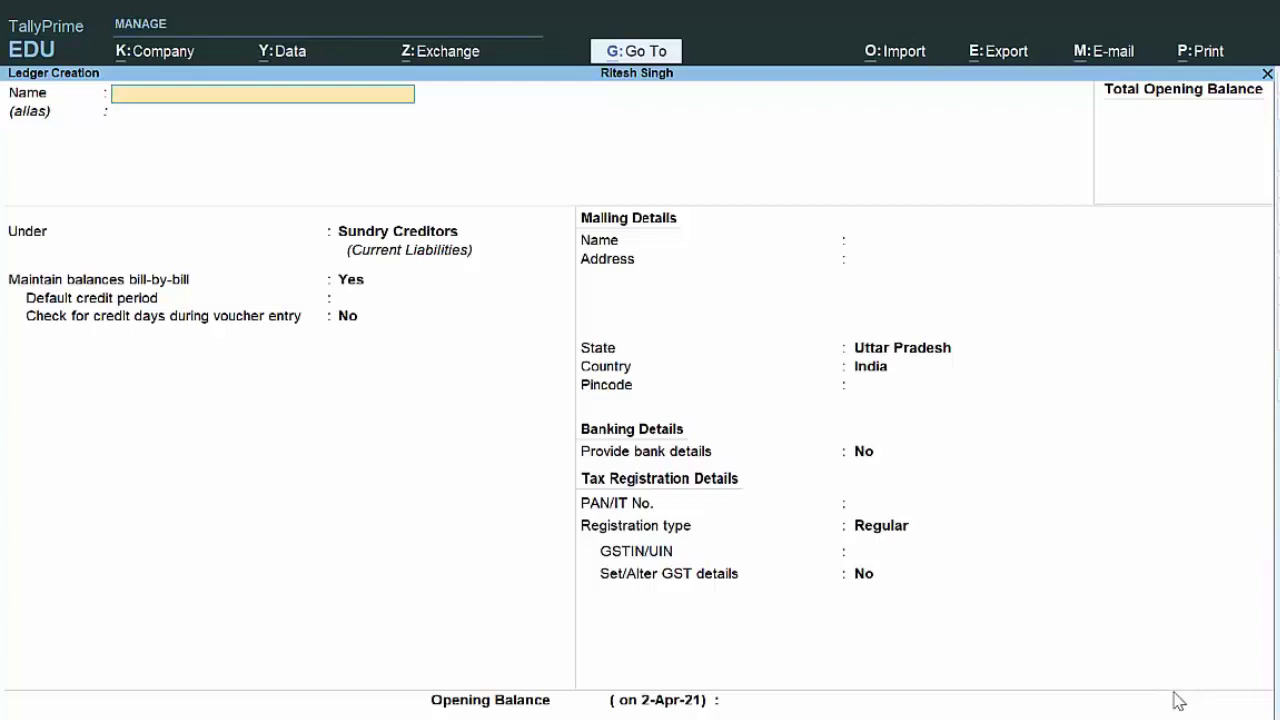
pyautogui.press('Escape')
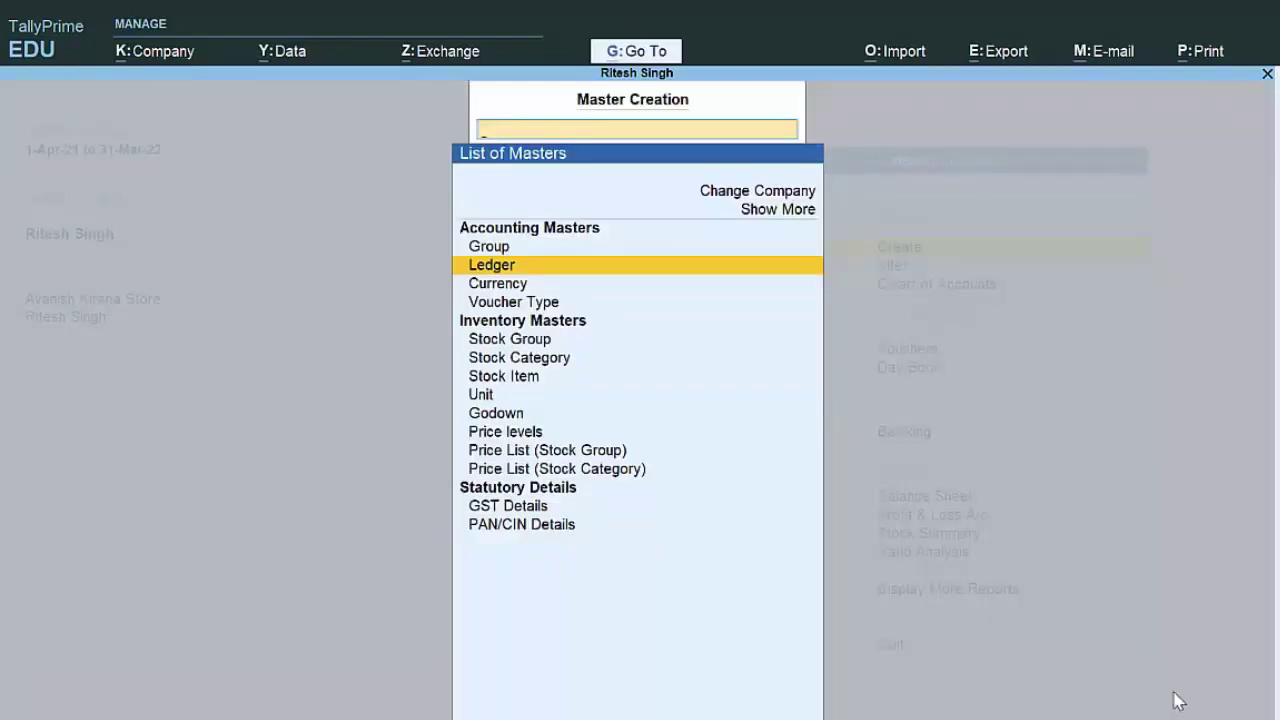
# Step: Start a purchase voucher and enter the supplier's invoice number
pyautogui.press('Escape')
pyautogui.press('v')
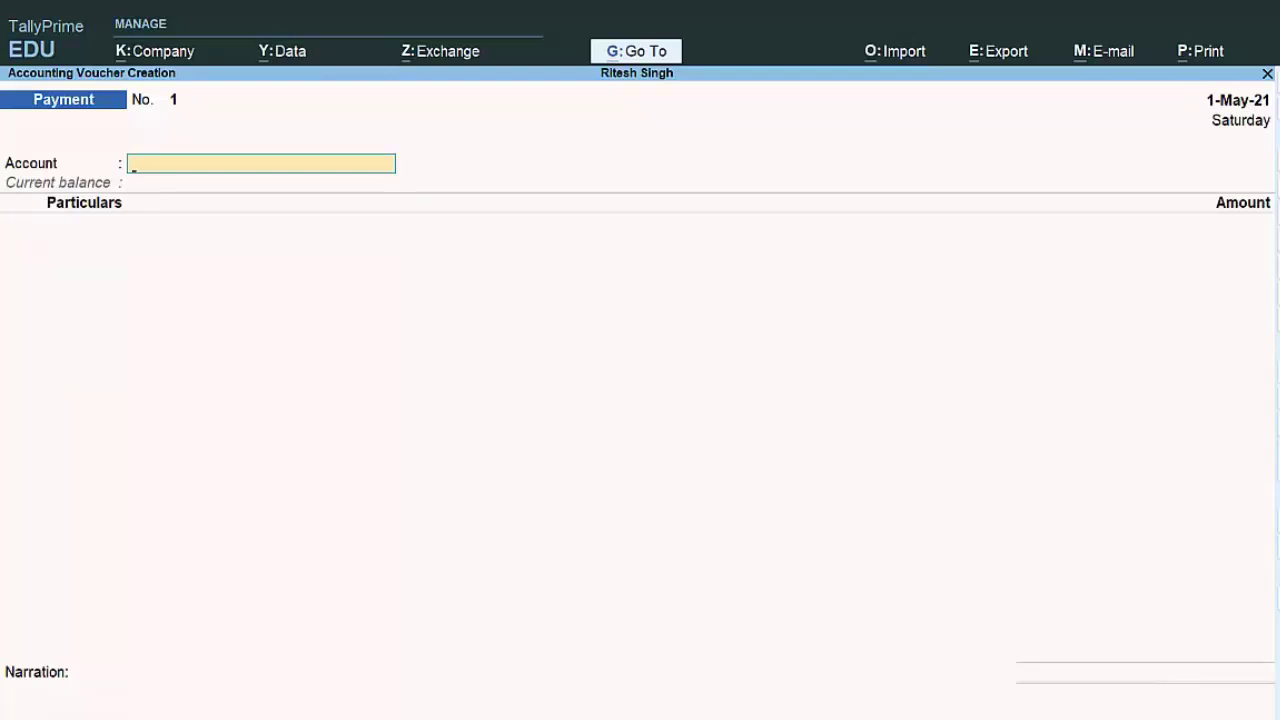
pyautogui.press('F9')
pyautogui.write('564647')
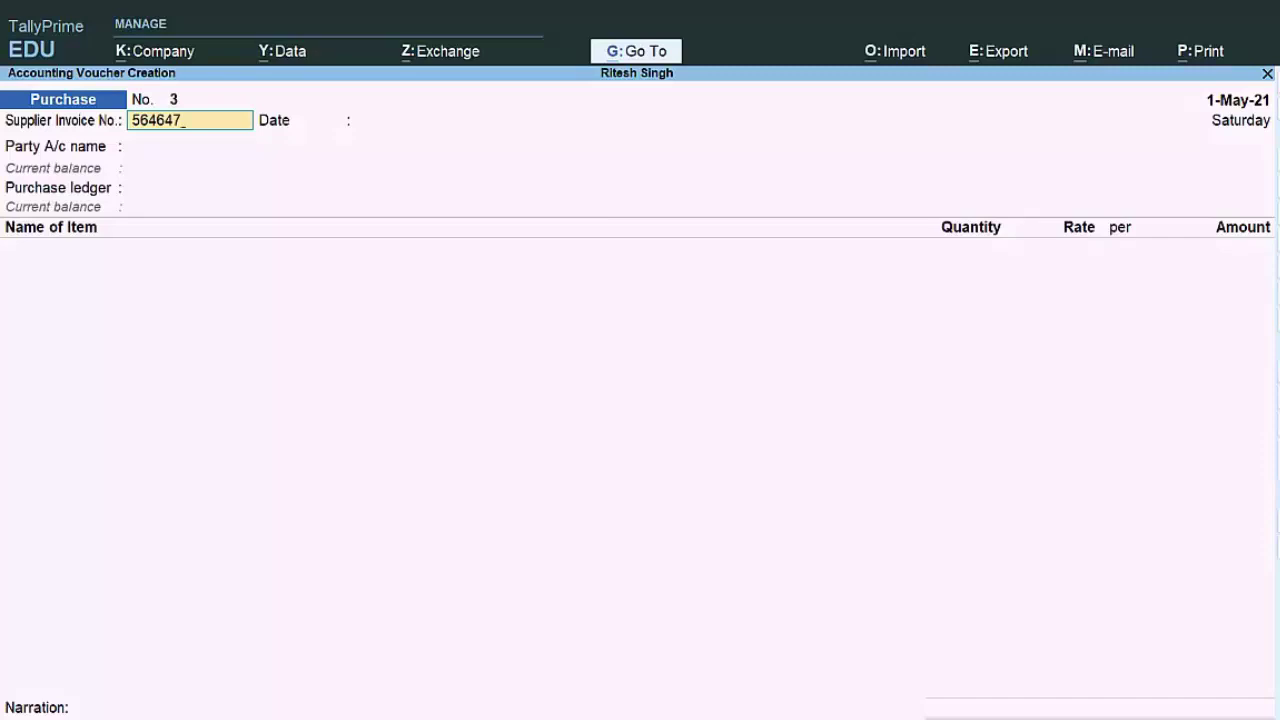
pyautogui.press('Return')
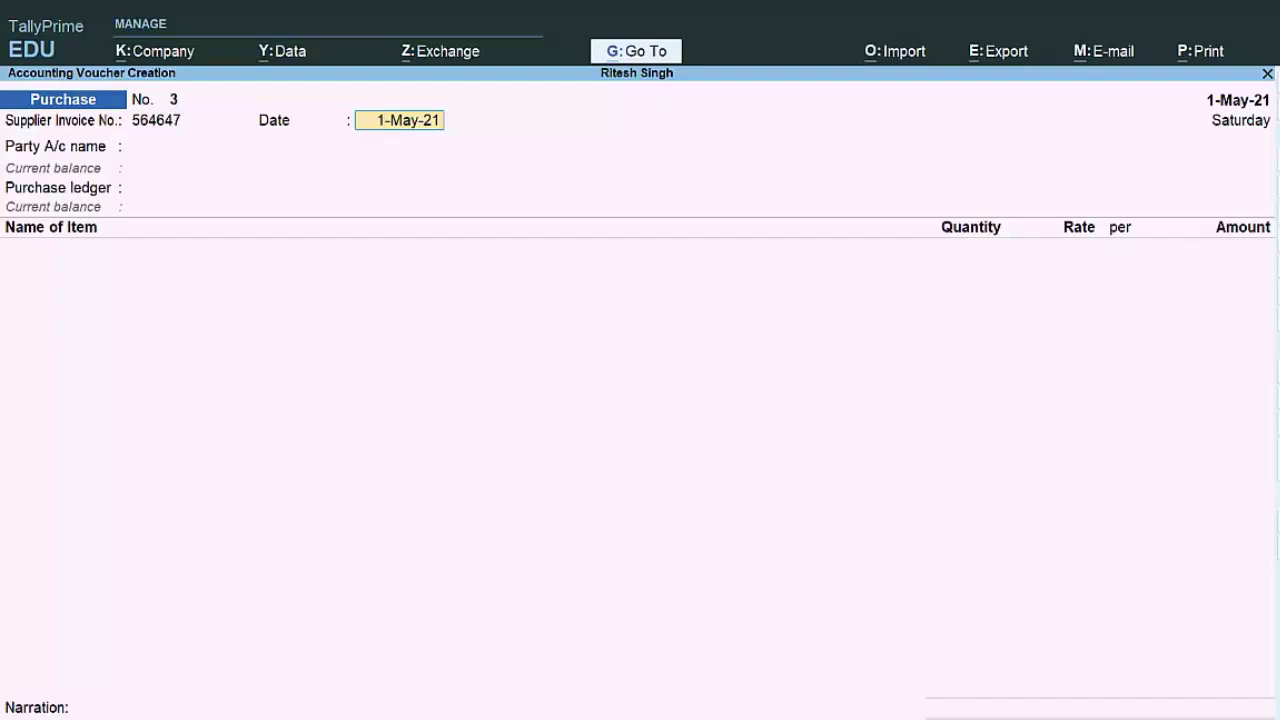
# Step: Date the voucher 2-May-21 and choose the new supplier ledger as party
pyautogui.press('F2')
pyautogui.write('2-5-21')
pyautogui.press('Return')
pyautogui.write('2-')
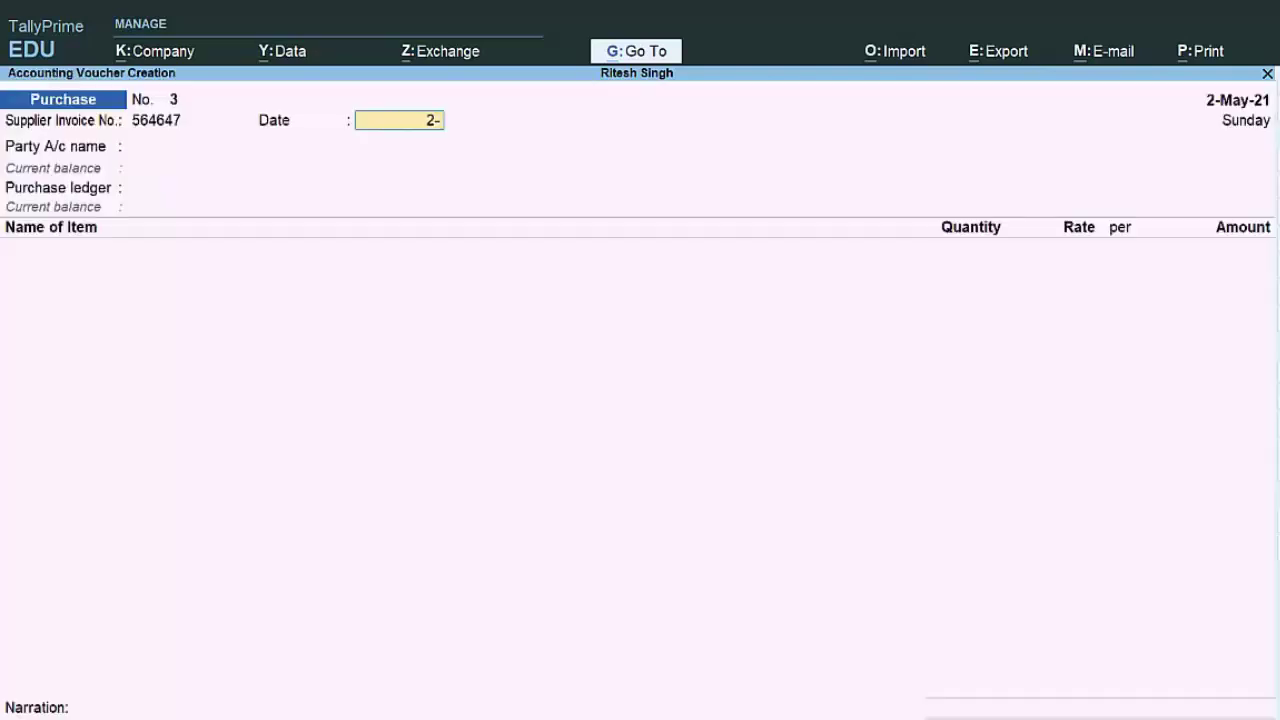
pyautogui.write('5-21')
pyautogui.press('Return')
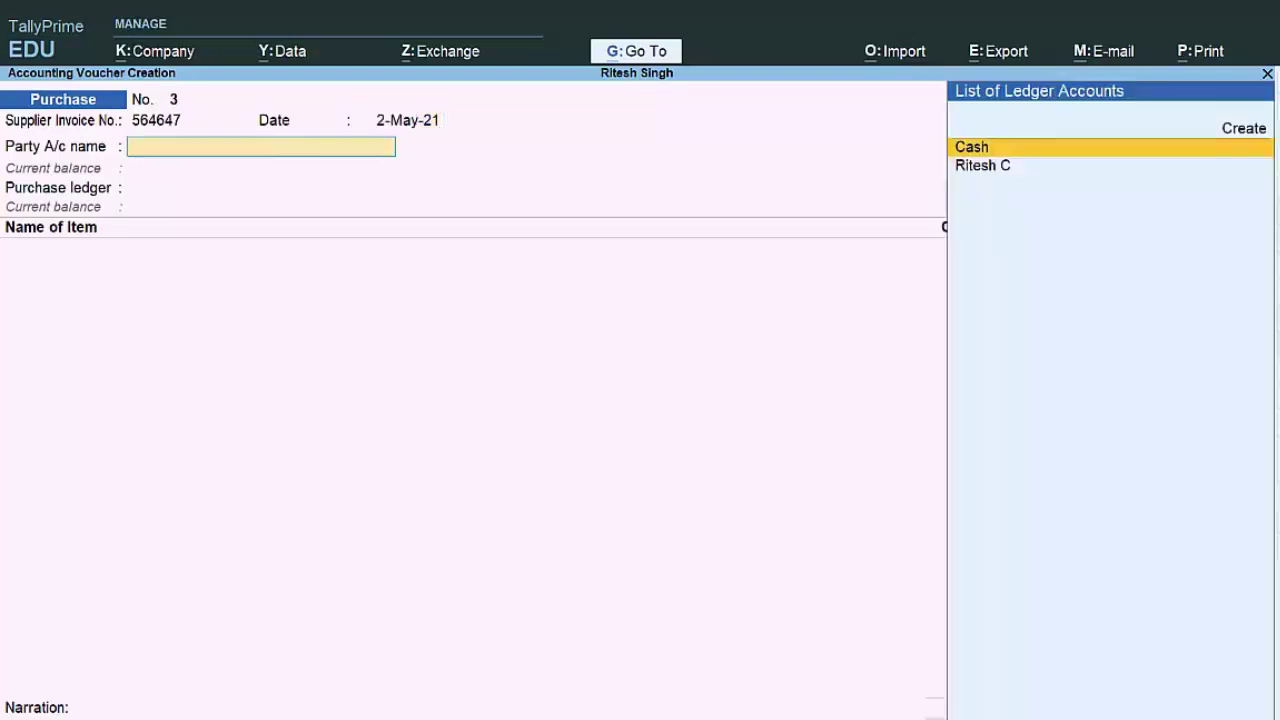
pyautogui.press('Down')
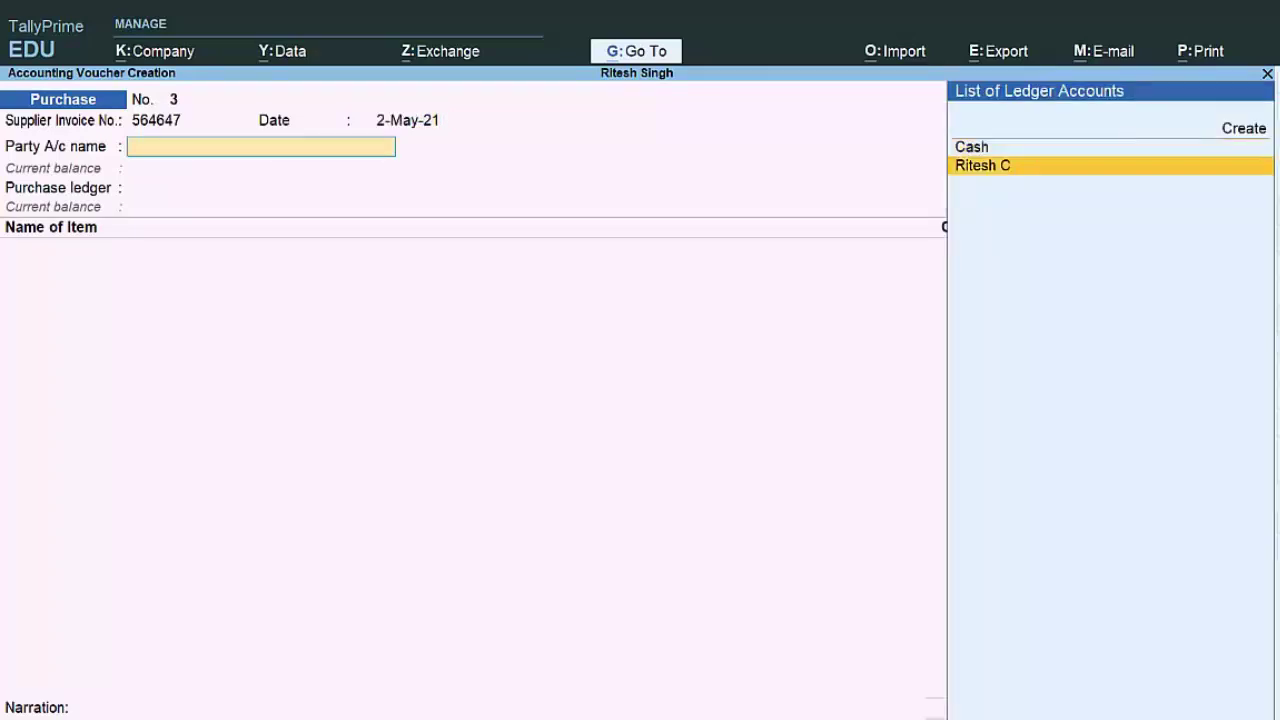
pyautogui.press('Return')
pyautogui.press('Return')
pyautogui.press('Return')
pyautogui.press('Return')
pyautogui.press('Return')
pyautogui.press('Return')
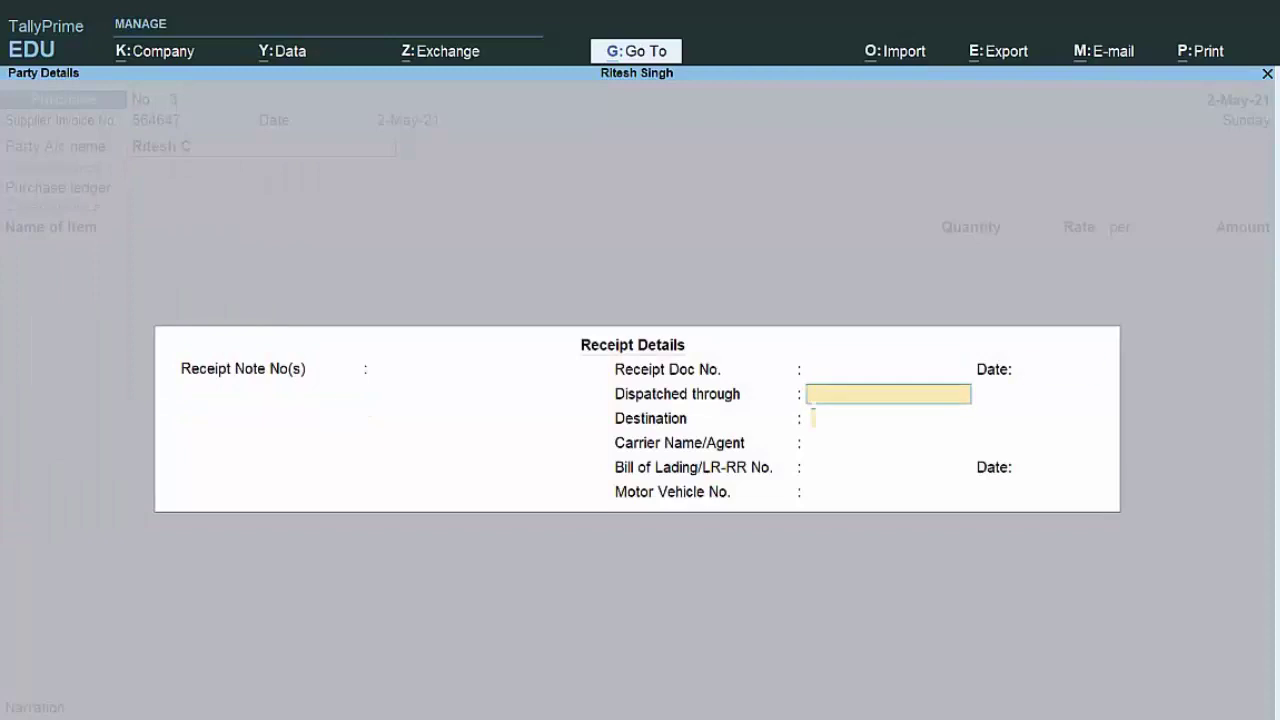
pyautogui.press('Return')
pyautogui.press('Return')
pyautogui.press('Return')
pyautogui.press('Return')
pyautogui.press('Return')
pyautogui.press('Return')
pyautogui.press('Return')
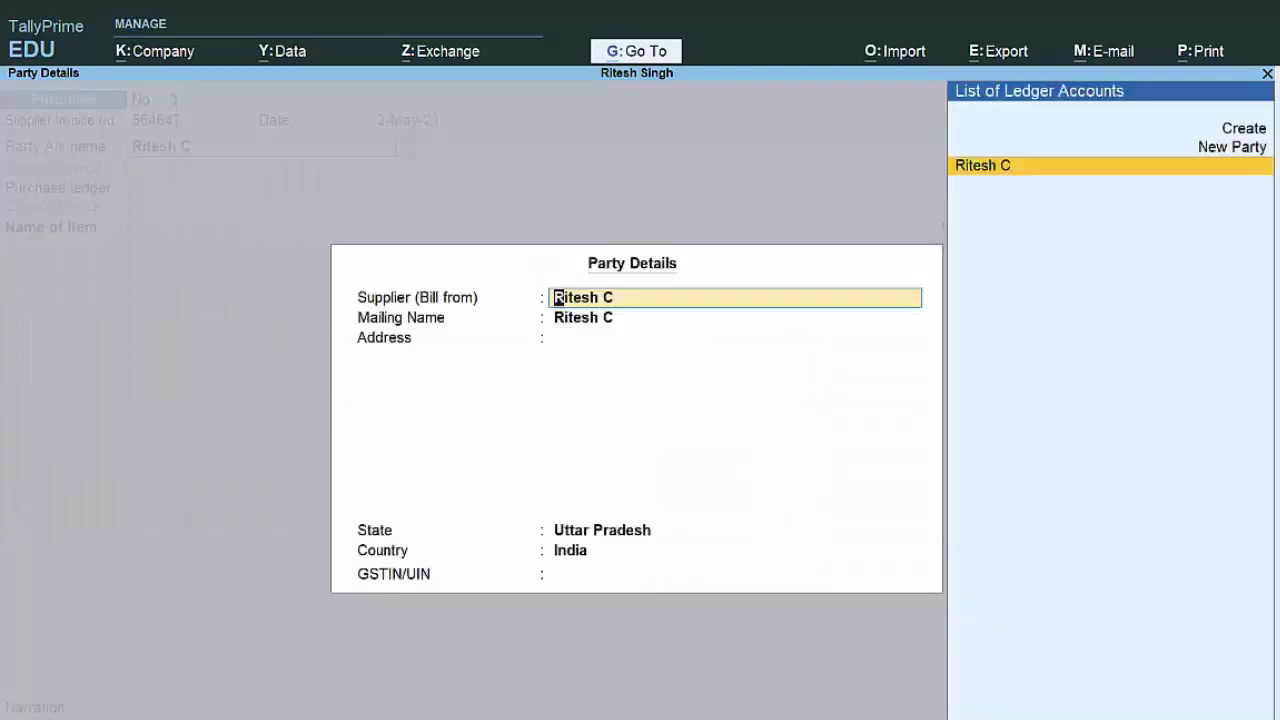
pyautogui.press('Return')
pyautogui.press('Return')
pyautogui.press('Return')
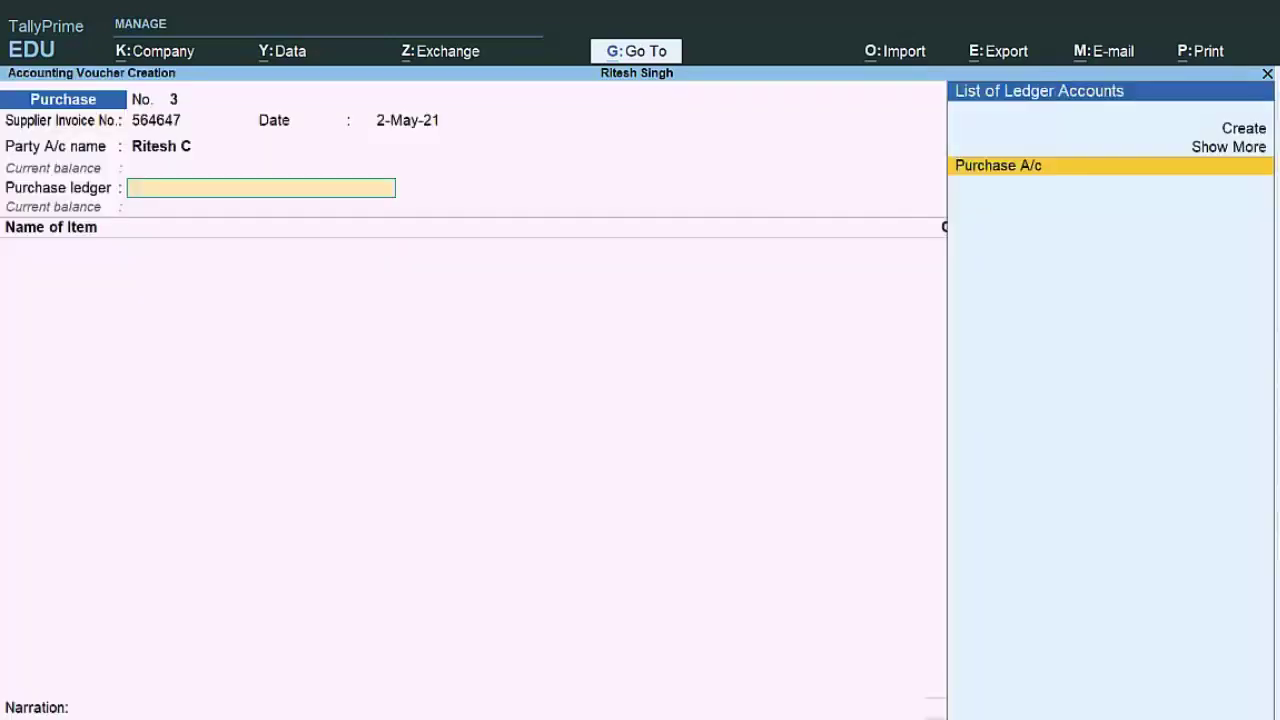
pyautogui.press('Return')
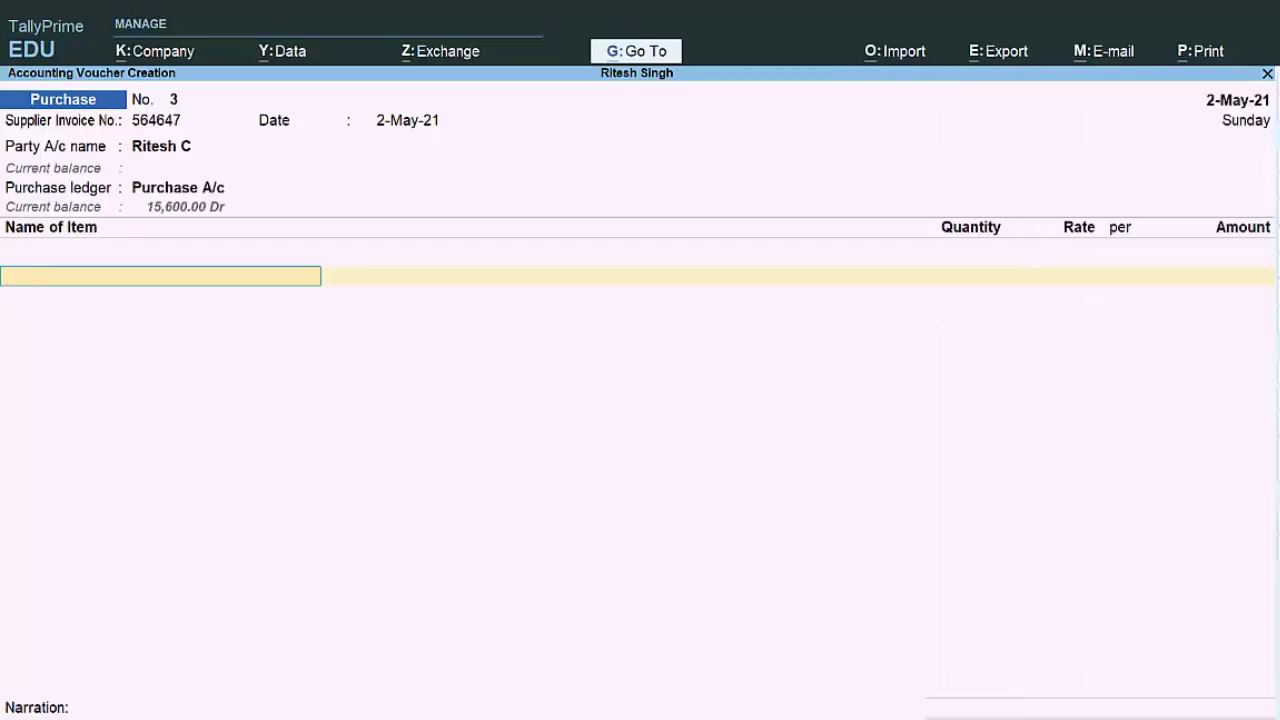
# Step: Enter Anik Ghee (5 kg at 850.00) and Caraway (5 kg at 450.00) as the first two item lines
pyautogui.write('K')
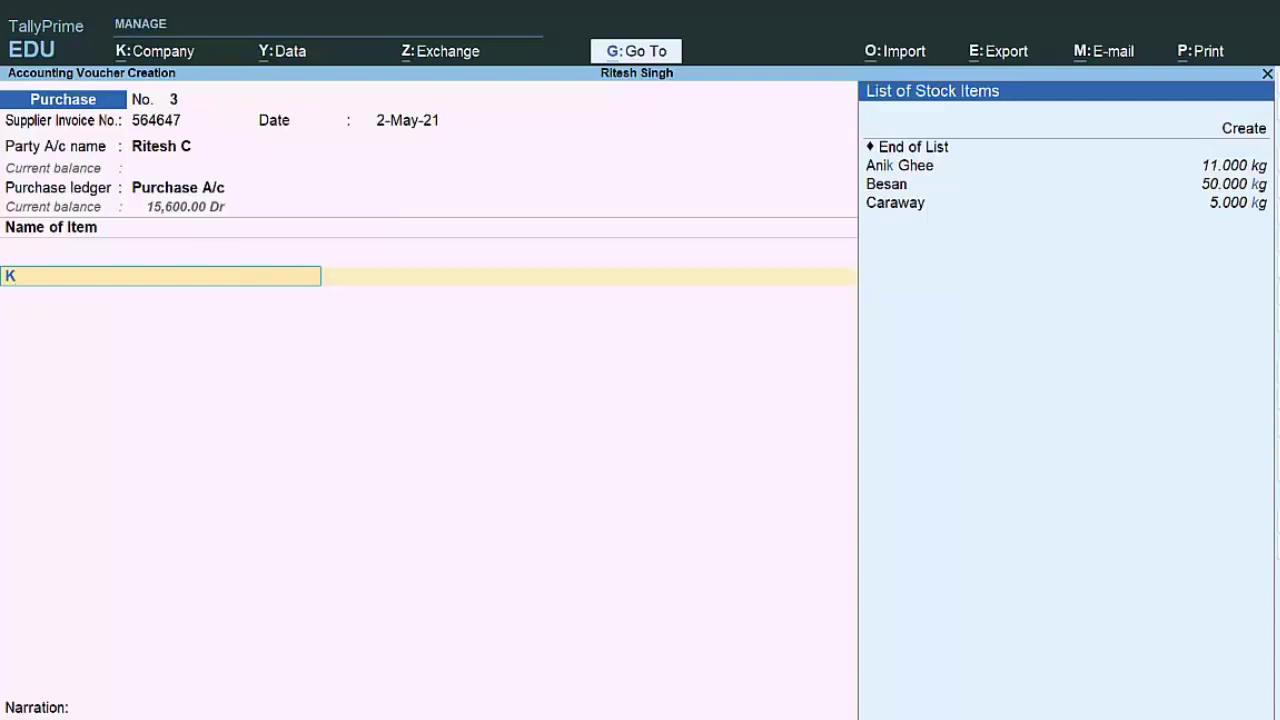
pyautogui.press('Return')
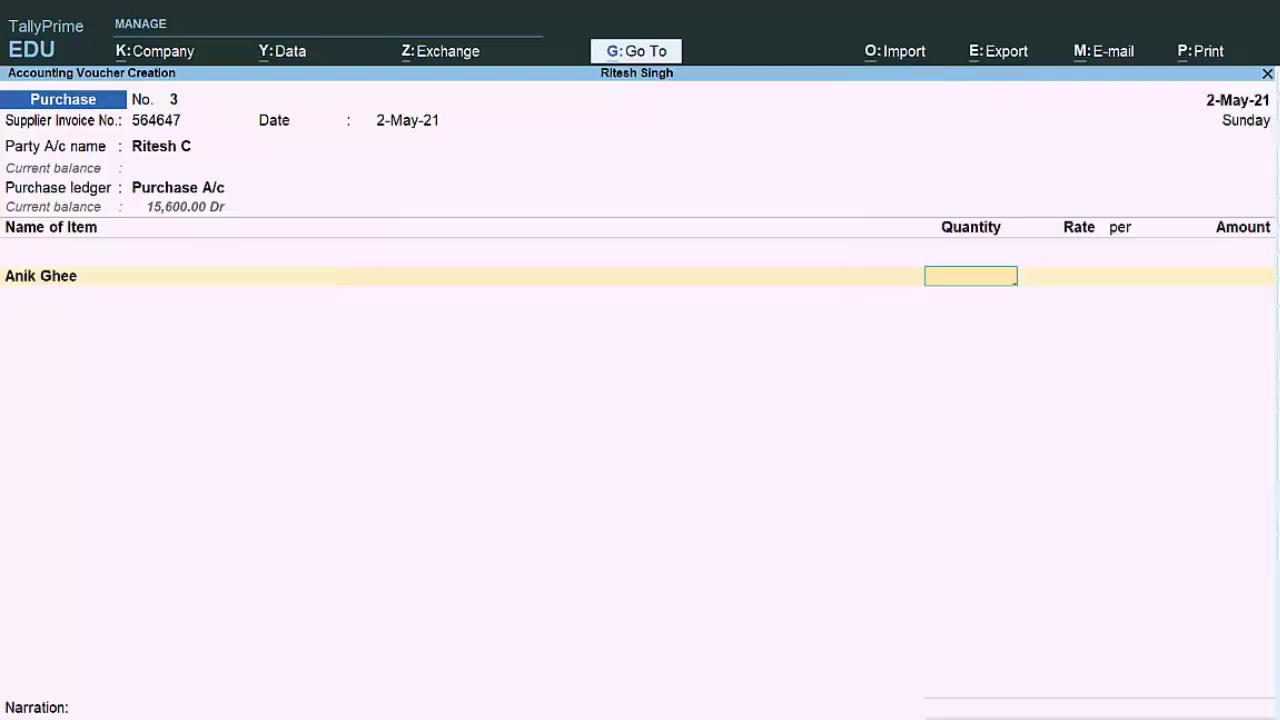
pyautogui.write('5')
pyautogui.press('Return')
pyautogui.press('Return')
pyautogui.press('Return')
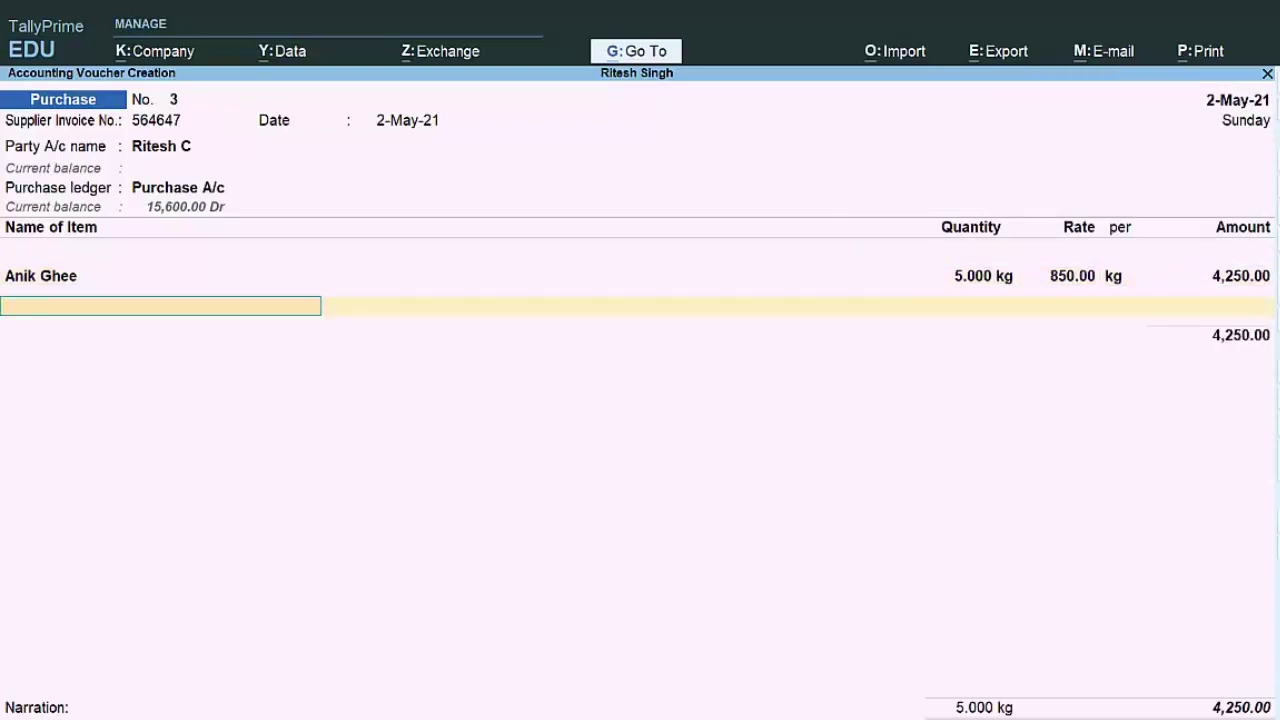
pyautogui.write('C')
pyautogui.press('Return')
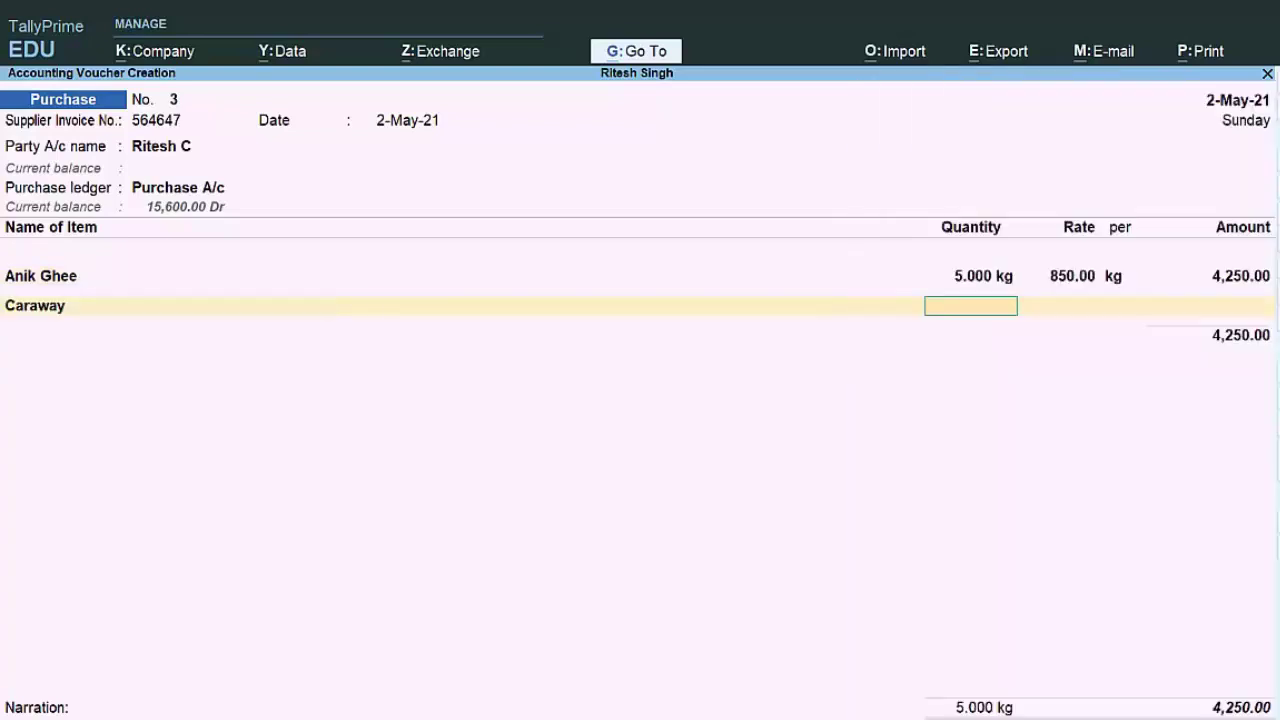
pyautogui.write('5')
pyautogui.press('Return')
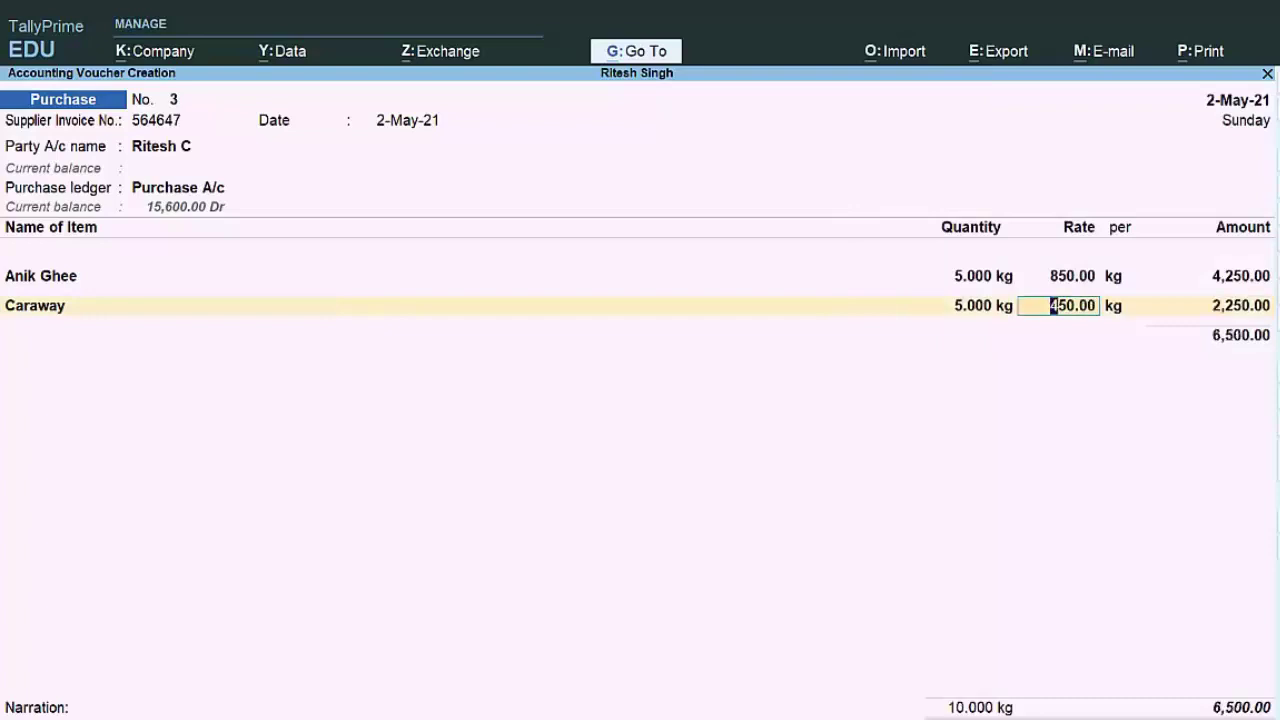
pyautogui.press('Return')
pyautogui.press('Return')
pyautogui.press('Return')
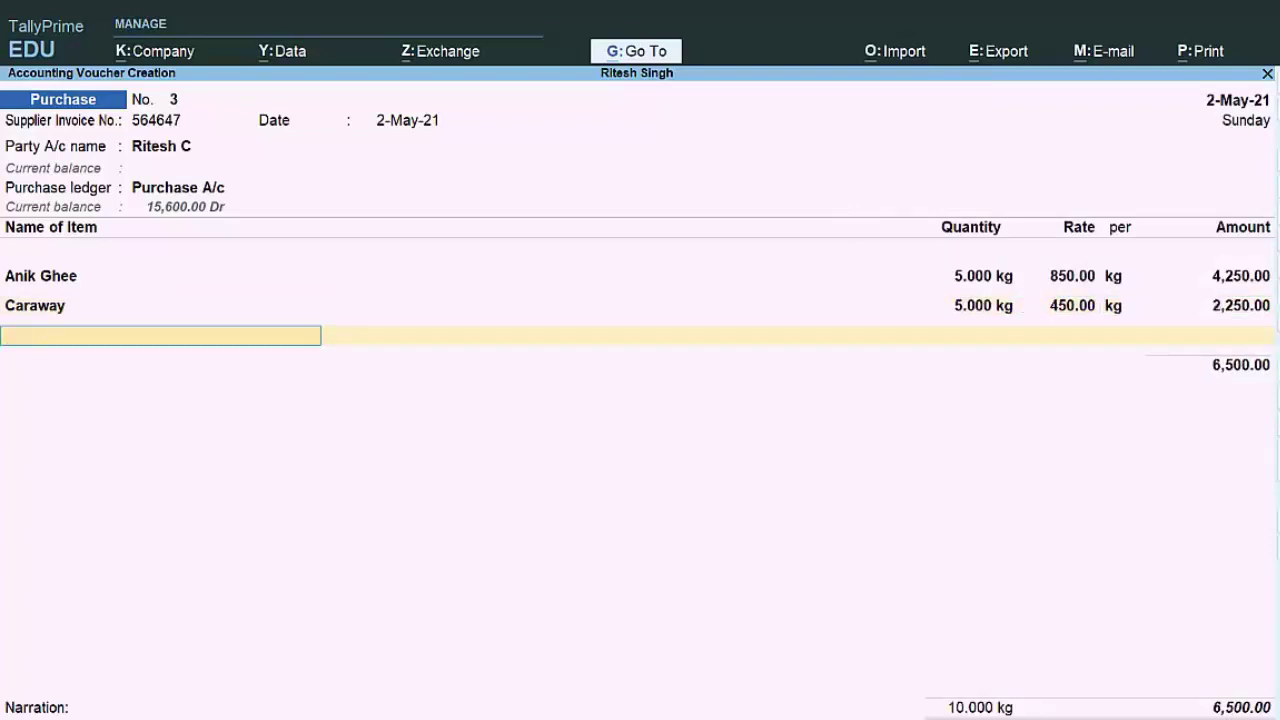
# Step: Add Besan as 5 kg at 80.00 and close the item lines at 6,900.00
pyautogui.write('C')
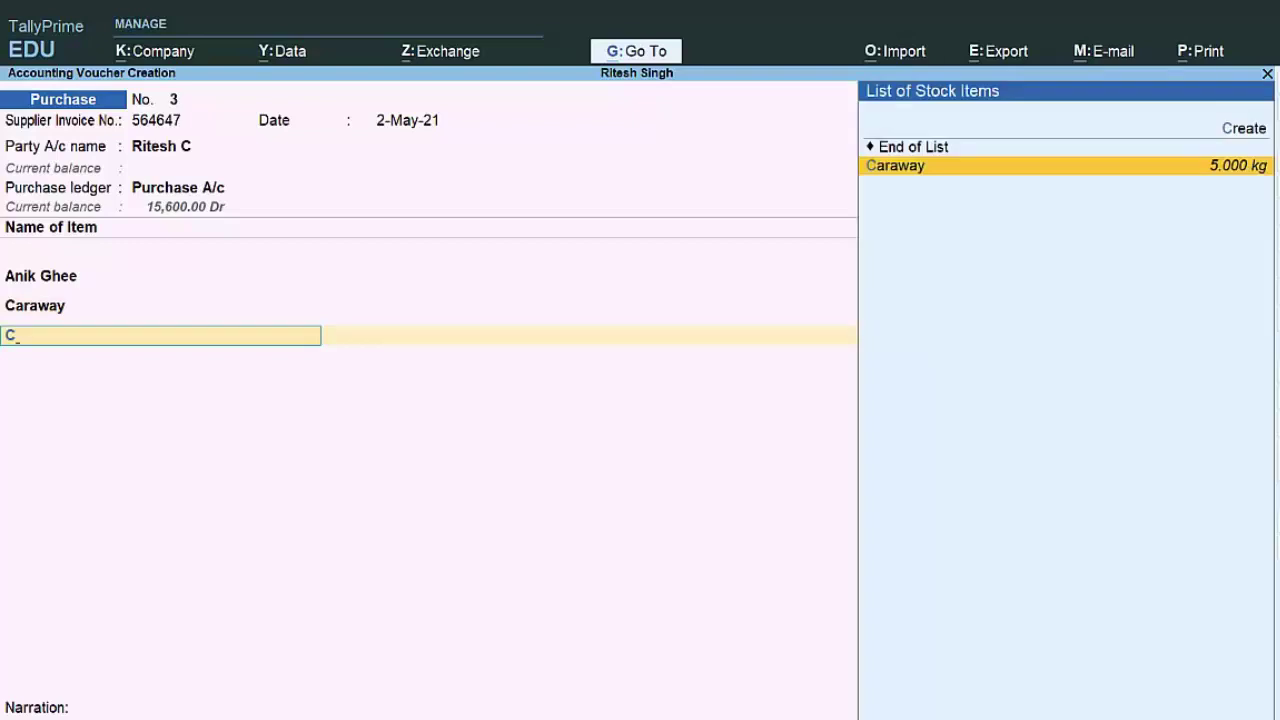
pyautogui.press('BackSpace')
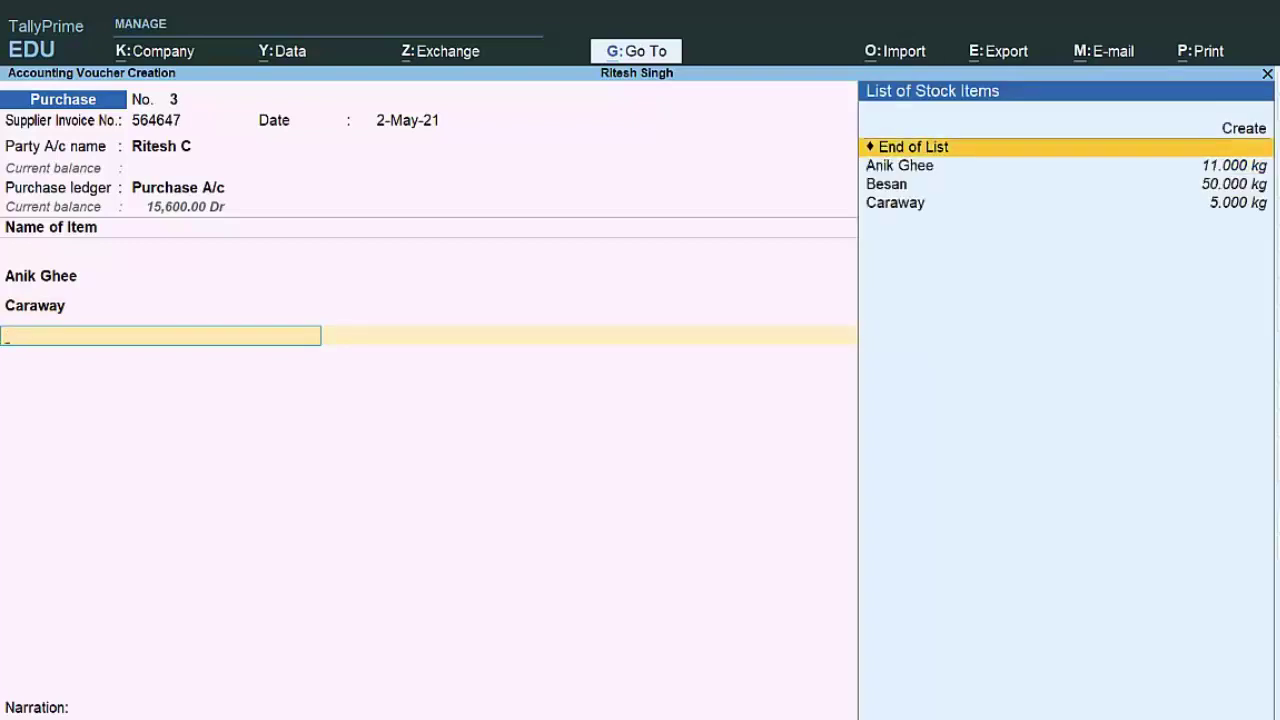
pyautogui.press('Down')
pyautogui.press('Down')
pyautogui.press('Return')
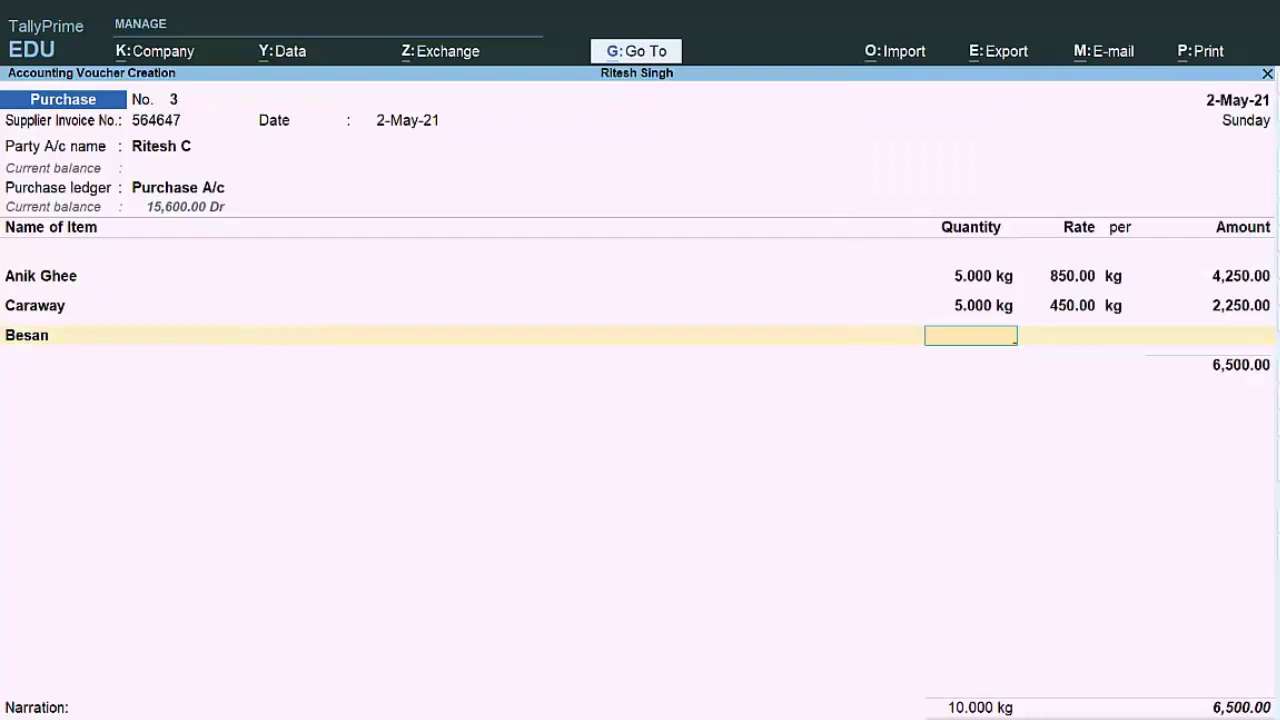
pyautogui.write('5')
pyautogui.press('Return')
pyautogui.press('Return')
pyautogui.press('Return')
pyautogui.press('Return')
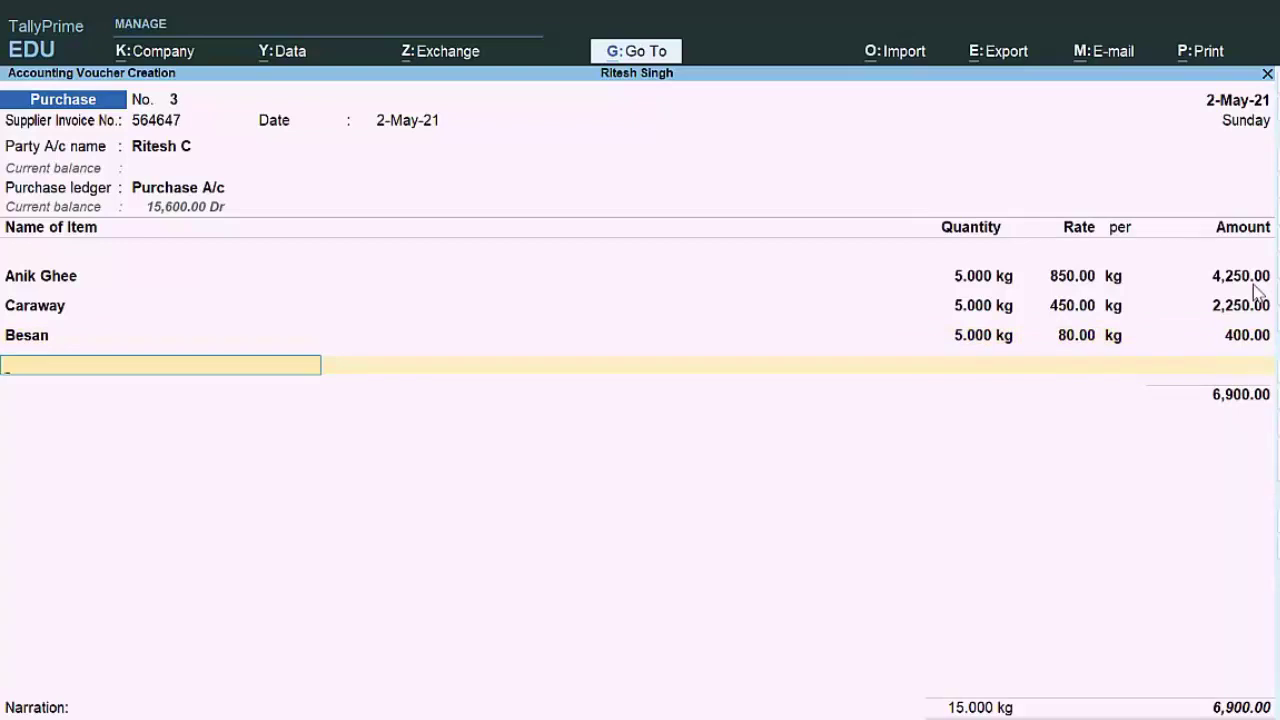
pyautogui.press('Return')
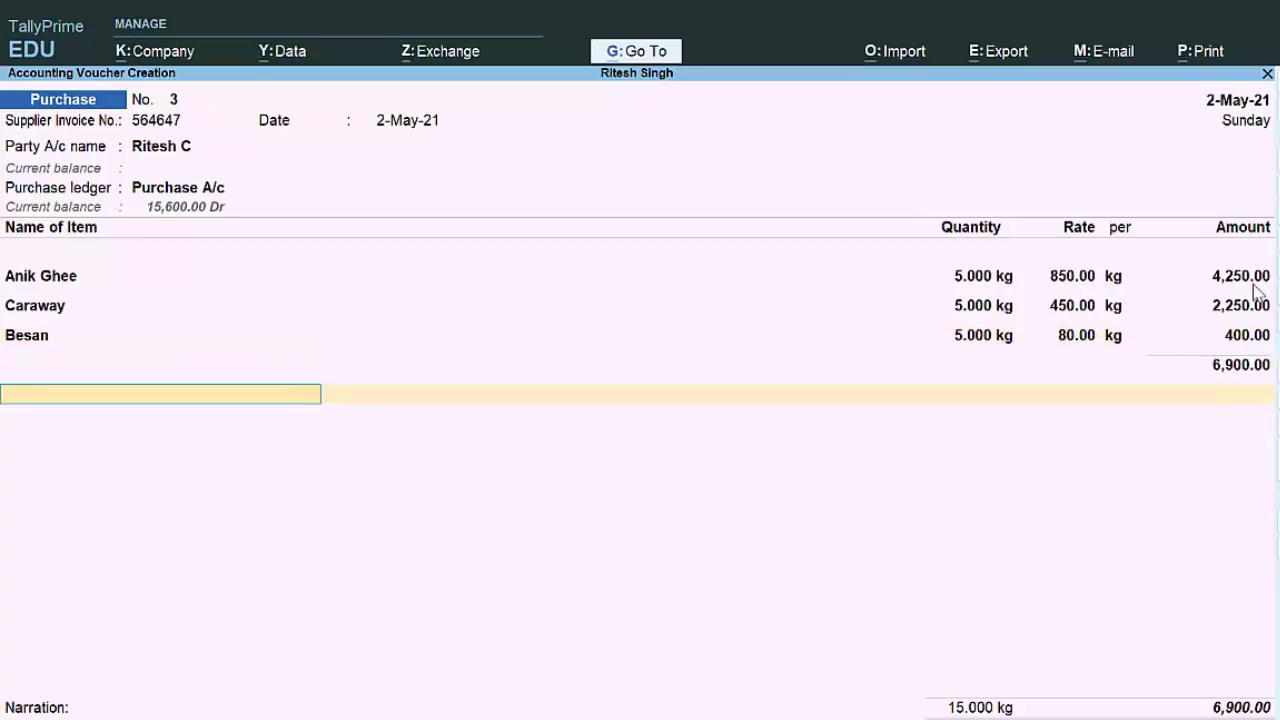
# Step: Add Cgst and Sgst ledgers at 527.25 each and save the voucher totalling 7,954.50
pyautogui.write('C')
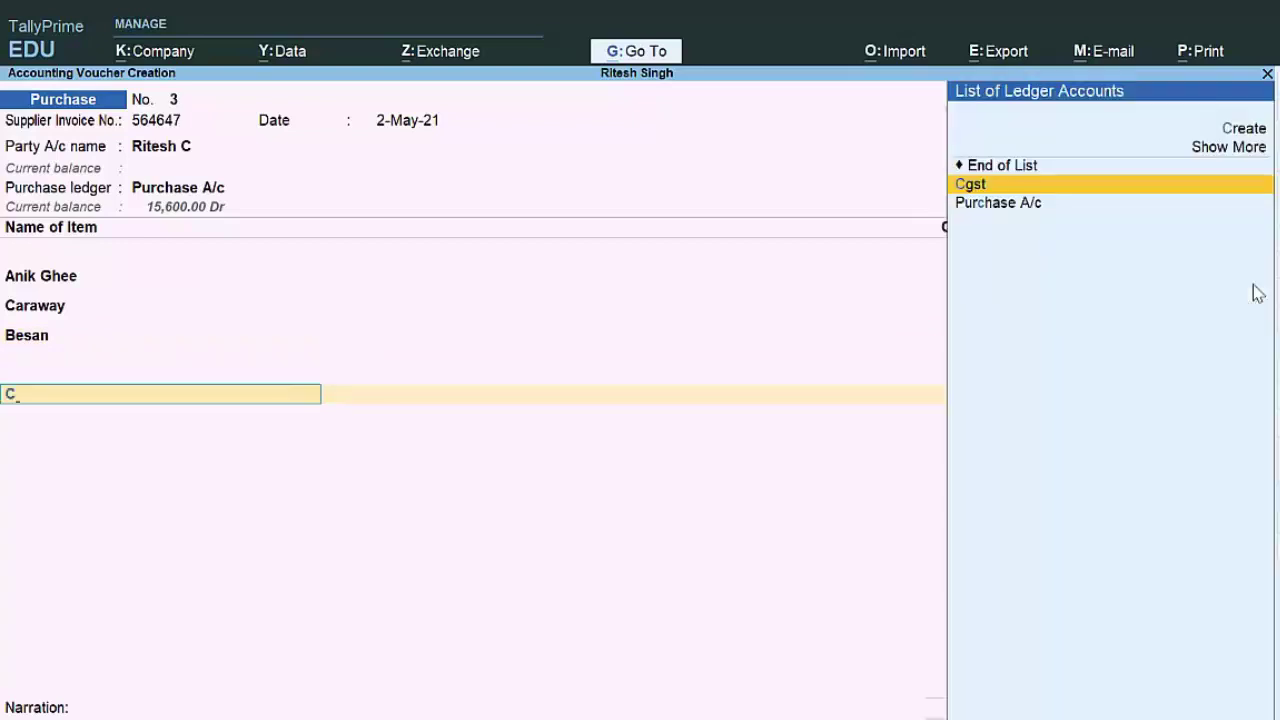
pyautogui.press('Return')
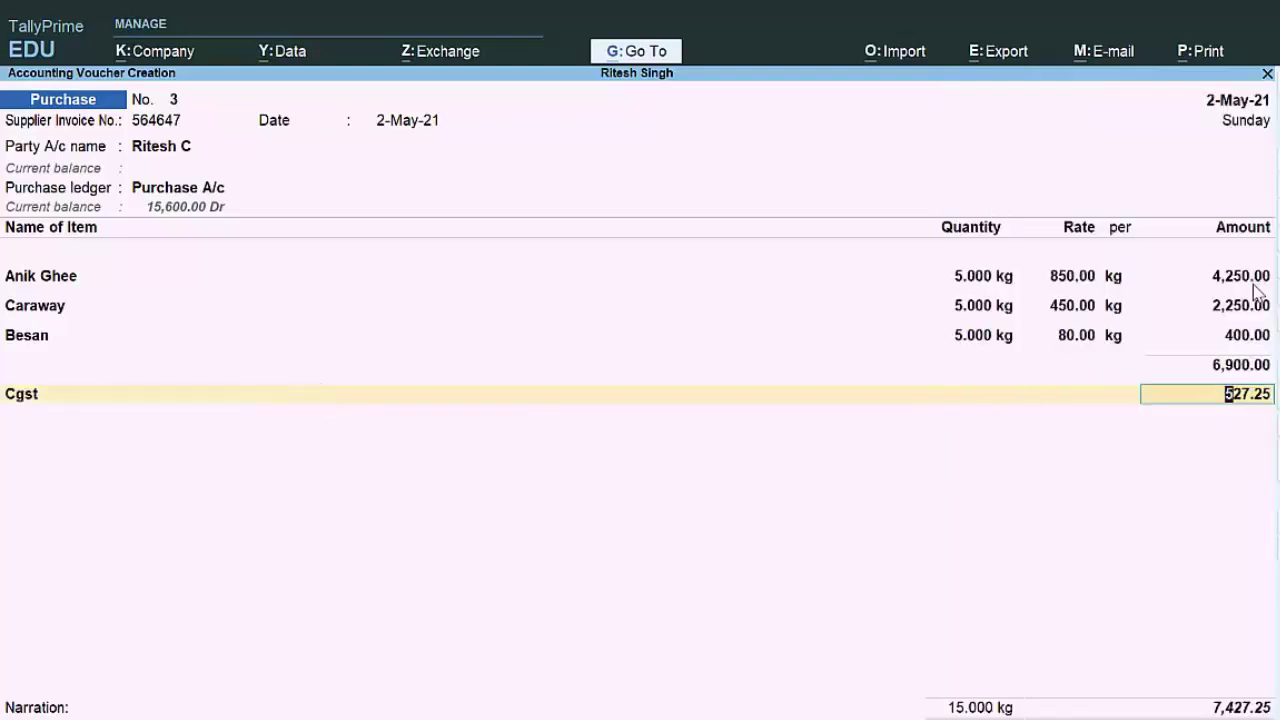
pyautogui.press('Return')
pyautogui.write('S')
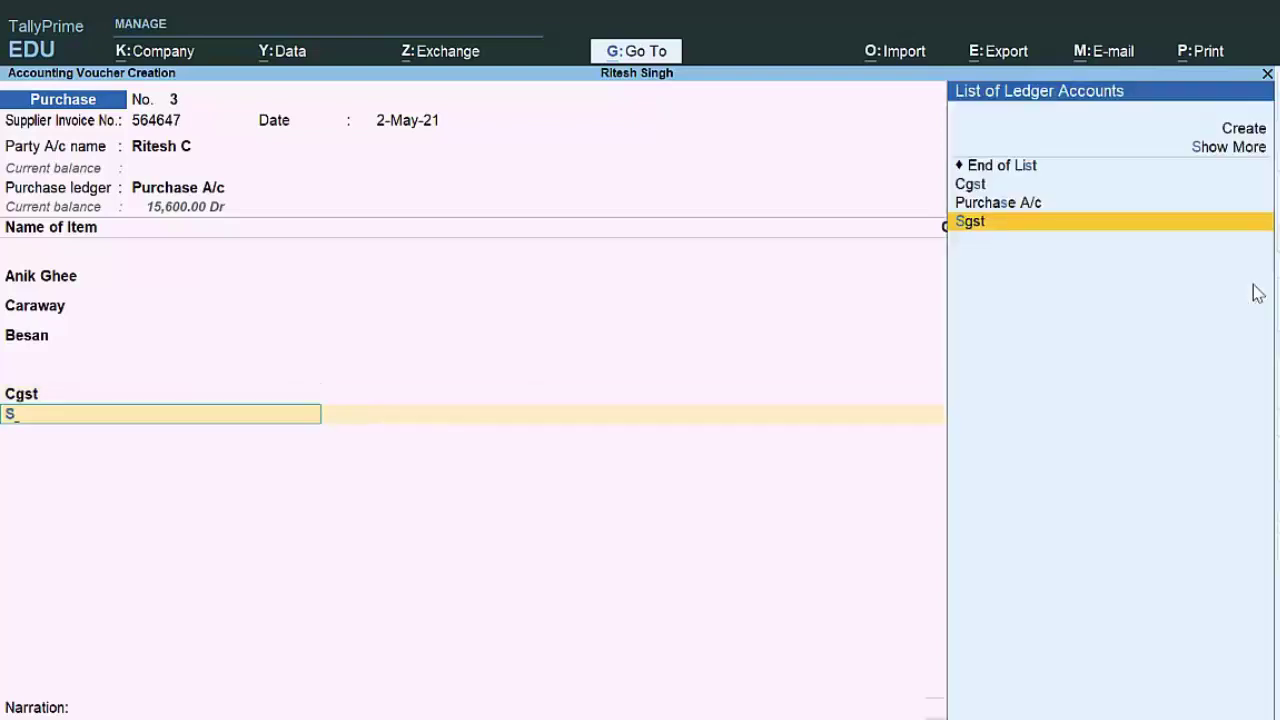
pyautogui.press('Return')
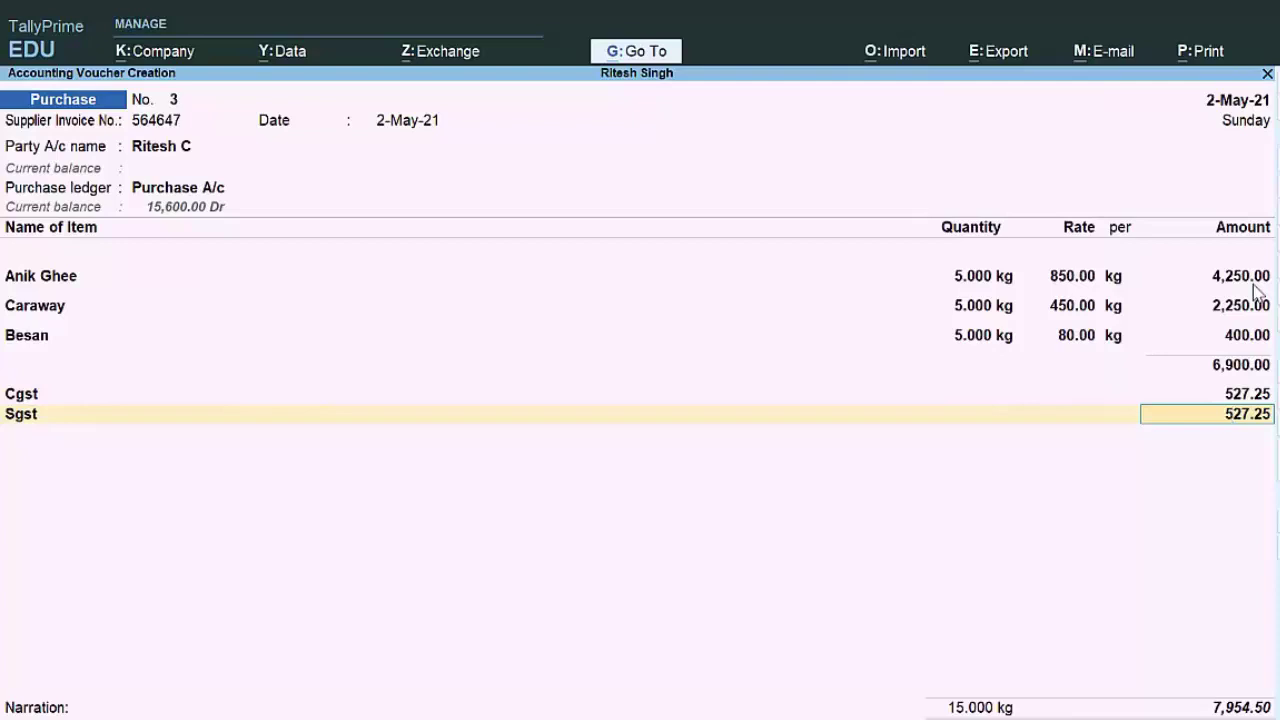
pyautogui.hotkey('ctrl', 'a')
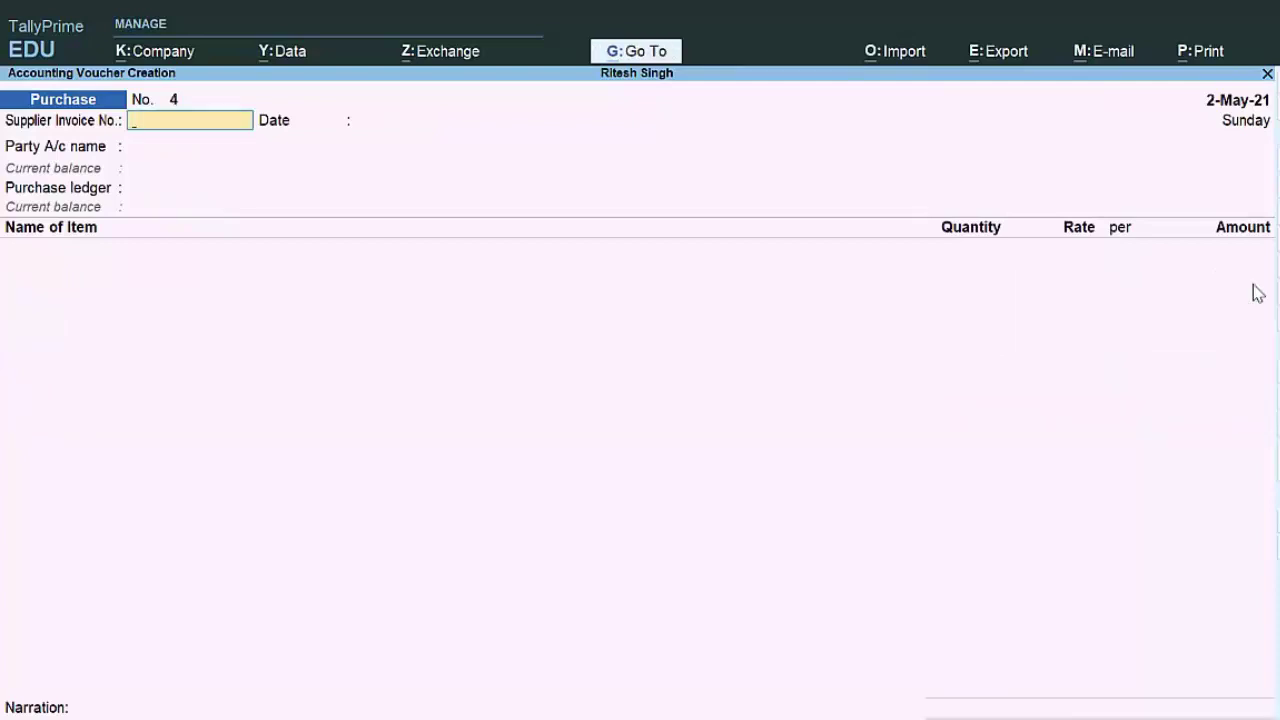
pyautogui.press('Escape')
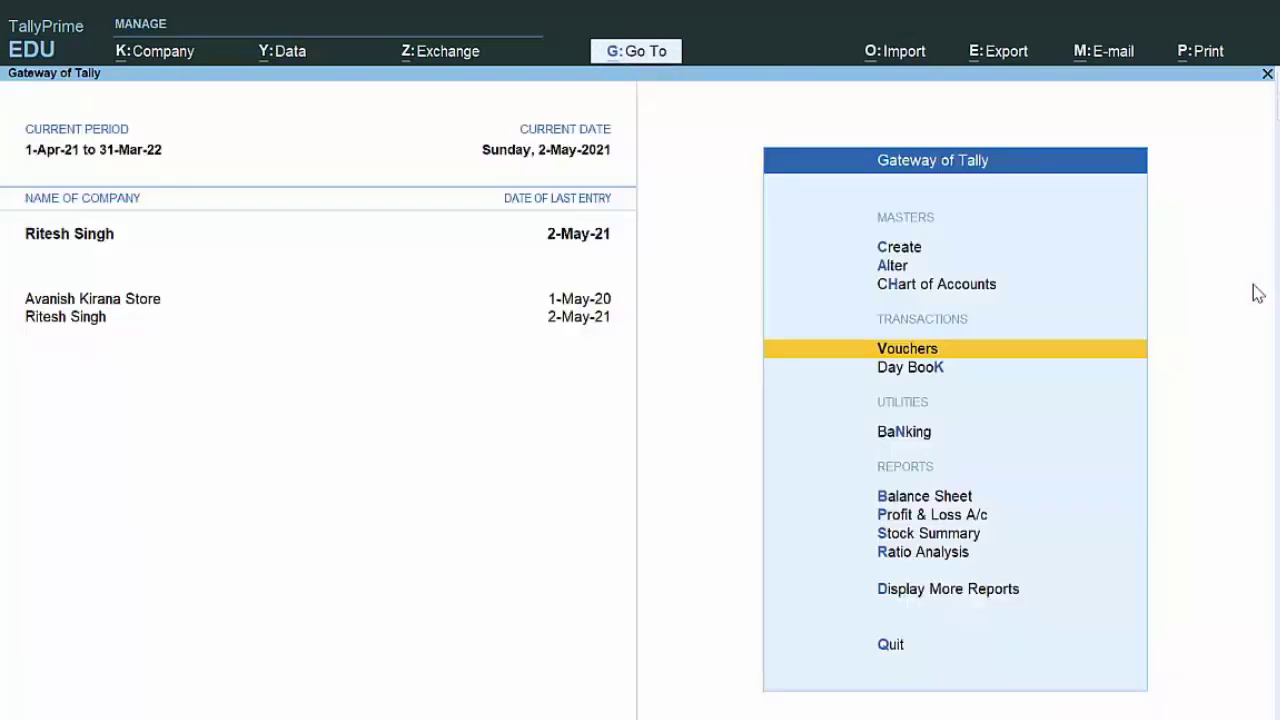
pyautogui.press('d')
pyautogui.press('d')
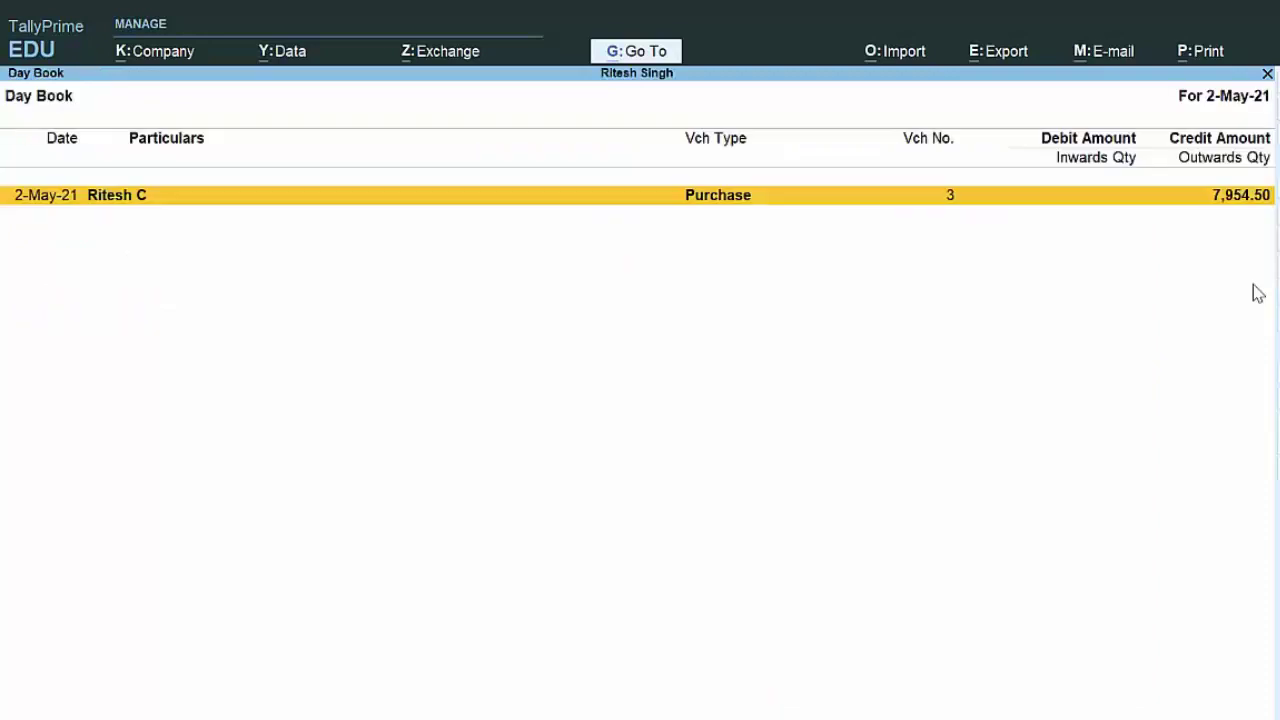
pyautogui.press('Return')
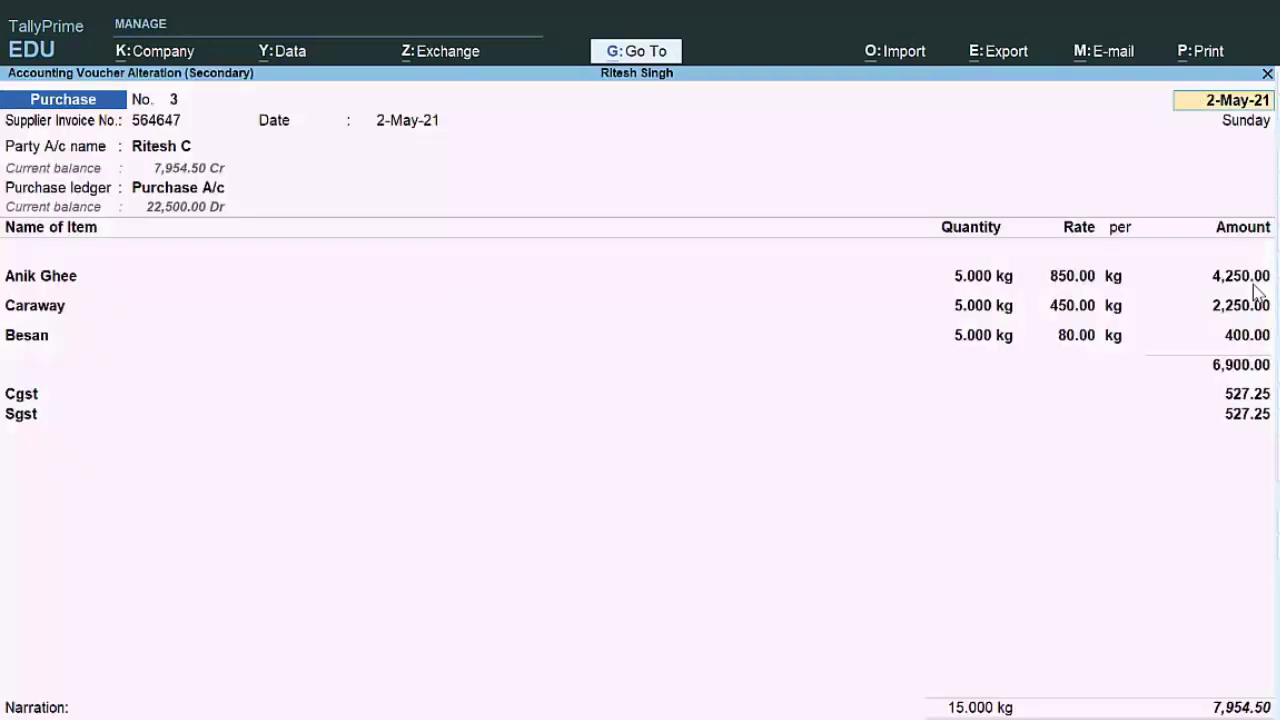
pyautogui.hotkey('alt', 'p')
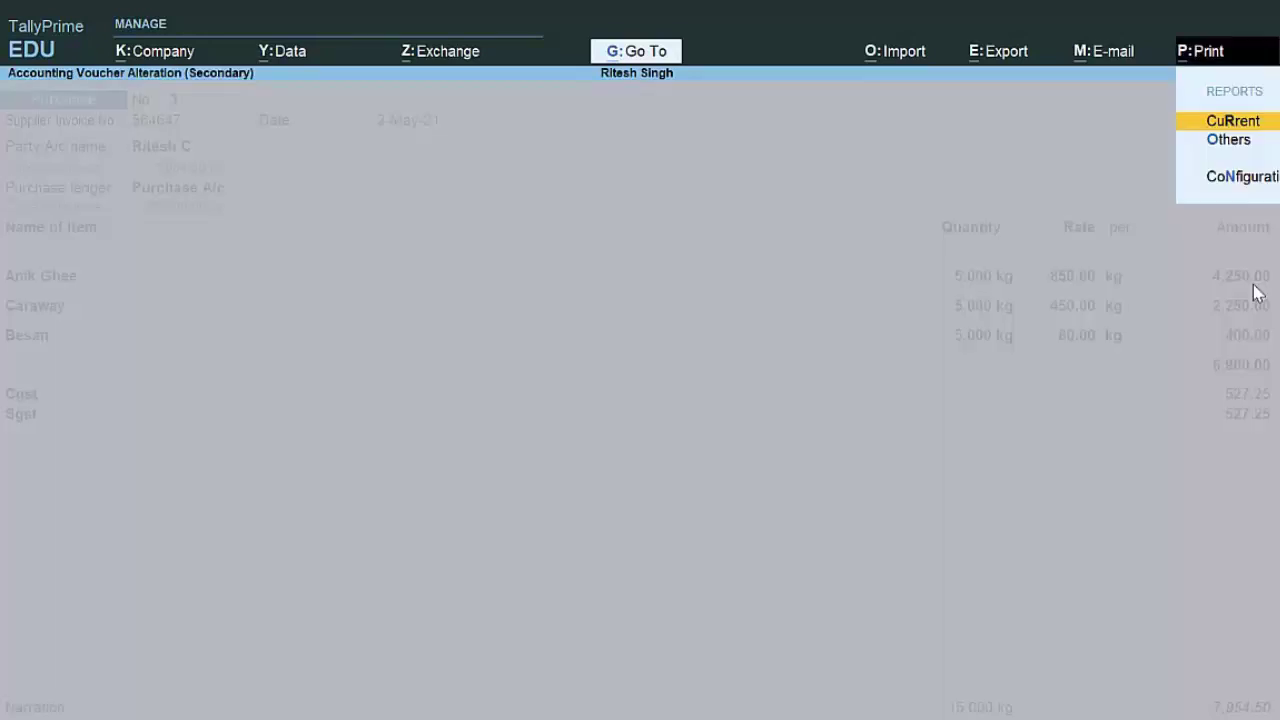
pyautogui.press('Return')
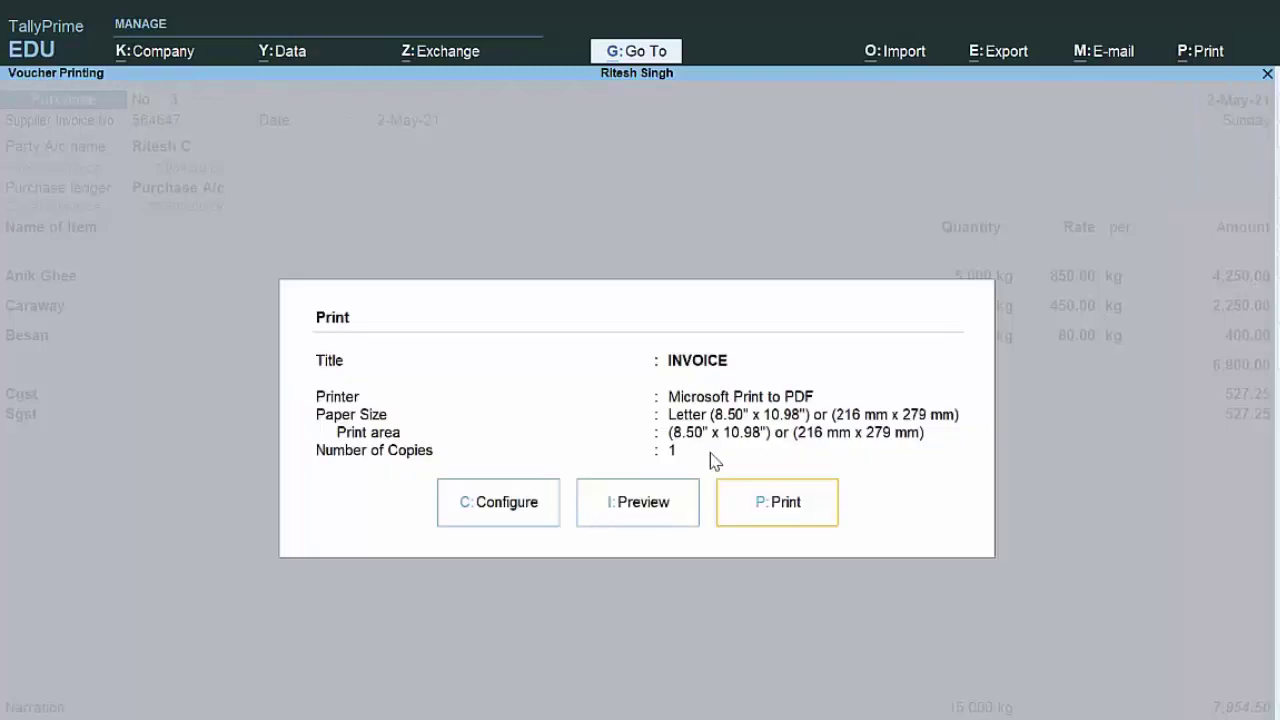
pyautogui.click(652, 511)
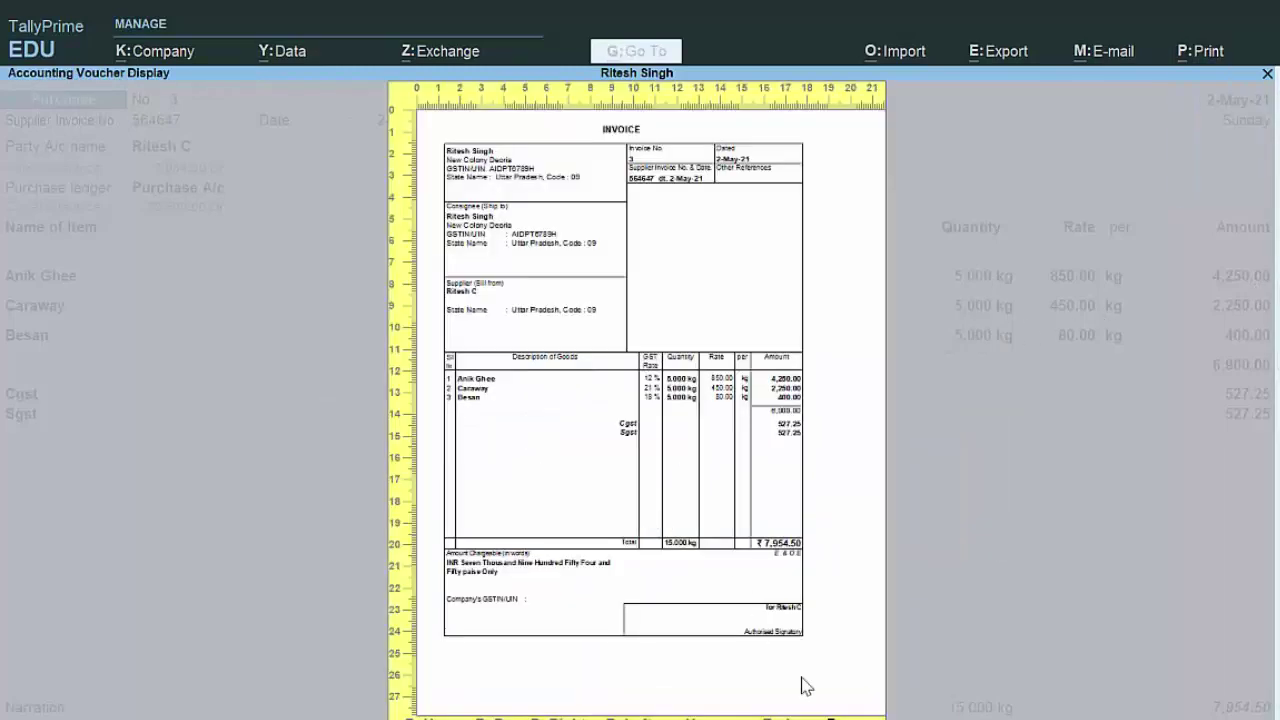
pyautogui.press('z')
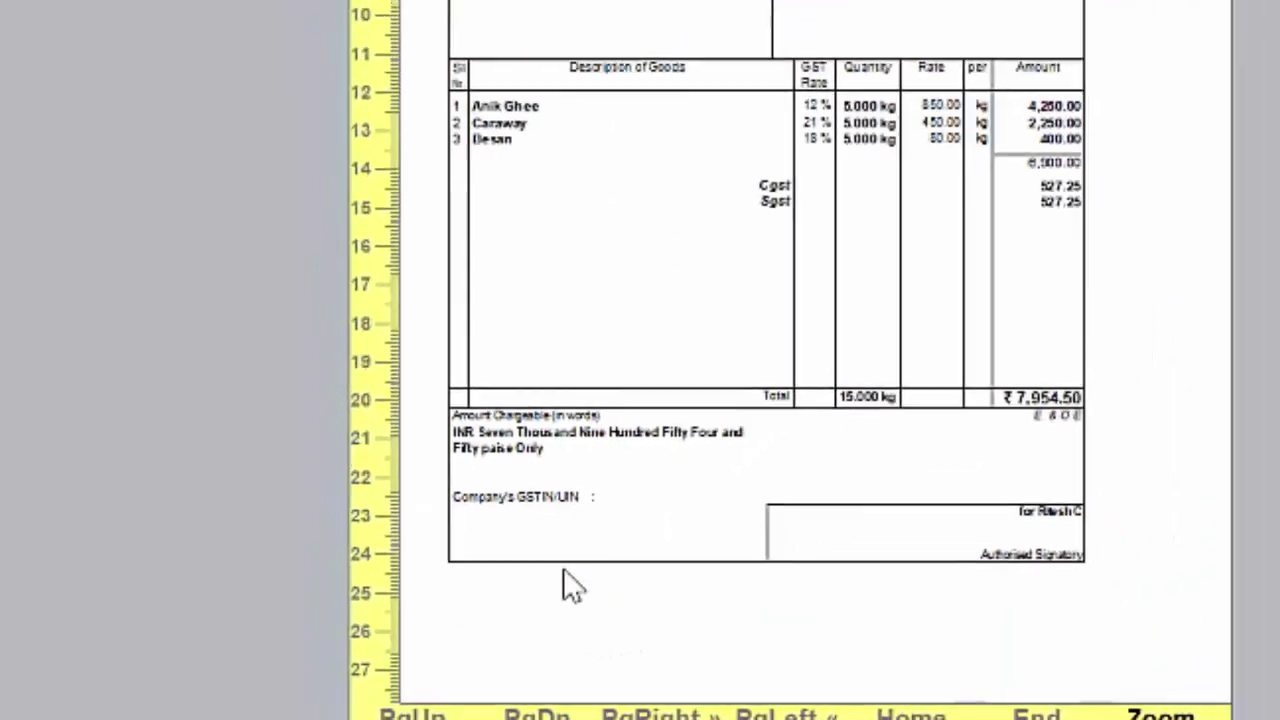
pyautogui.press('Escape')
pyautogui.press('Escape')
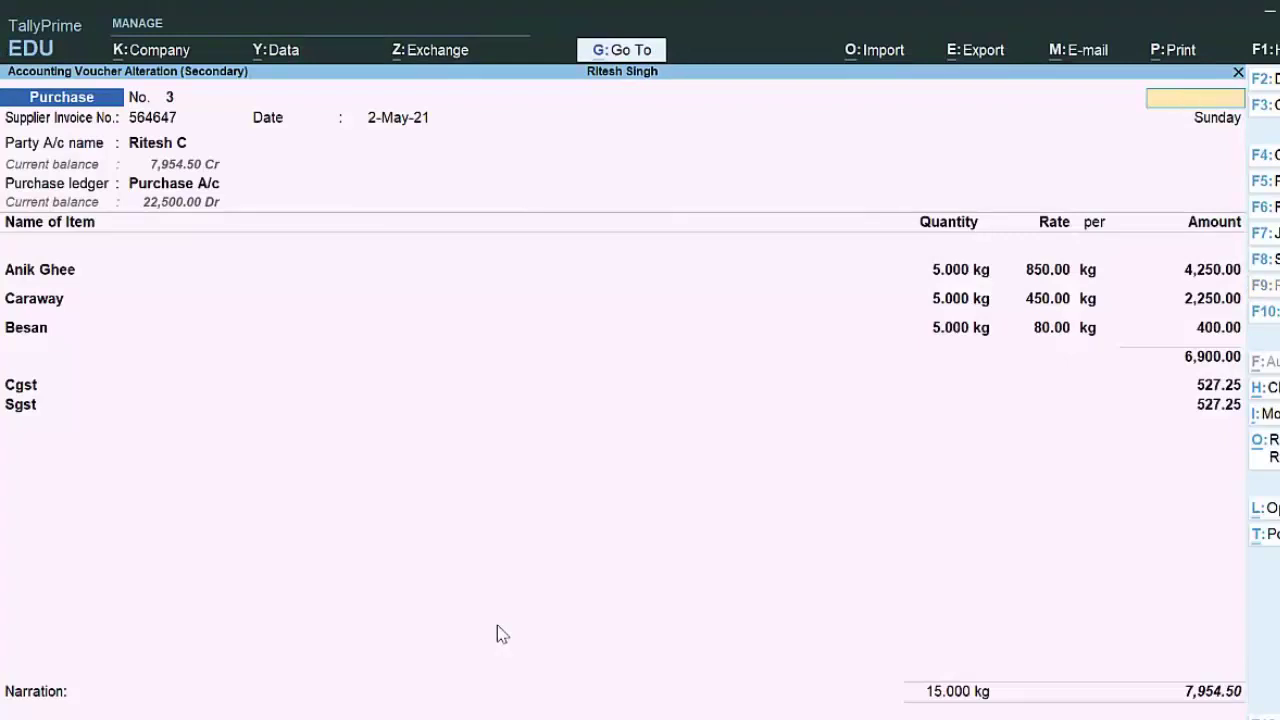
pyautogui.press('Escape')
pyautogui.press('Return')
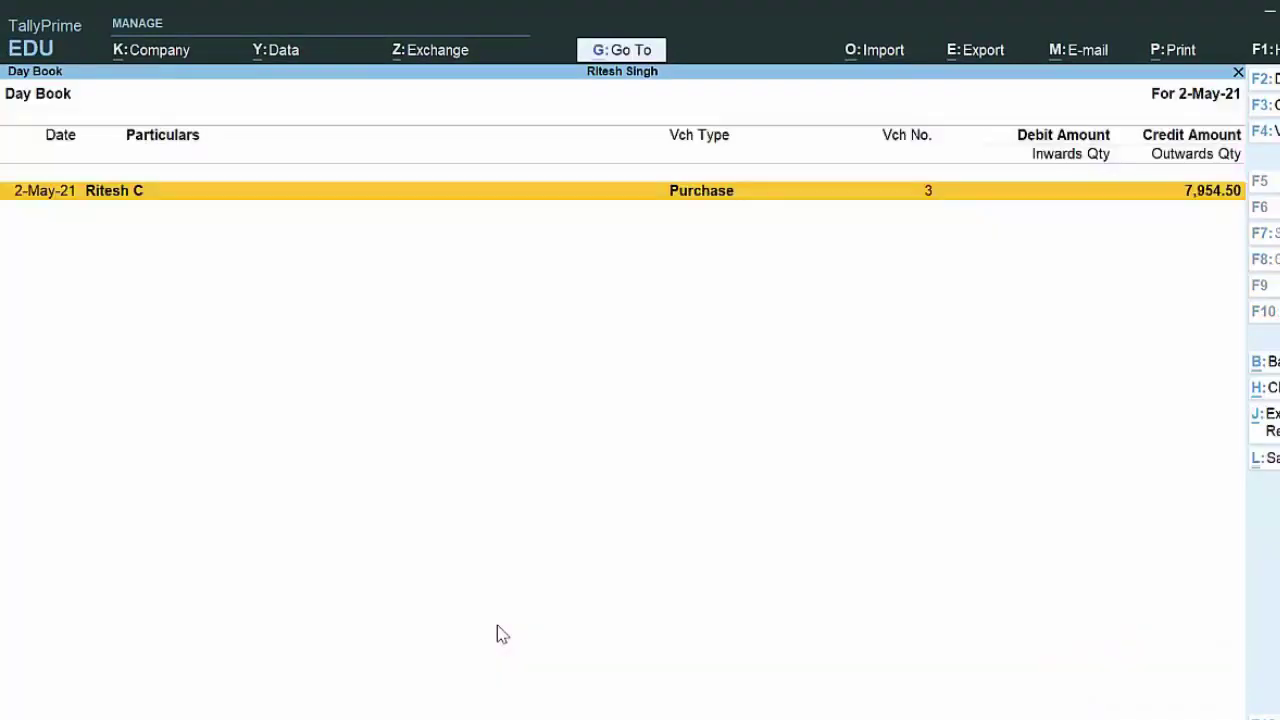
pyautogui.press('Escape')
pyautogui.press('Escape')
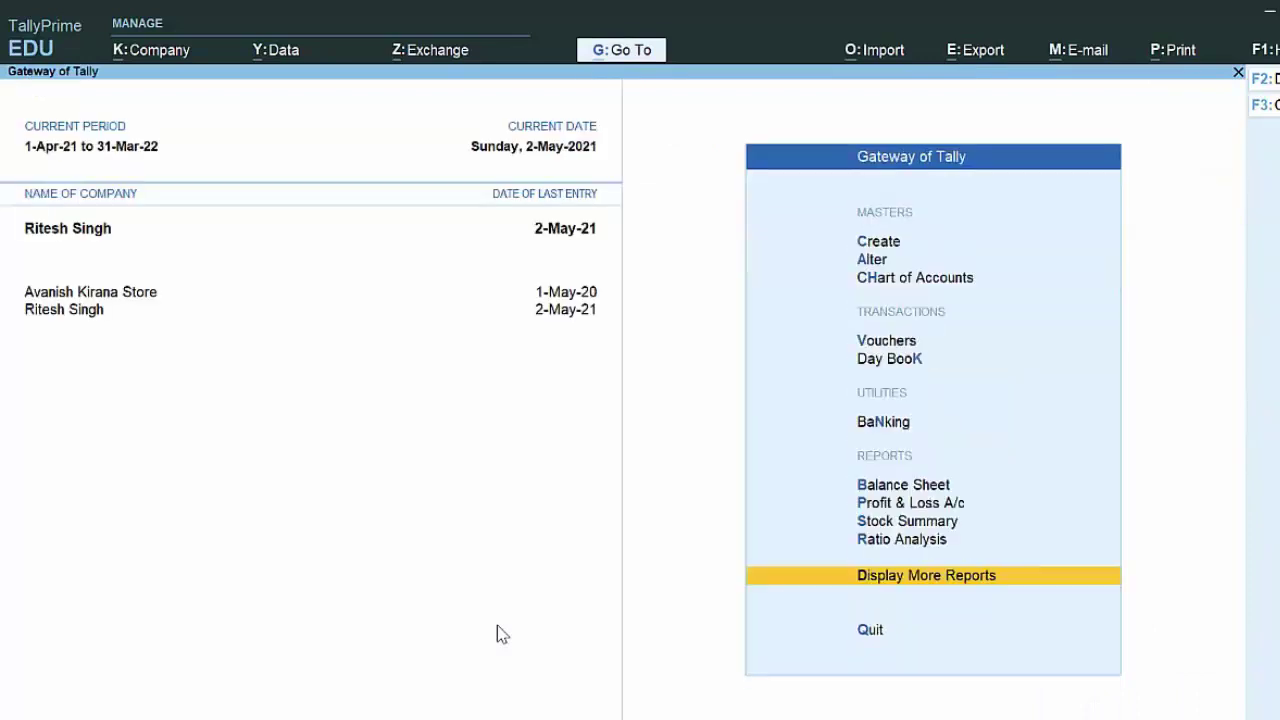
pyautogui.click(910, 342)
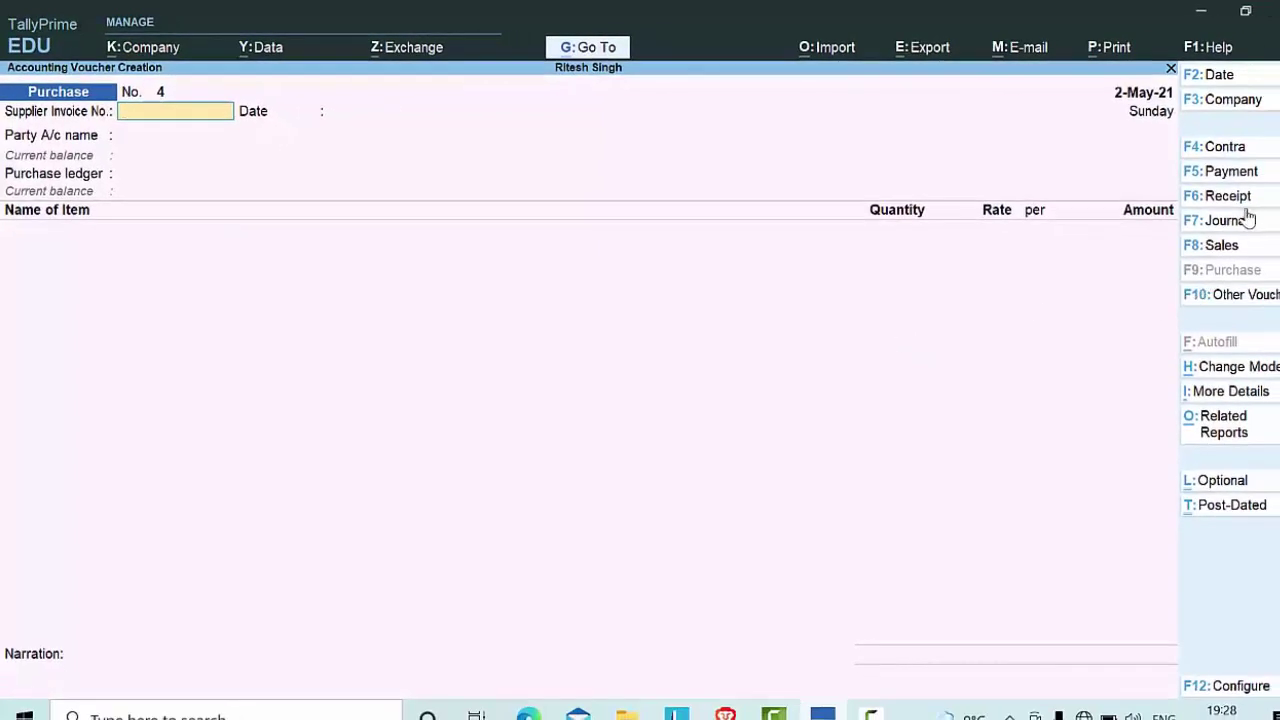
# Step: Switch the new voucher to a Payment voucher with Cash as the account
pyautogui.click(1232, 172)
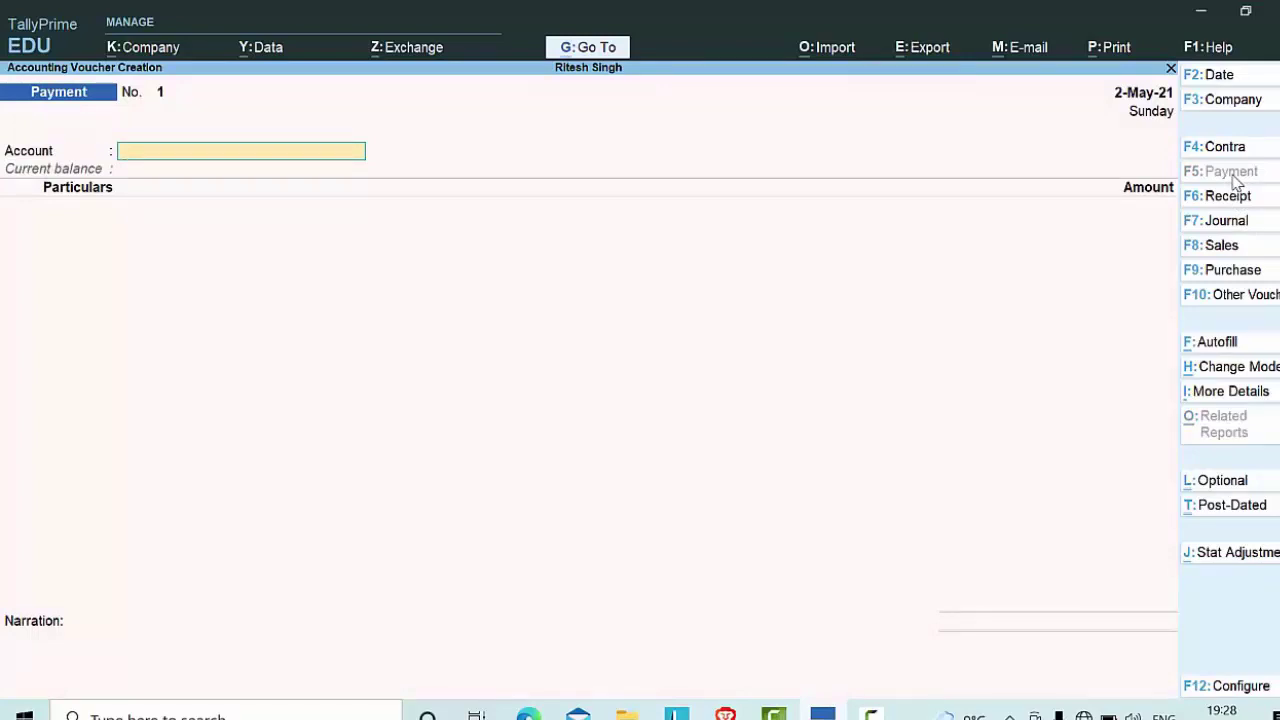
pyautogui.press('Return')
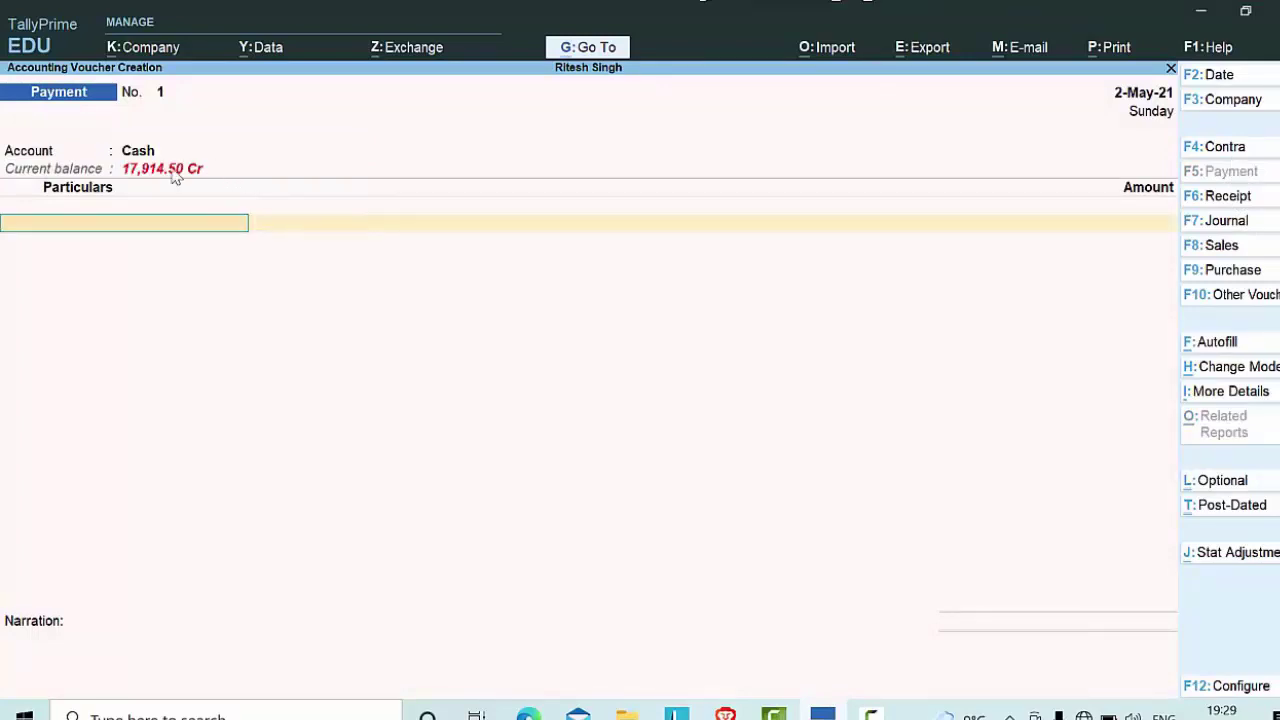
pyautogui.click(152, 157)
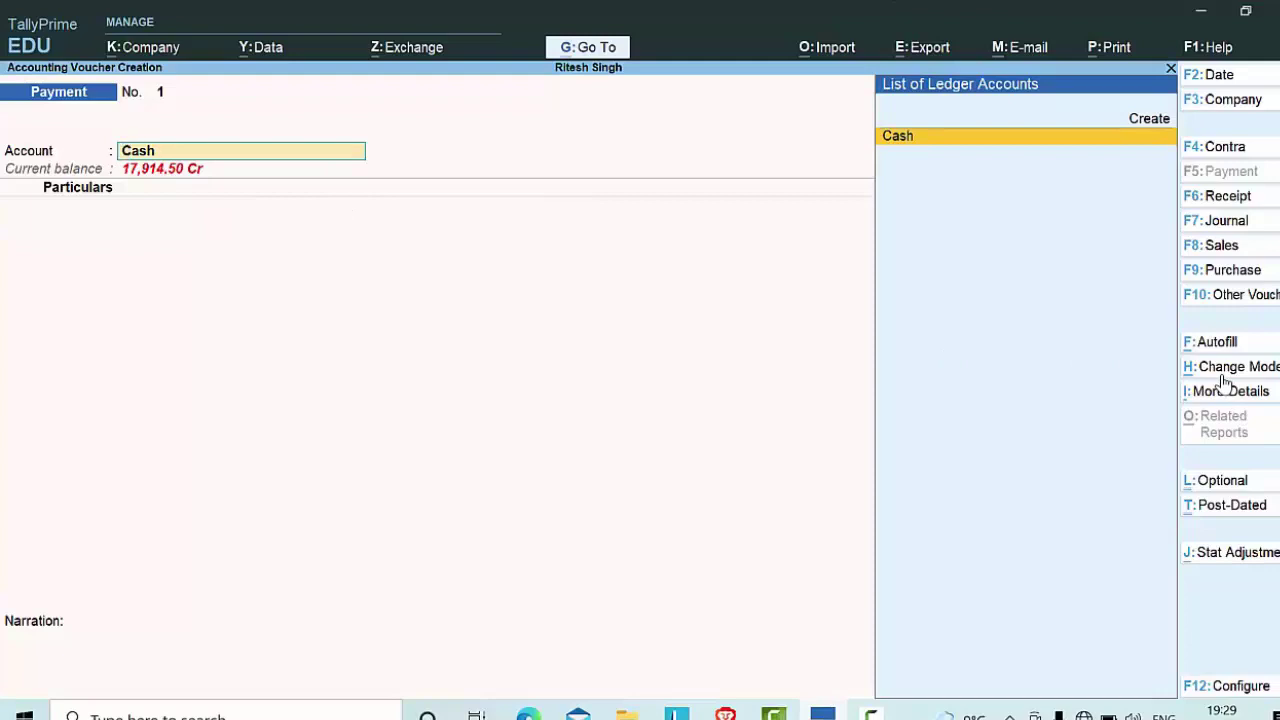
# Step: Change the payment voucher's entry mode to Double Entry
pyautogui.press('ctrl')
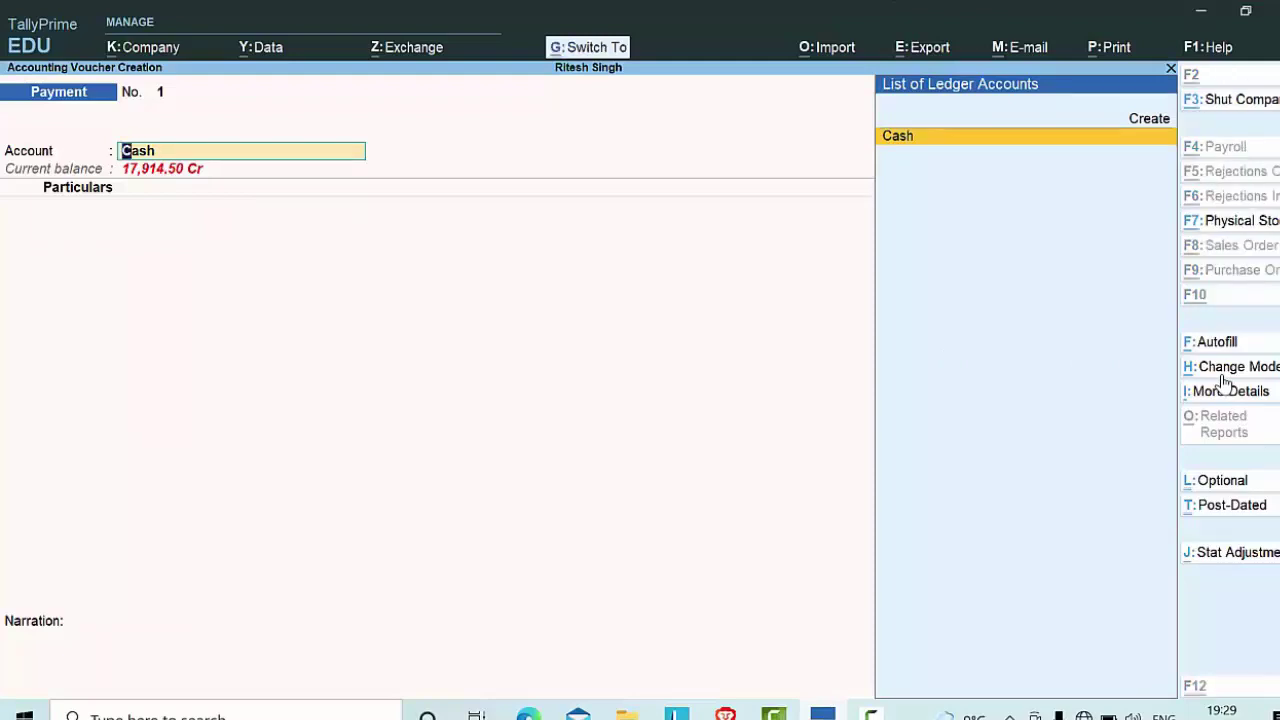
pyautogui.hotkey('ctrl', 'h')
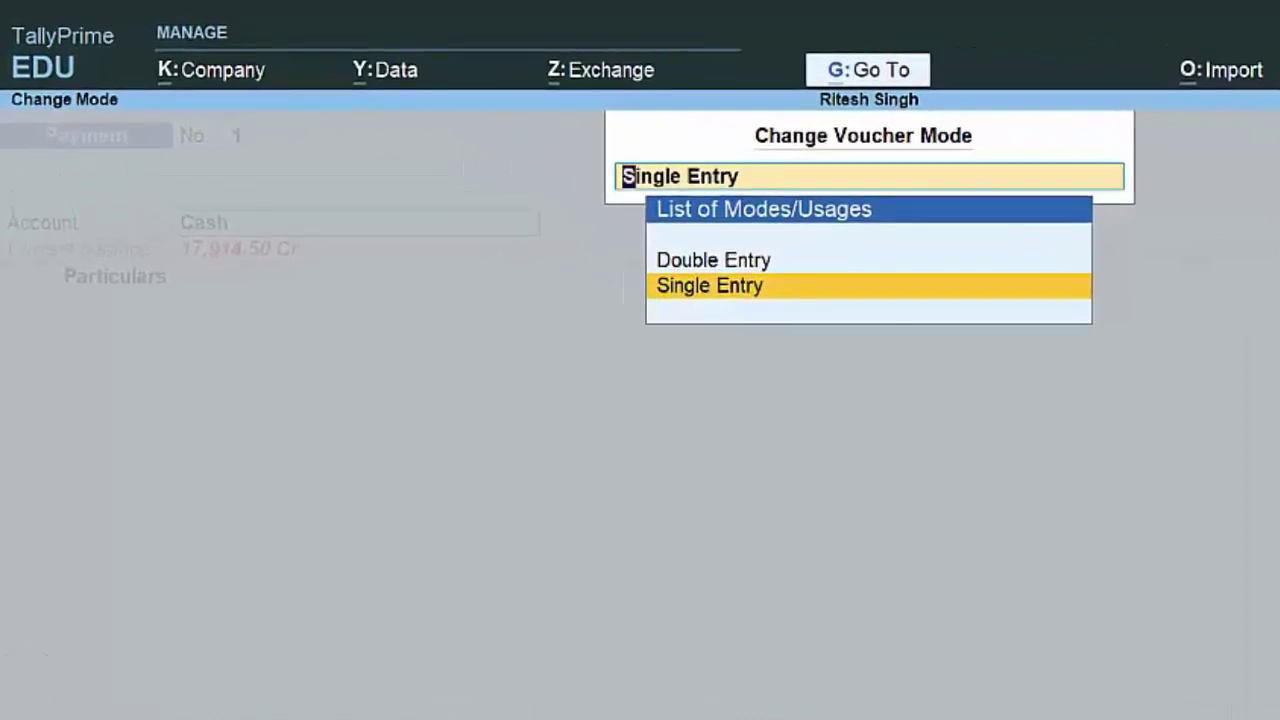
pyautogui.press('Up')
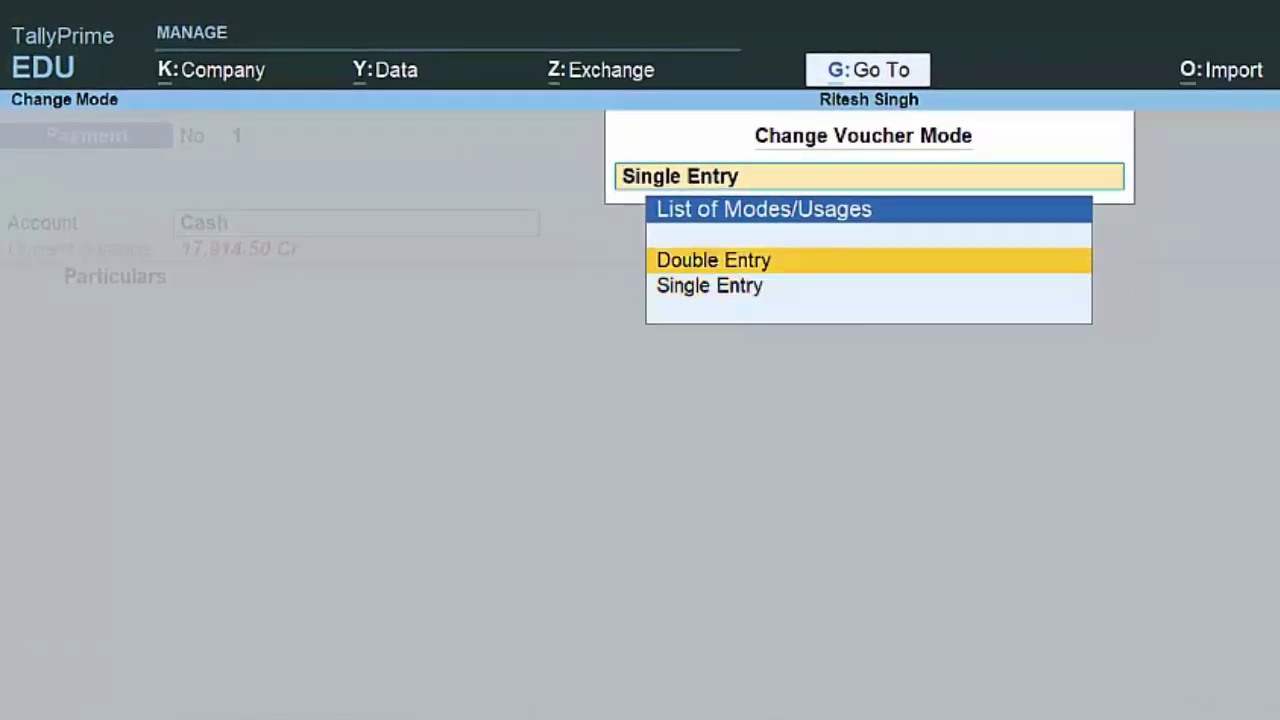
pyautogui.press('Return')
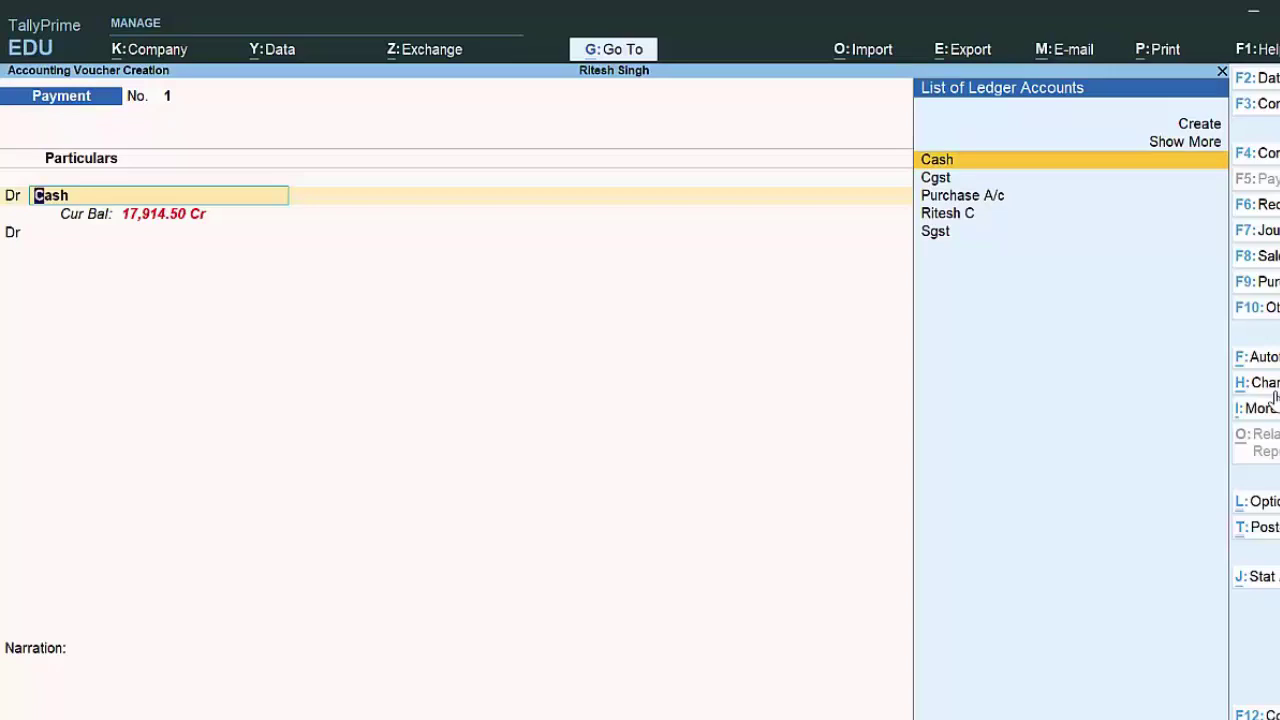
# Step: Debit the party ledger with 7,954.50 on payment voucher 1
pyautogui.press('Down')
pyautogui.press('Down')
pyautogui.press('Down')
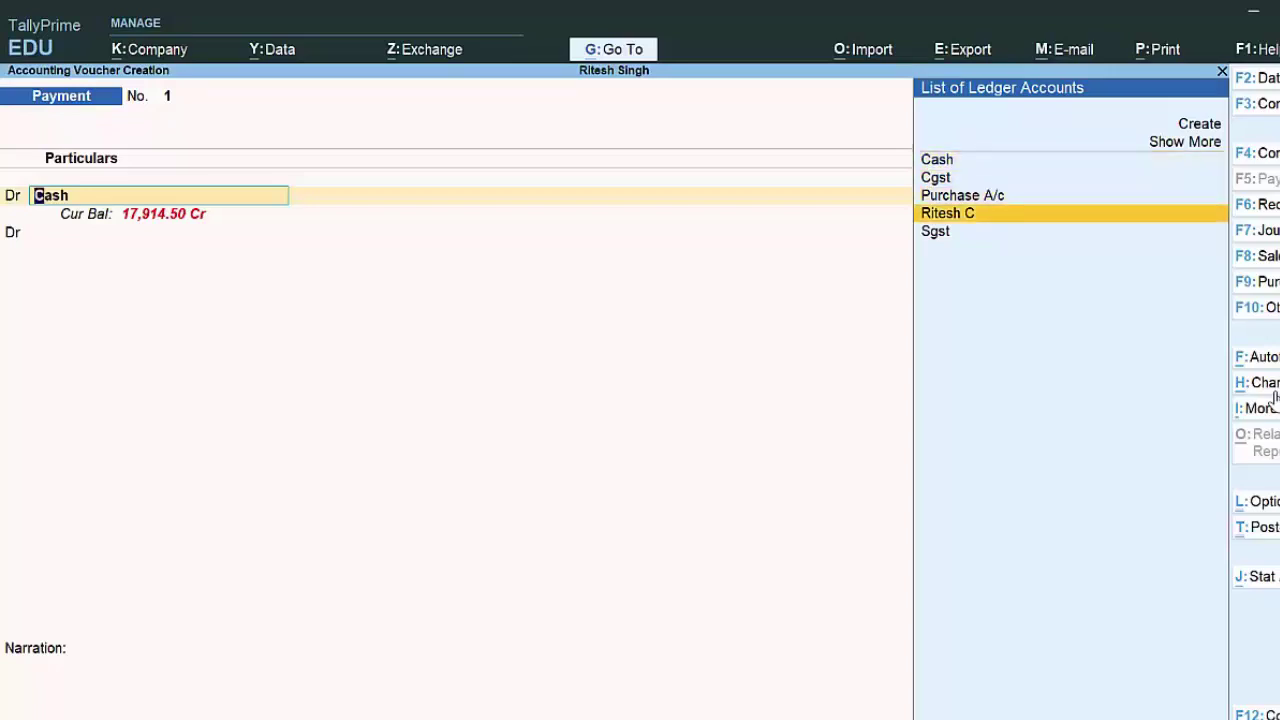
pyautogui.press('Return')
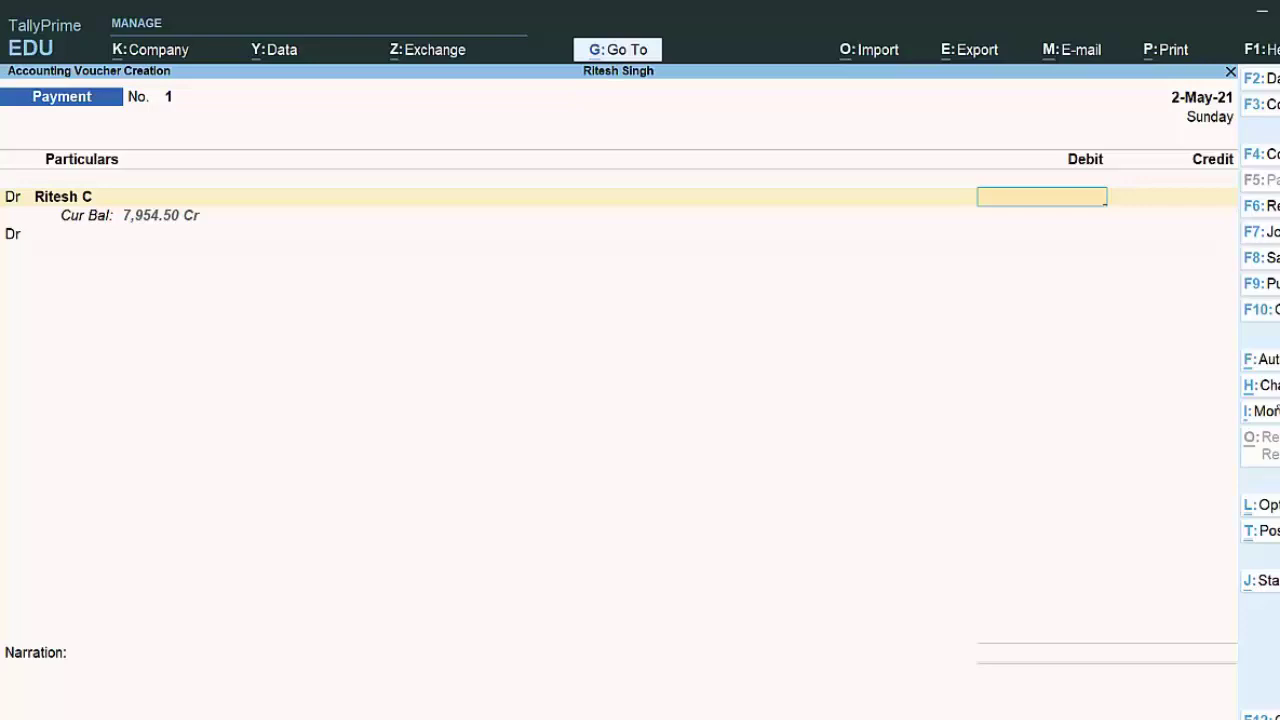
pyautogui.write('7')
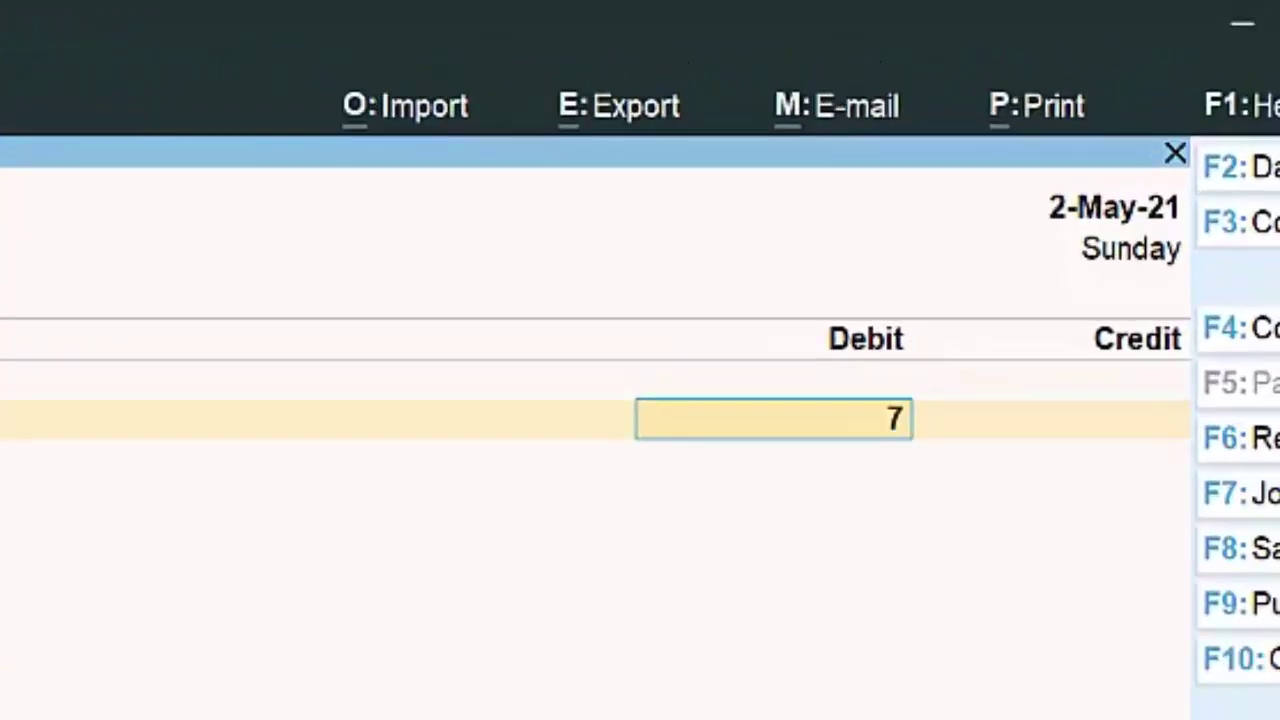
pyautogui.write('95')
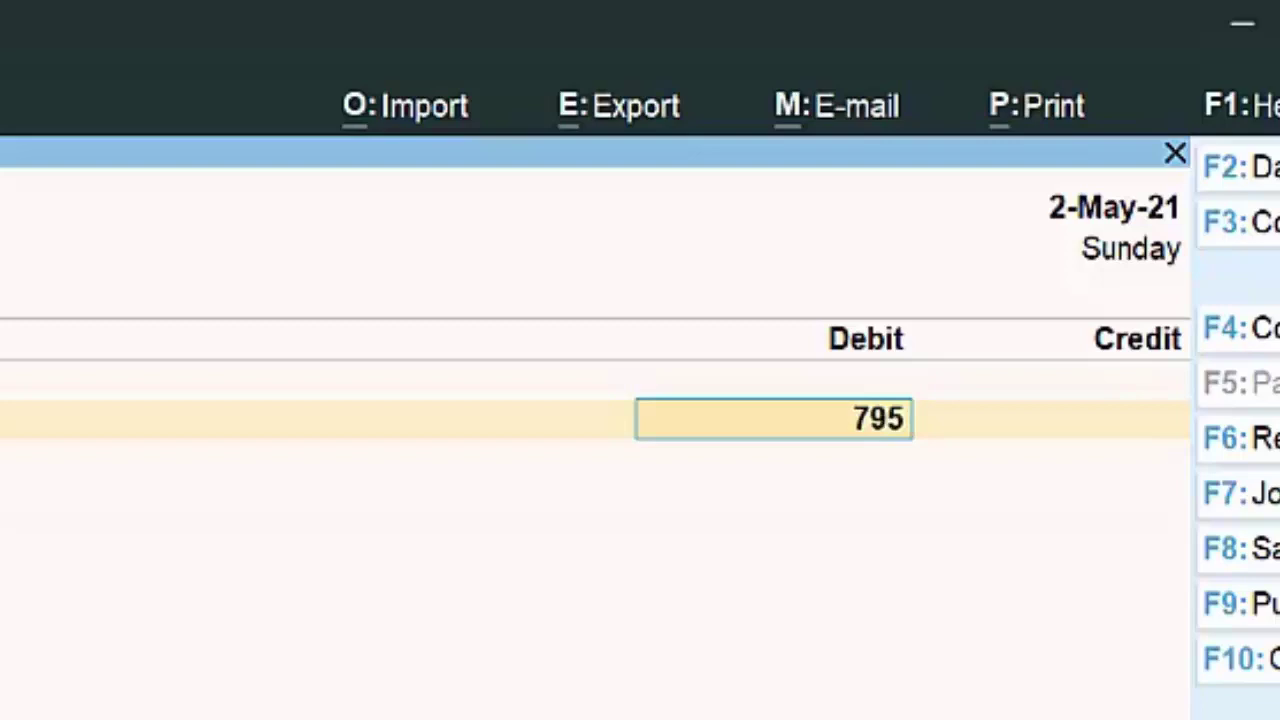
pyautogui.write('4.50')
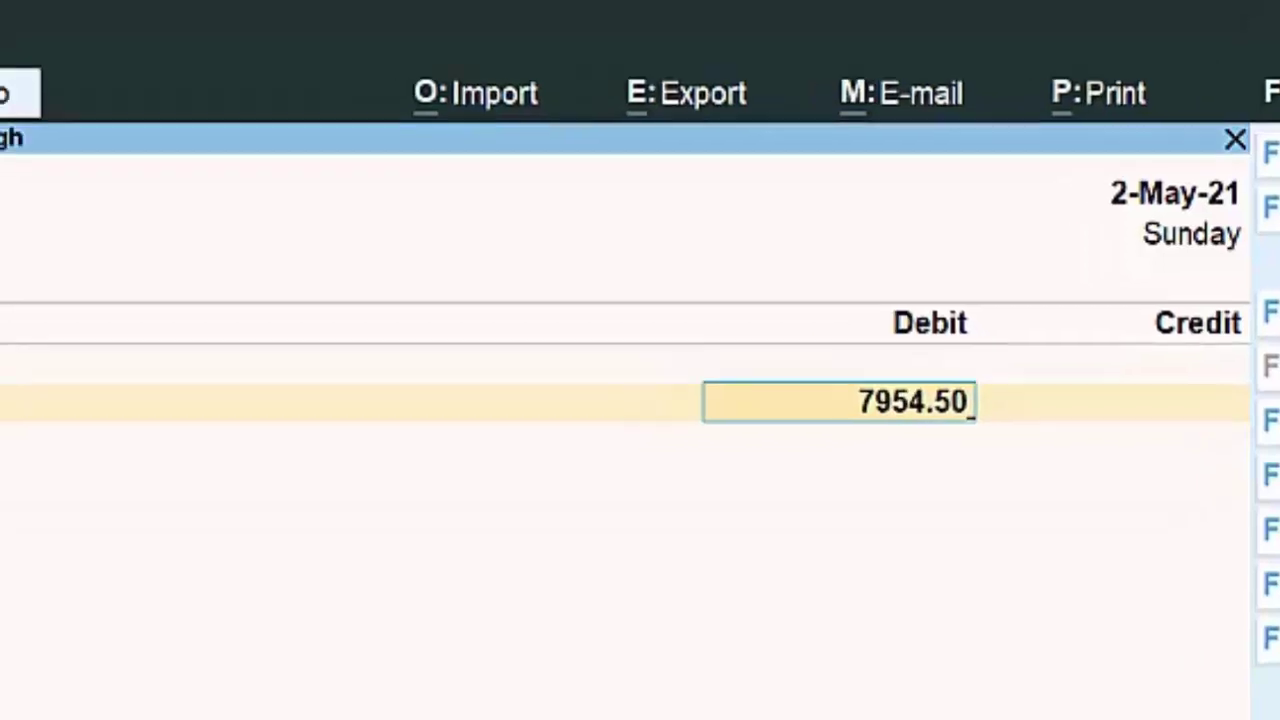
pyautogui.press('Return')
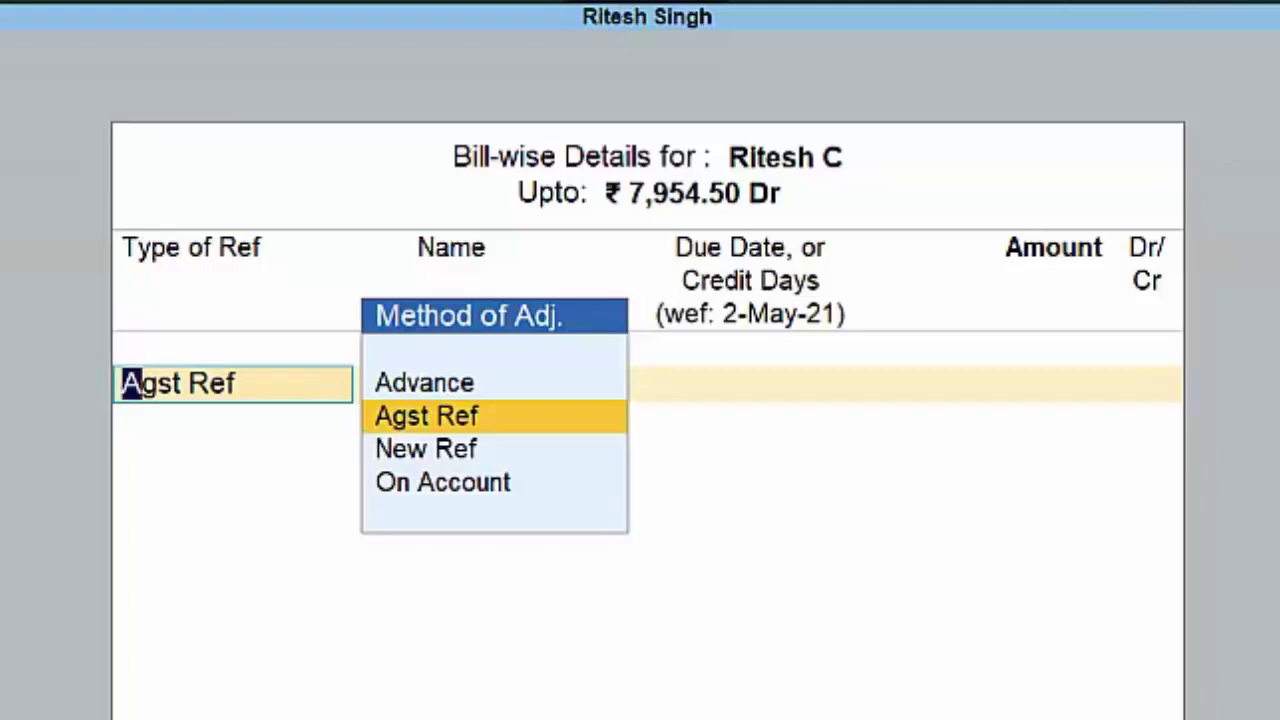
# Step: Settle the 7,954.50 as Agst Ref against pending 2-May-21 bill 564647
pyautogui.press('Return')
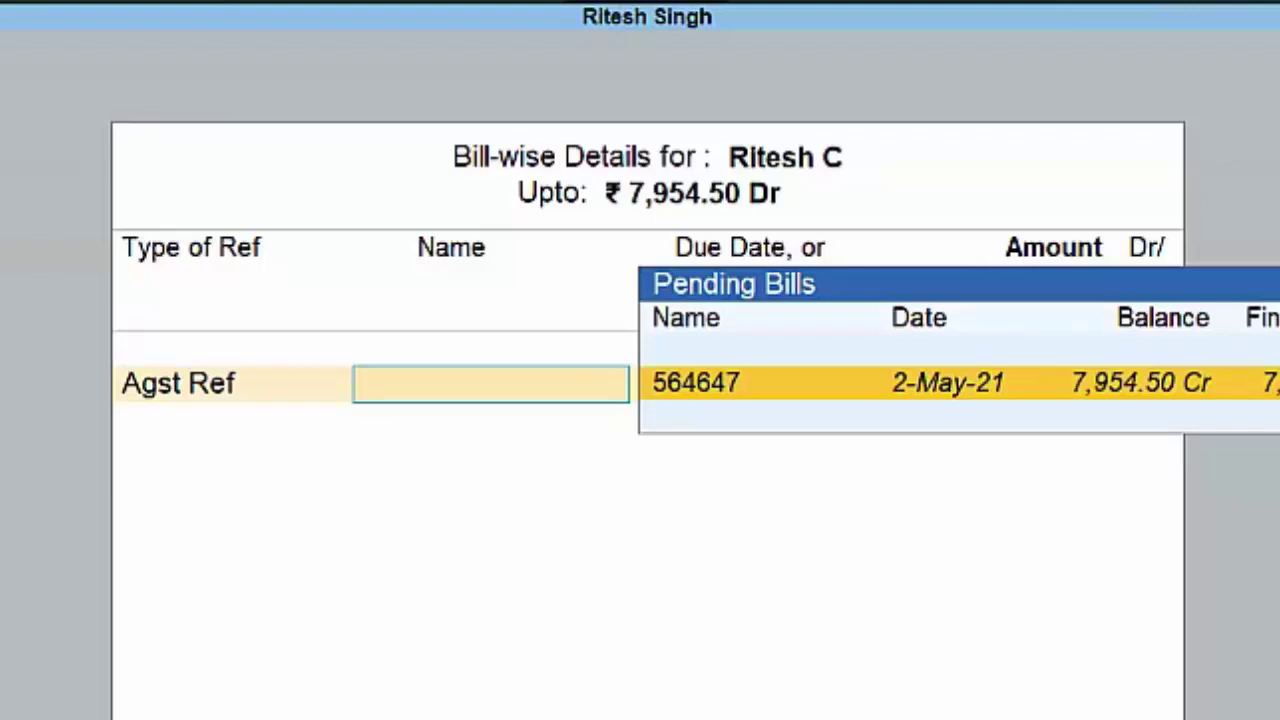
pyautogui.press('Return')
pyautogui.press('Return')
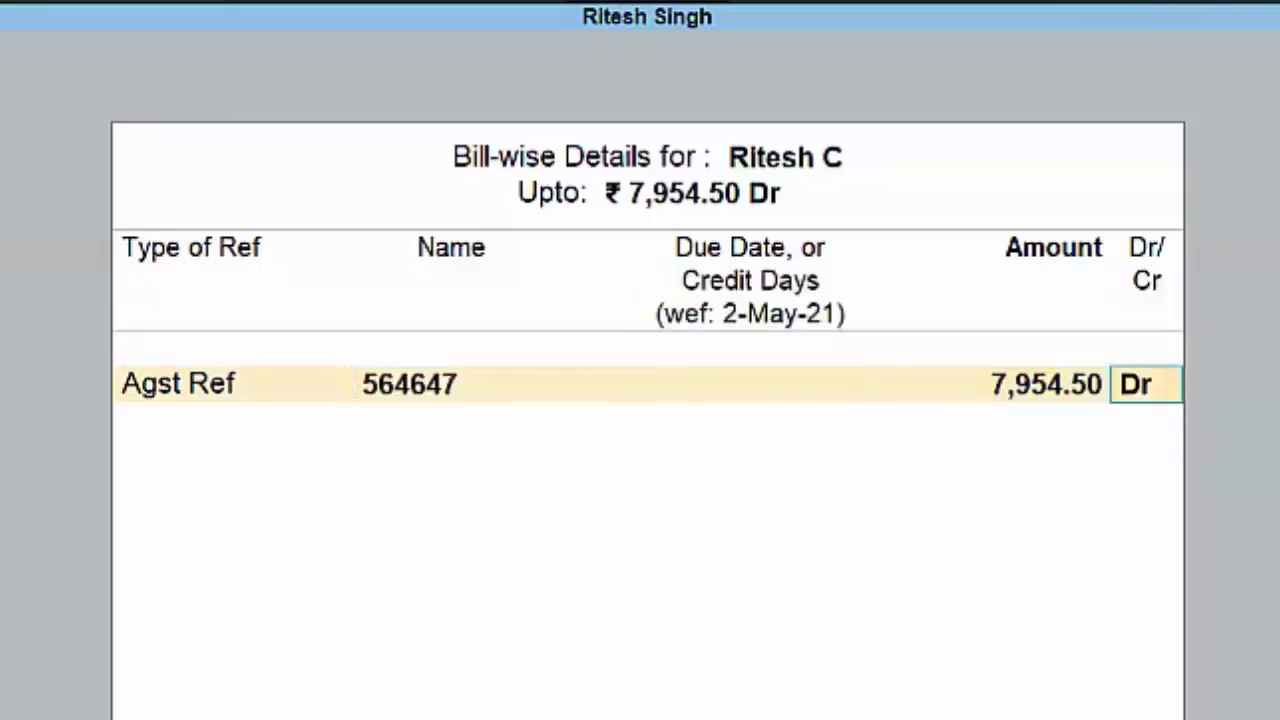
pyautogui.press('Return')
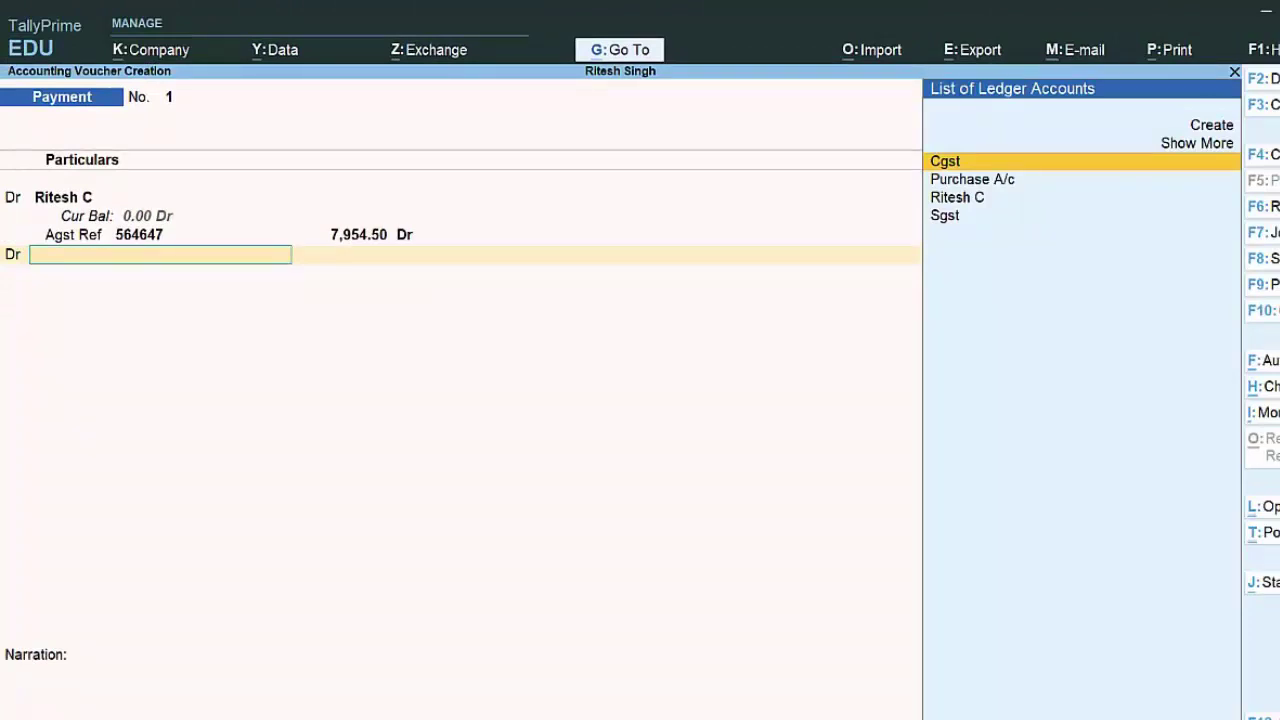
# Step: Credit Cash with 7,954.50, dismiss the negative cash warning and save payment voucher 1
pyautogui.press('BackSpace')
pyautogui.write('cr')
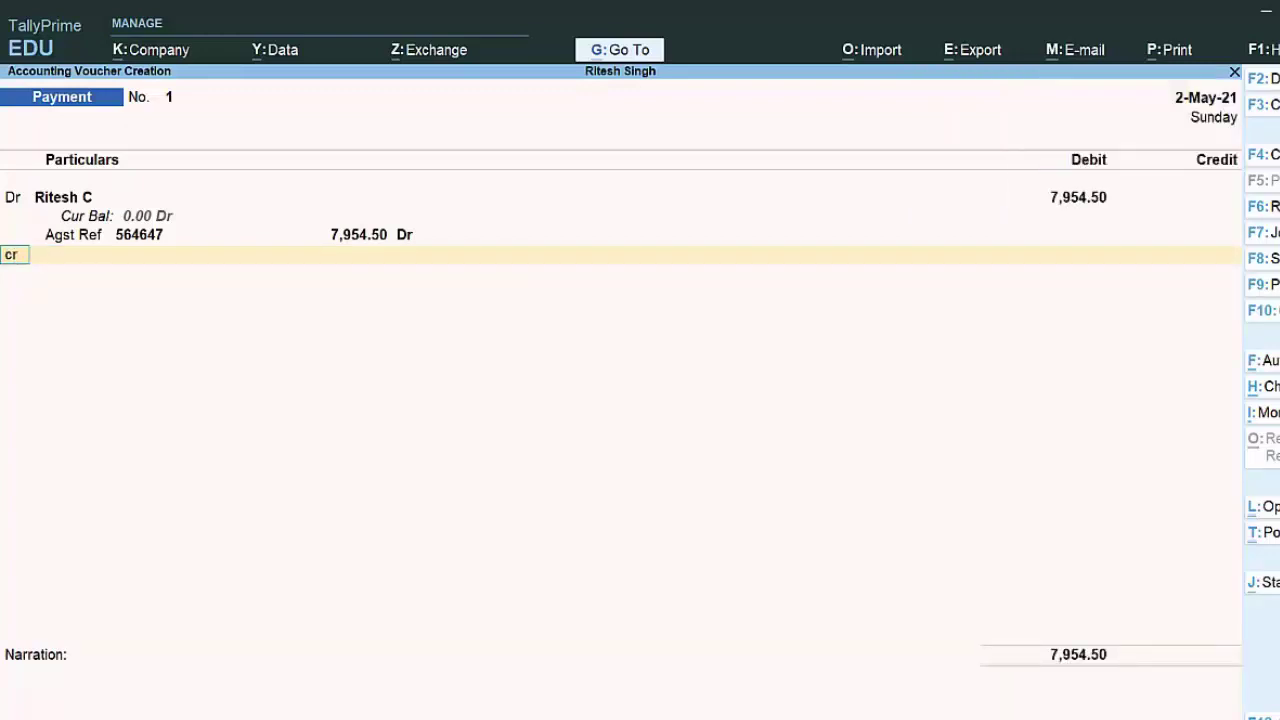
pyautogui.press('Return')
pyautogui.press('Return')
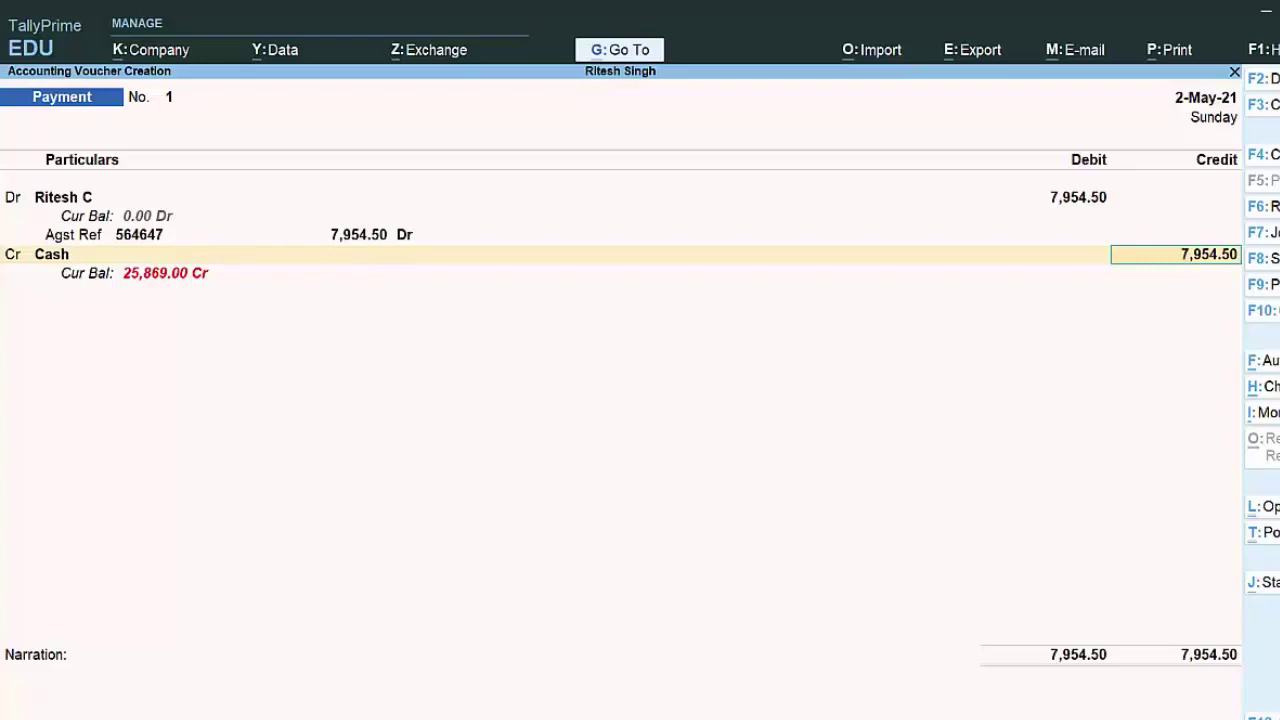
pyautogui.press('Return')
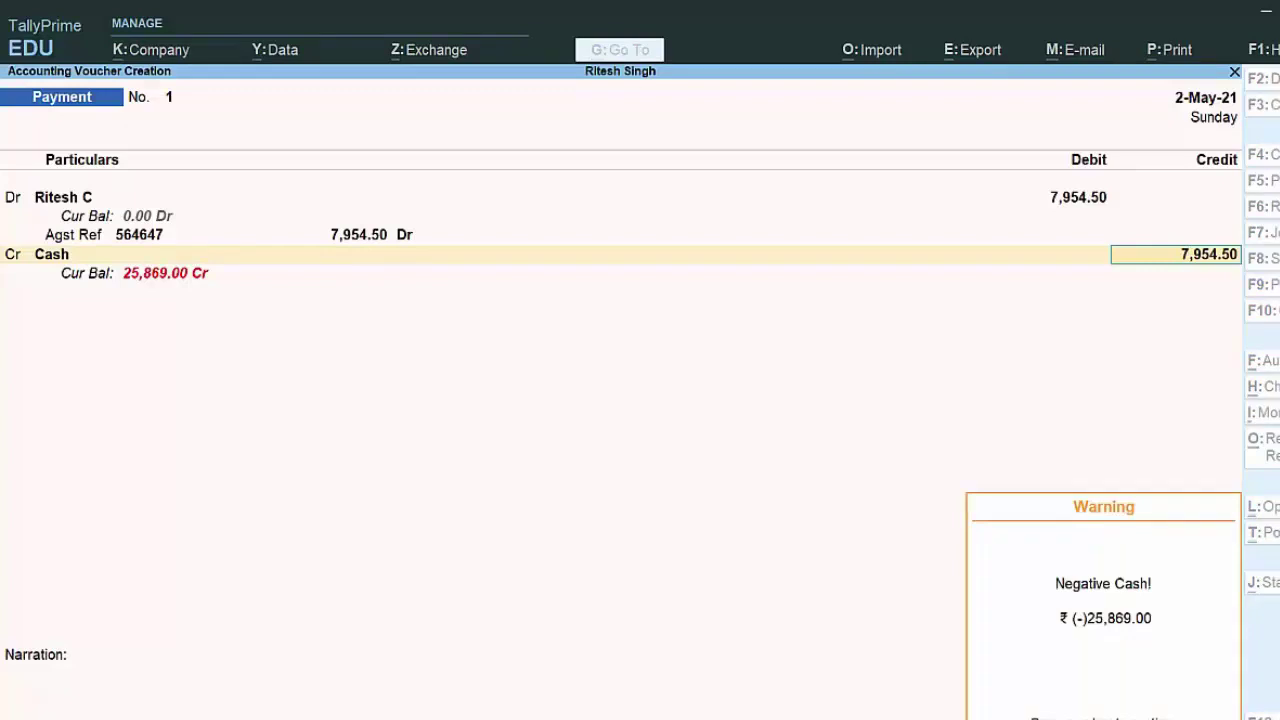
pyautogui.press('Return')
pyautogui.press('Return')
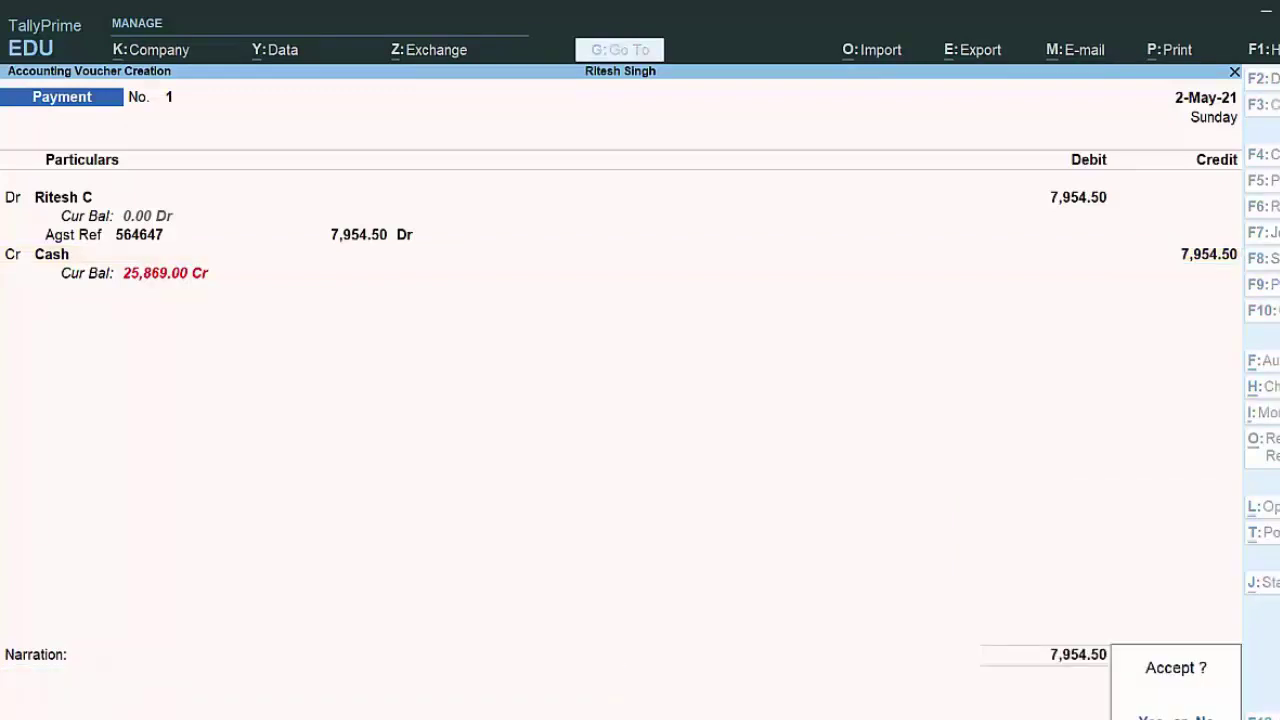
pyautogui.press('Return')
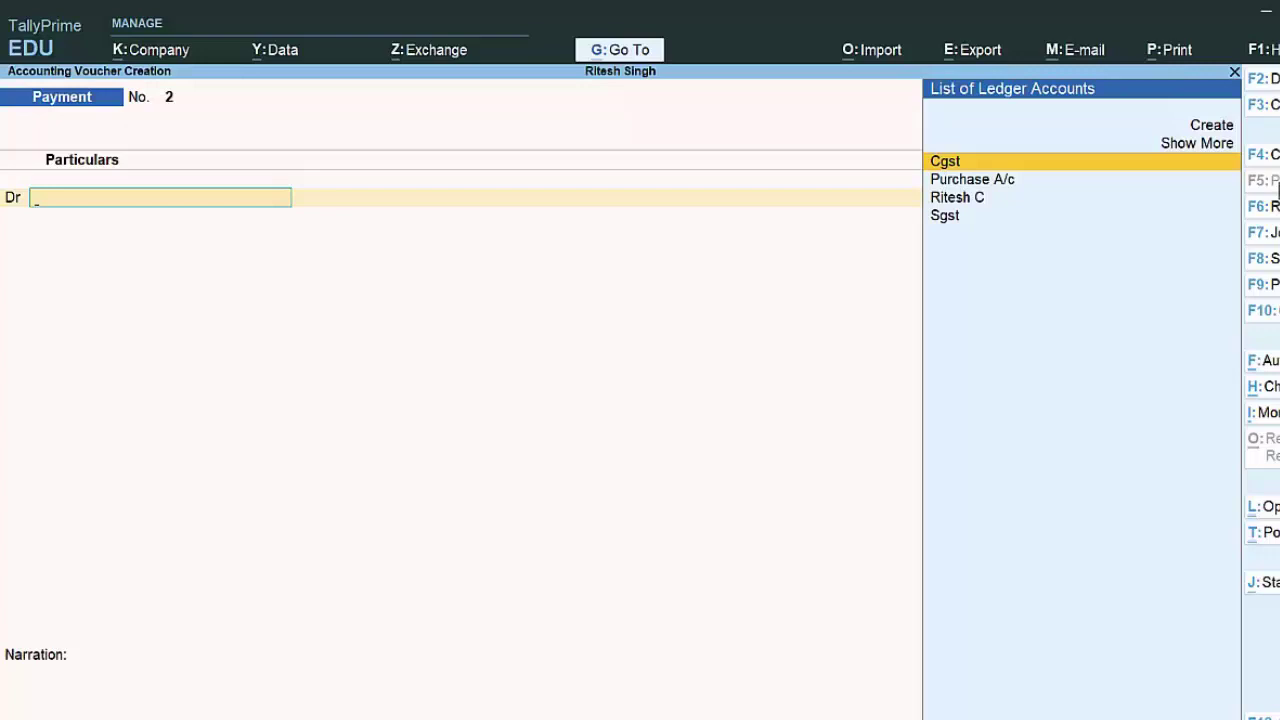
# Step: Start receipt voucher 1 and create a Capital A/c ledger under the Capital Account group
pyautogui.click(1275, 206)
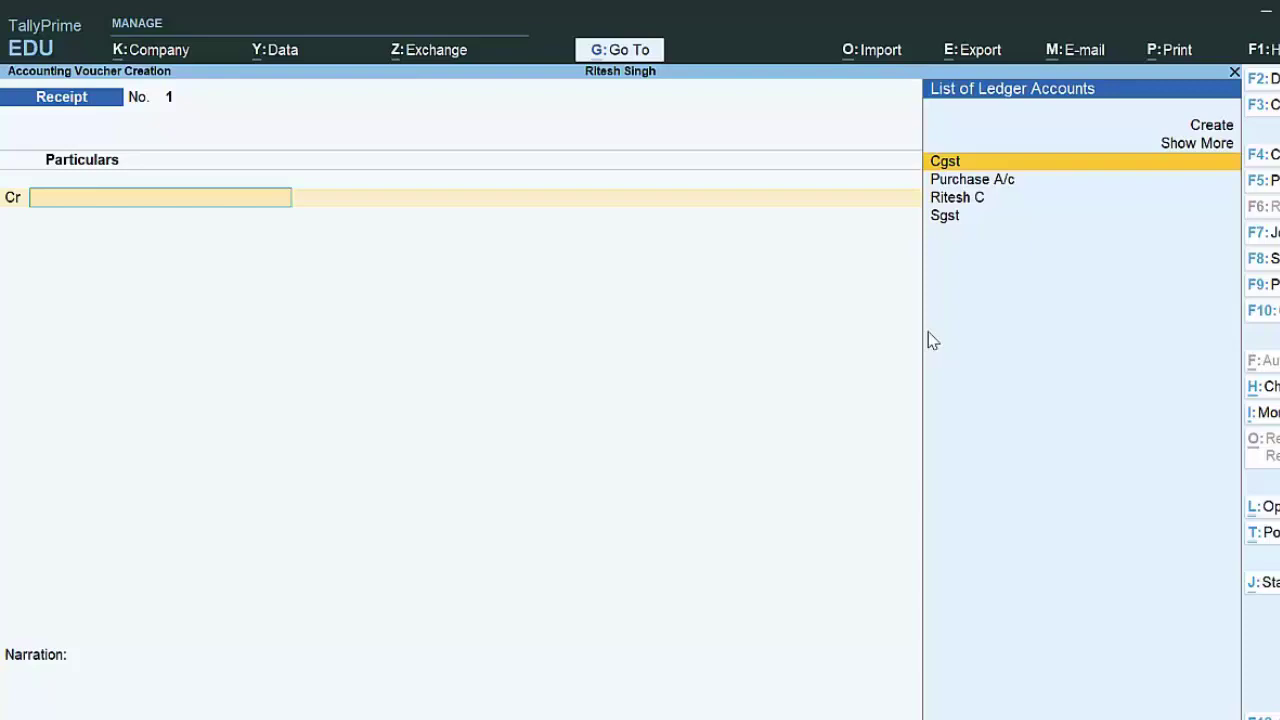
pyautogui.hotkey('alt', 'c')
pyautogui.write('C')
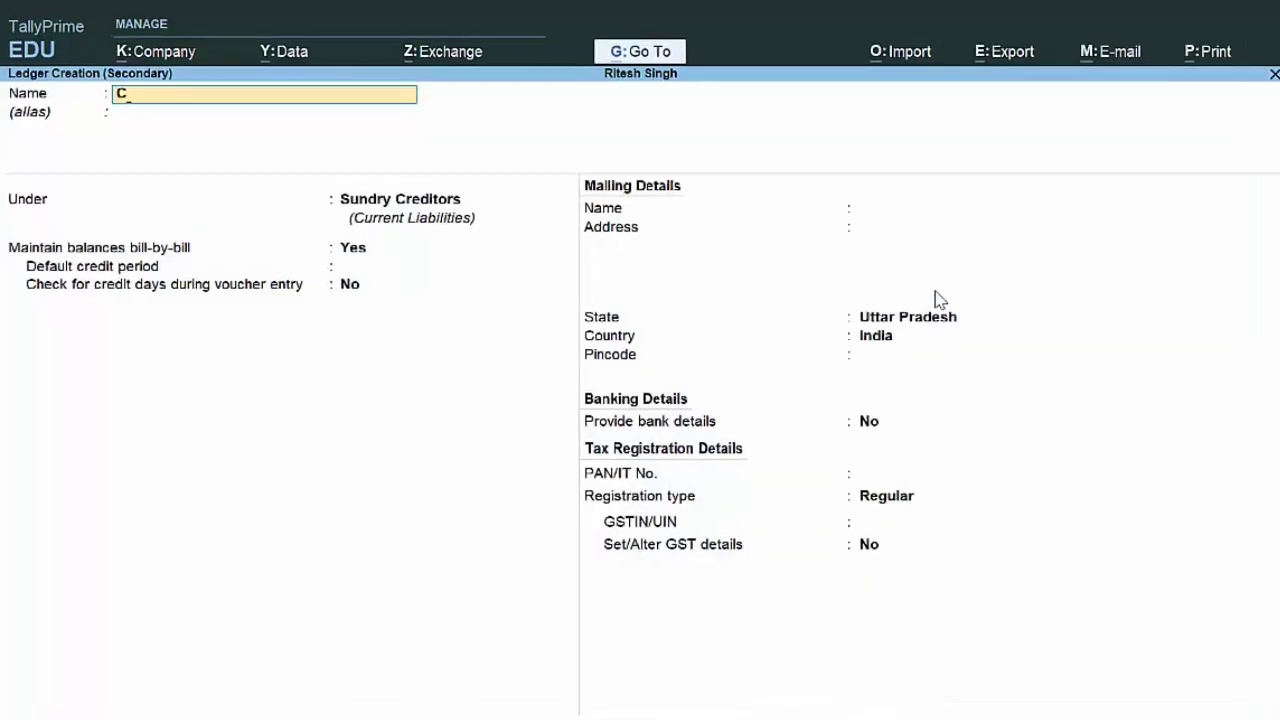
pyautogui.write('apit')
pyautogui.write('al a/c')
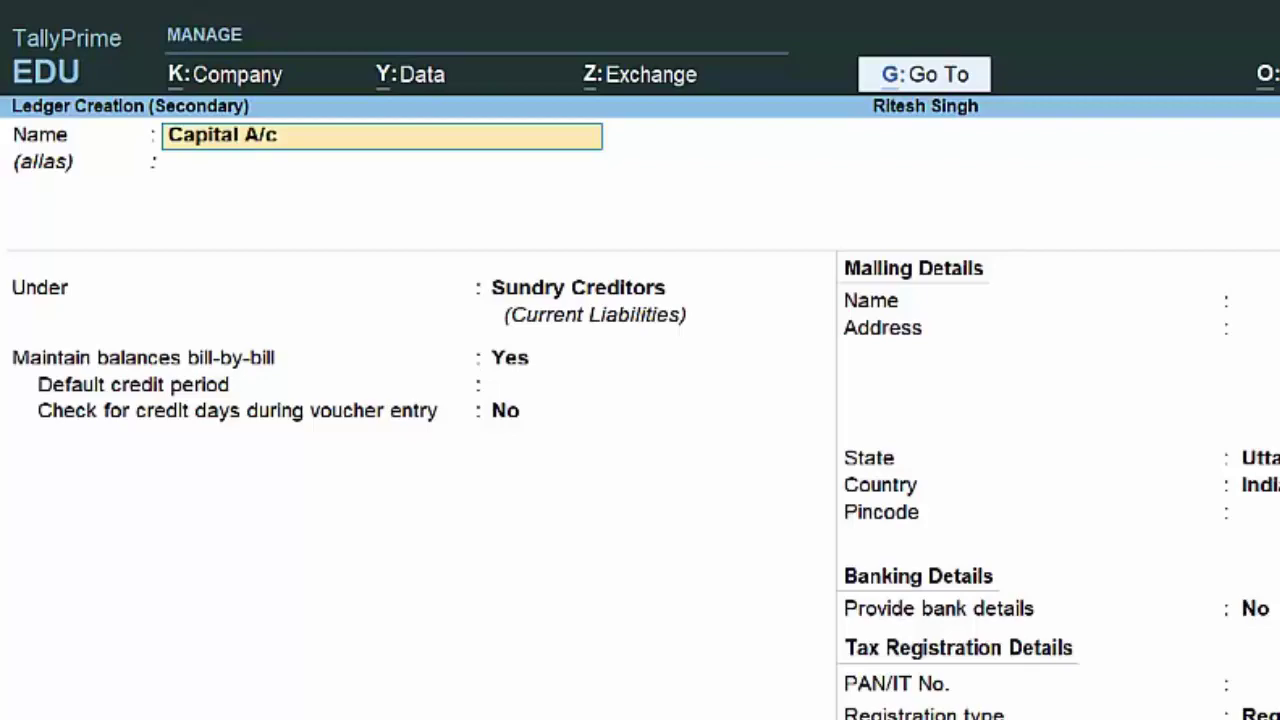
pyautogui.press('Return')
pyautogui.press('Return')
pyautogui.write('C')
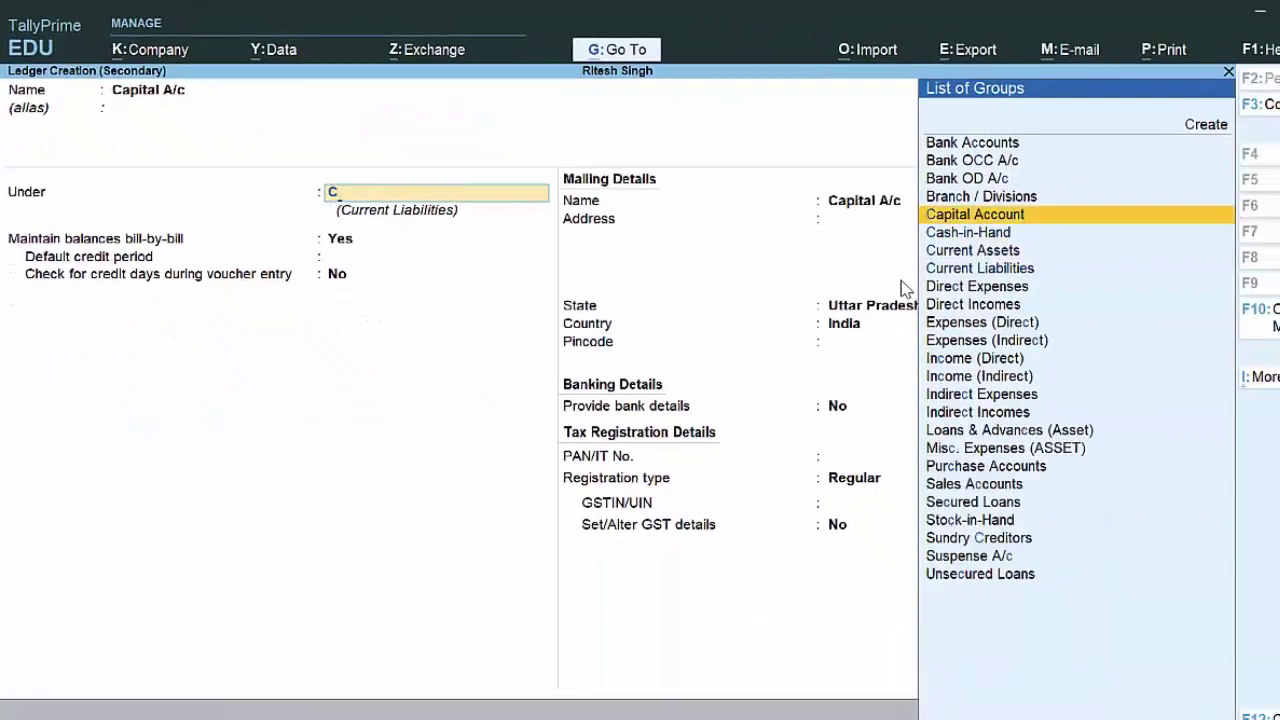
pyautogui.press('Return')
pyautogui.press('Return')
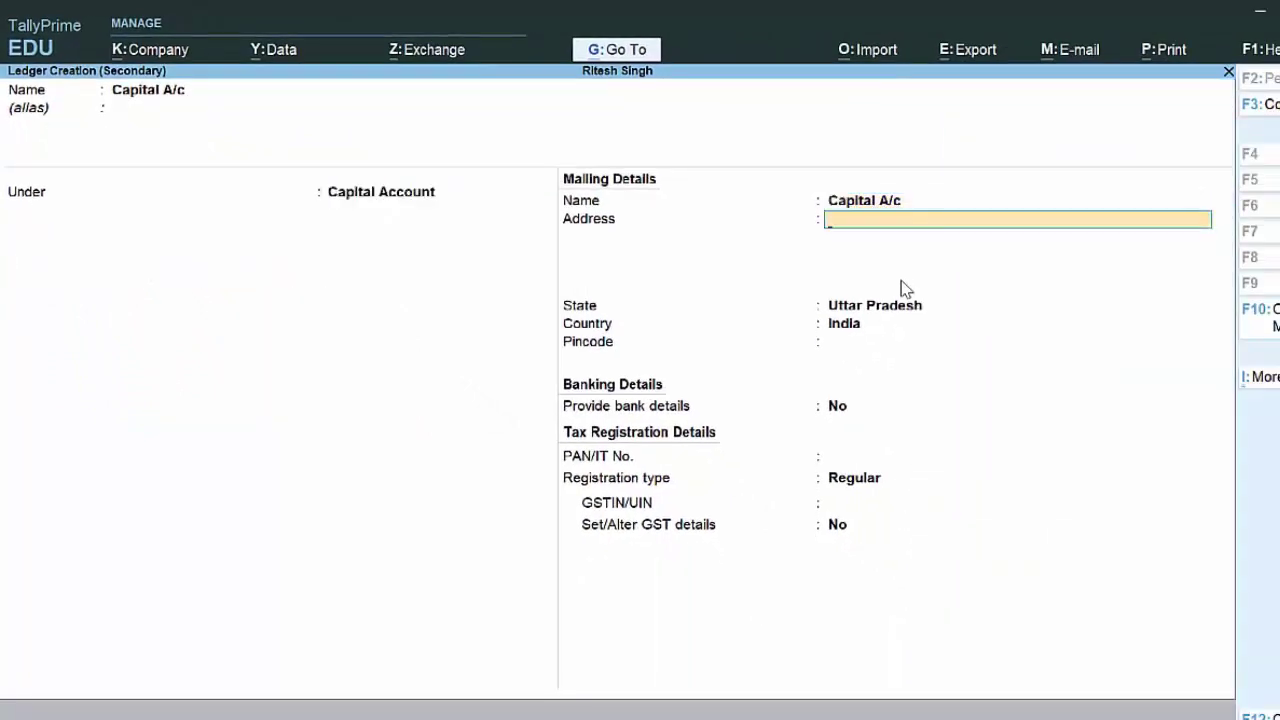
pyautogui.press('BackSpace')
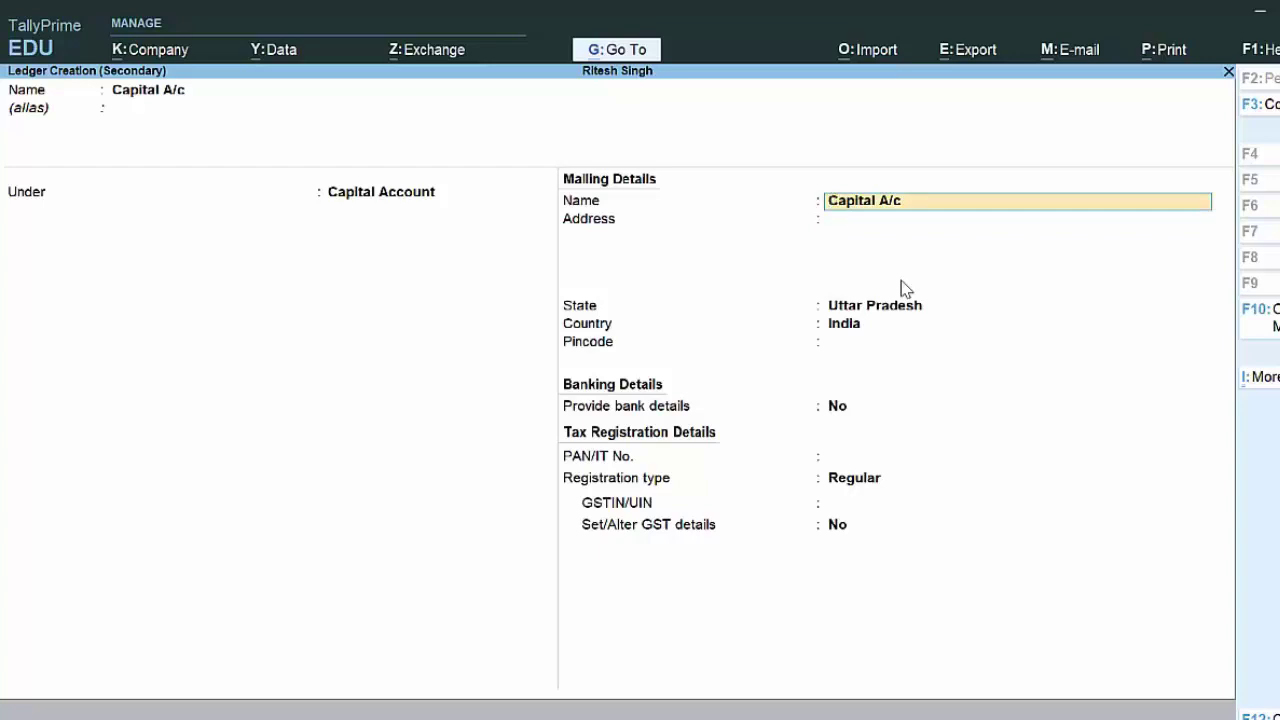
pyautogui.press('Return')
pyautogui.press('Return')
pyautogui.press('Return')
pyautogui.press('Return')
pyautogui.press('Return')
pyautogui.press('Return')
pyautogui.press('Return')
pyautogui.press('Return')
pyautogui.press('Return')
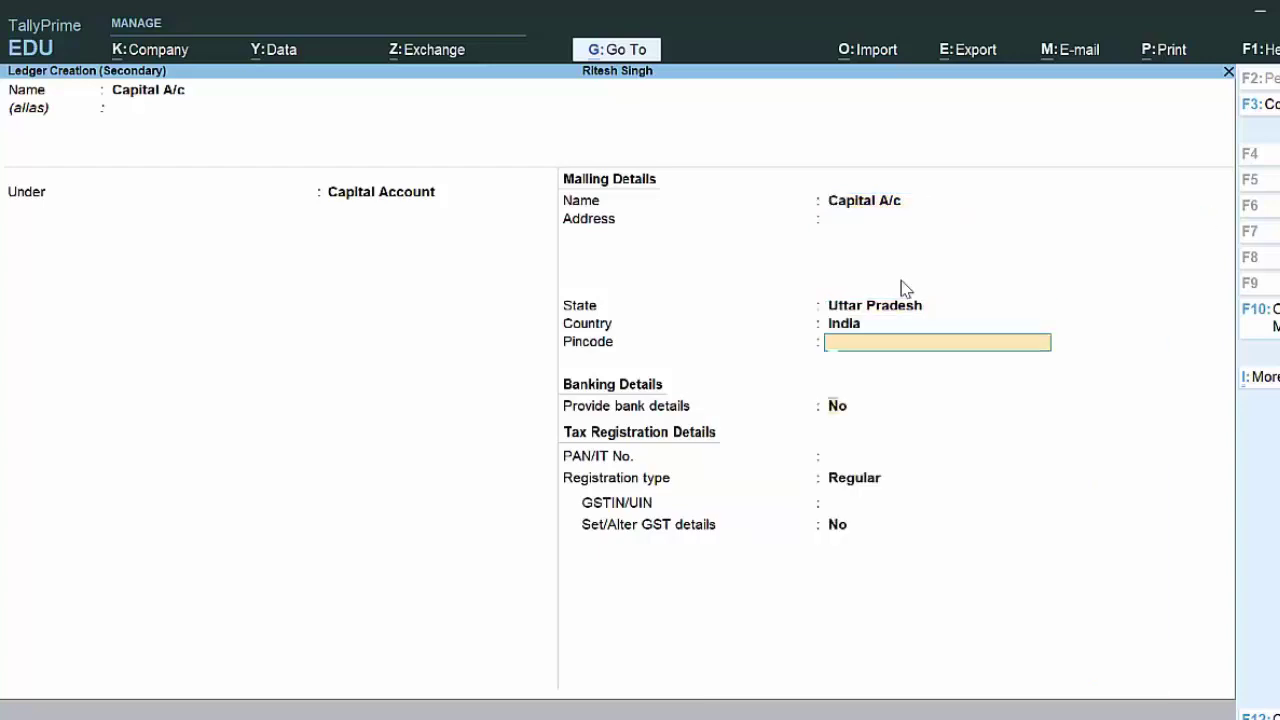
pyautogui.press('Return')
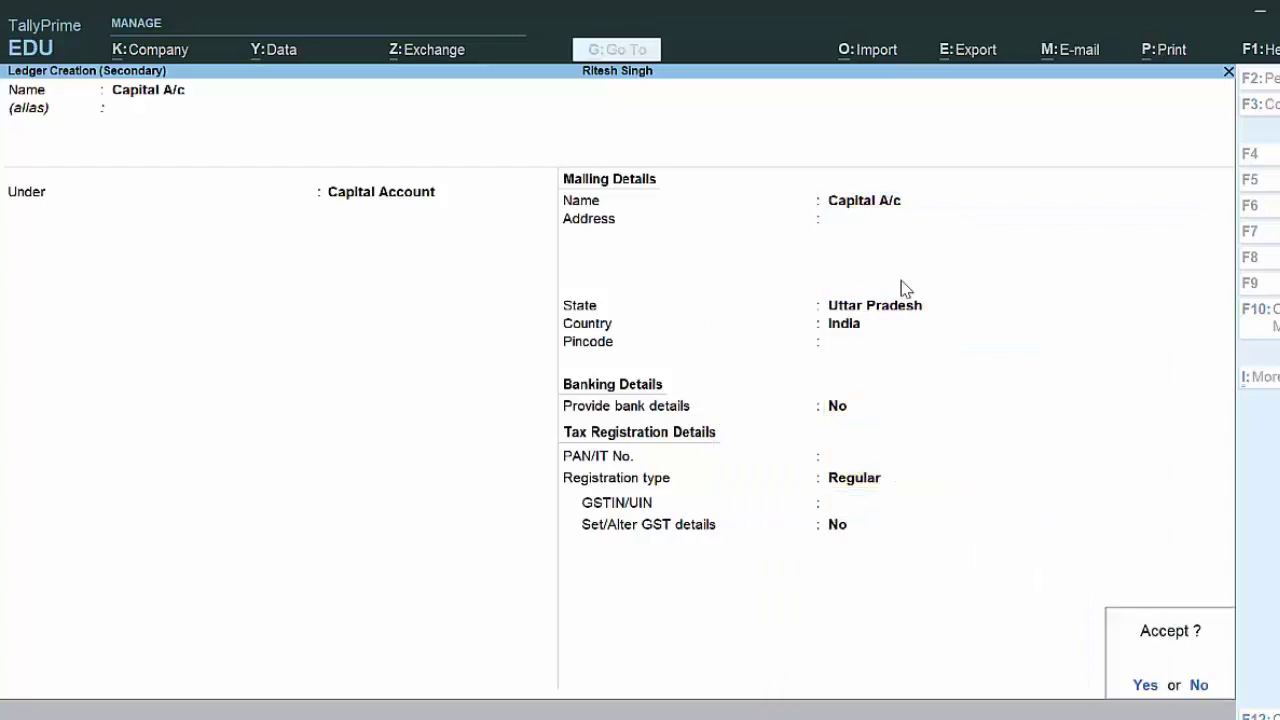
pyautogui.press('Return')
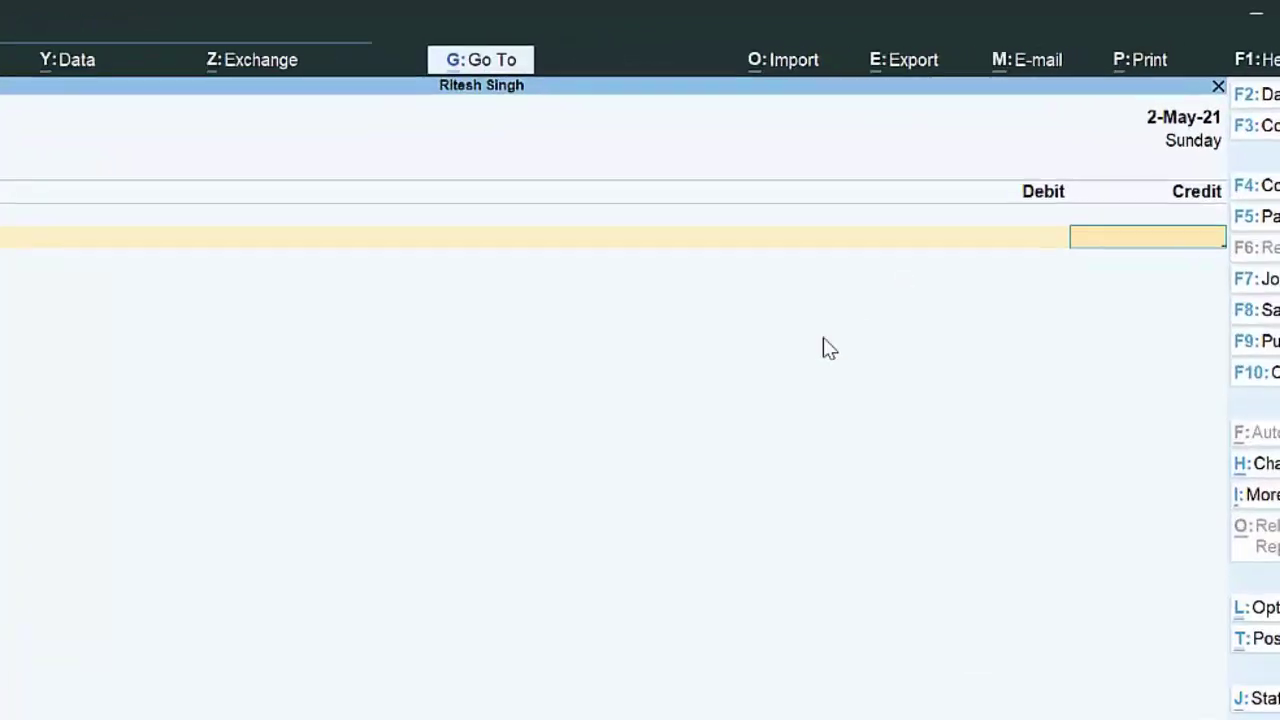
# Step: Credit Capital A/c and debit Cash 6,00,00,000.00, saving receipt voucher 1
pyautogui.write('6000000')
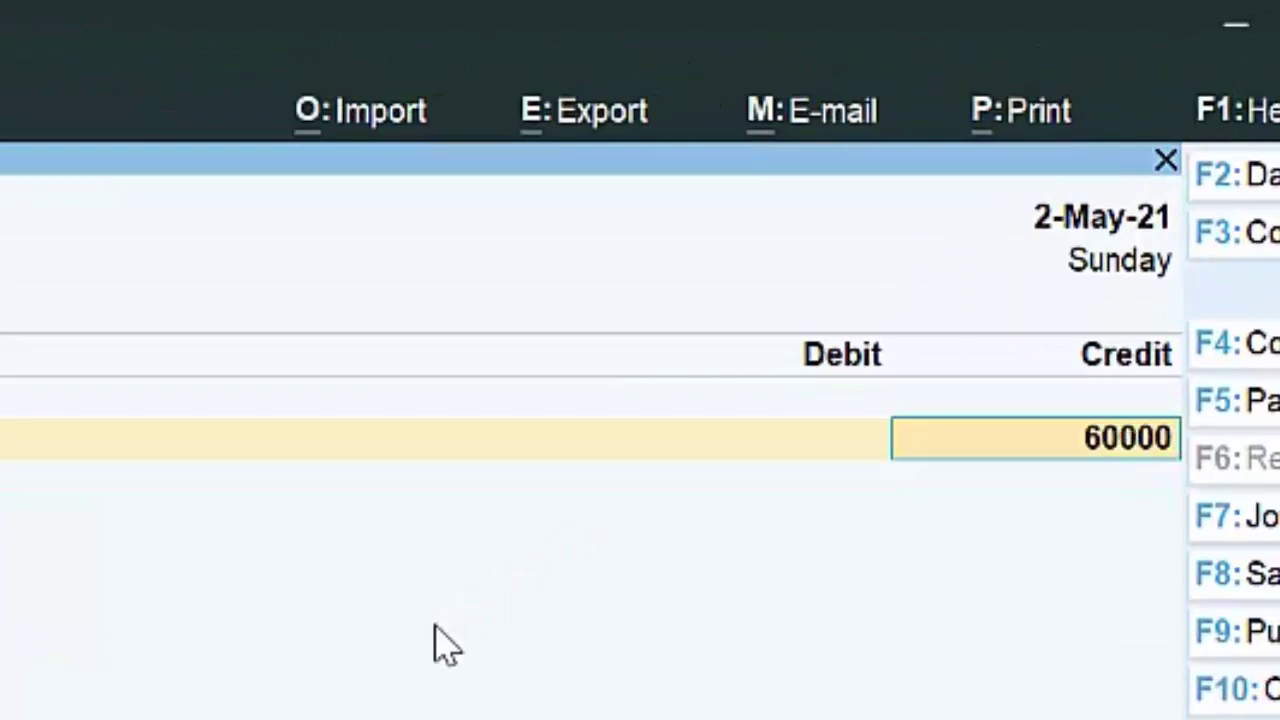
pyautogui.write('0')
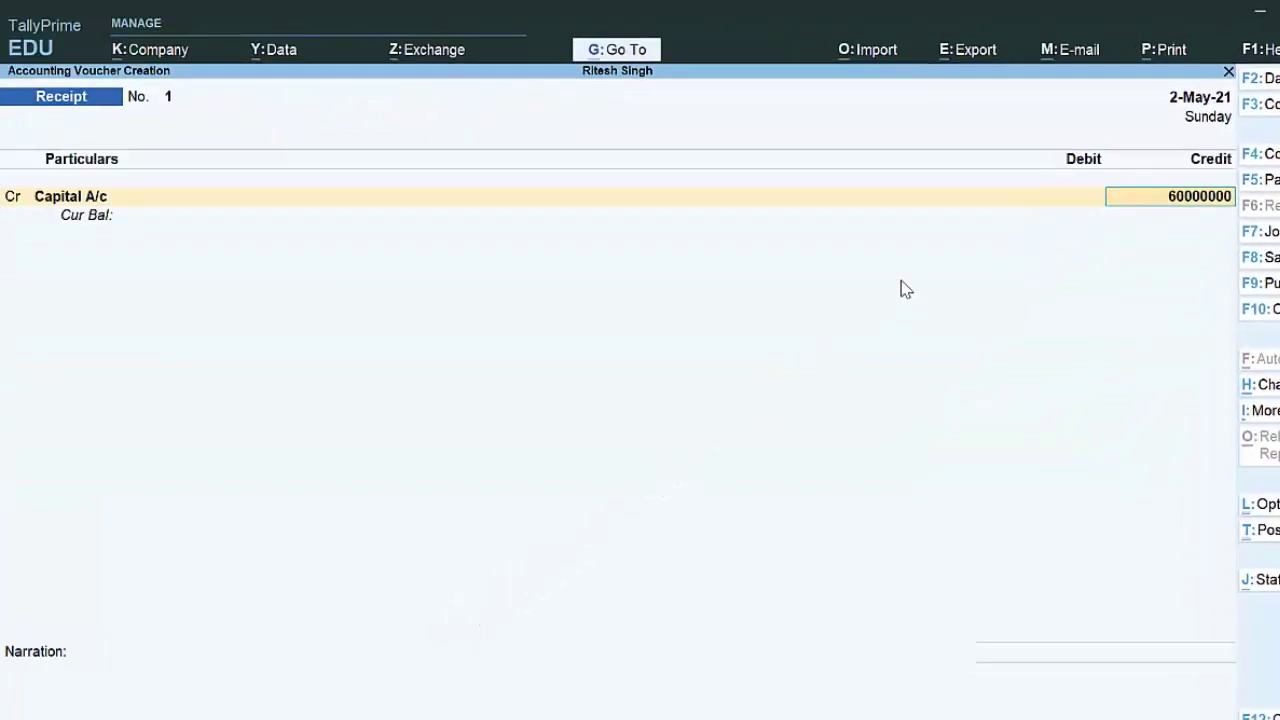
pyautogui.press('Return')
pyautogui.press('Return')
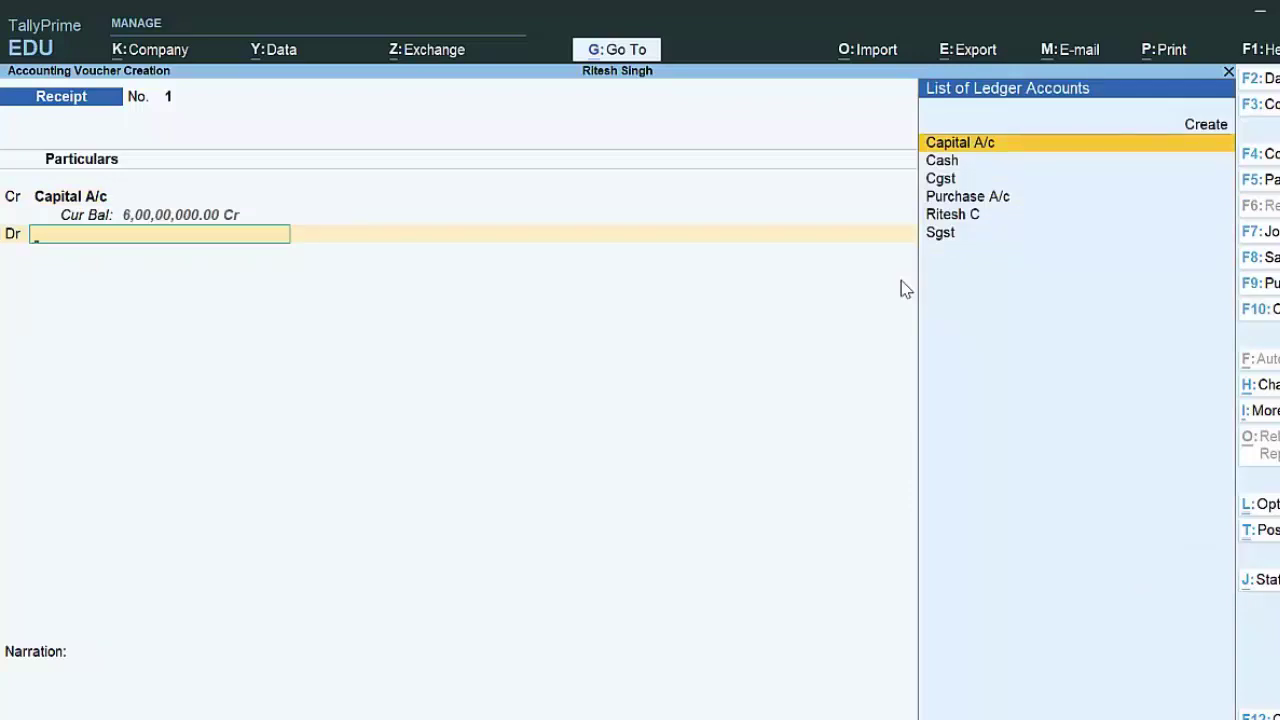
pyautogui.press('Down')
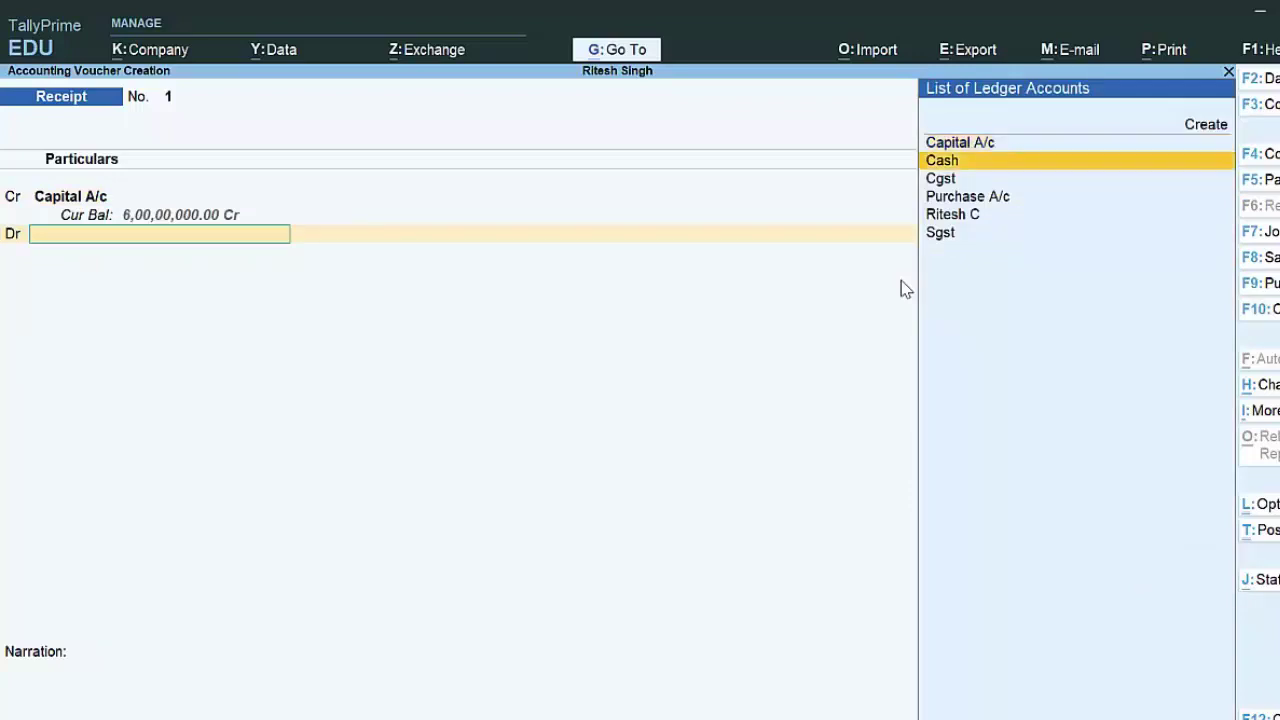
pyautogui.press('Return')
pyautogui.press('Return')
pyautogui.press('Return')
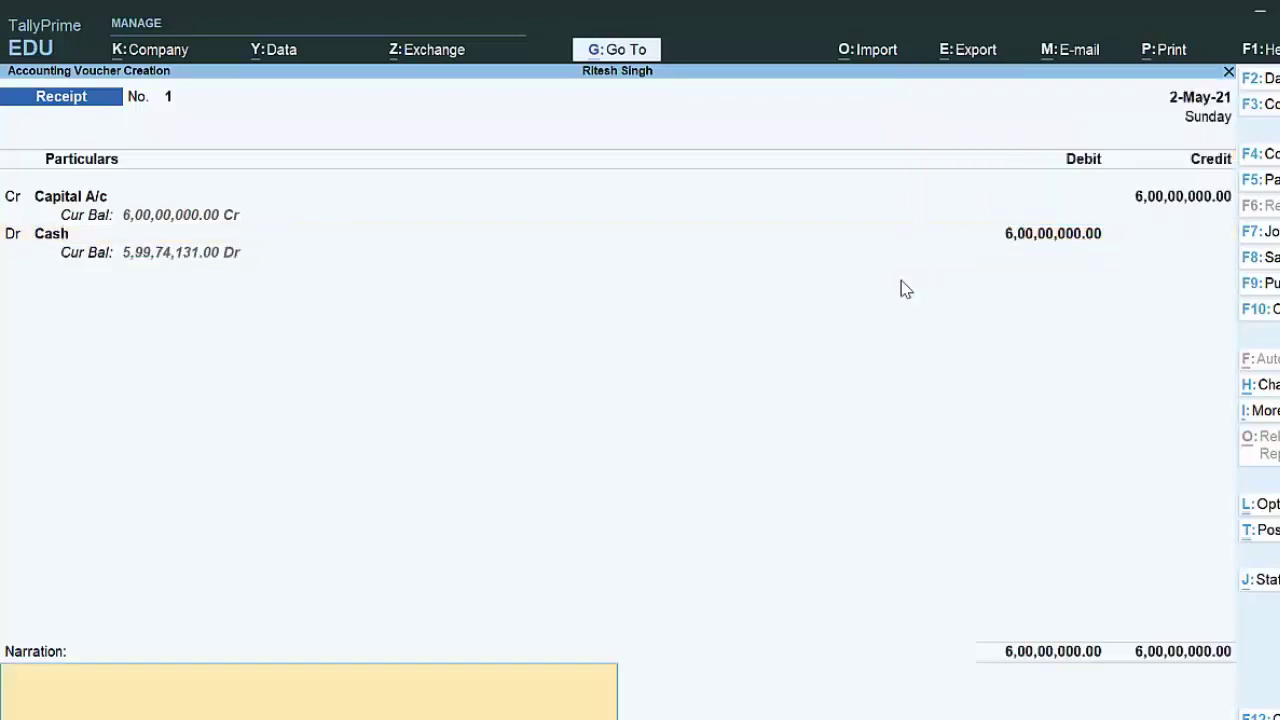
pyautogui.press('y')
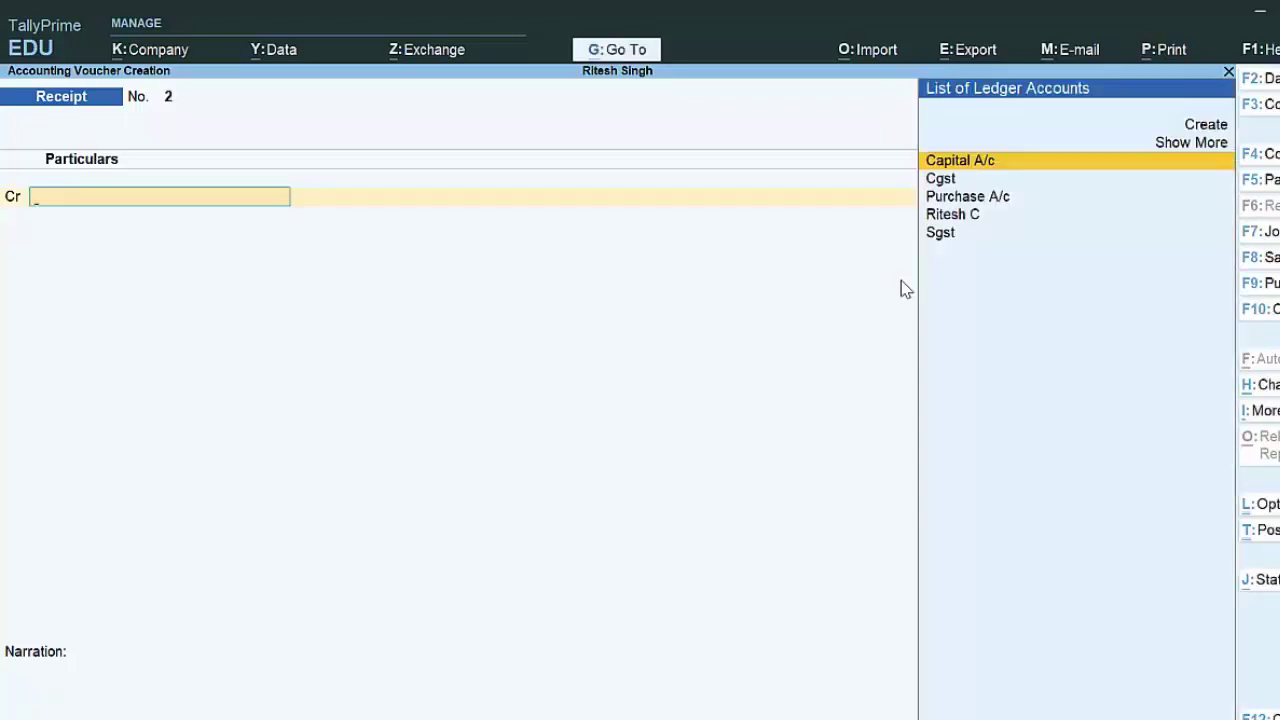
pyautogui.press('Escape')
# Step: Review the Payment voucher in the Day Book, then return to the Gateway for a new voucher
pyautogui.press('y')
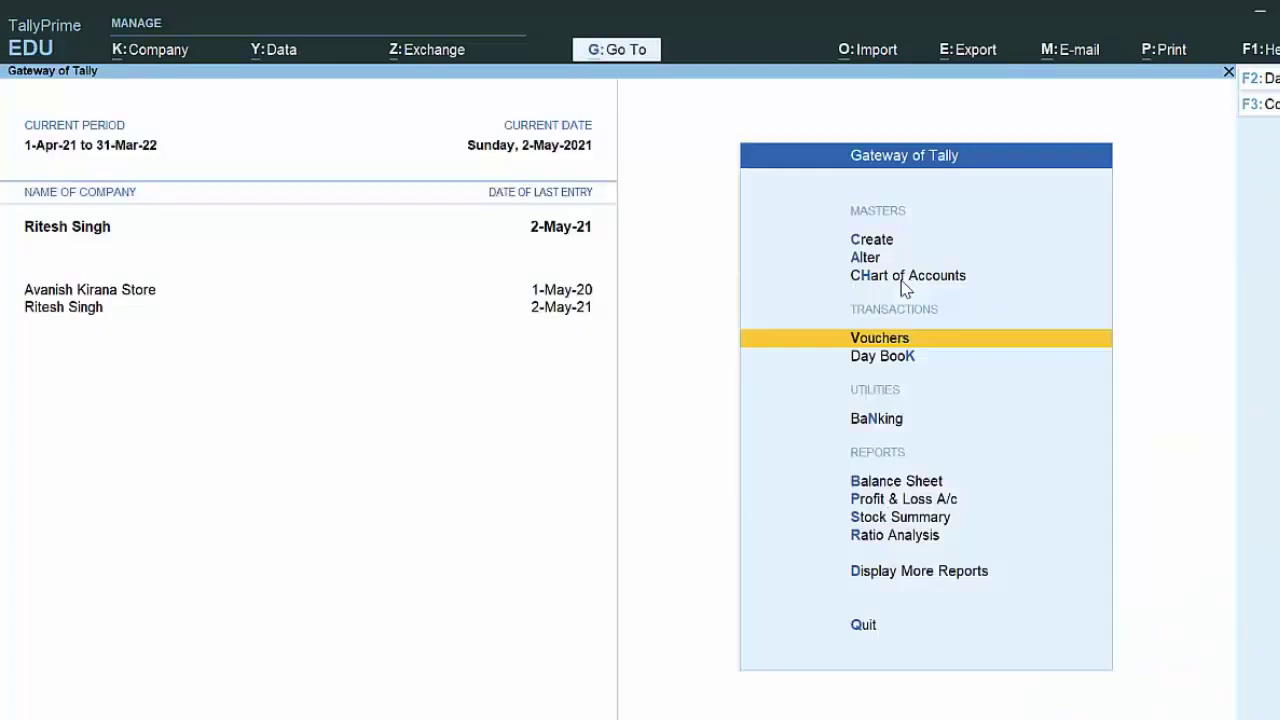
pyautogui.press('d')
pyautogui.press('d')
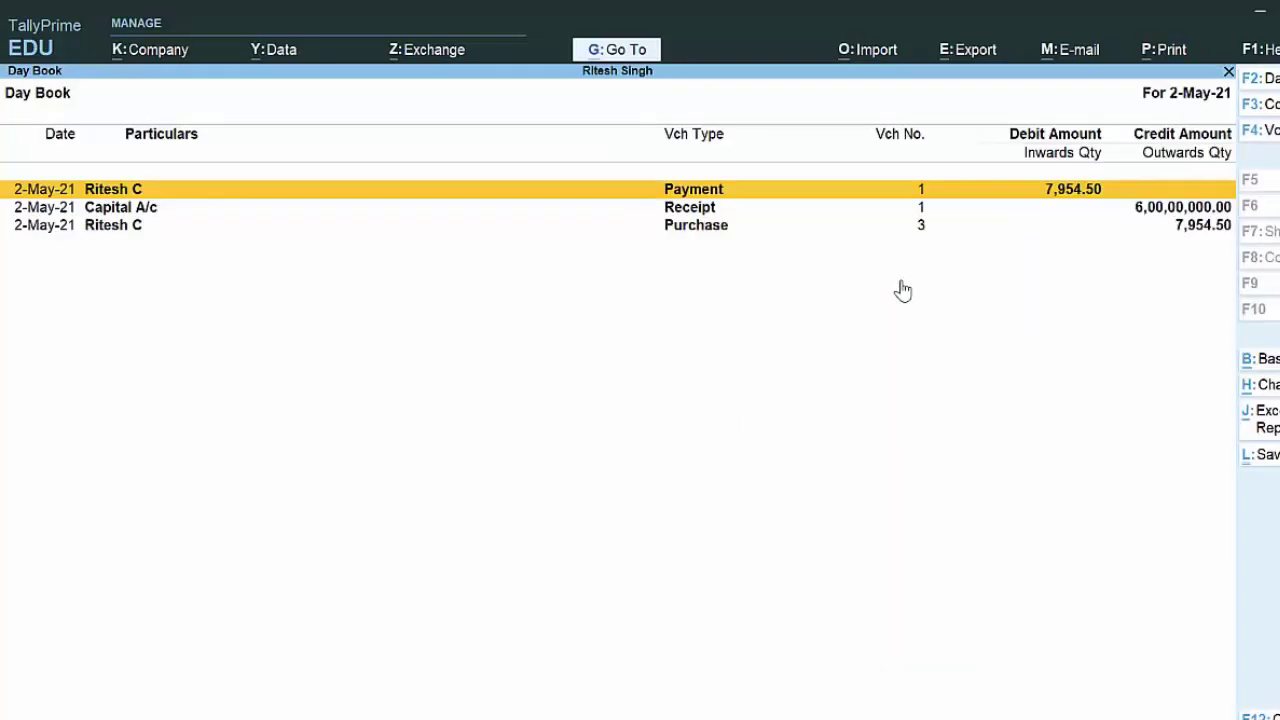
pyautogui.press('Return')
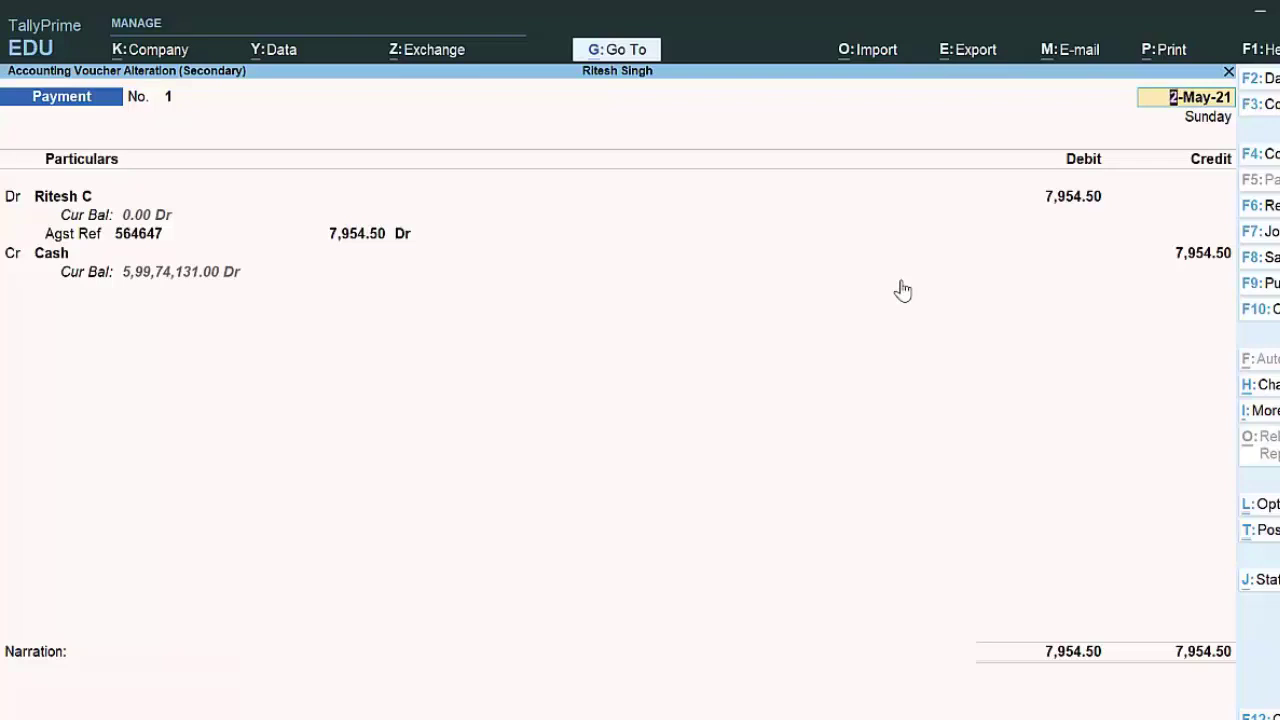
pyautogui.press('BackSpace')
pyautogui.press('Escape')
pyautogui.press('y')
pyautogui.press('Escape')
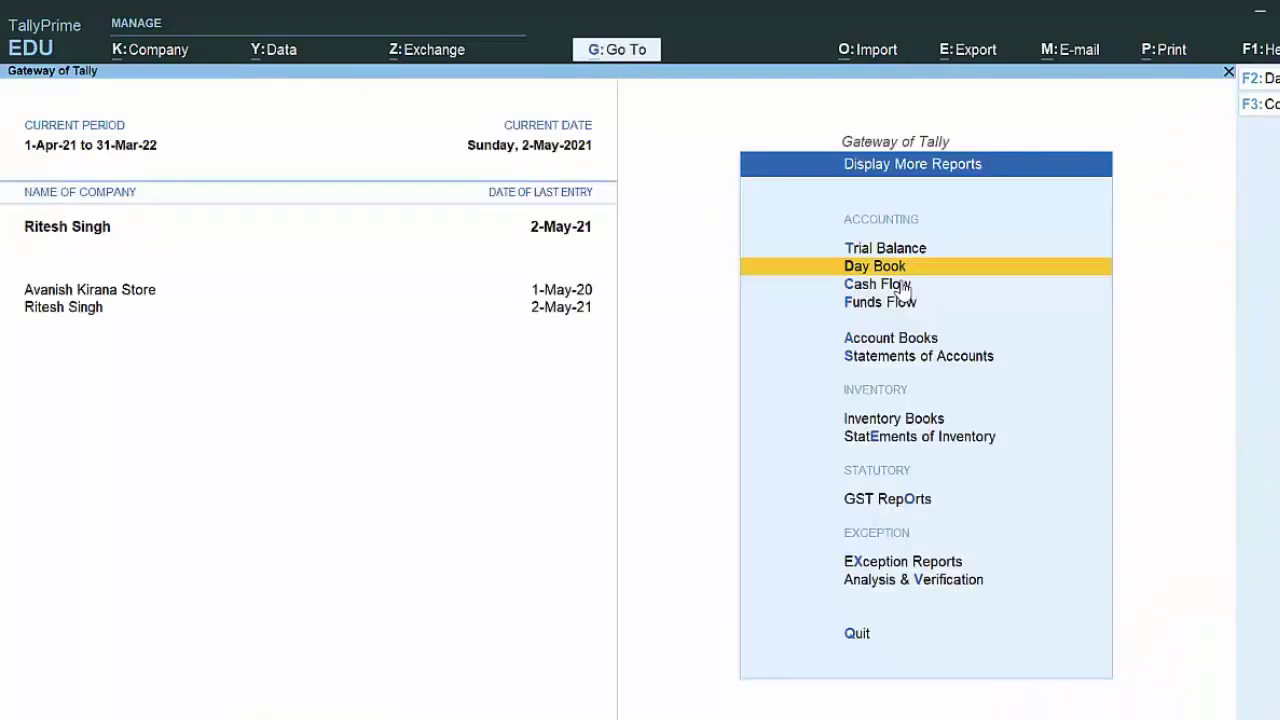
pyautogui.press('Escape')
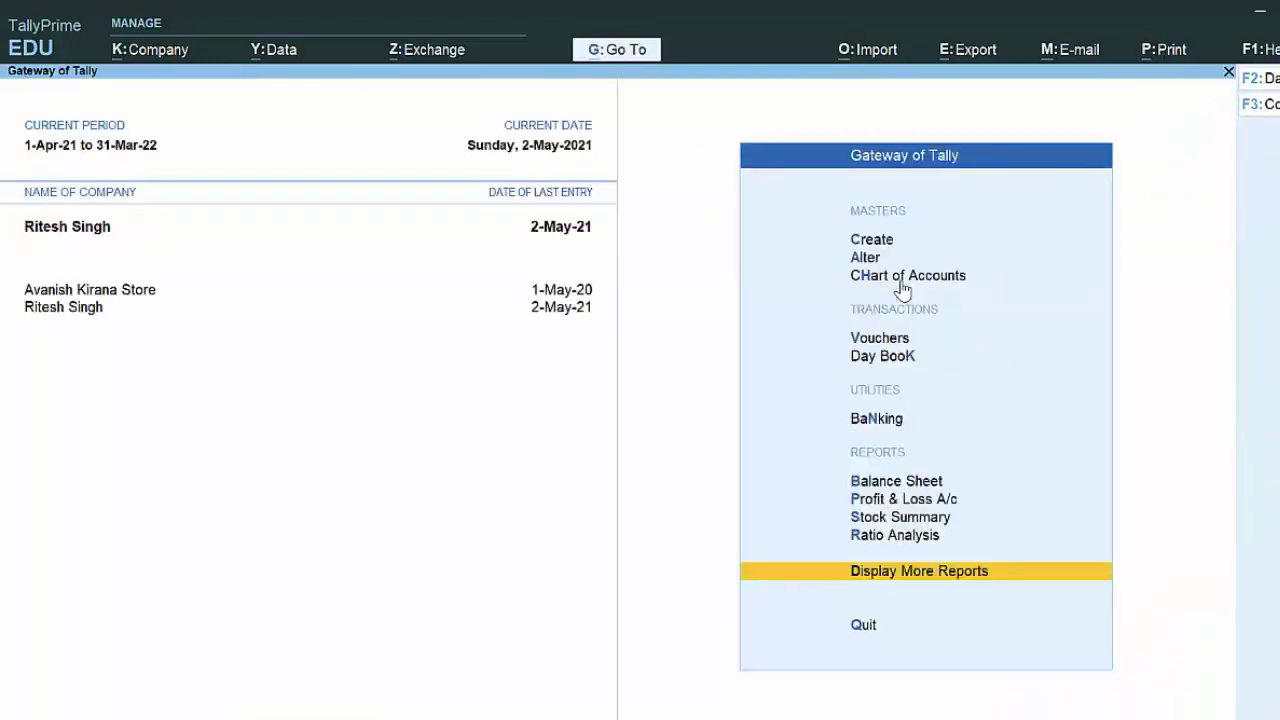
pyautogui.press('v')
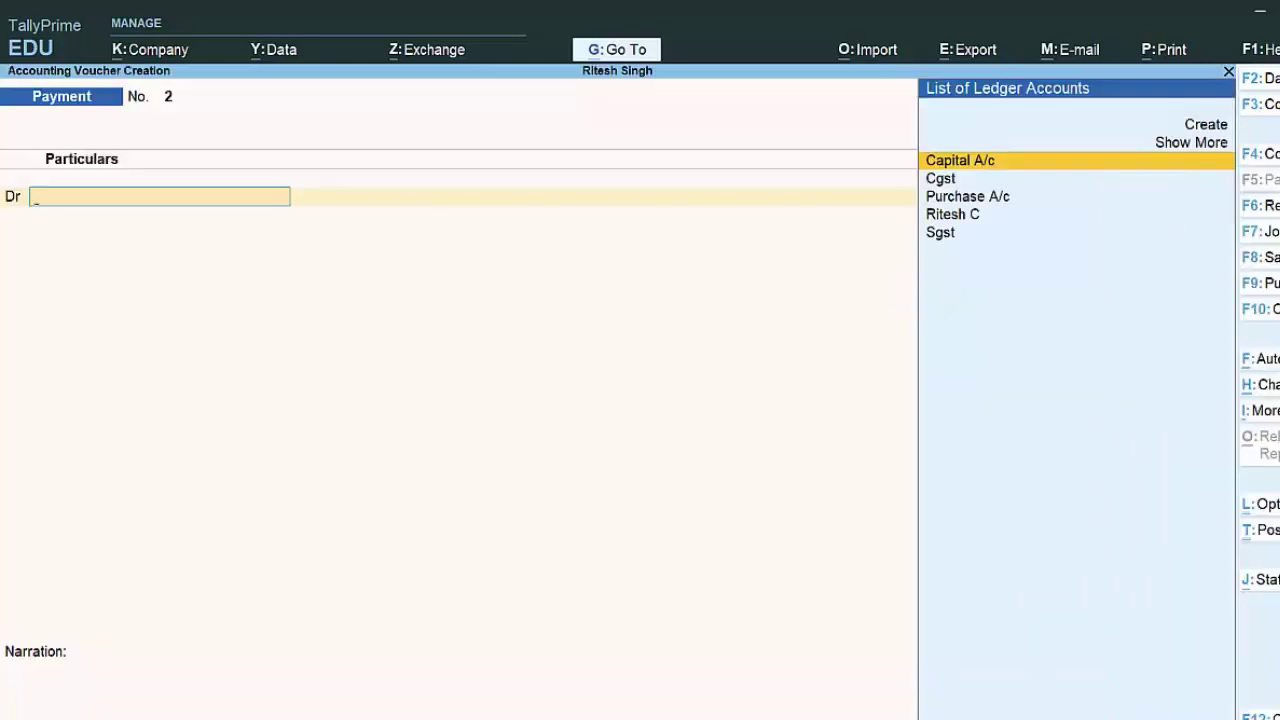
# Step: Start Sales voucher 1 with Cash as party and Regular GST registration type
pyautogui.click(1274, 260)
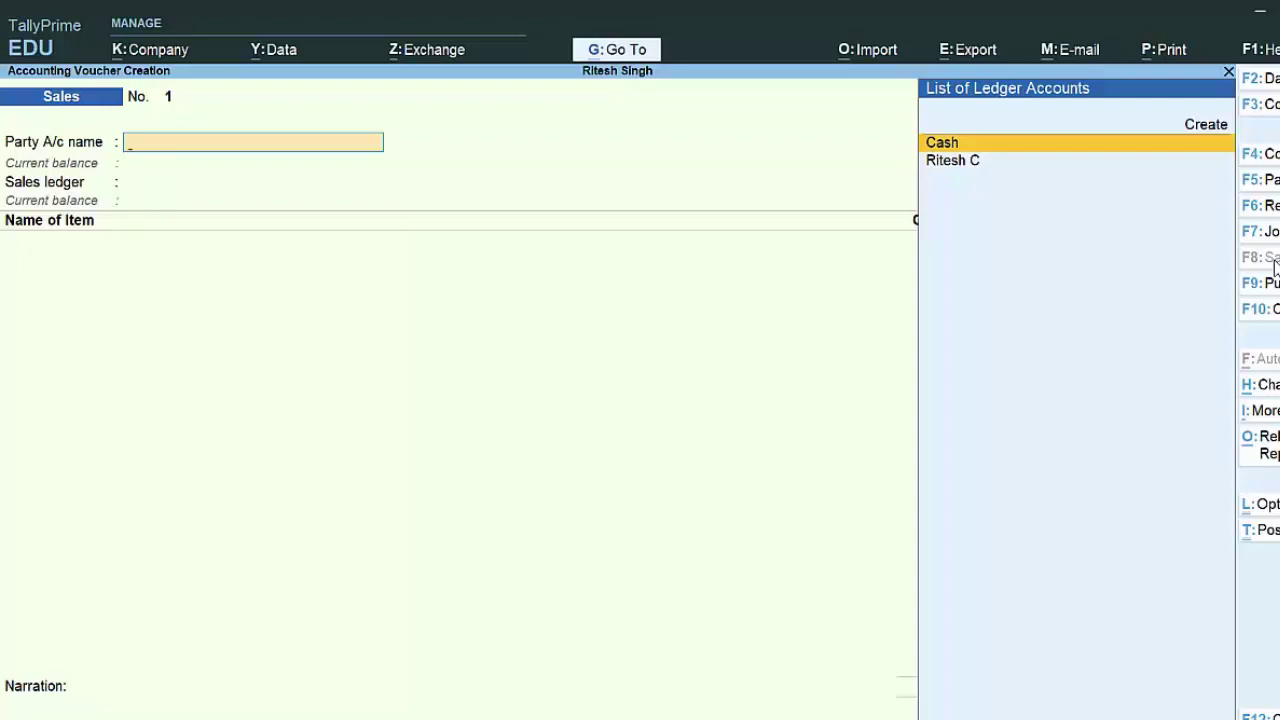
pyautogui.press('Return')
pyautogui.press('Return')
pyautogui.press('Return')
pyautogui.press('Return')
pyautogui.press('Return')
pyautogui.press('Return')
pyautogui.press('Return')
pyautogui.press('Return')
pyautogui.press('Return')
pyautogui.press('Return')
pyautogui.press('Return')
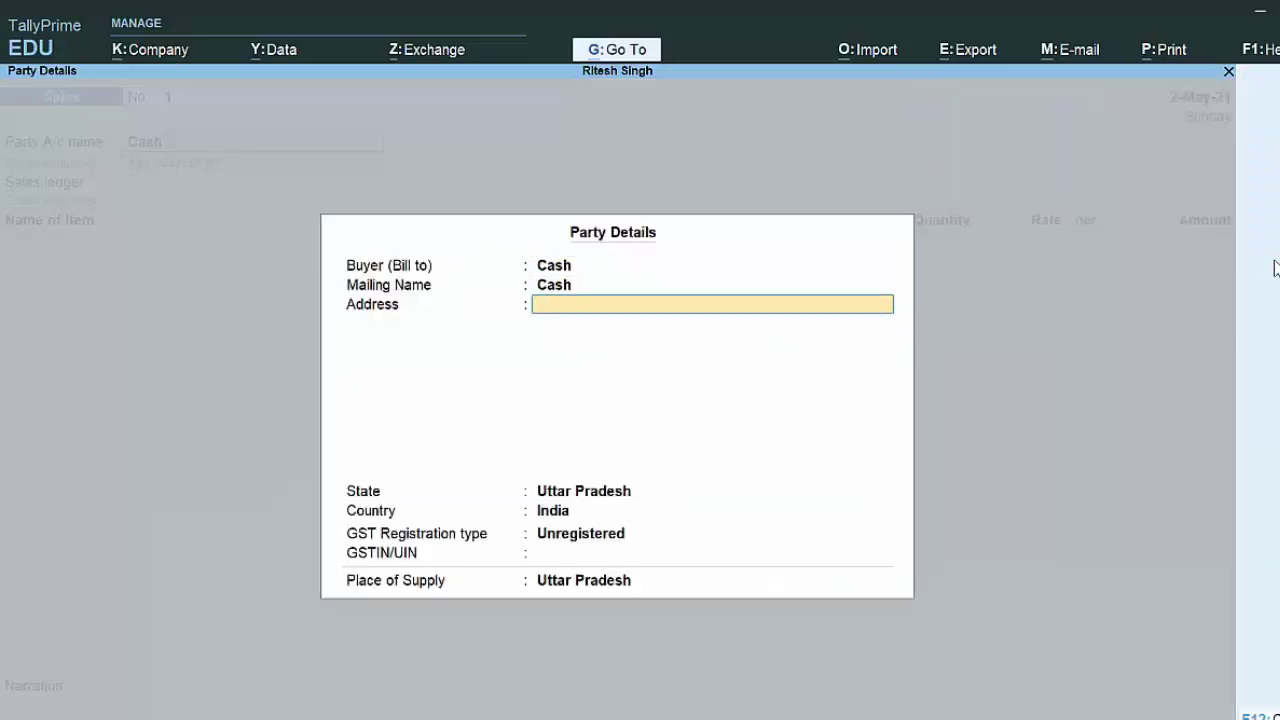
pyautogui.press('Return')
pyautogui.press('Return')
pyautogui.press('Return')
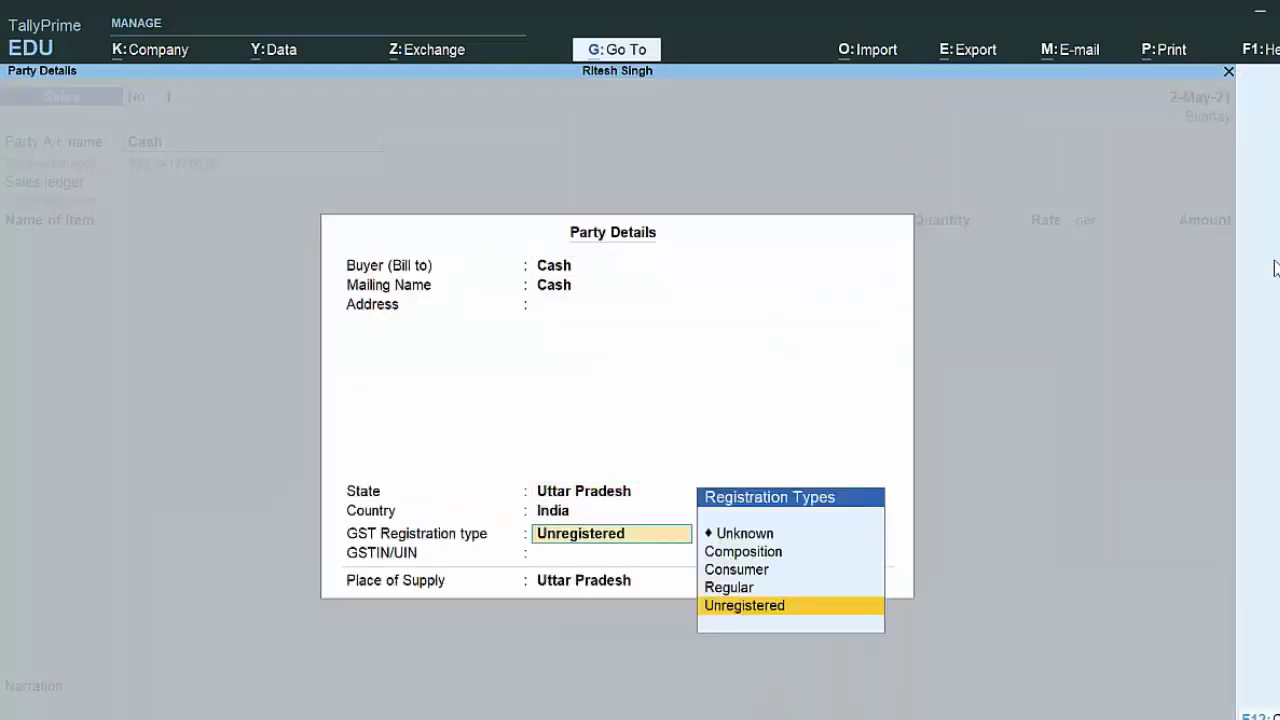
pyautogui.press('Up')
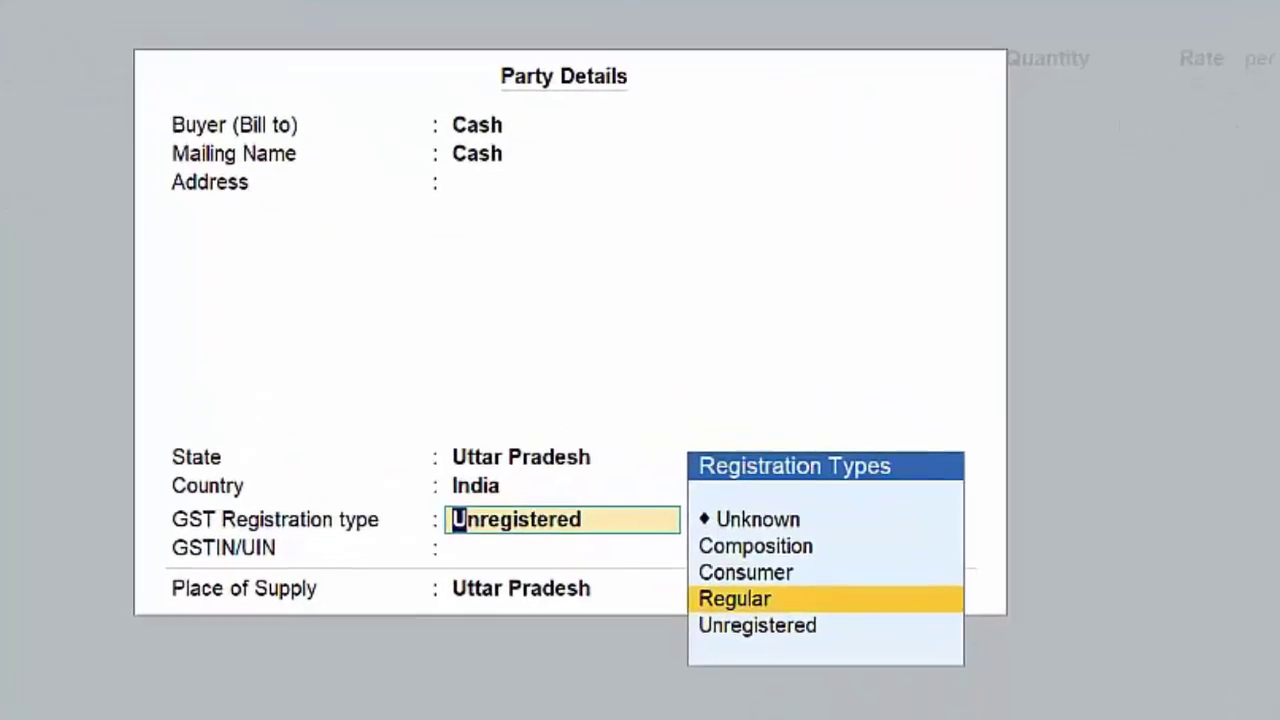
pyautogui.press('Return')
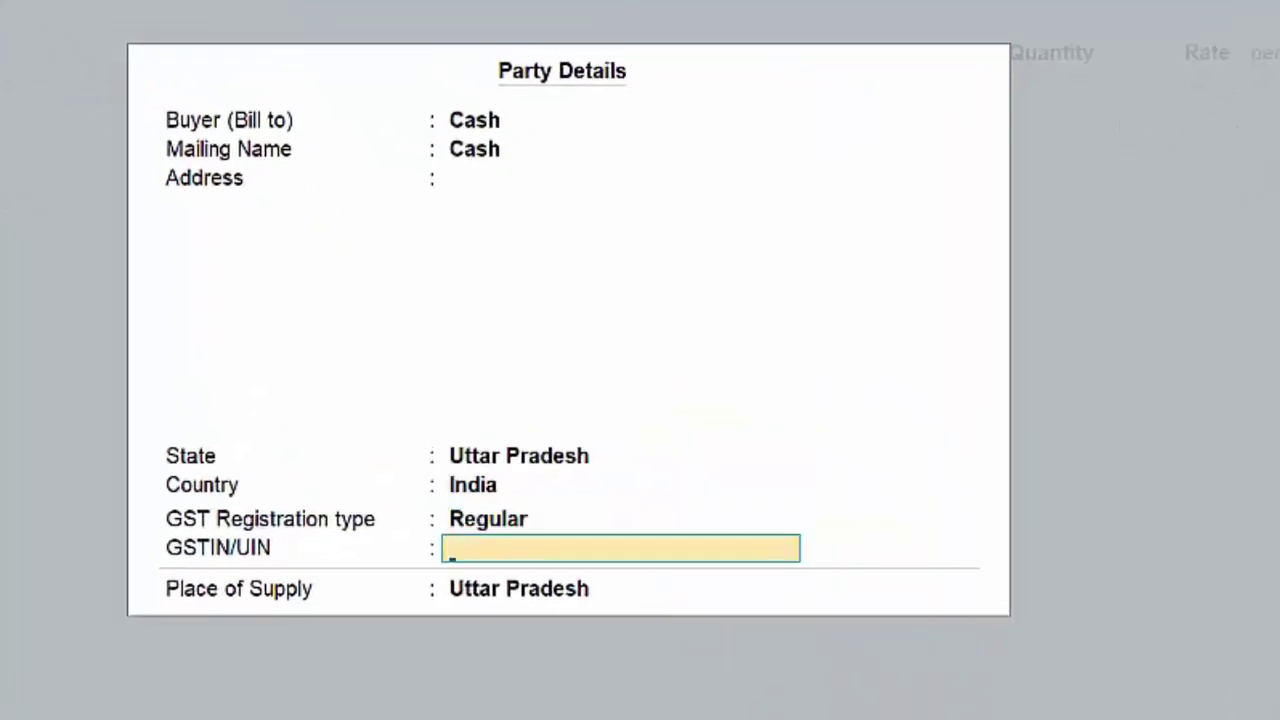
pyautogui.press('Return')
pyautogui.press('Return')
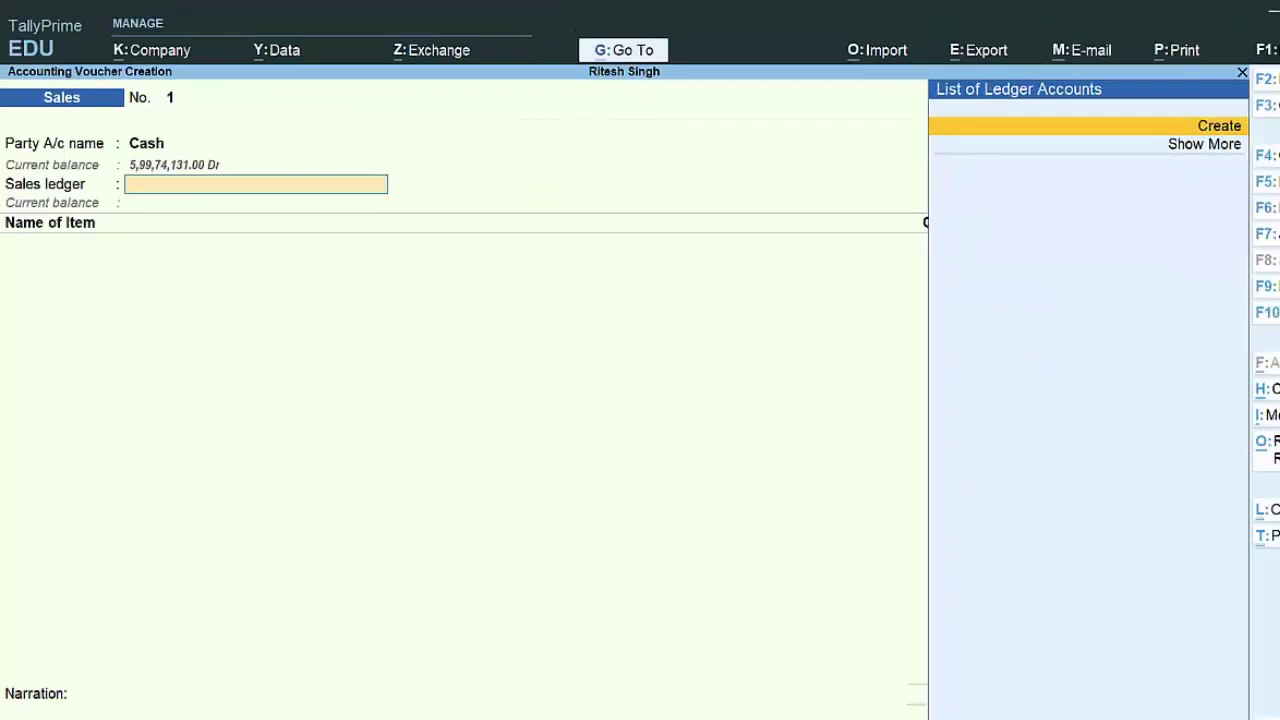
# Step: Create a Sales A/c ledger under Sales Accounts with GST applicable
pyautogui.hotkey('alt', 'c')
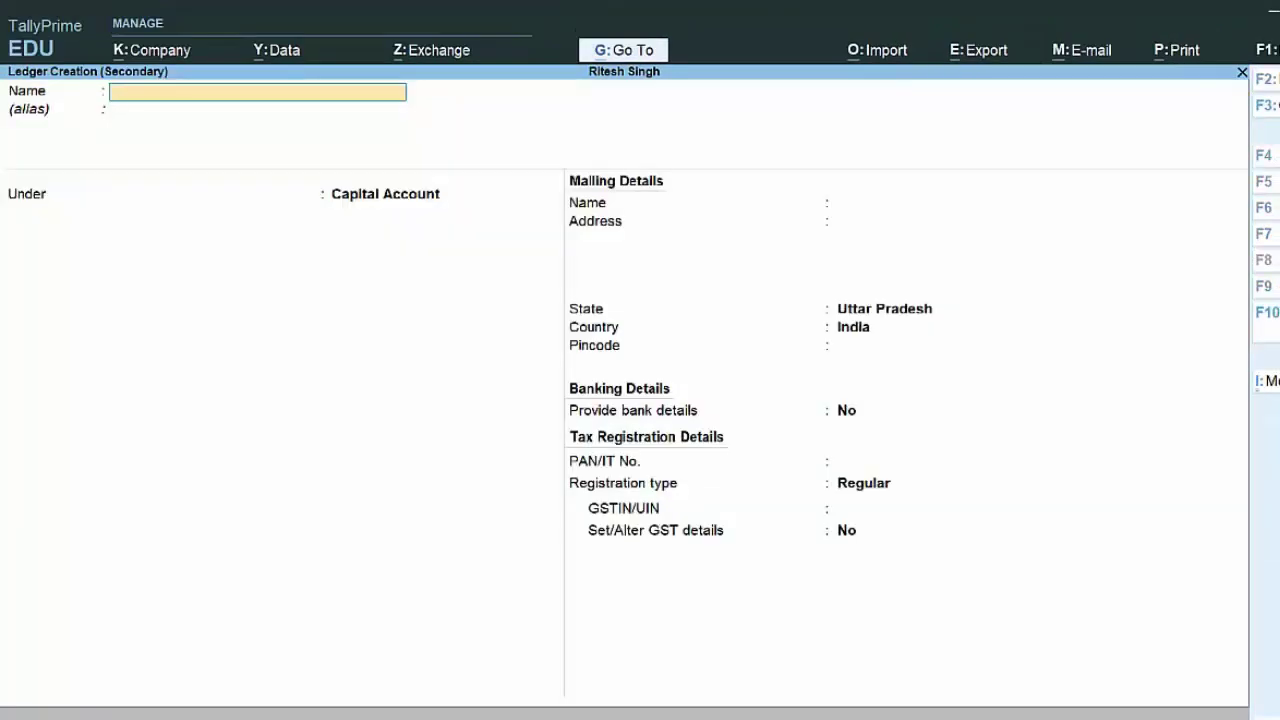
pyautogui.write('Sales A/c')
pyautogui.press('Return')
pyautogui.write('S')
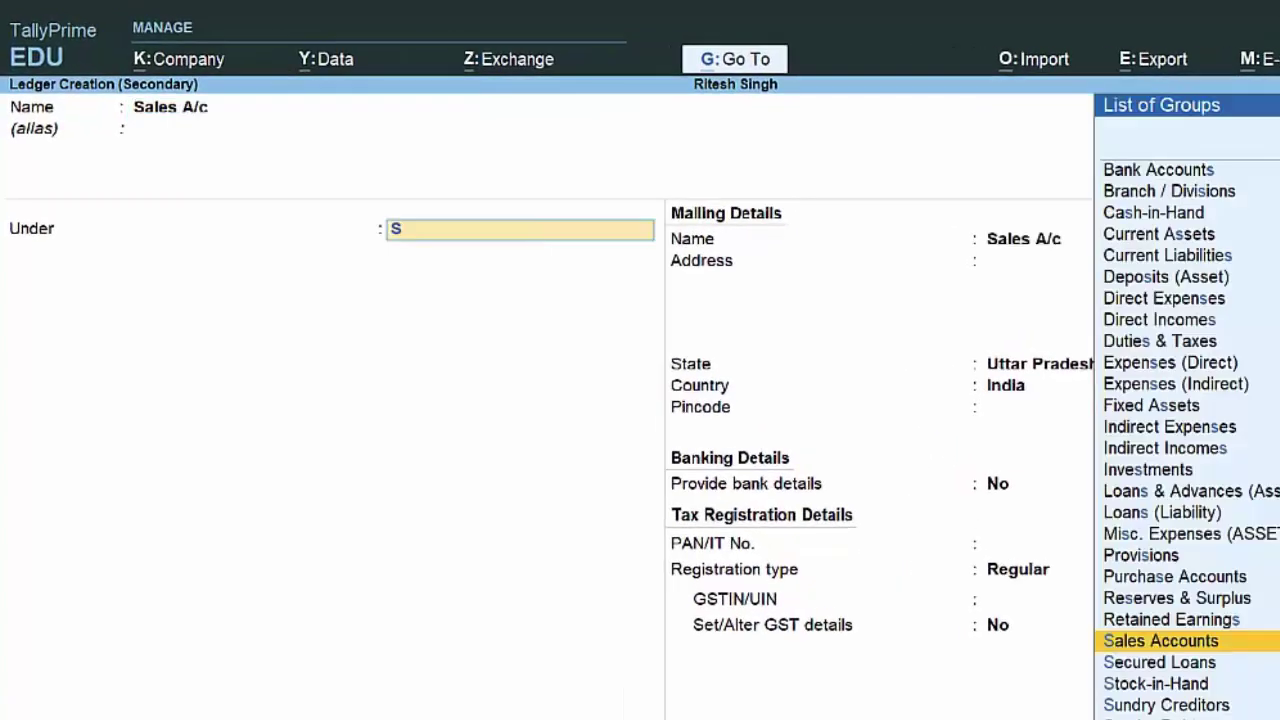
pyautogui.press('Return')
pyautogui.press('Return')
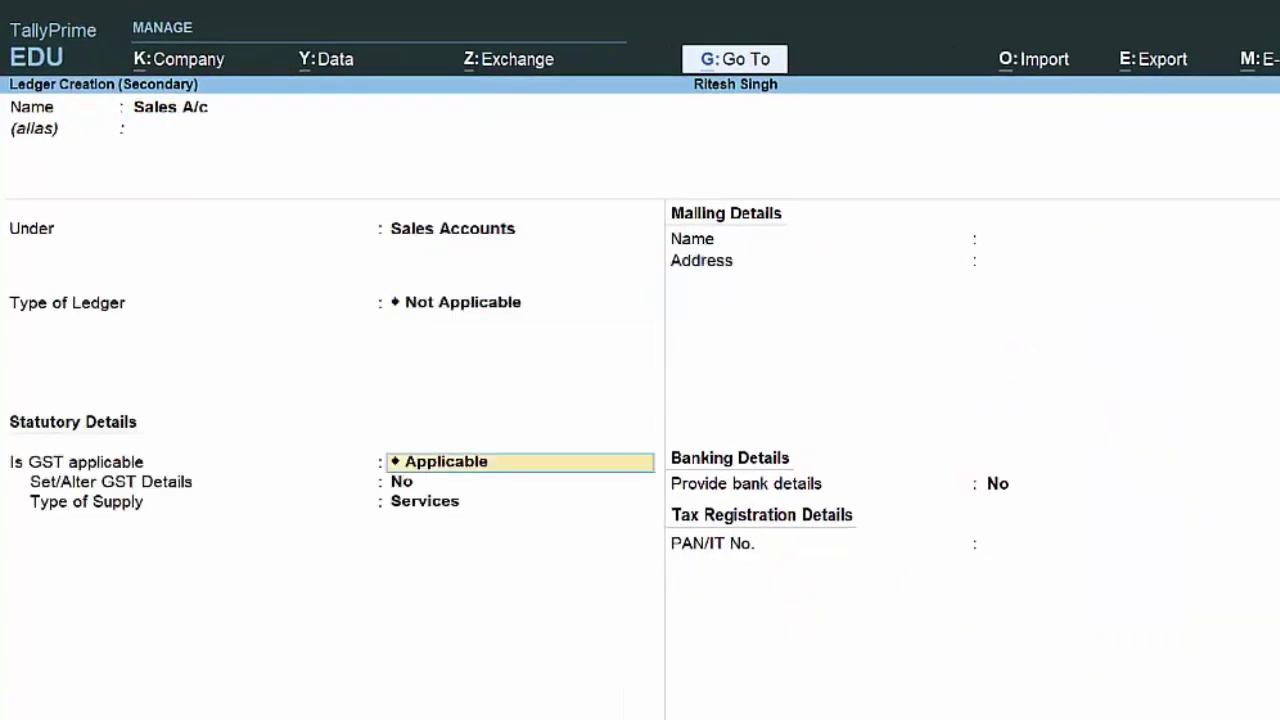
pyautogui.press('Return')
pyautogui.press('Return')
pyautogui.press('Return')
pyautogui.press('Return')
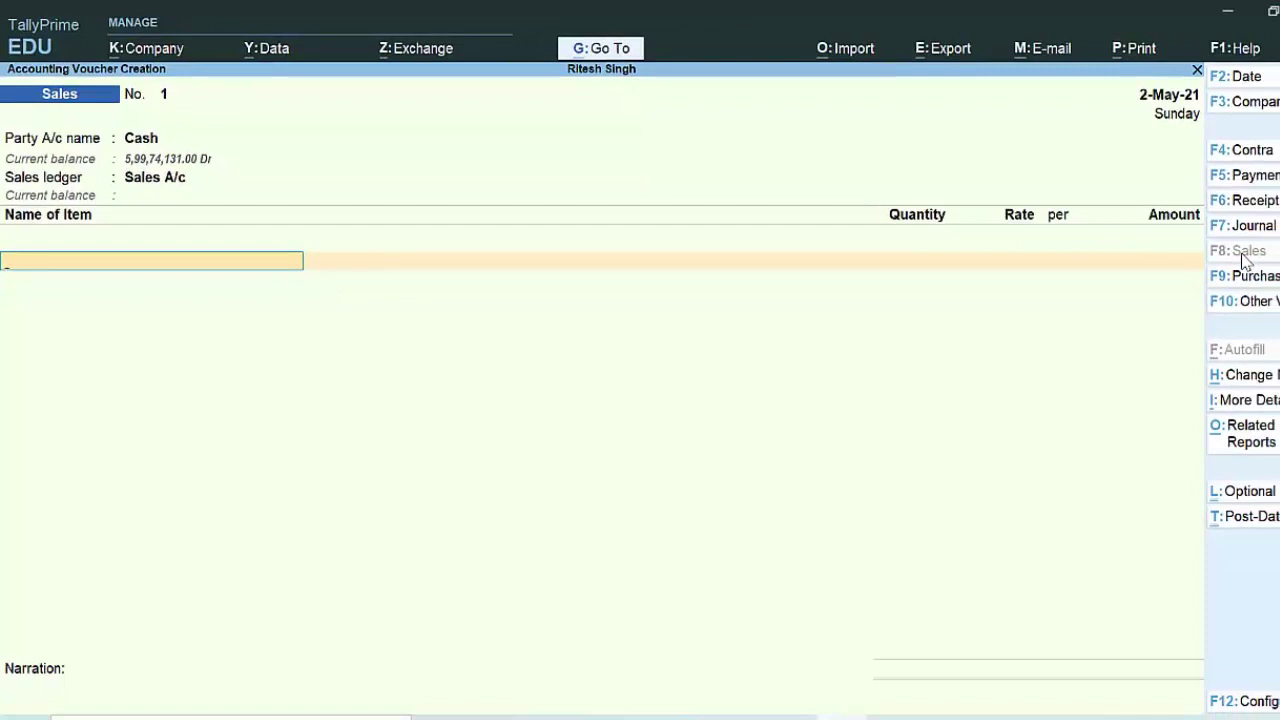
# Step: Add Anik Ghee, 16 kg at 1,100.00, for 17,600.00
pyautogui.write('K')
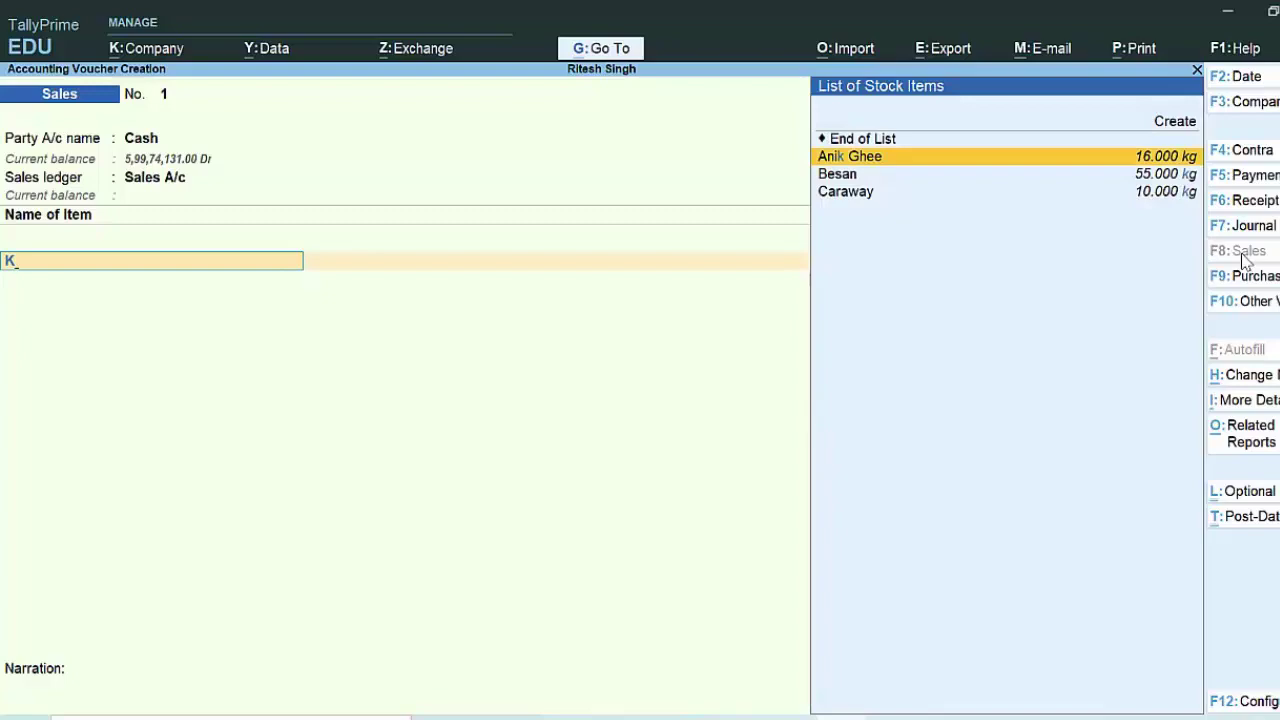
pyautogui.press('Return')
pyautogui.write('15')
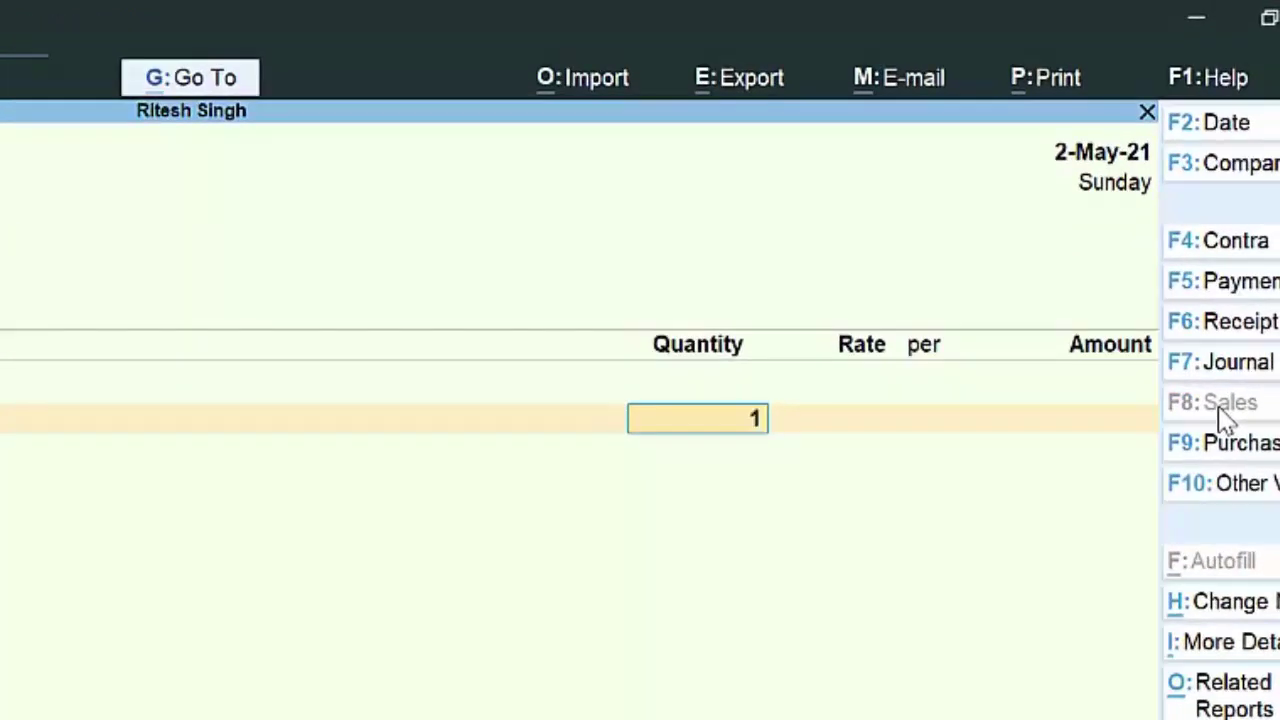
pyautogui.press('BackSpace')
pyautogui.write('6')
pyautogui.press('Return')
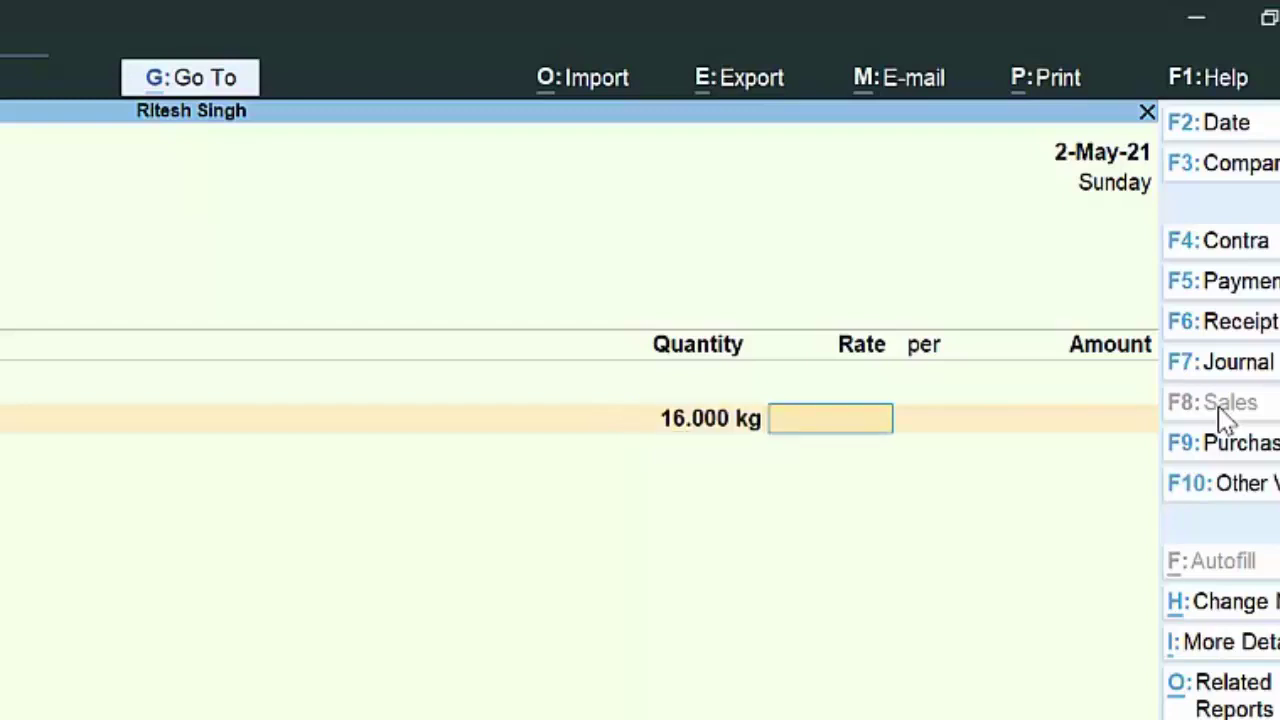
pyautogui.write('1100')
pyautogui.press('Return')
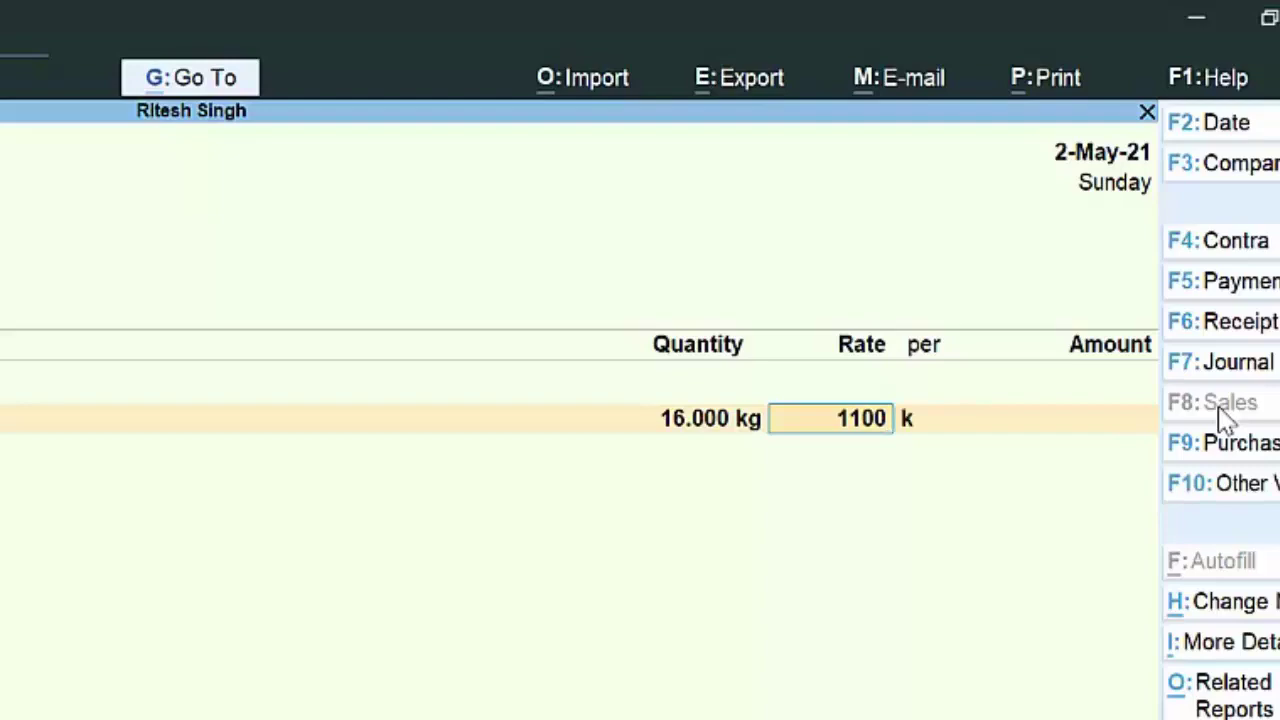
pyautogui.press('Return')
pyautogui.press('Return')
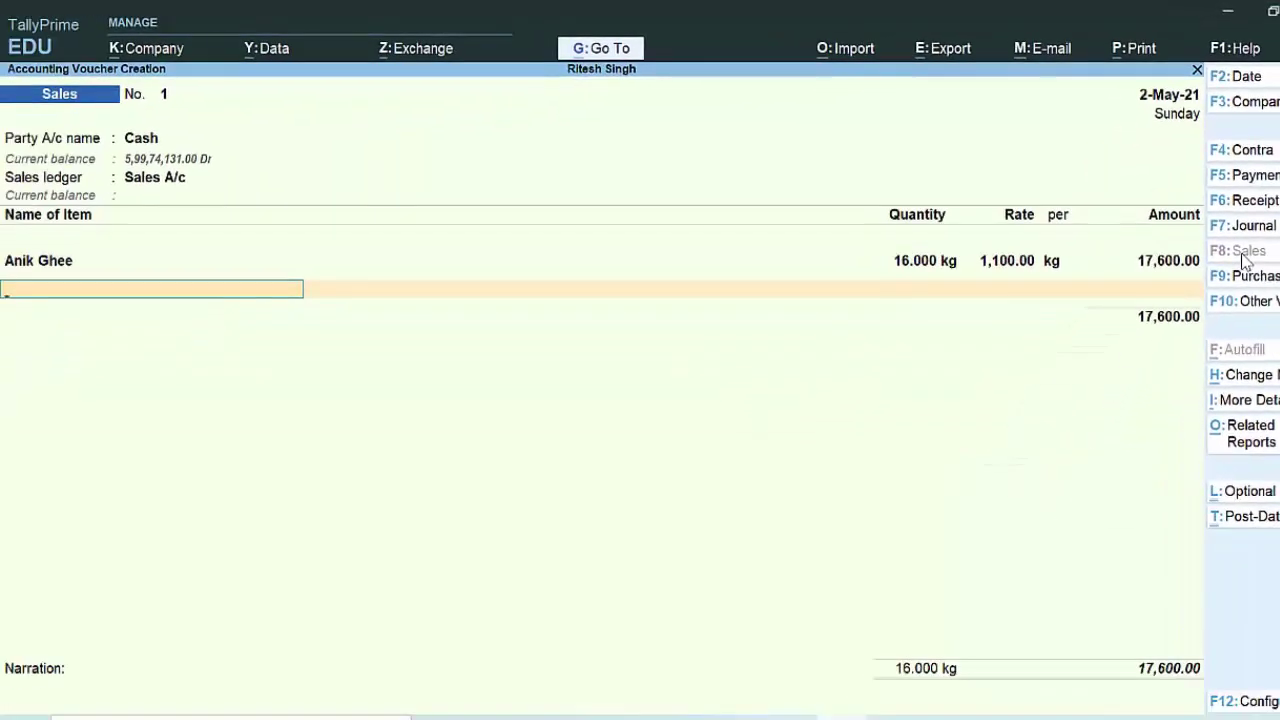
# Step: Add Caraway, 8 kg at 660.00, for 5,280.00
pyautogui.write('C')
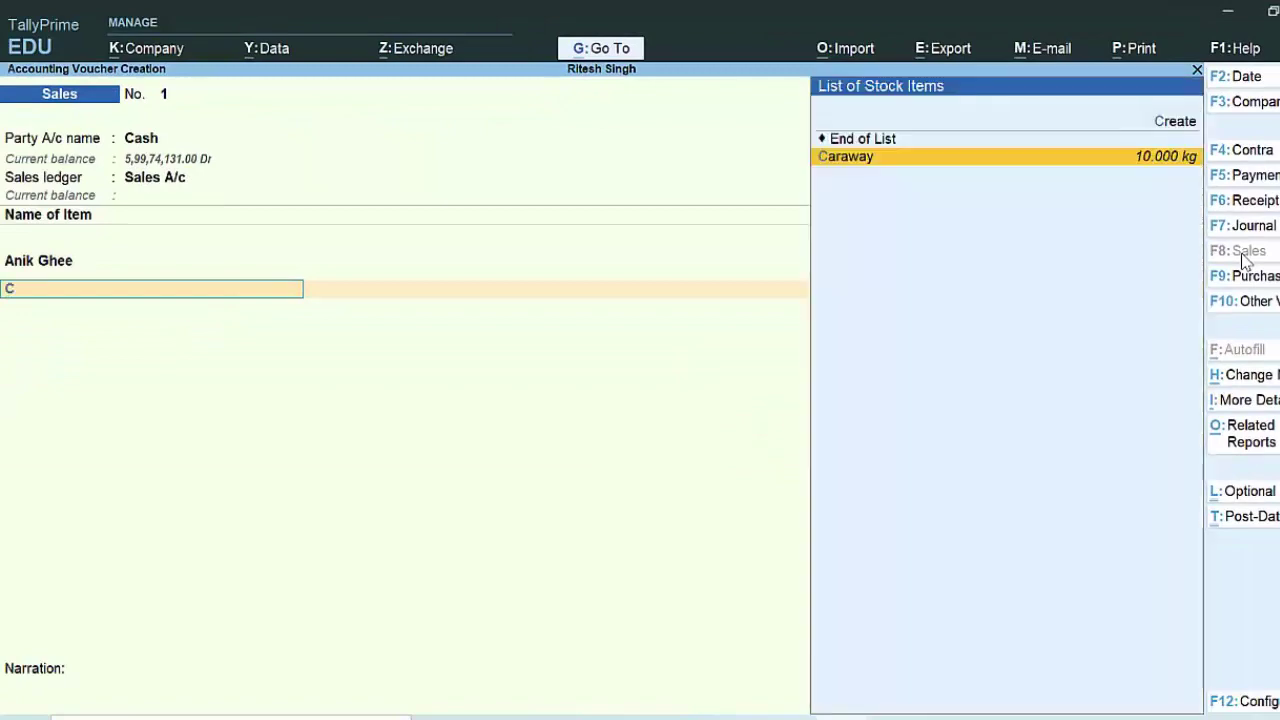
pyautogui.press('Return')
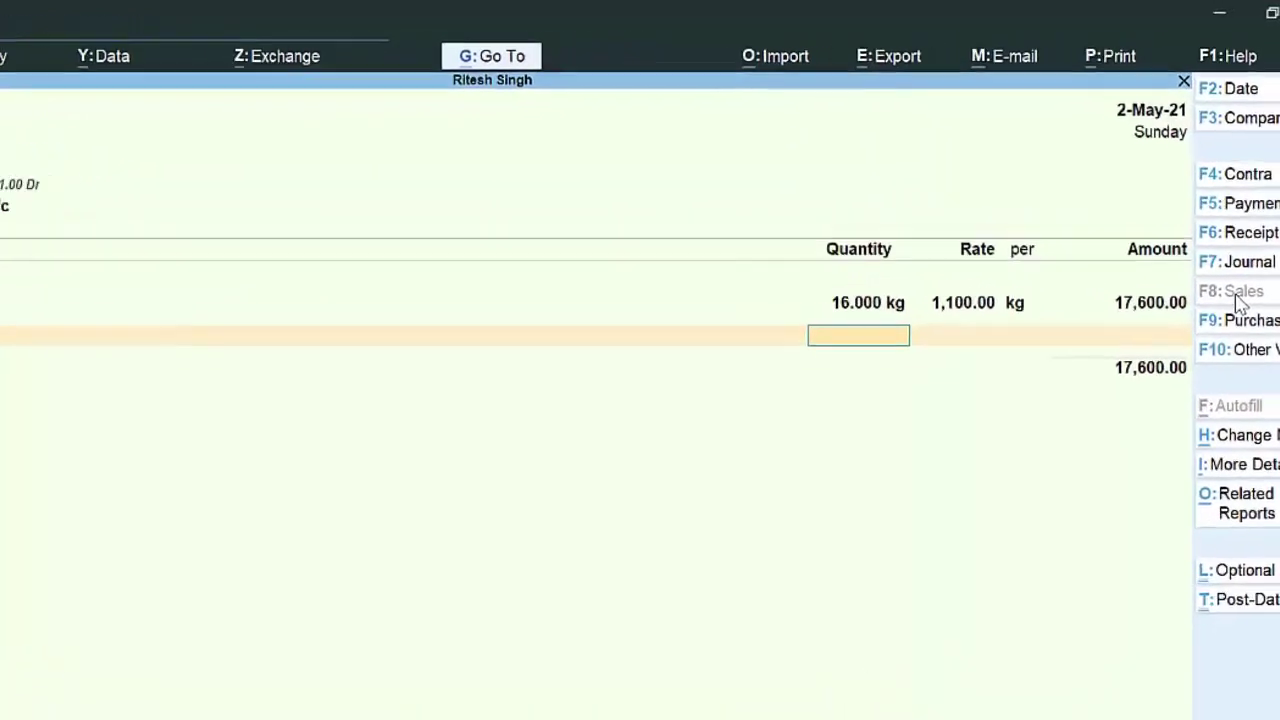
pyautogui.write('8')
pyautogui.press('Return')
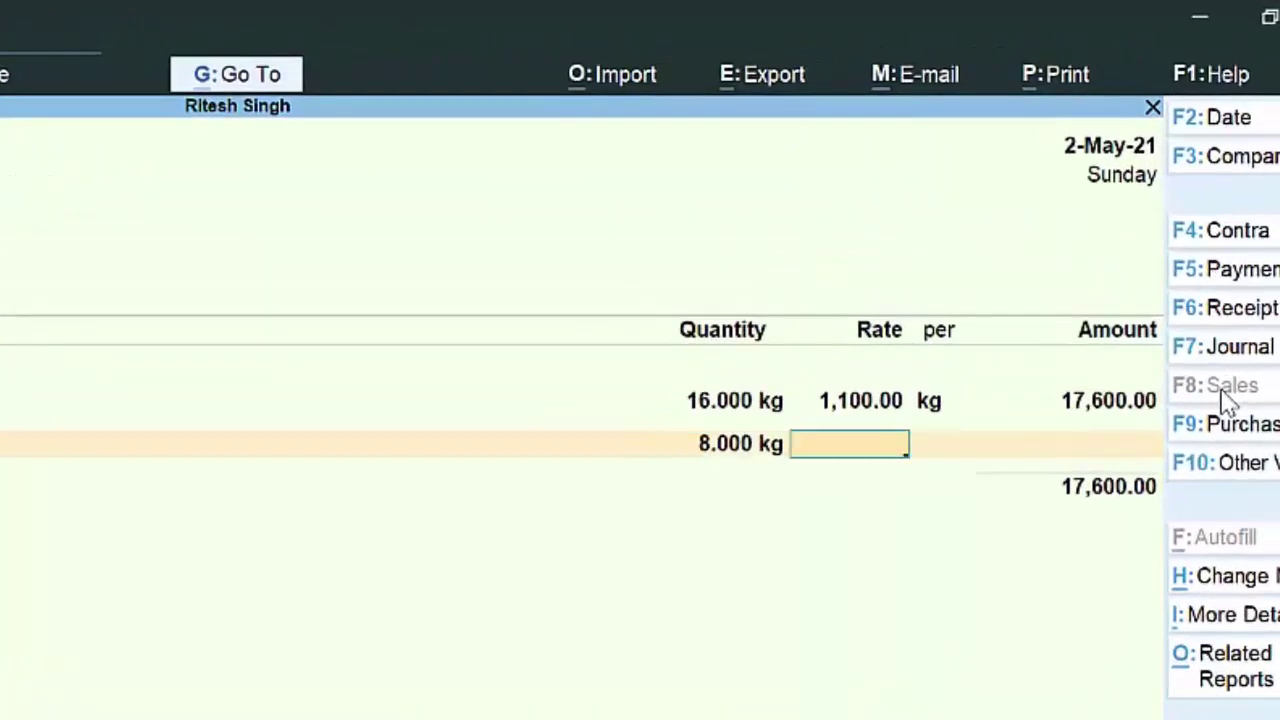
pyautogui.write('660')
pyautogui.press('Return')
pyautogui.press('Return')
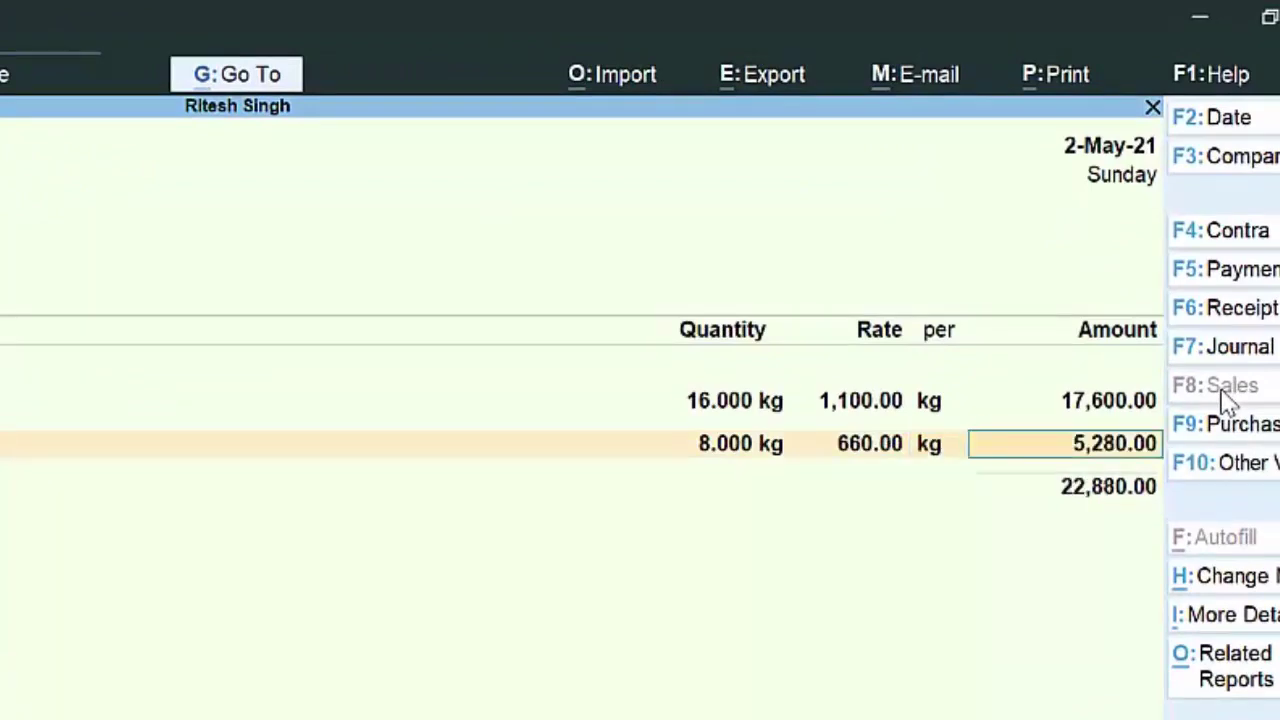
pyautogui.press('Return')
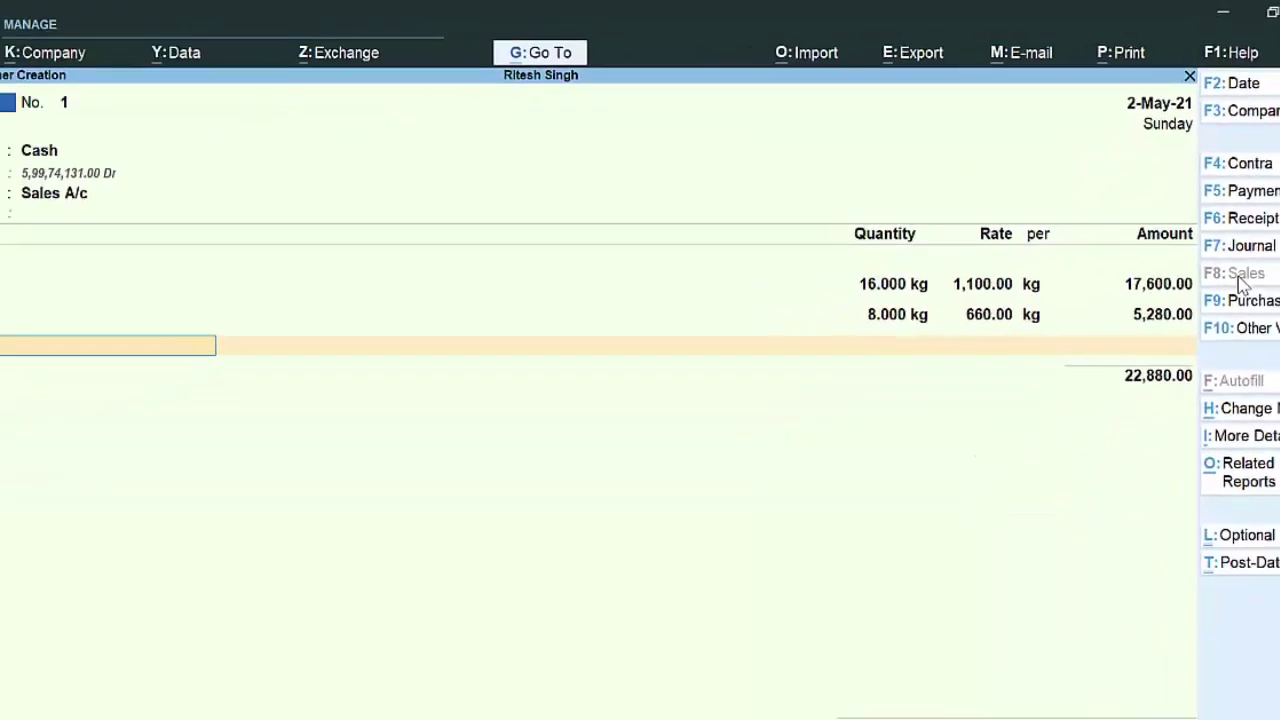
# Step: Add Besan, 10 kg at 90.00, bringing the item total to 23,780.00
pyautogui.write('C')
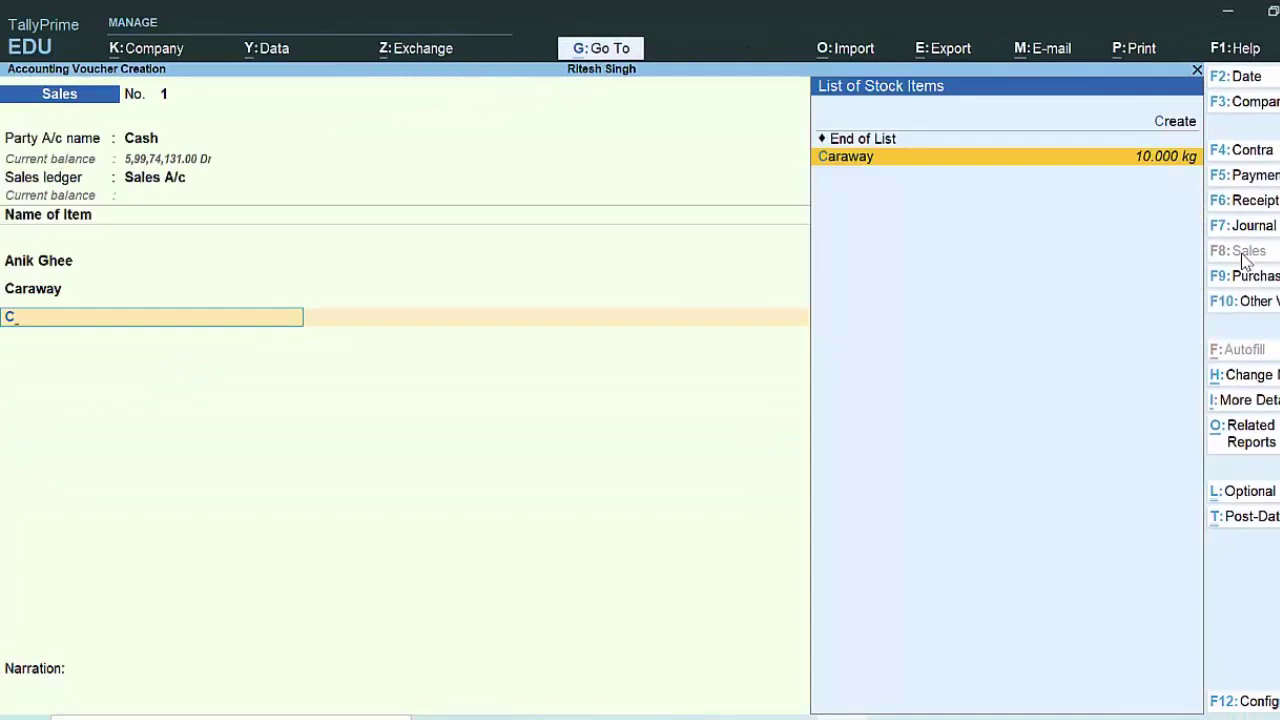
pyautogui.press('BackSpace')
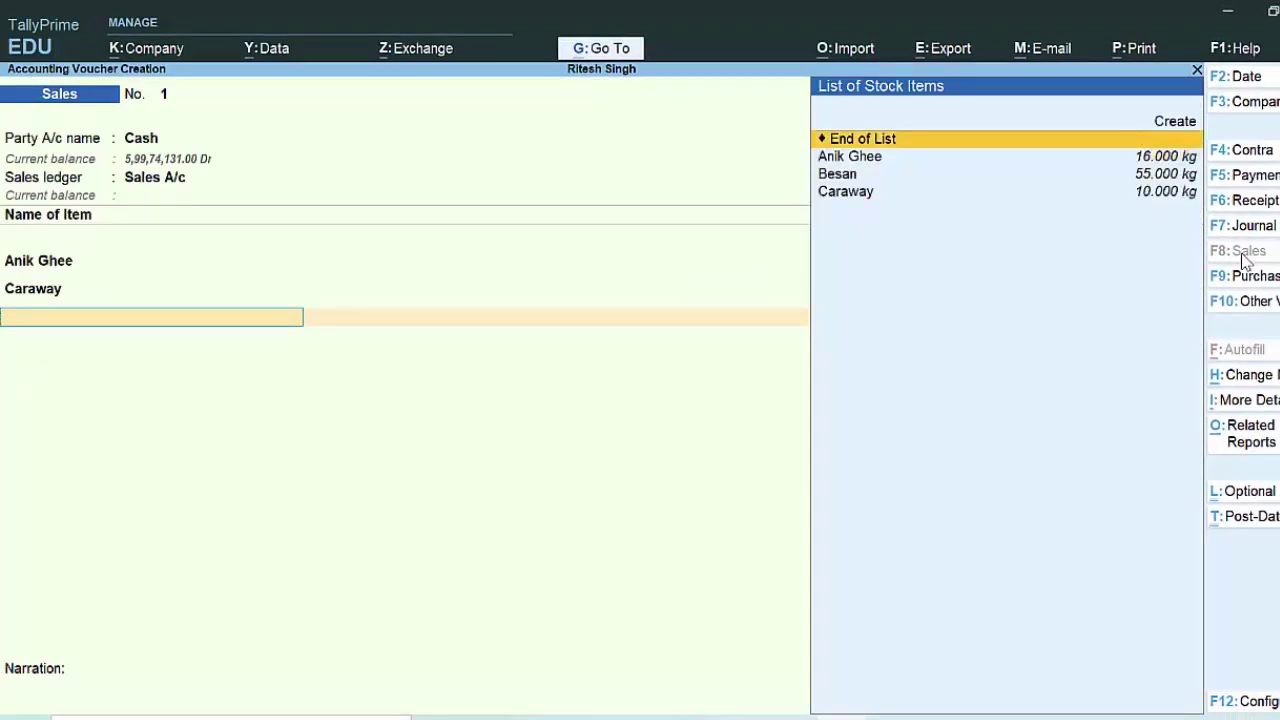
pyautogui.press('Down')
pyautogui.press('Down')
pyautogui.press('Return')
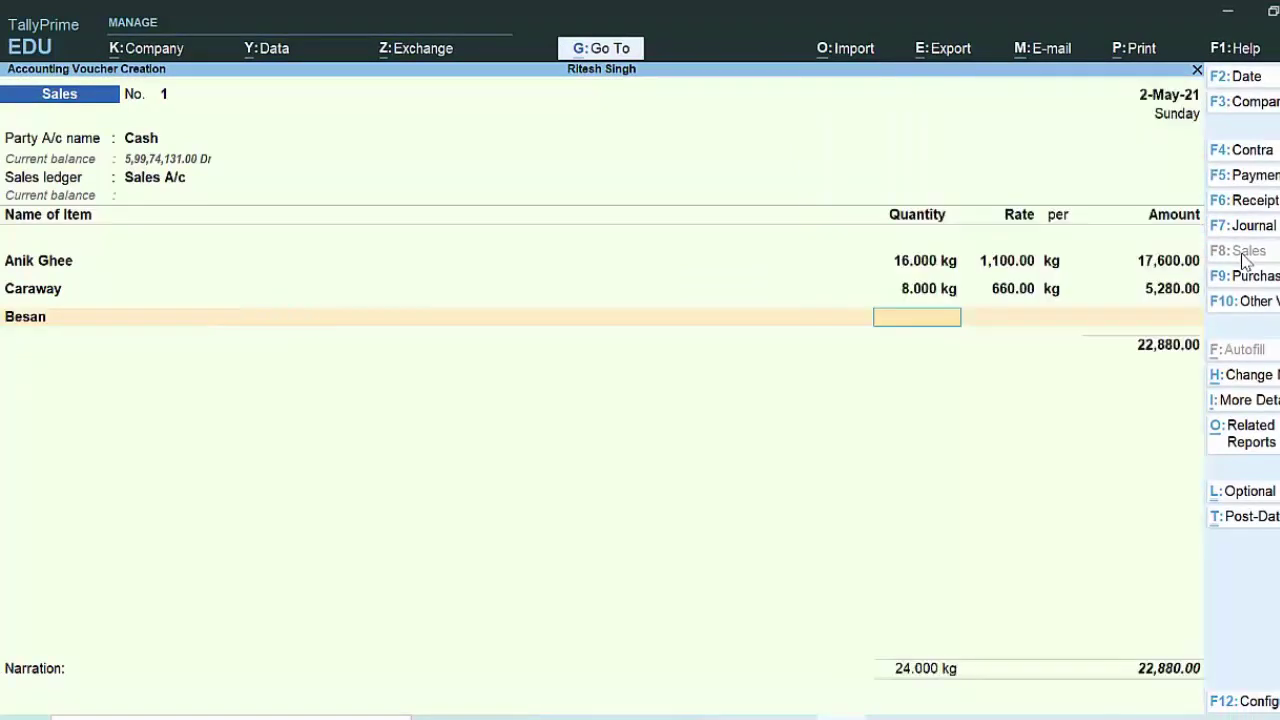
pyautogui.write('9')
pyautogui.press('BackSpace')
pyautogui.write('10')
pyautogui.press('Return')
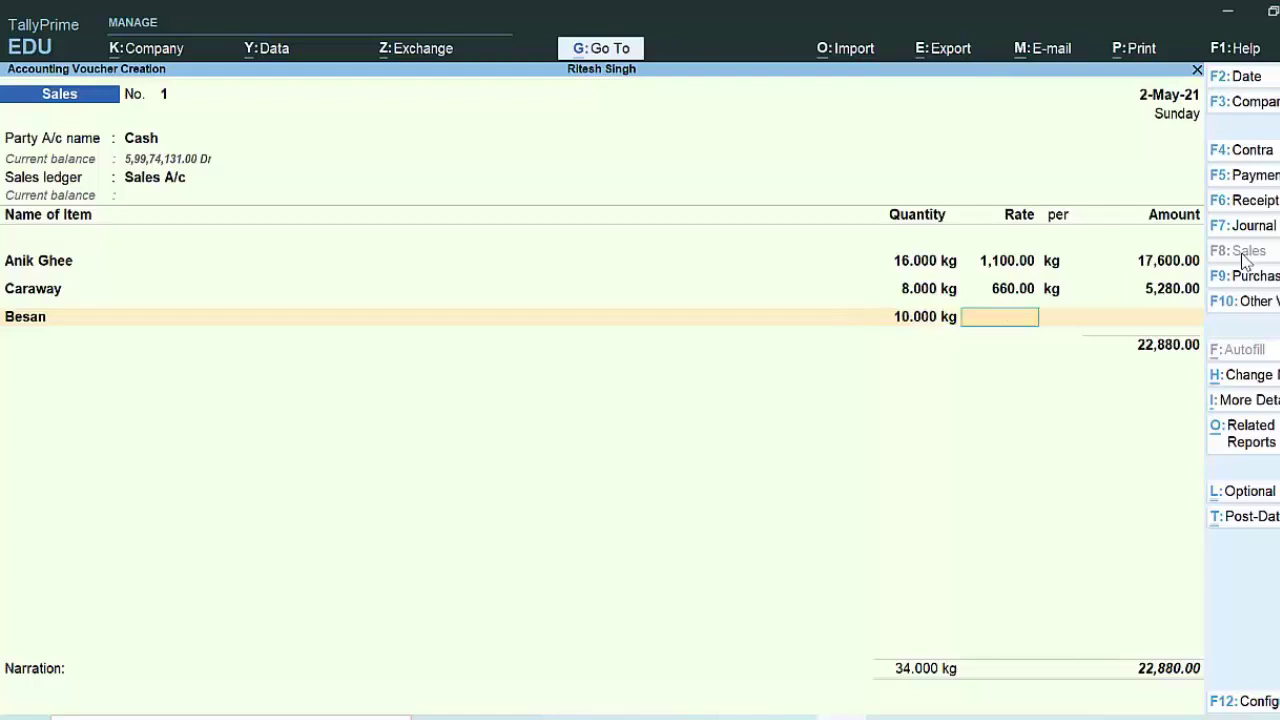
pyautogui.write('90')
pyautogui.press('Return')
pyautogui.press('Return')
pyautogui.press('Return')
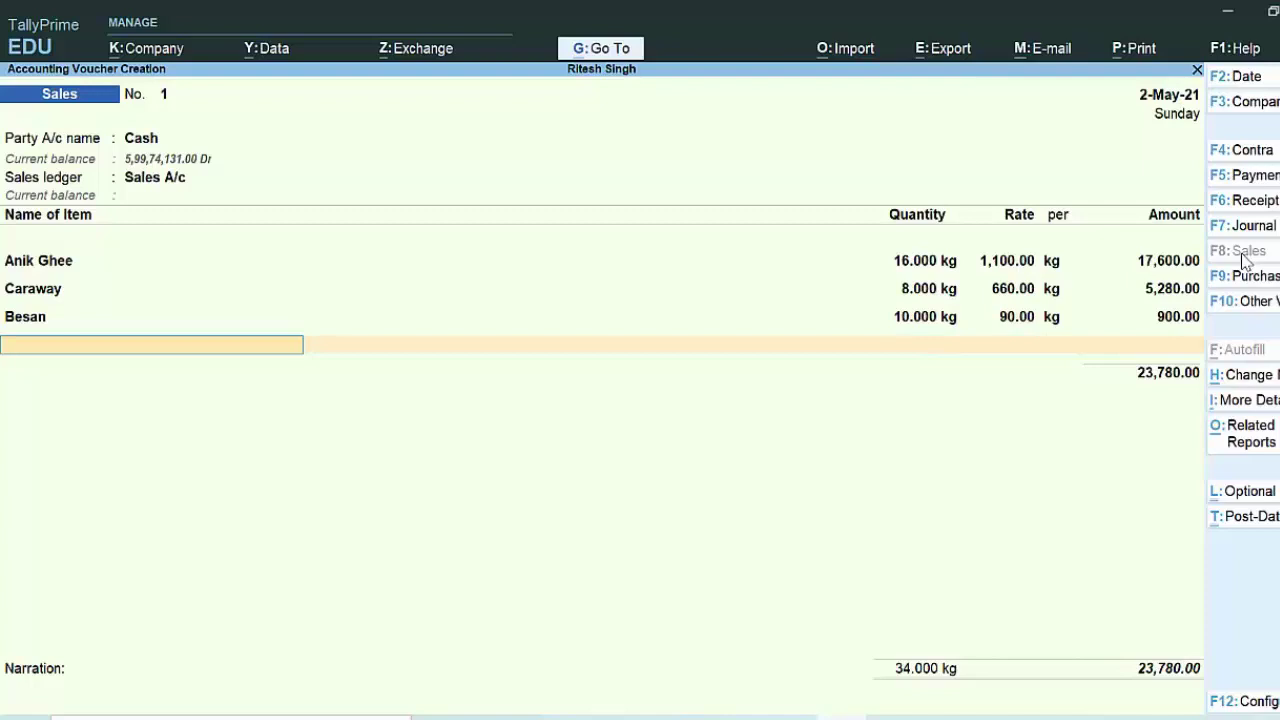
pyautogui.press('Return')
pyautogui.write('c')
pyautogui.press('Return')
pyautogui.press('Return')
# Step: Add Sgst at 1,691.40 and save Sales voucher 1 totalling 27,162.80
pyautogui.write('S')
pyautogui.press('Down')
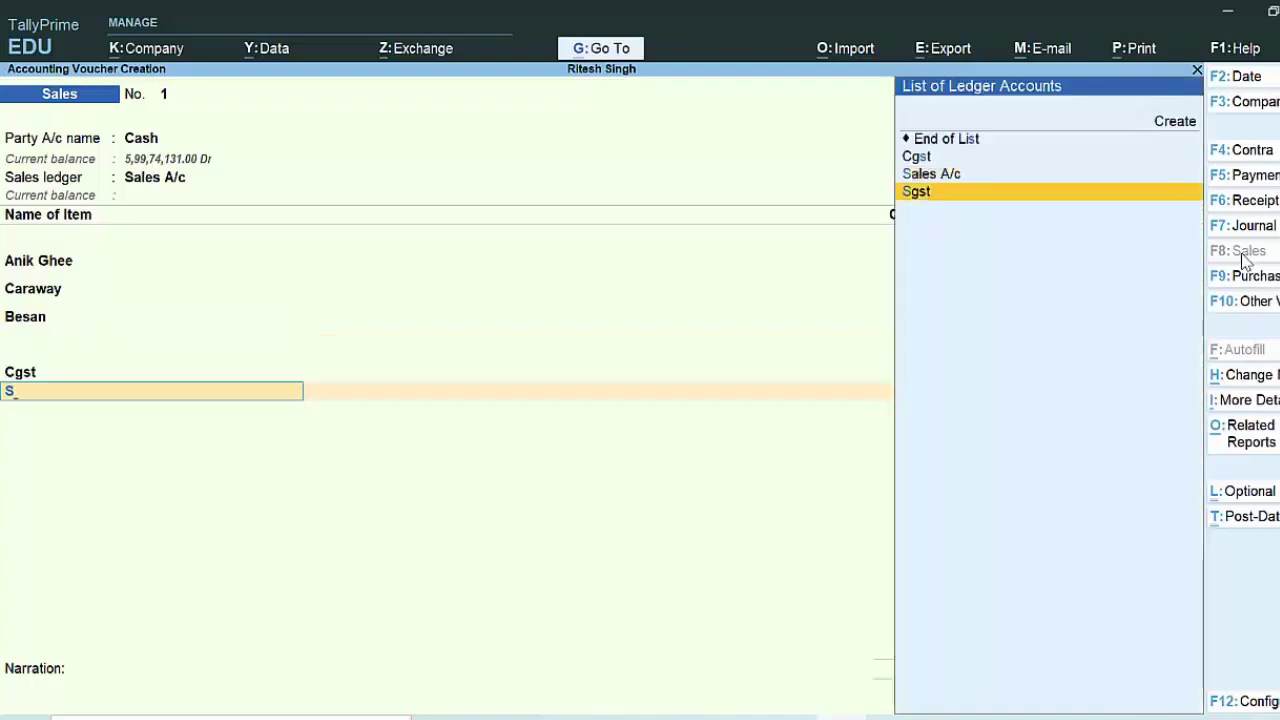
pyautogui.press('Return')
pyautogui.press('Return')
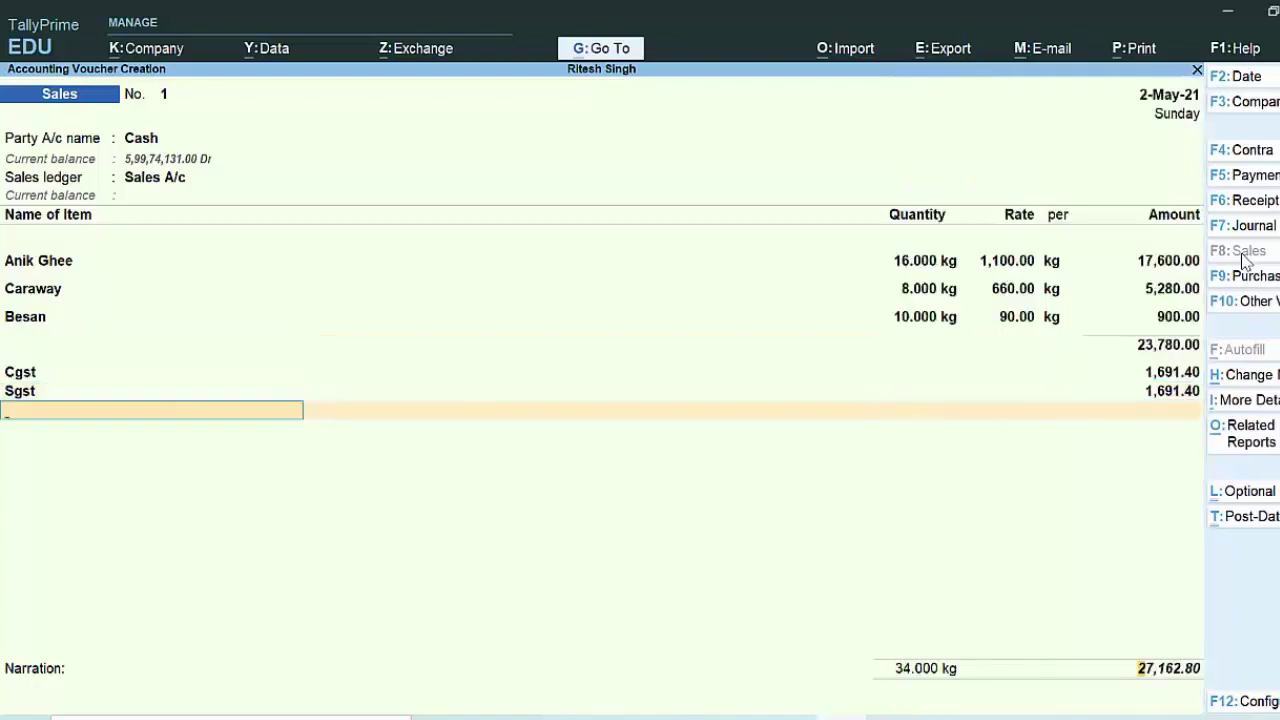
pyautogui.press('Return')
pyautogui.press('Return')
pyautogui.press('Return')
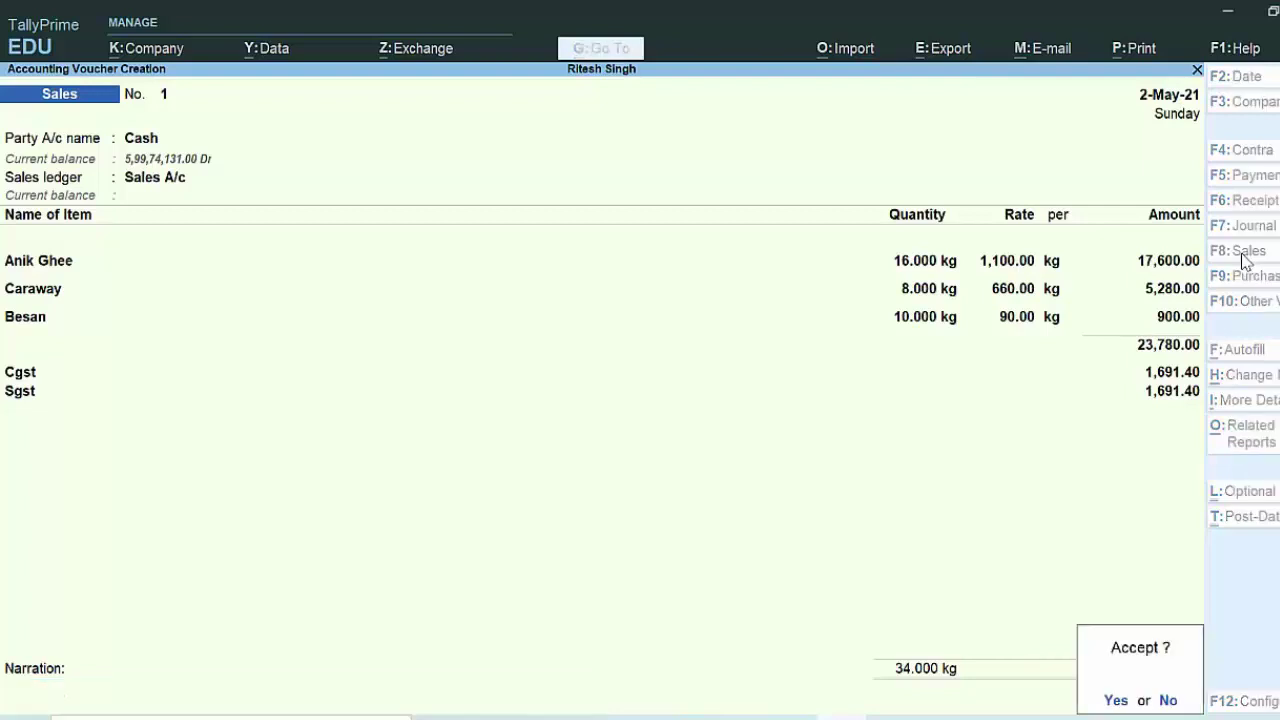
pyautogui.press('Return')
pyautogui.press('Escape')
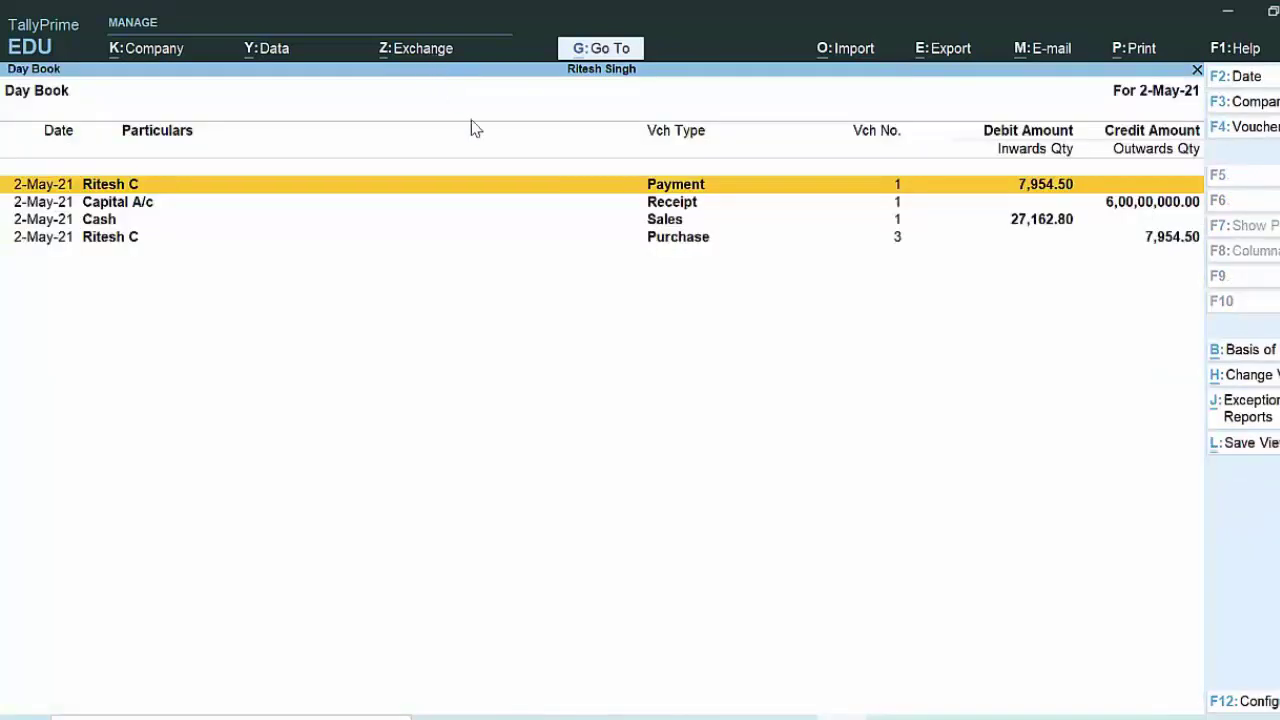
pyautogui.click(637, 219)
# Step: Reopen Sales voucher 1 from the Day Book and preview its Tax Invoice zoomed, then return to print settings
pyautogui.click(636, 222)
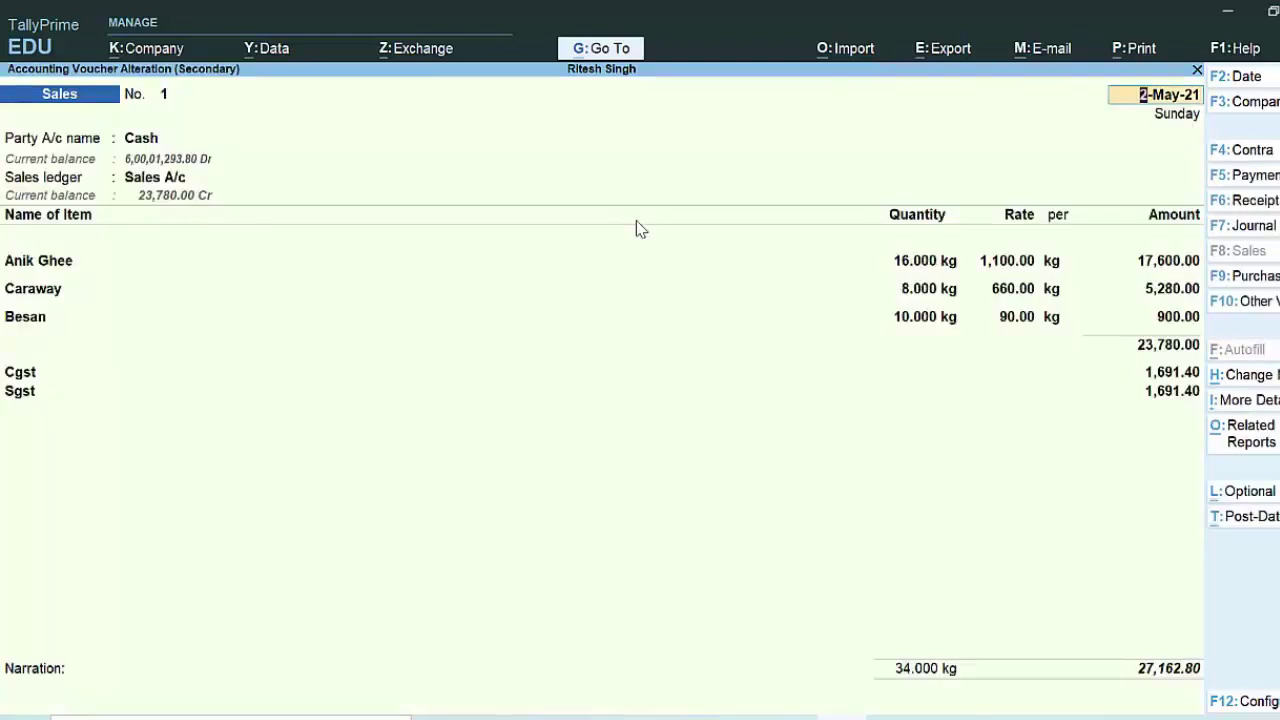
pyautogui.press('alt')
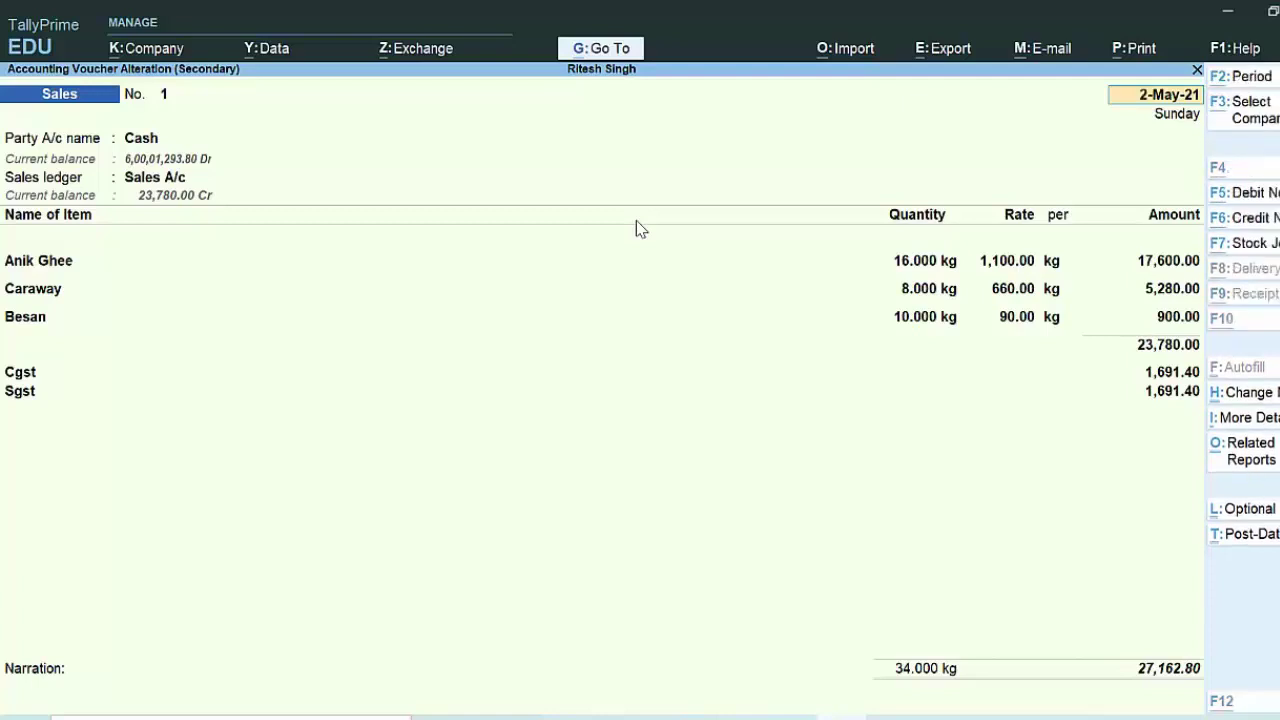
pyautogui.hotkey('alt', 'p')
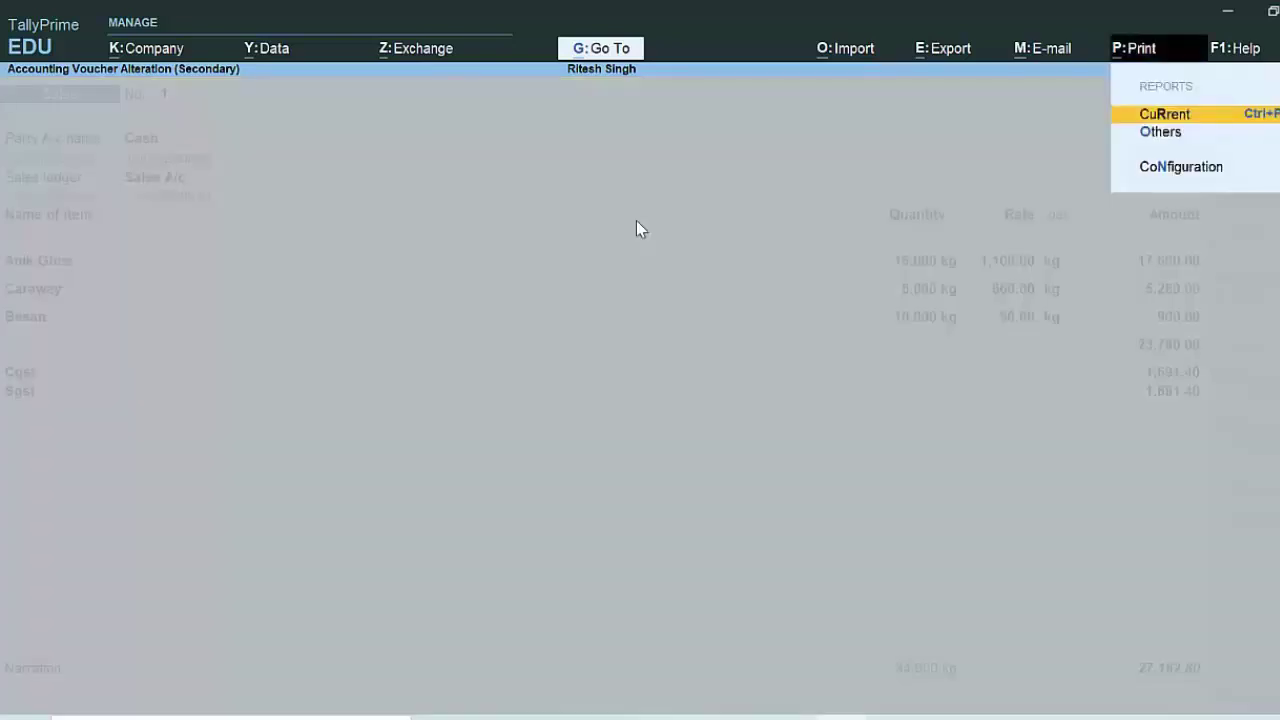
pyautogui.press('Return')
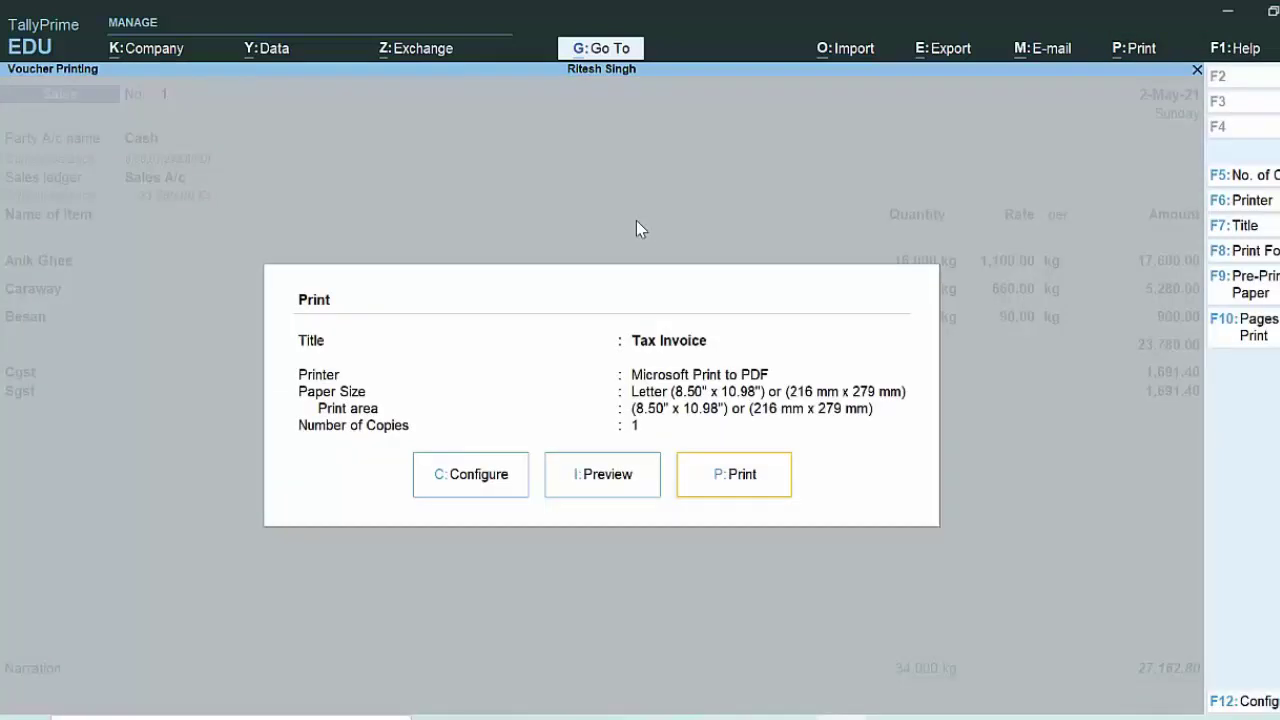
pyautogui.press('i')
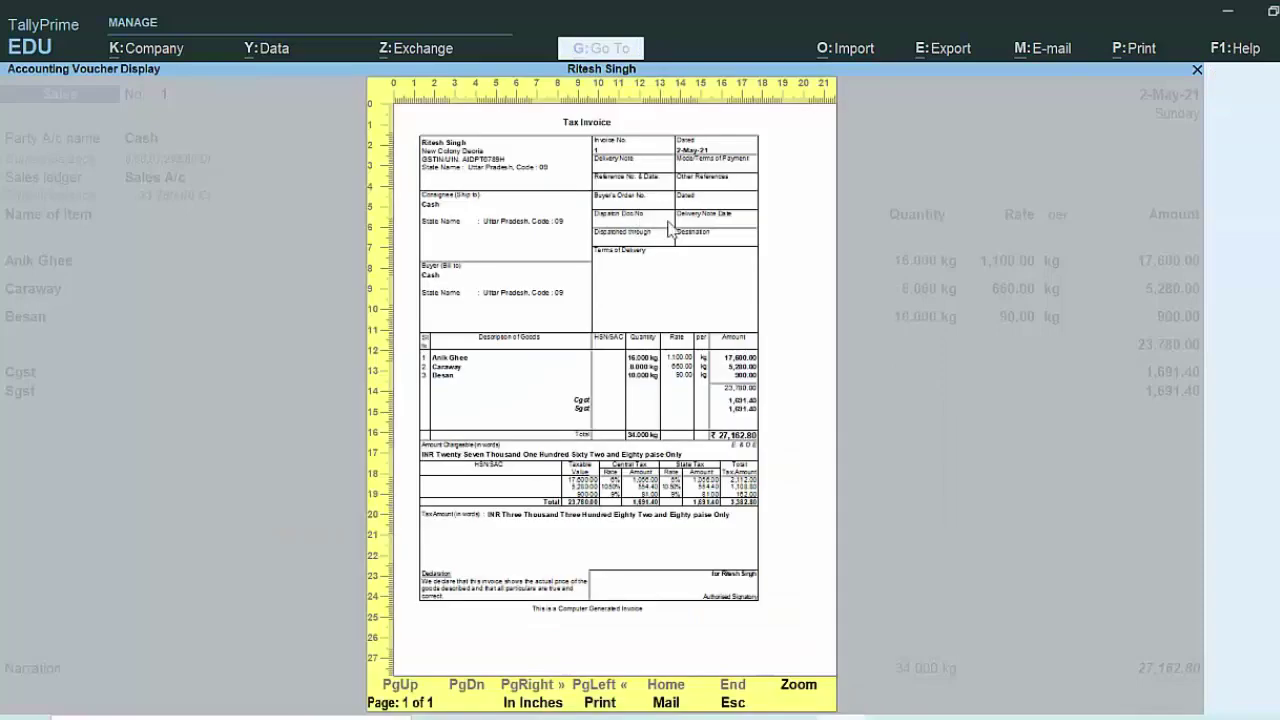
pyautogui.click(799, 686)
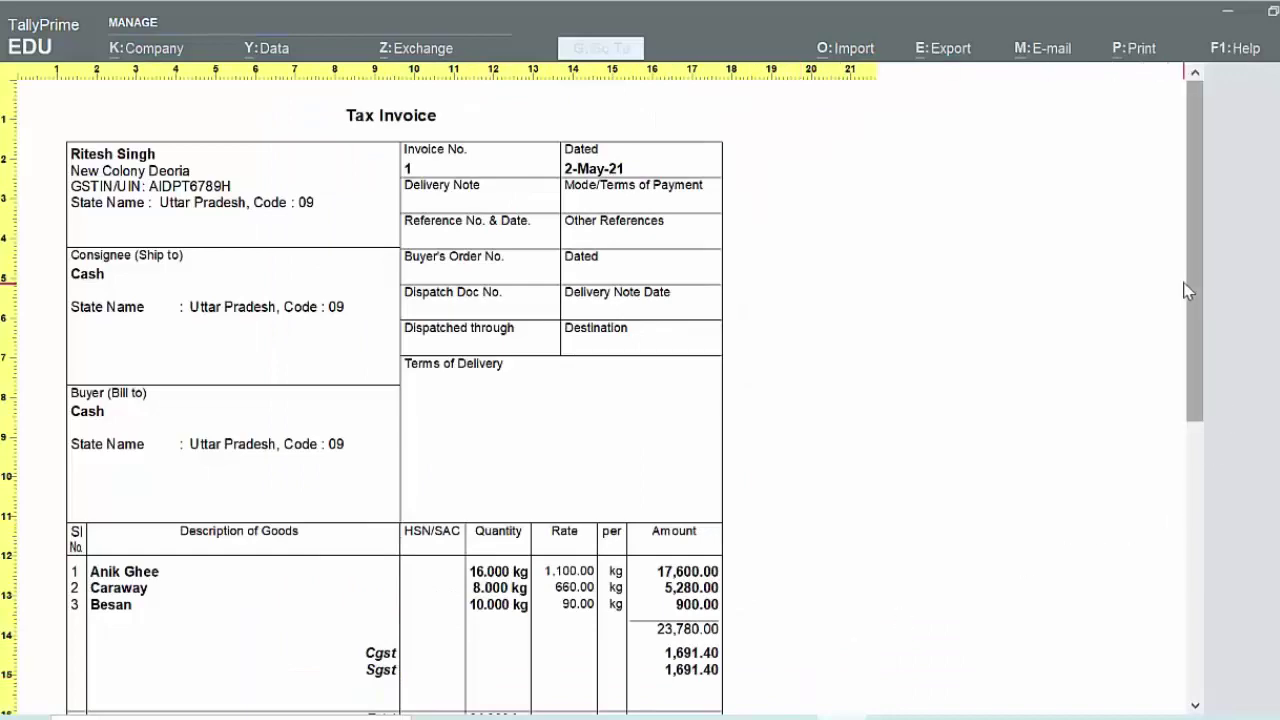
pyautogui.moveTo(1192, 290); pyautogui.dragTo(1187, 420)
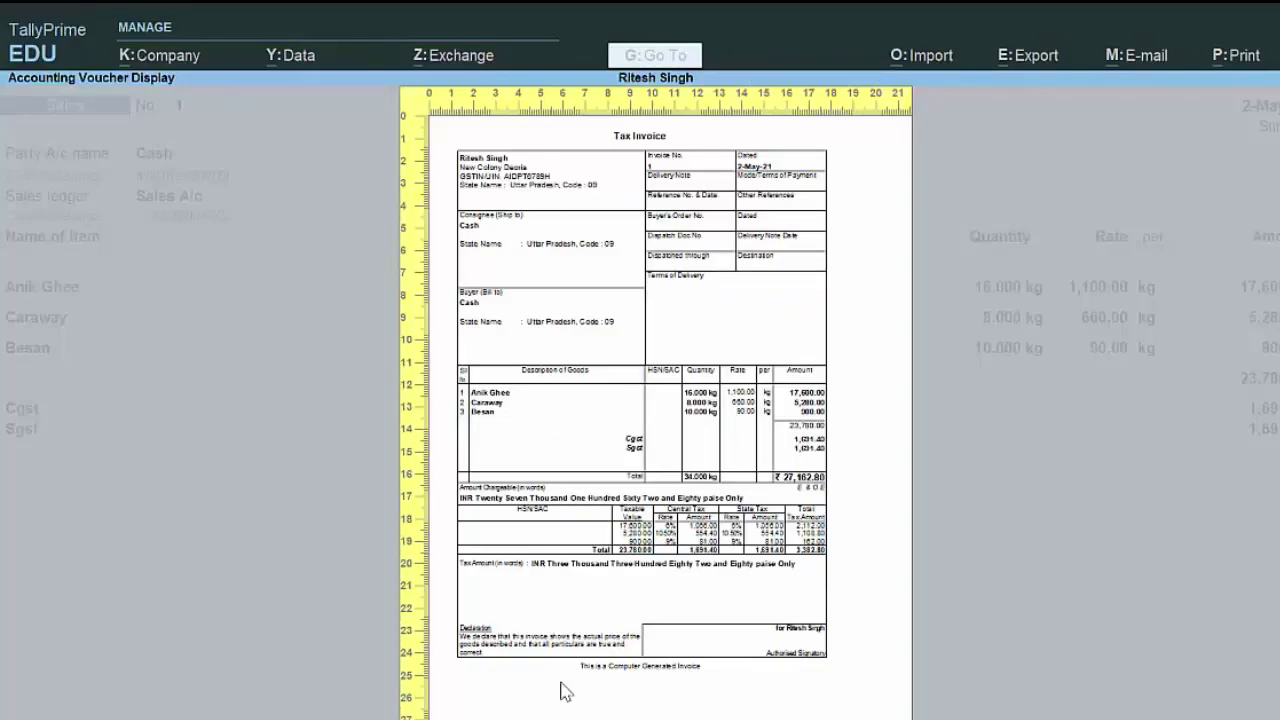
pyautogui.press('Escape')
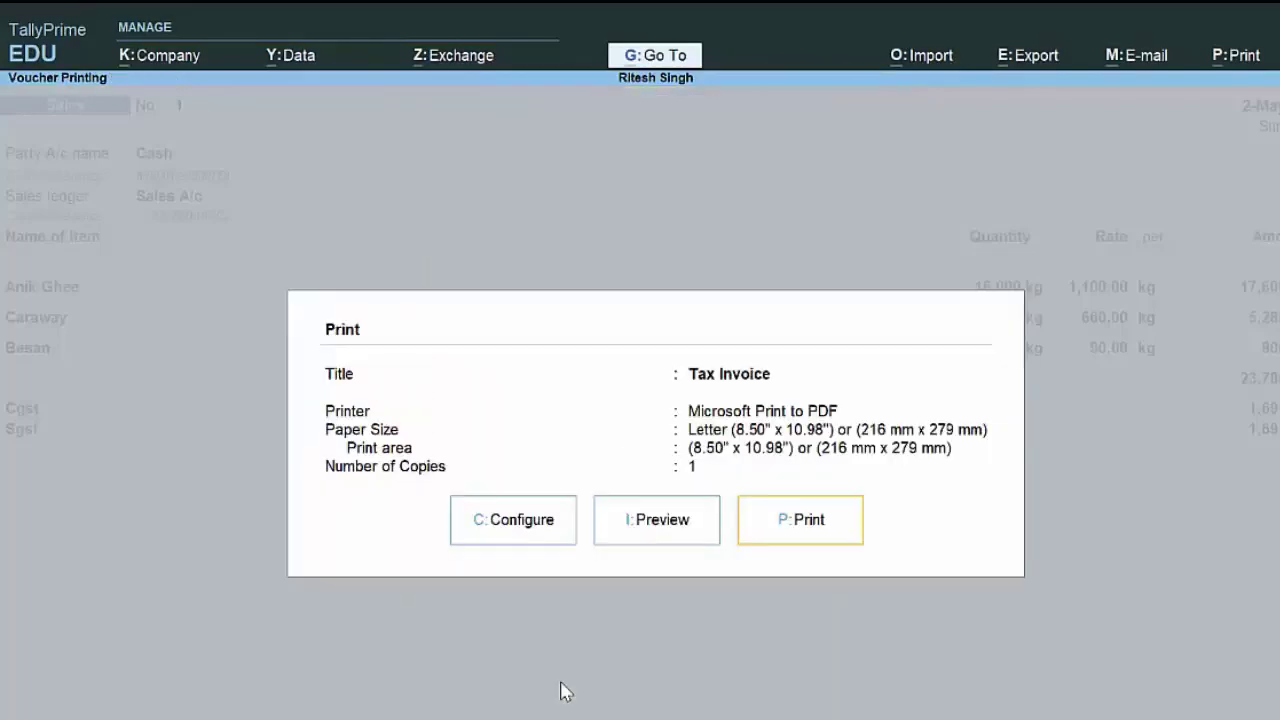
# Step: Set Show GST Rate (in %) to Yes and preview the zoomed Tax Invoice showing 12%, 21%, 18%
pyautogui.click(505, 540)
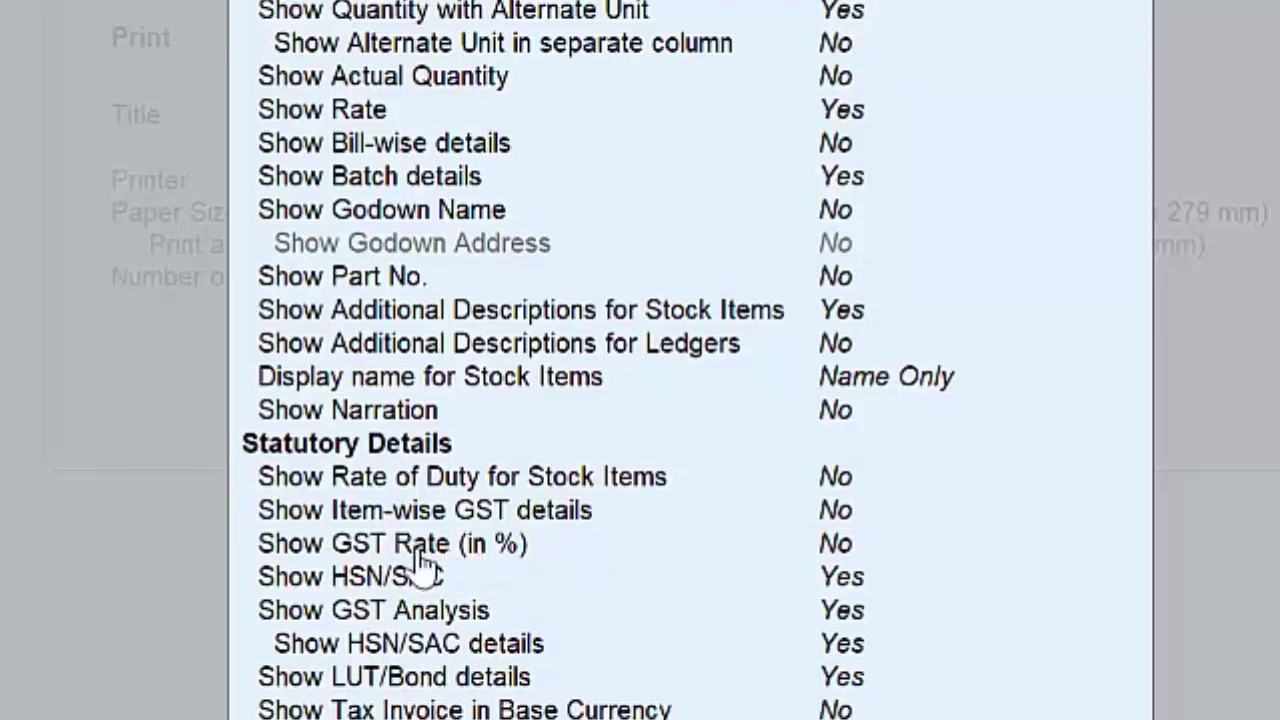
pyautogui.click(822, 550)
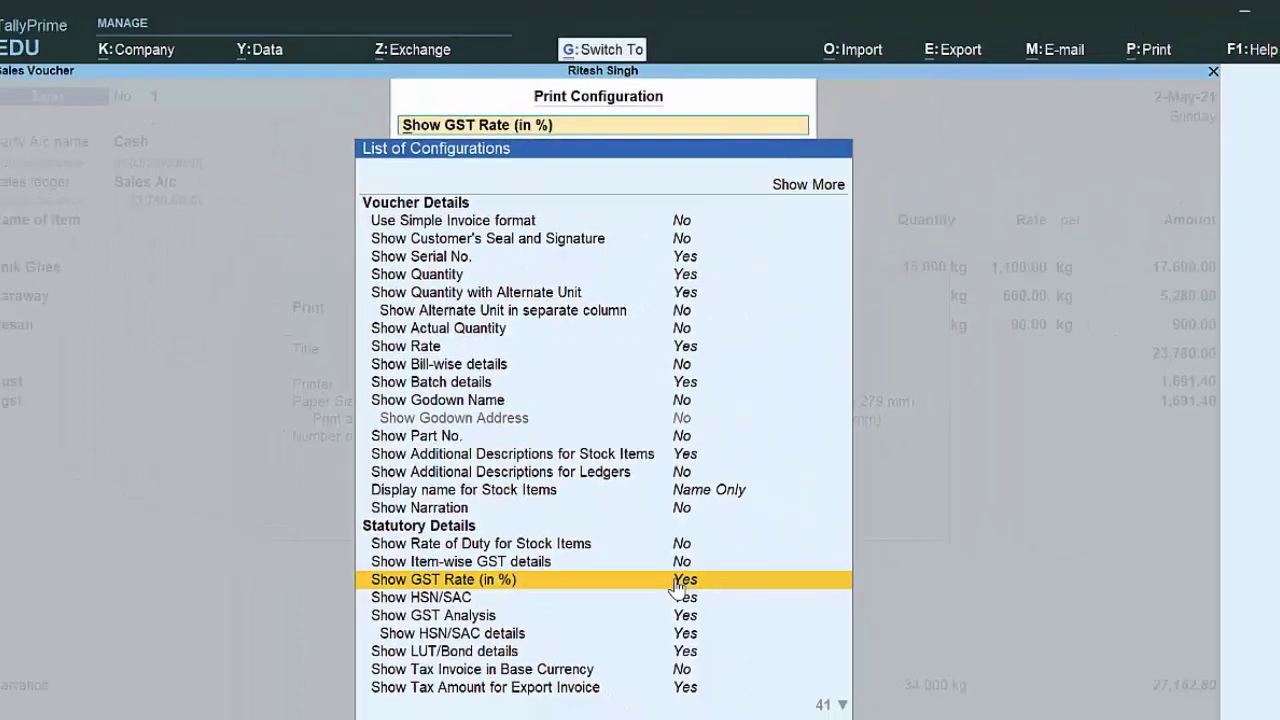
pyautogui.press('Escape')
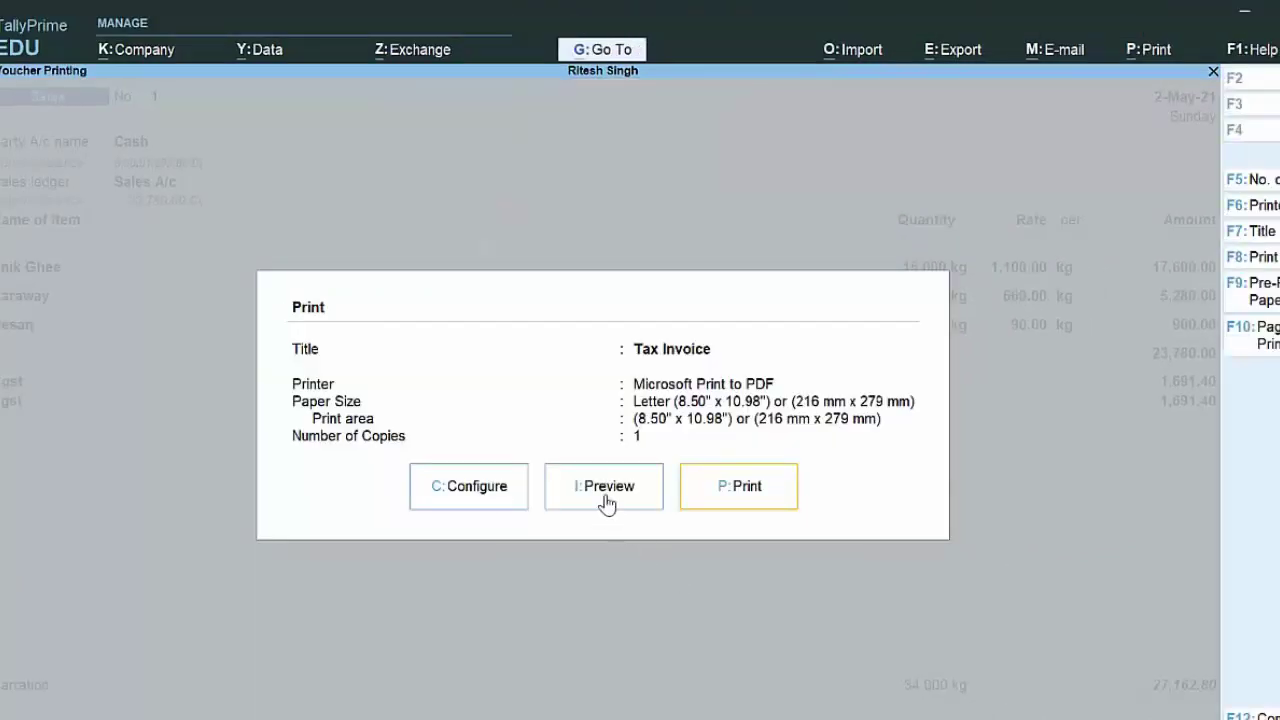
pyautogui.click(604, 500)
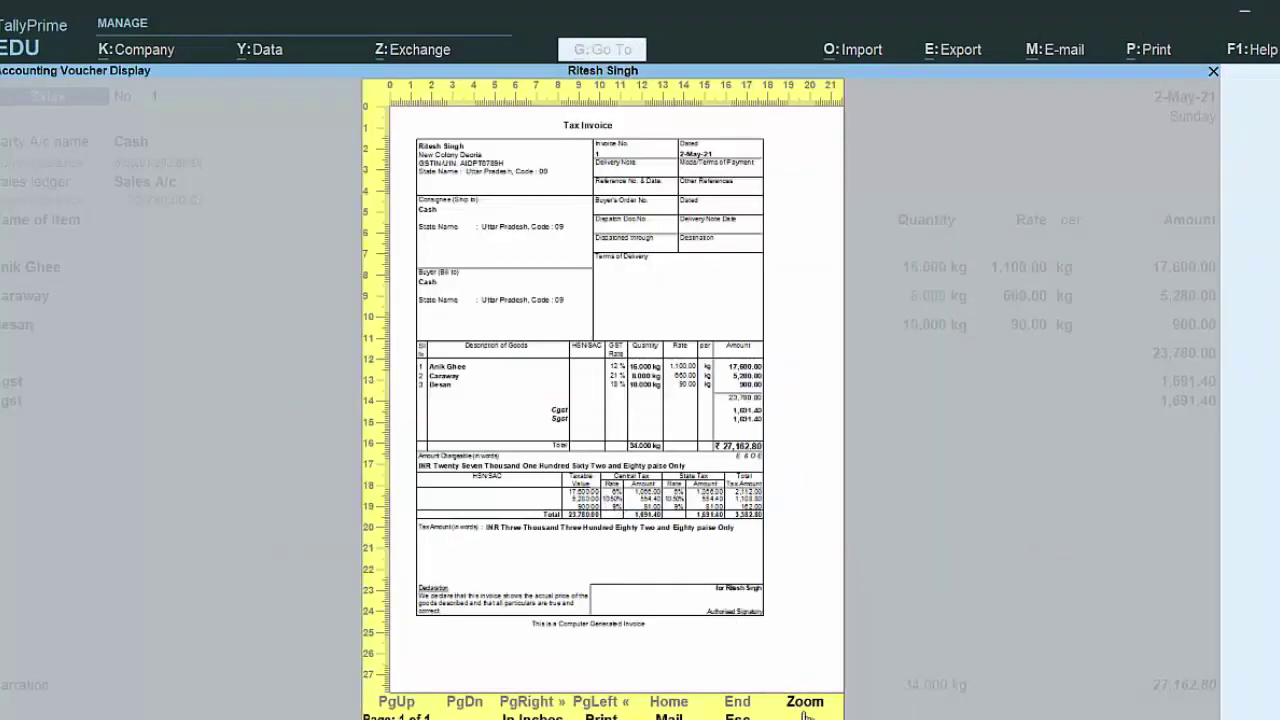
pyautogui.click(808, 703)
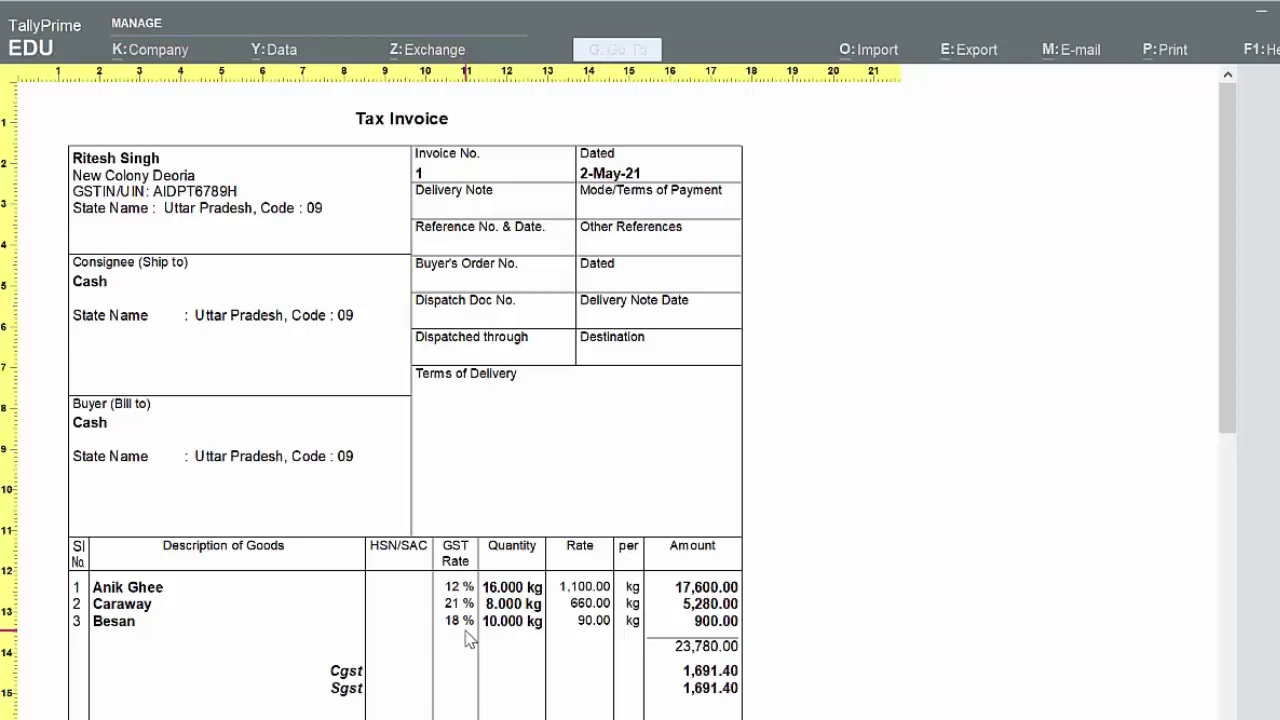
# Step: Close the invoice preview, voucher and Day Book, and start a new Sales voucher
pyautogui.press('z')
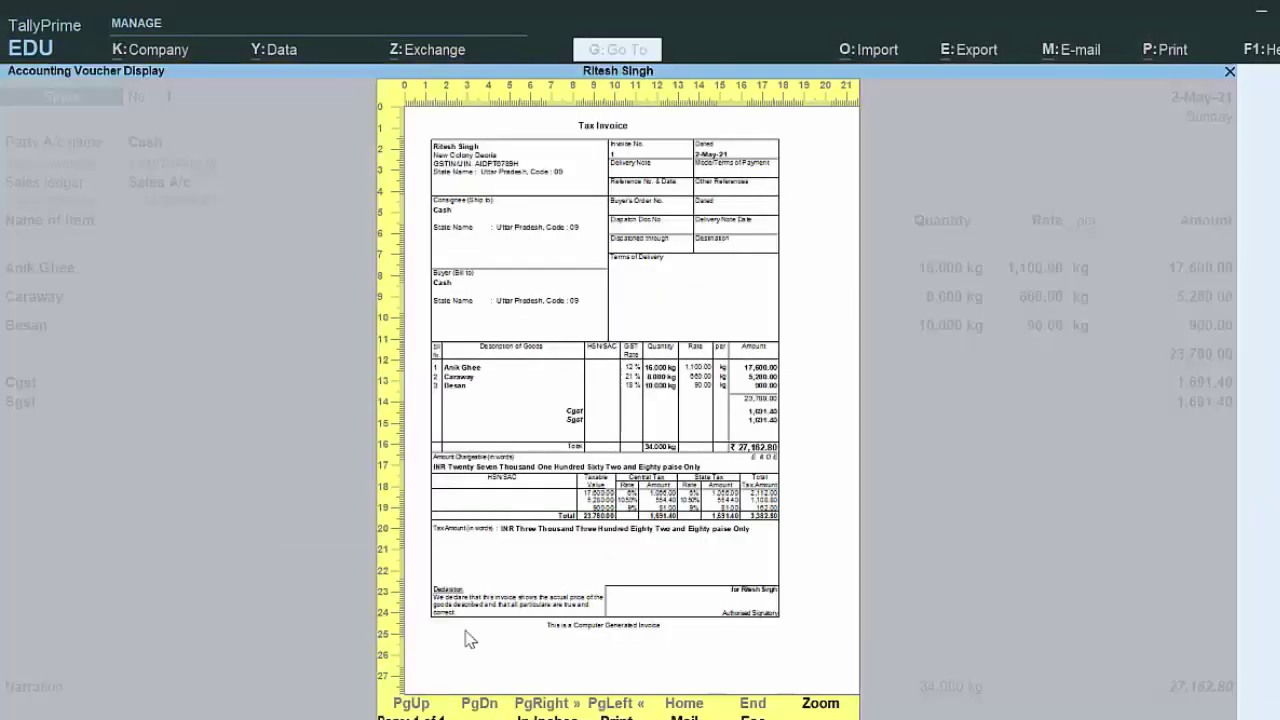
pyautogui.press('Escape')
pyautogui.press('Escape')
pyautogui.press('Escape')
pyautogui.press('y')
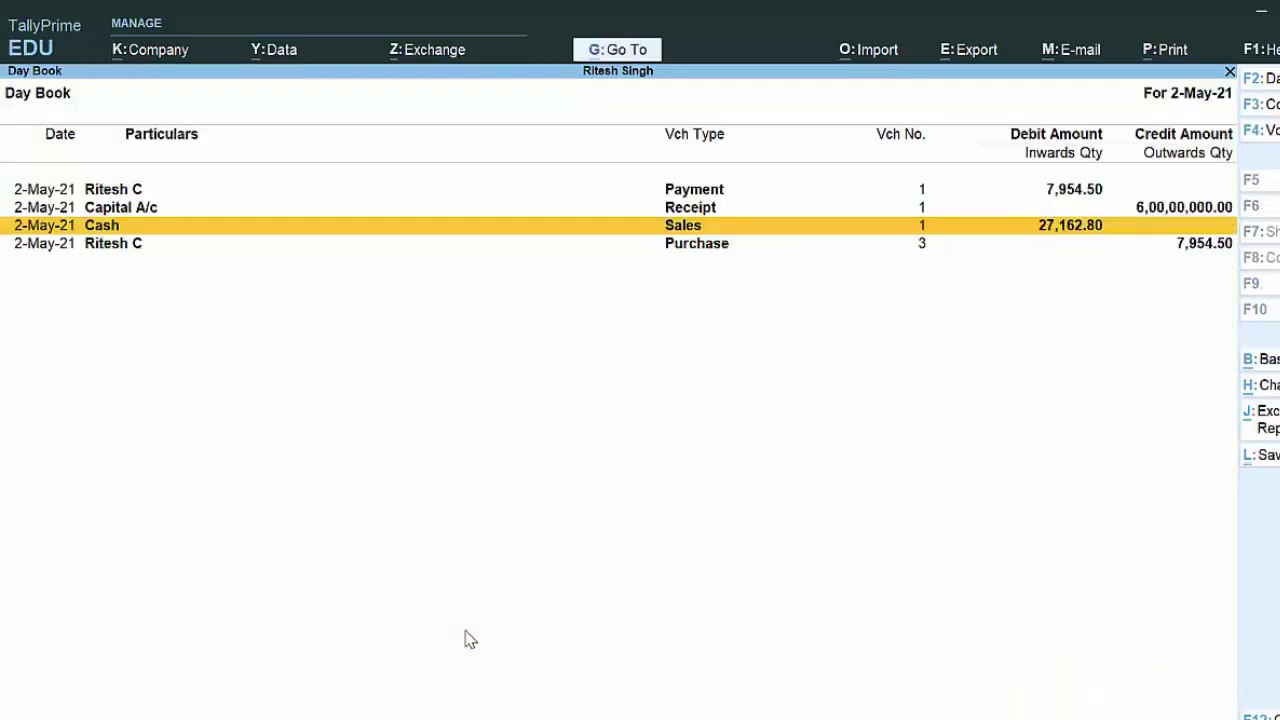
pyautogui.press('Escape')
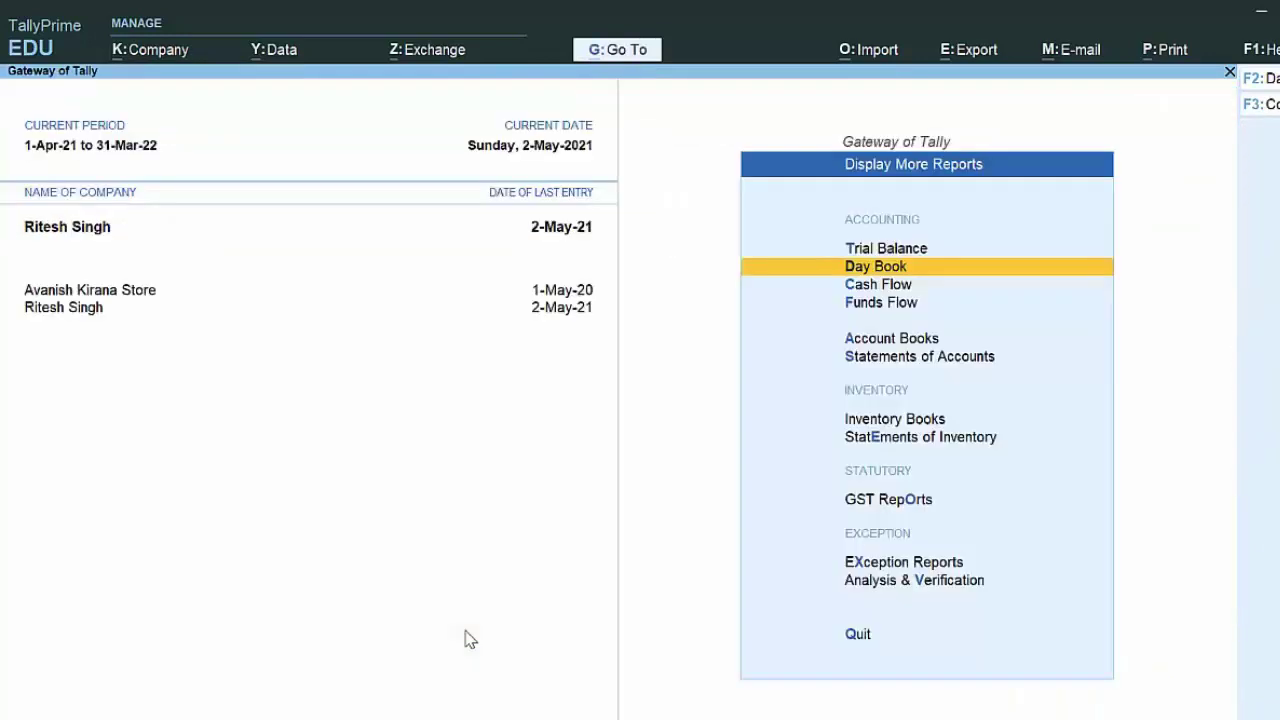
pyautogui.press('Escape')
pyautogui.press('v')
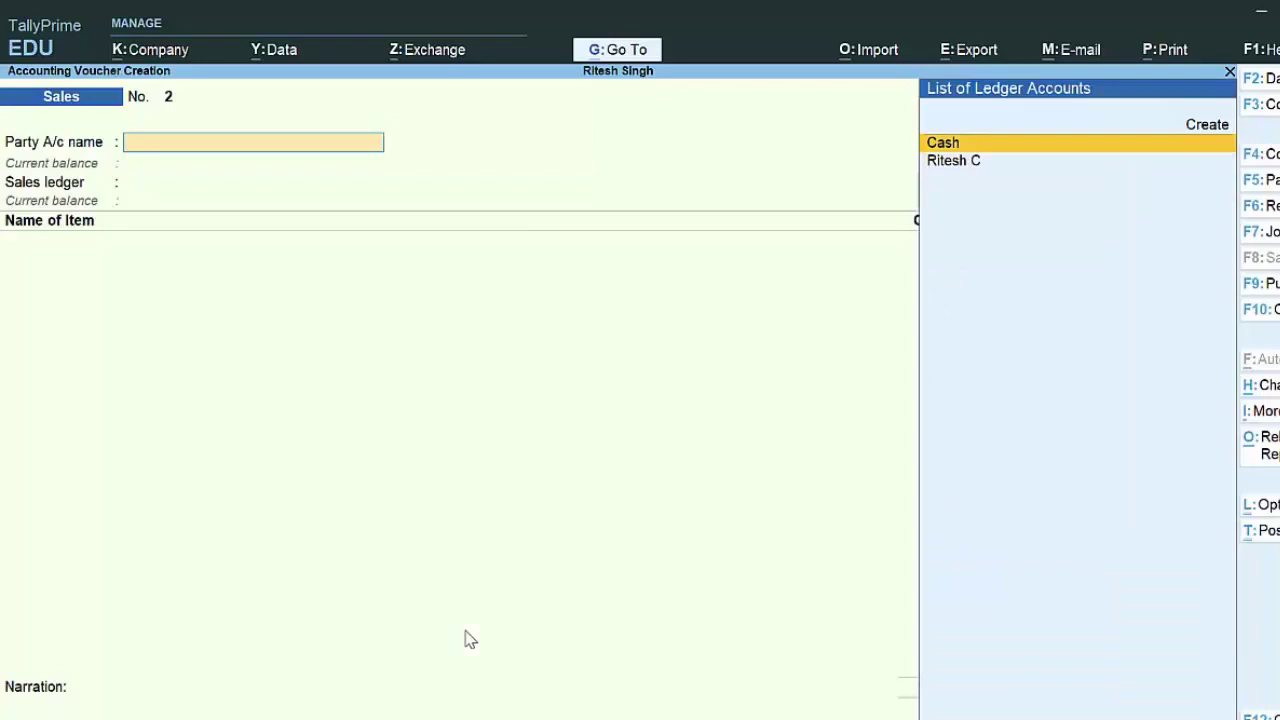
# Step: Create a new party ledger for the customer under Sundry Debtors
pyautogui.press('Up')
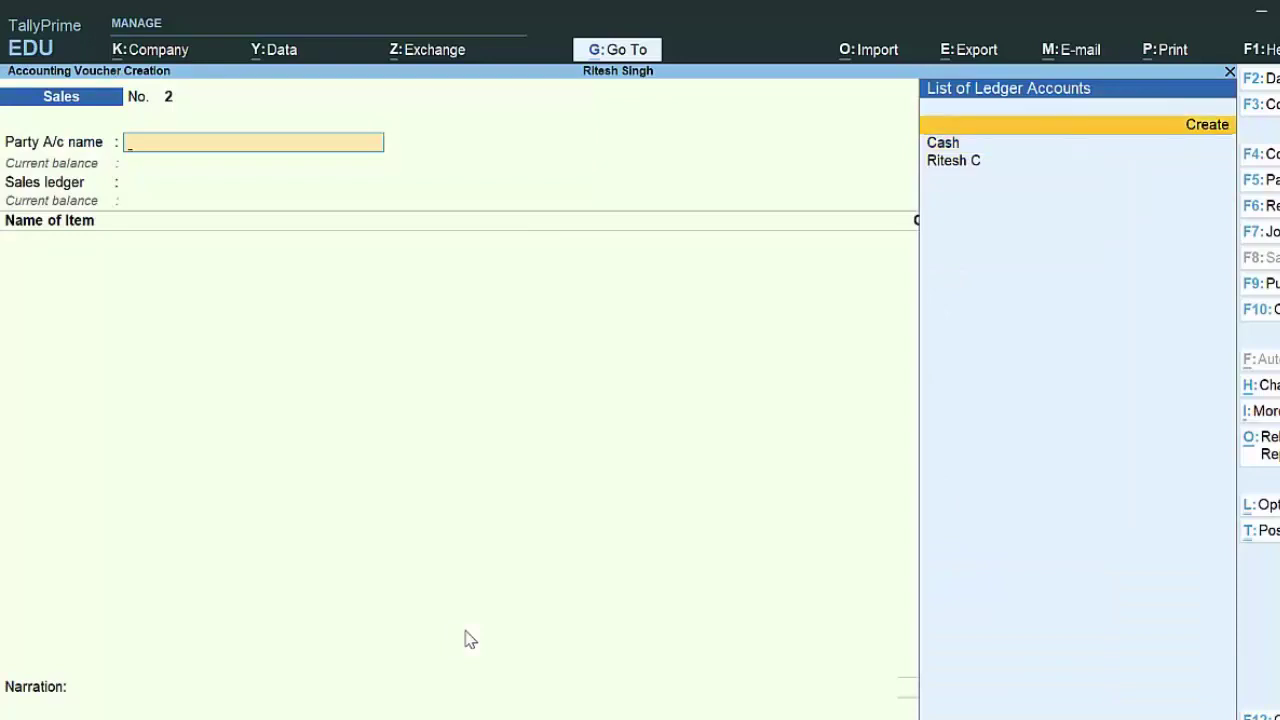
pyautogui.press('Return')
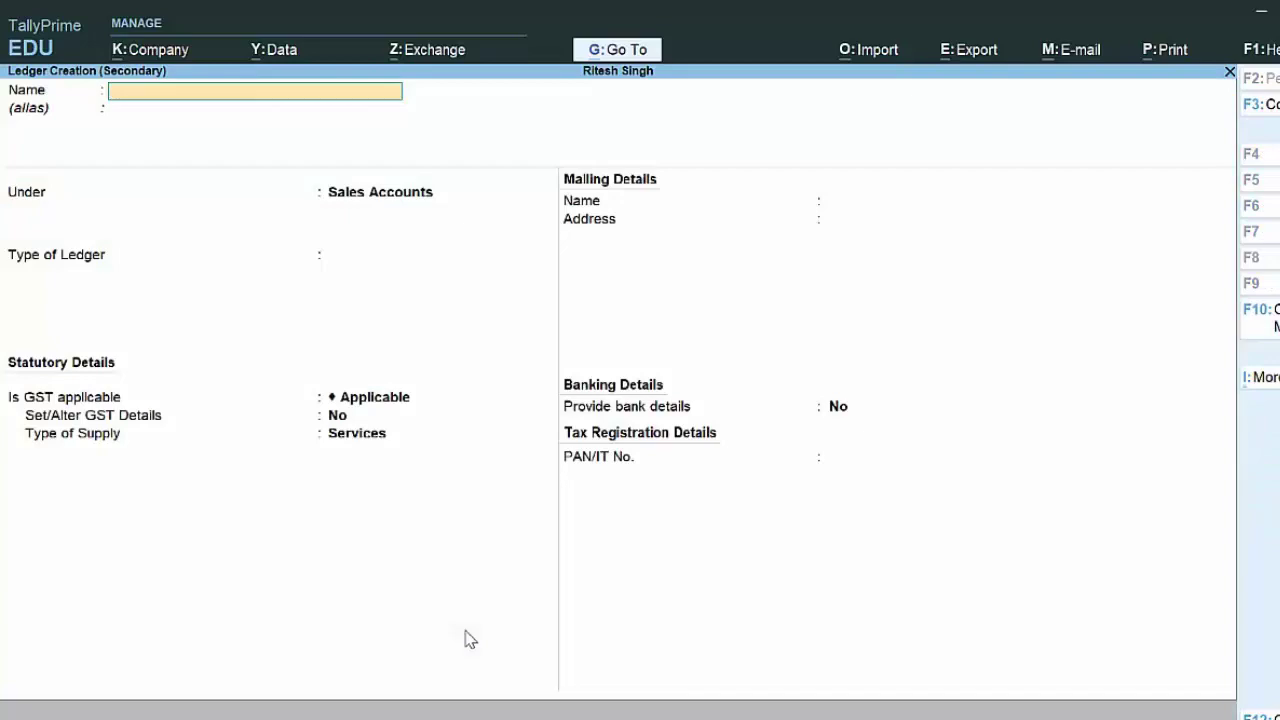
pyautogui.write('Gaurav D')
pyautogui.press('Return')
pyautogui.press('Return')
pyautogui.write('S')
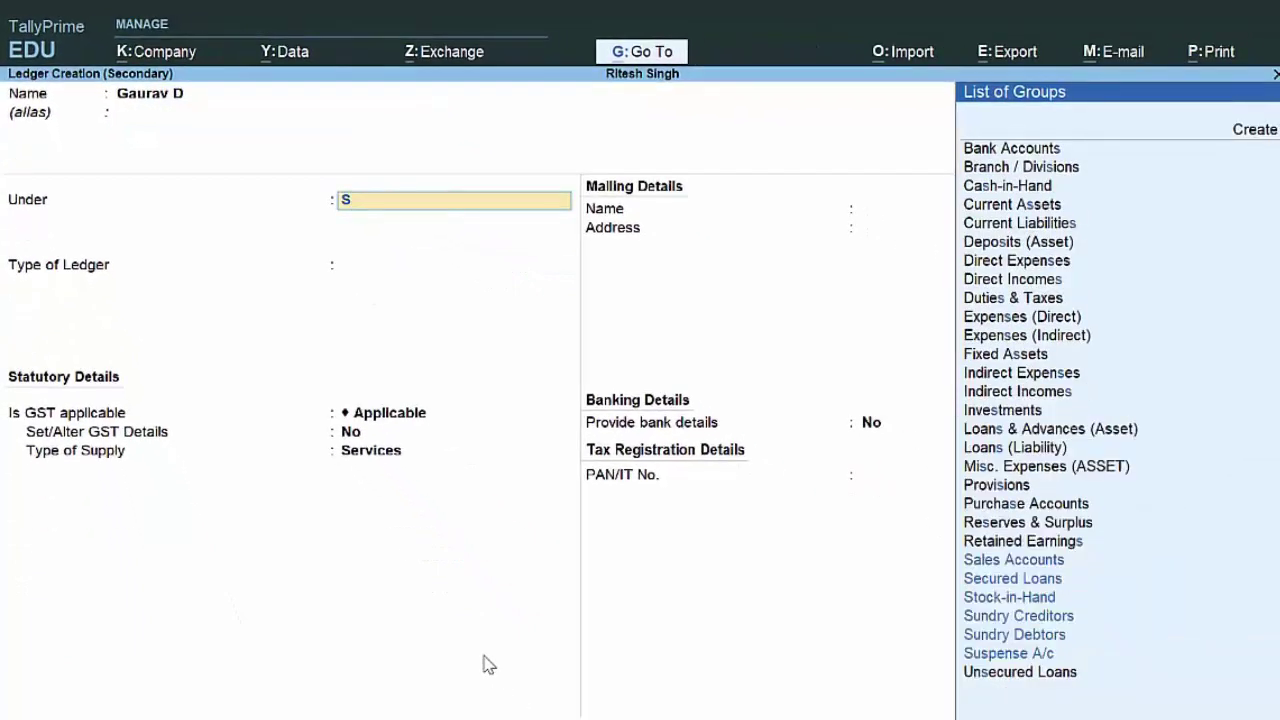
pyautogui.press('Down')
pyautogui.press('Down')
pyautogui.press('Down')
pyautogui.press('Down')
pyautogui.press('Down')
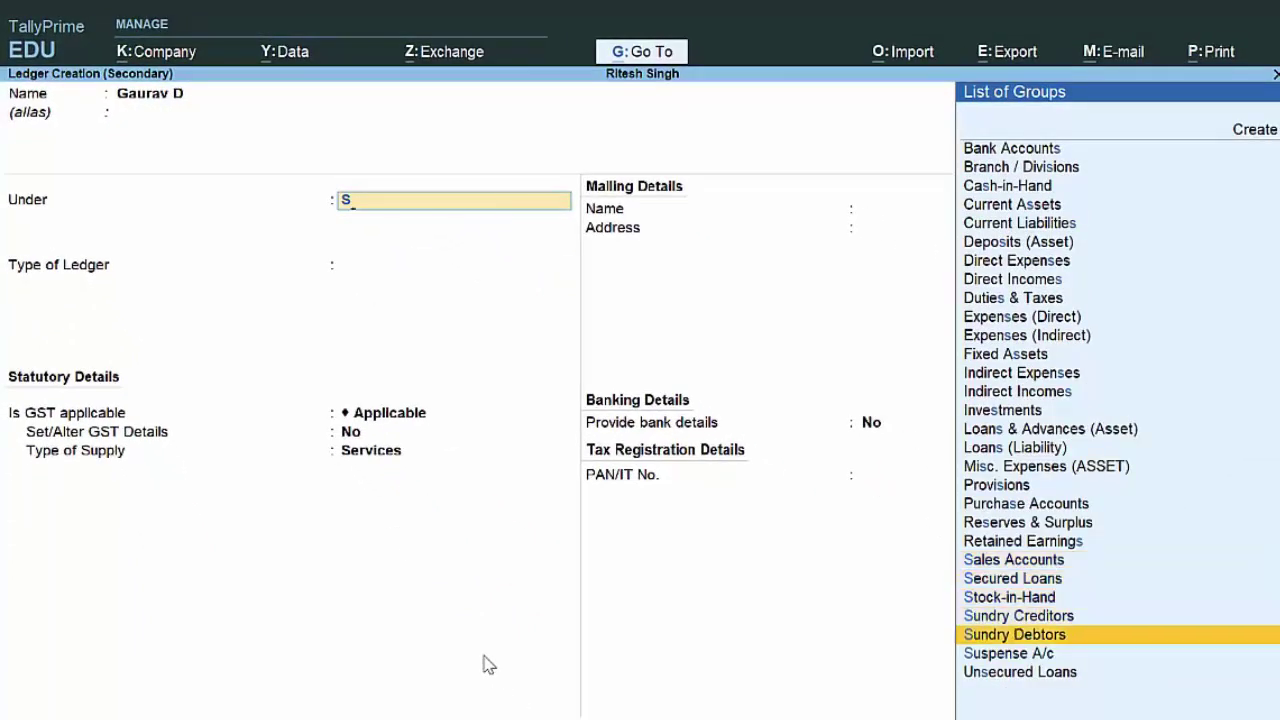
pyautogui.press('Return')
pyautogui.press('Return')
pyautogui.press('Return')
pyautogui.press('Return')
pyautogui.press('Return')
pyautogui.press('Return')
pyautogui.press('Return')
pyautogui.press('Return')
pyautogui.press('Return')
pyautogui.press('Return')
pyautogui.press('Return')
pyautogui.press('Return')
pyautogui.press('Return')
pyautogui.press('Return')
pyautogui.press('Return')
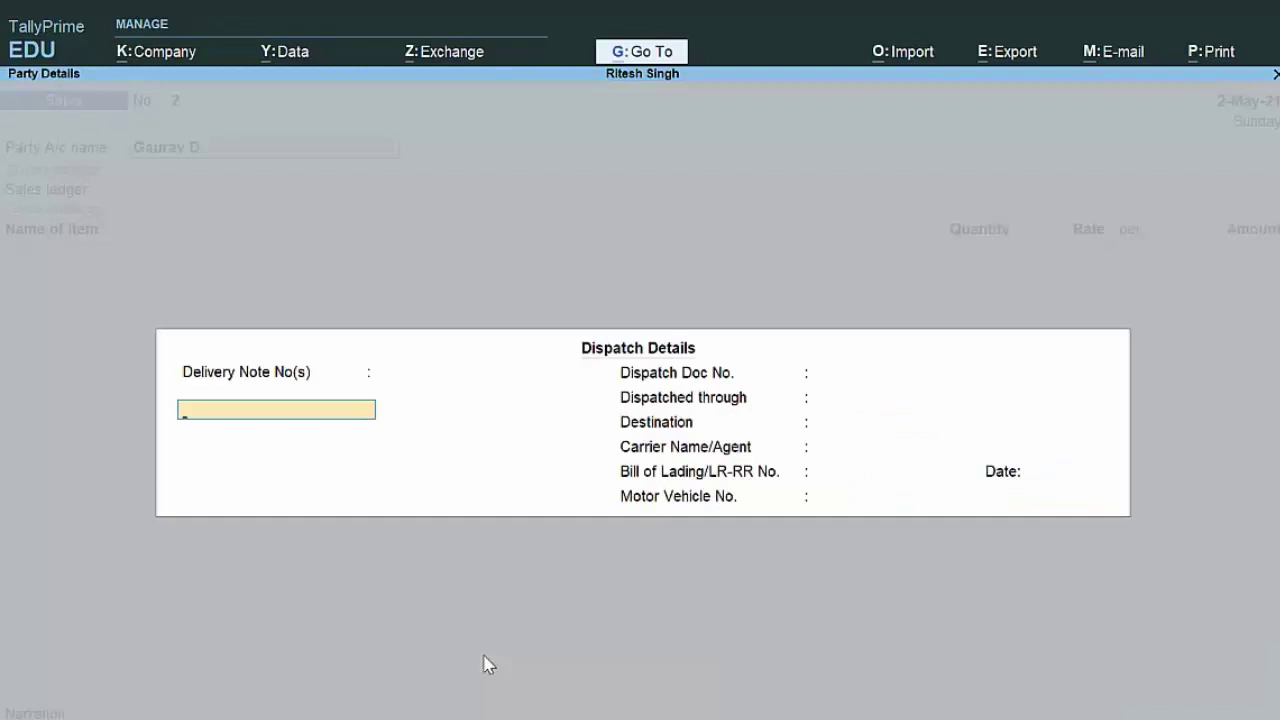
# Step: Skip dispatch and party details and add 45 kg Besan at rate 90
pyautogui.press('Return')
pyautogui.press('Return')
pyautogui.press('Return')
pyautogui.press('Return')
pyautogui.press('Return')
pyautogui.press('Return')
pyautogui.press('Return')
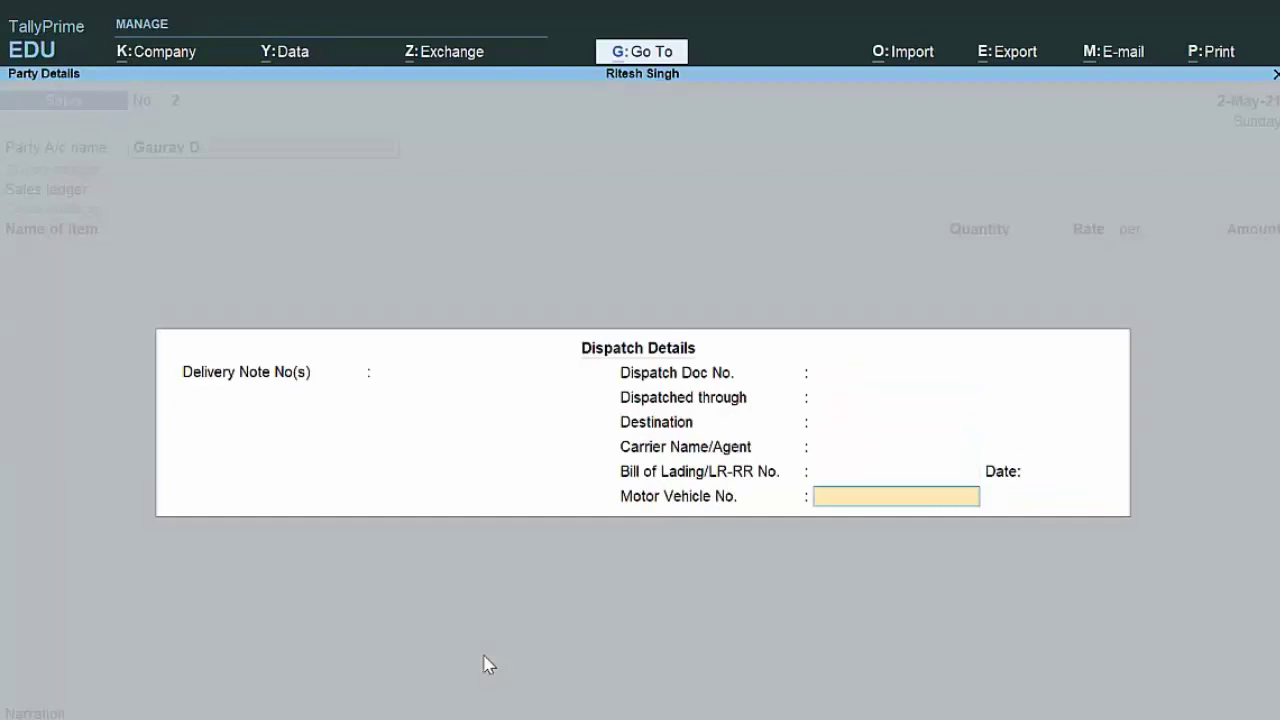
pyautogui.press('Return')
pyautogui.press('Return')
pyautogui.press('Return')
pyautogui.press('Return')
pyautogui.press('Return')
pyautogui.press('Return')
pyautogui.press('Return')
pyautogui.press('Return')
pyautogui.press('Return')
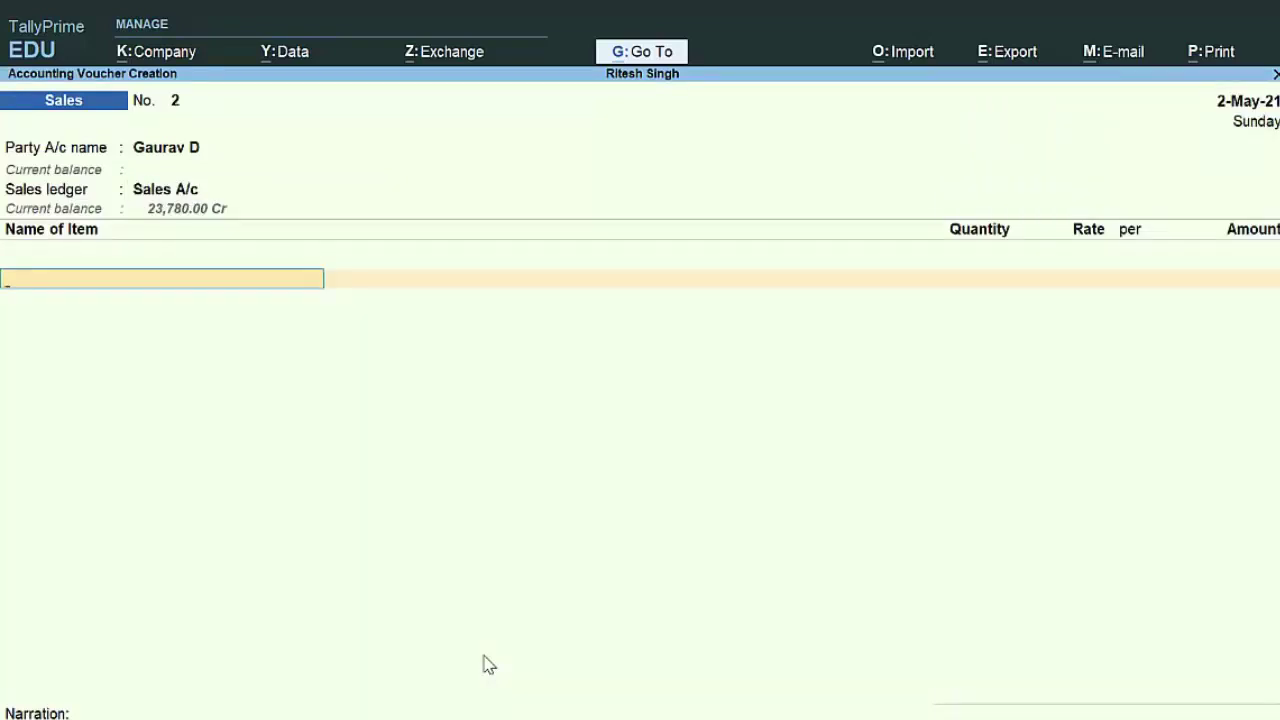
pyautogui.write('S')
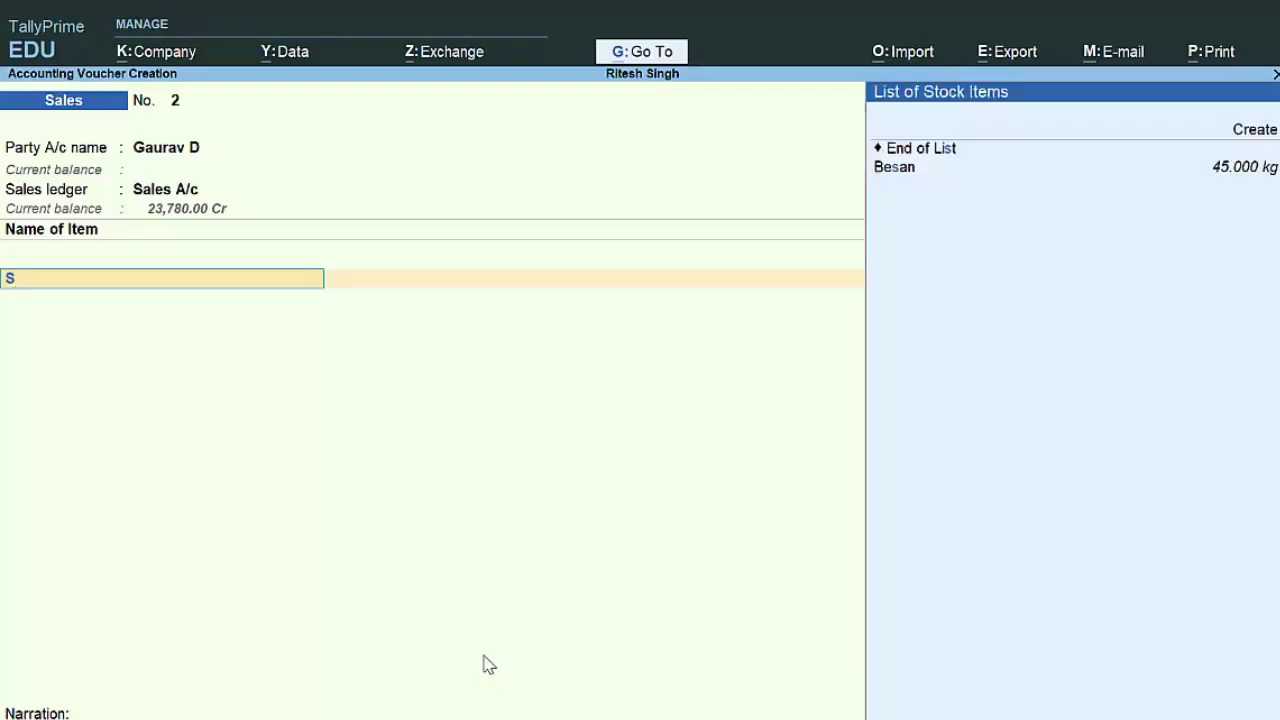
pyautogui.press('Down')
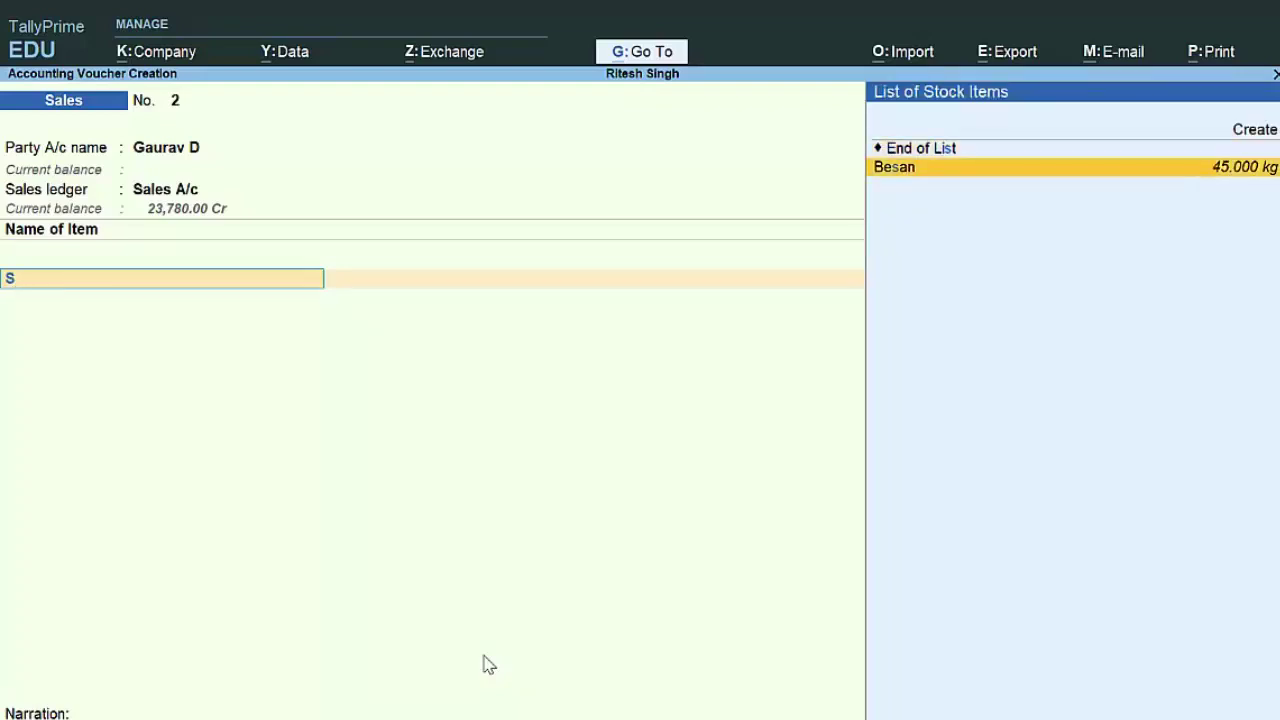
pyautogui.press('Return')
pyautogui.write('45')
pyautogui.press('Return')
pyautogui.write('90')
pyautogui.press('Return')
pyautogui.press('Return')
pyautogui.press('Return')
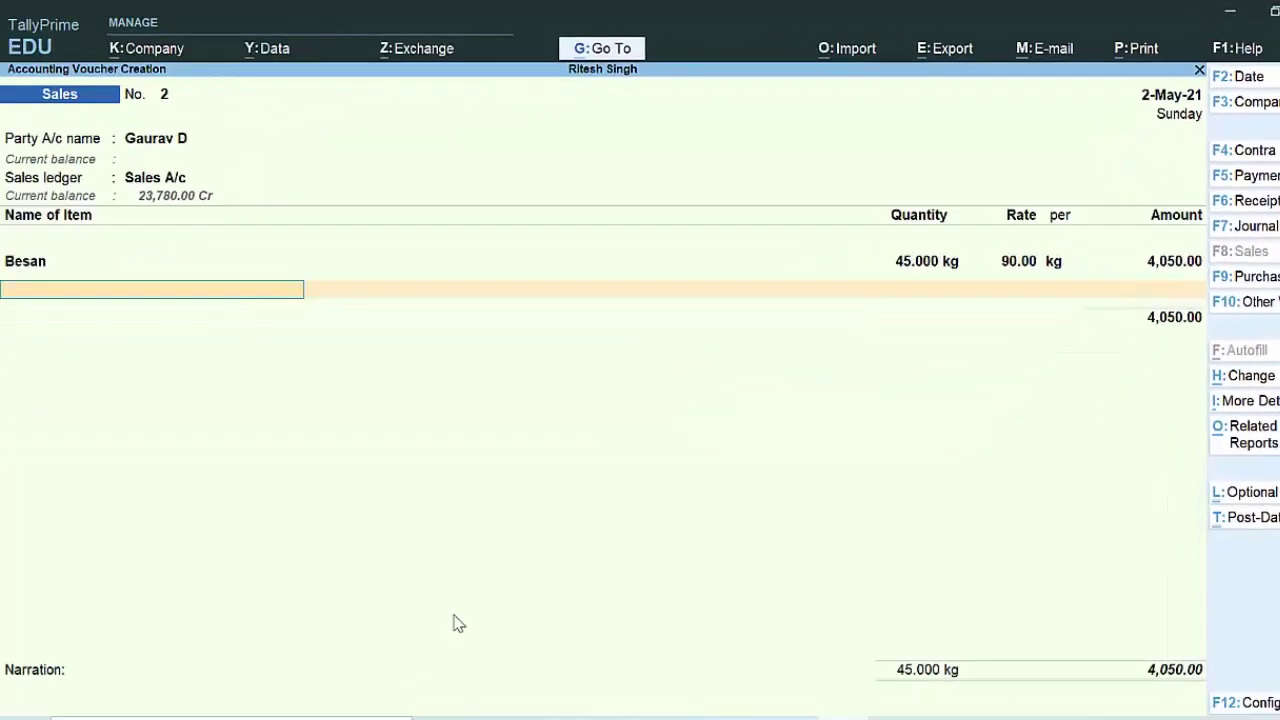
# Step: Add 2 kg Caraway at its default rate, bringing the subtotal to 5,370.00
pyautogui.write('C')
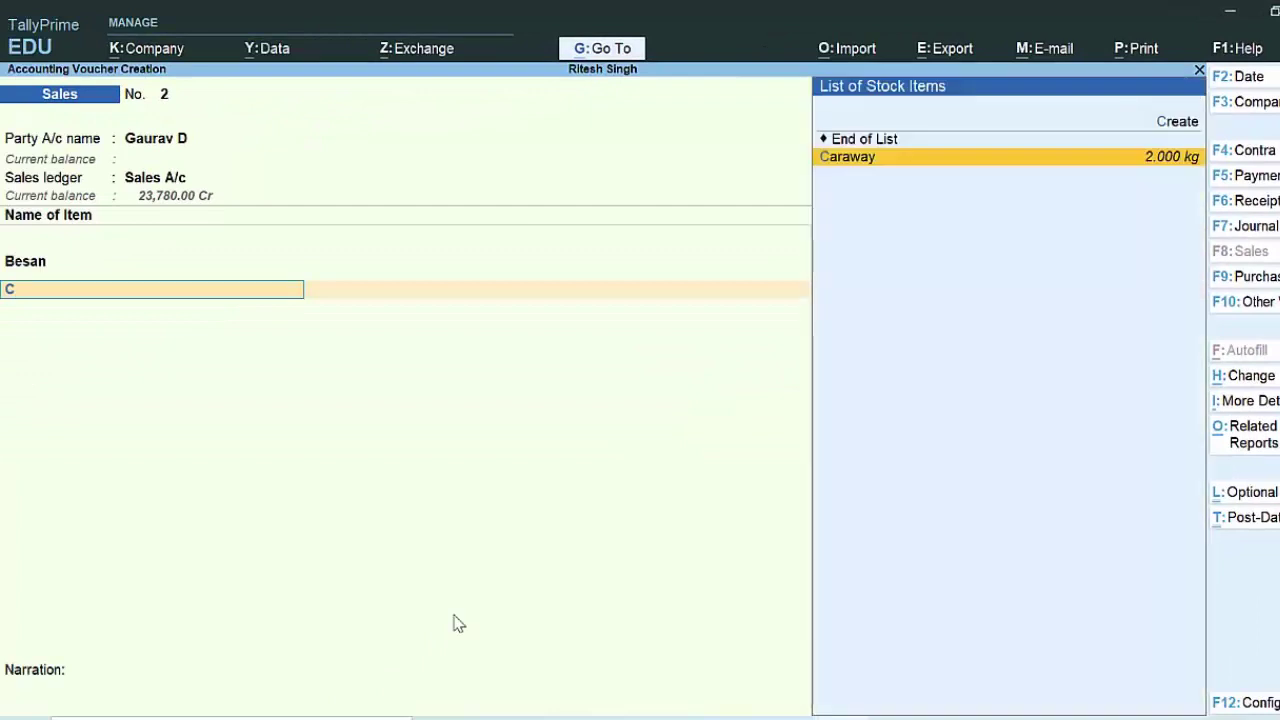
pyautogui.write('2')
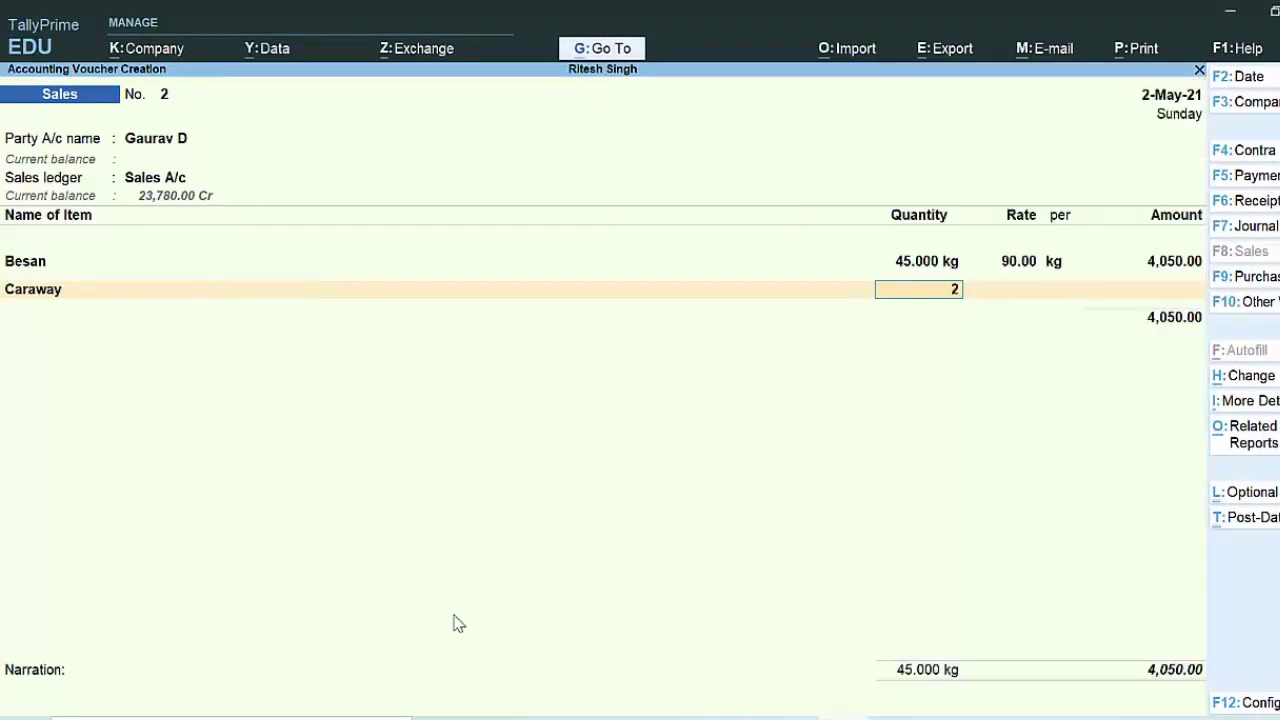
pyautogui.press('Return')
pyautogui.press('Return')
pyautogui.press('Return')
pyautogui.press('Return')
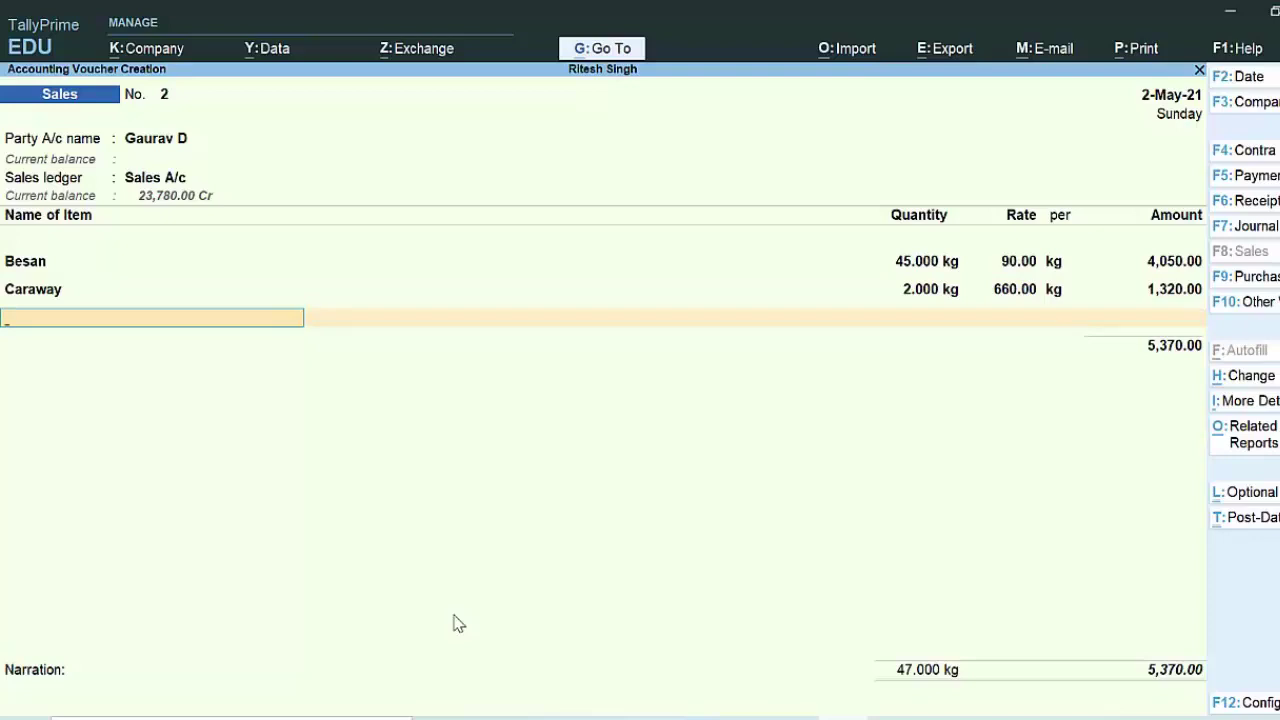
pyautogui.write('K')
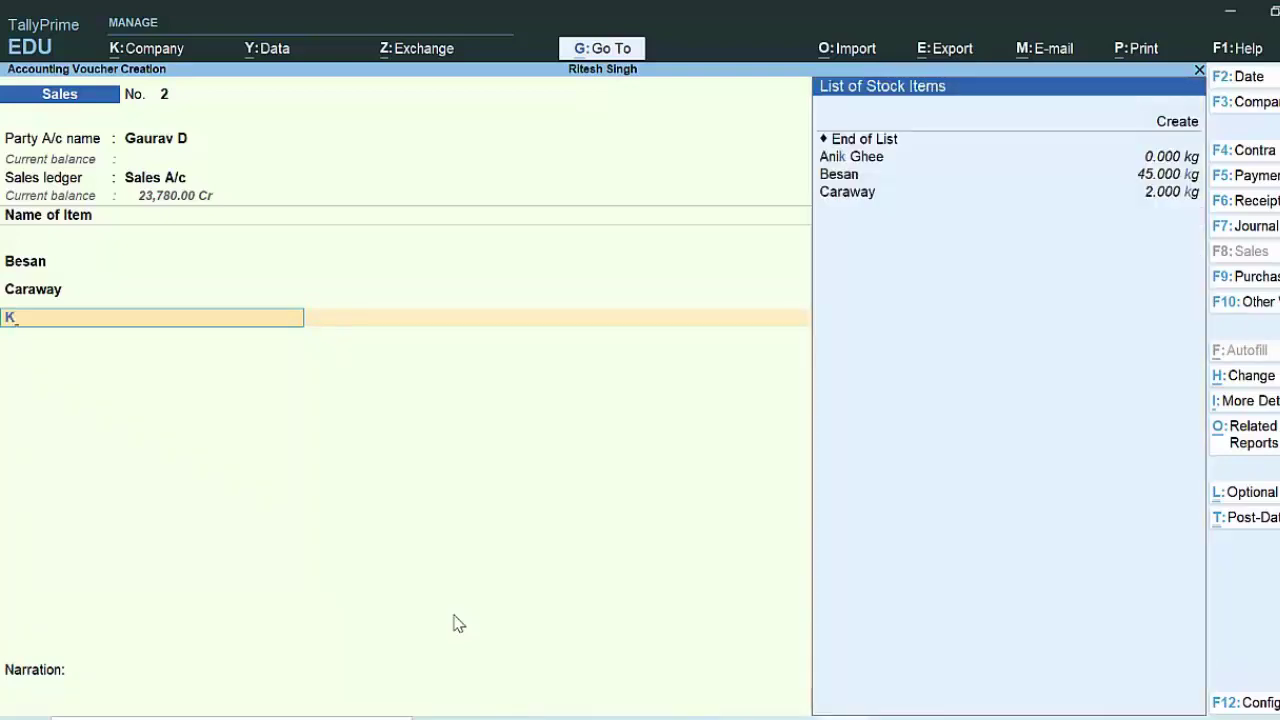
pyautogui.press('BackSpace')
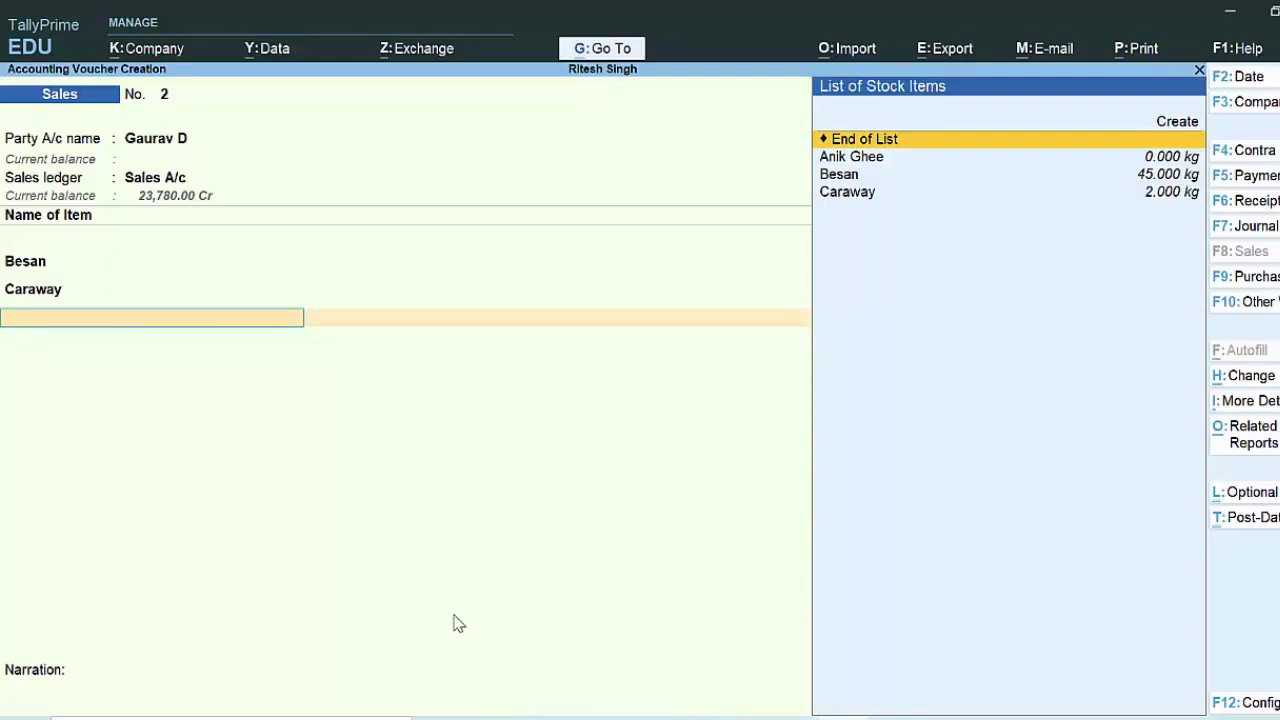
pyautogui.press('Return')
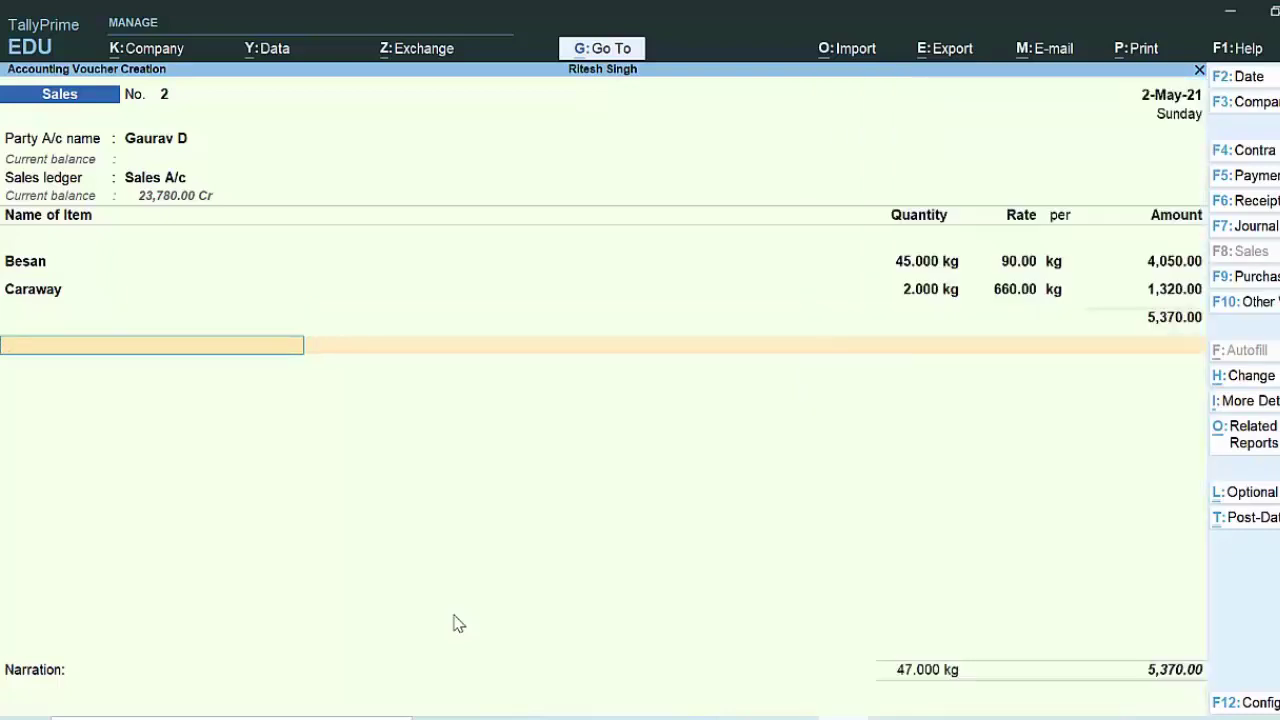
# Step: Add Cgst and Sgst of 503.10 each and save the voucher totalling 6,376.20
pyautogui.write('C')
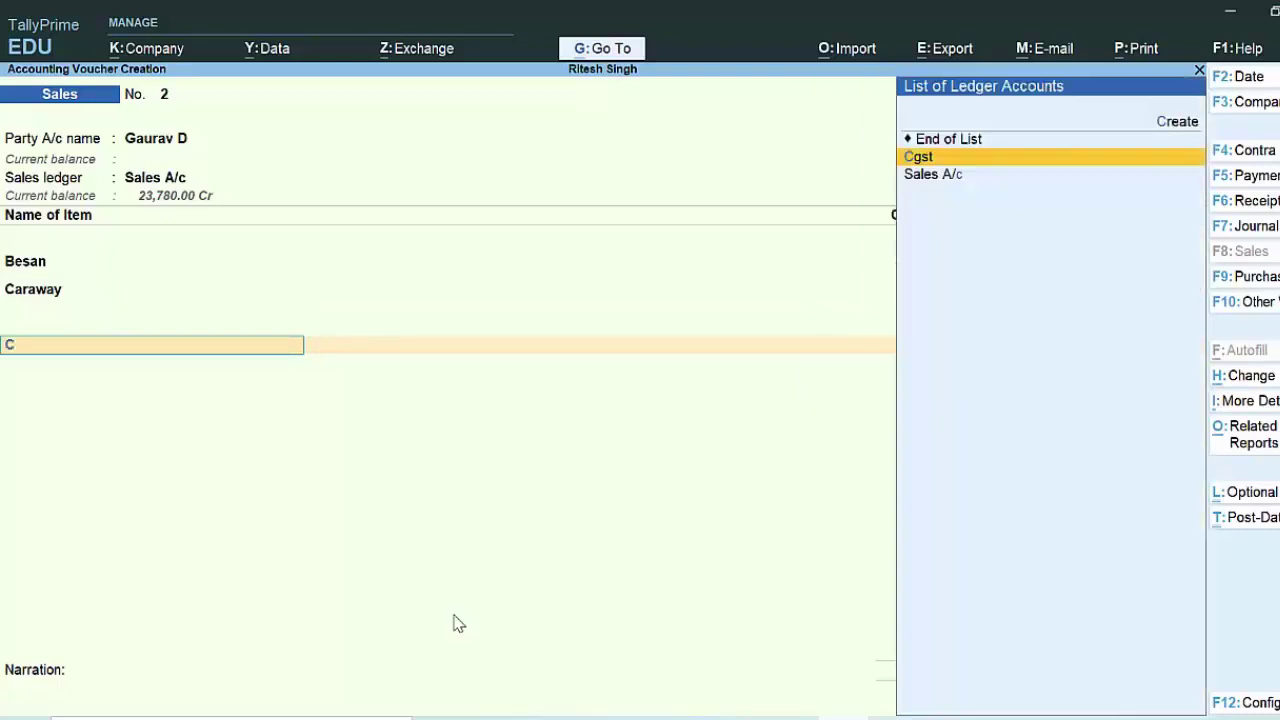
pyautogui.press('Return')
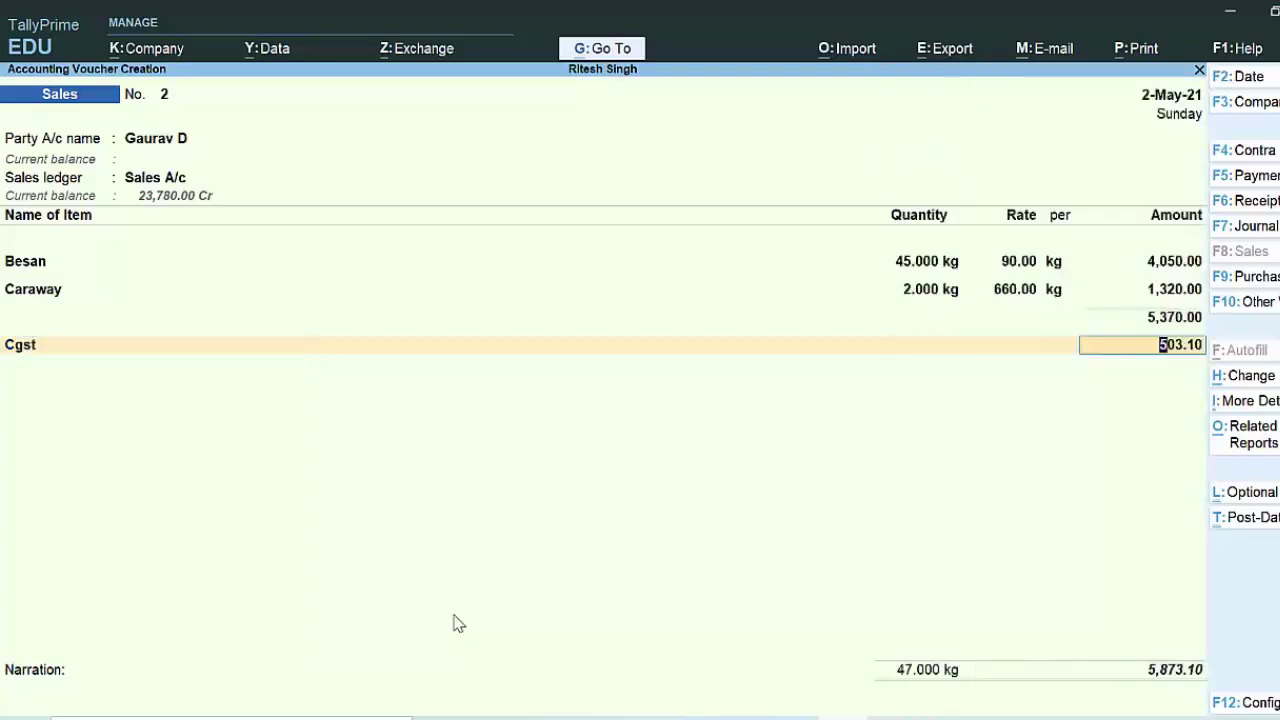
pyautogui.press('Return')
pyautogui.write('S')
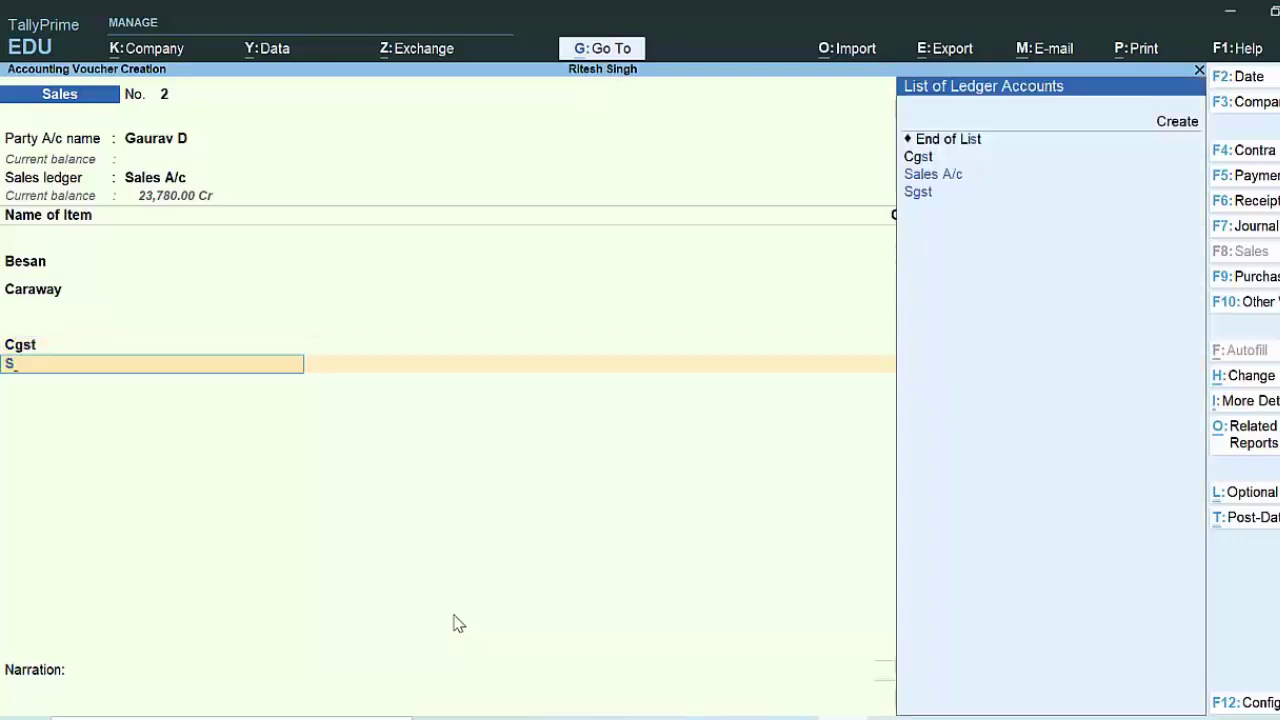
pyautogui.press('Down')
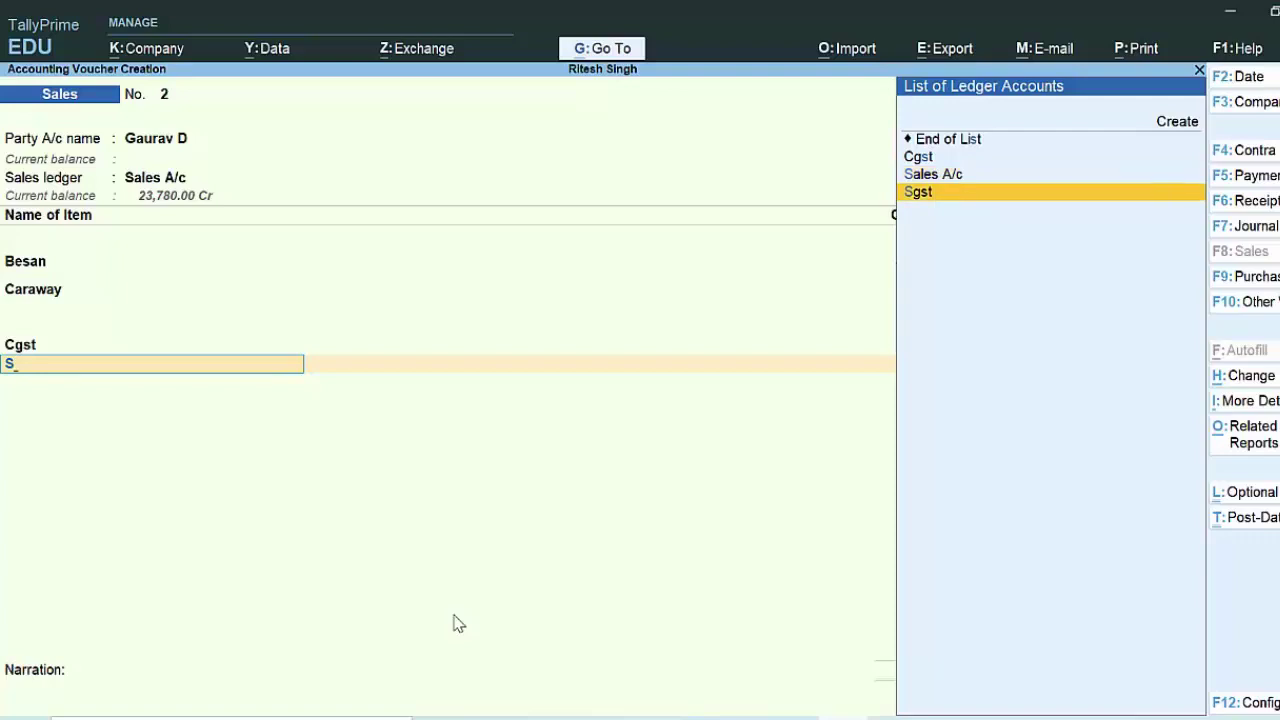
pyautogui.press('Return')
pyautogui.press('Return')
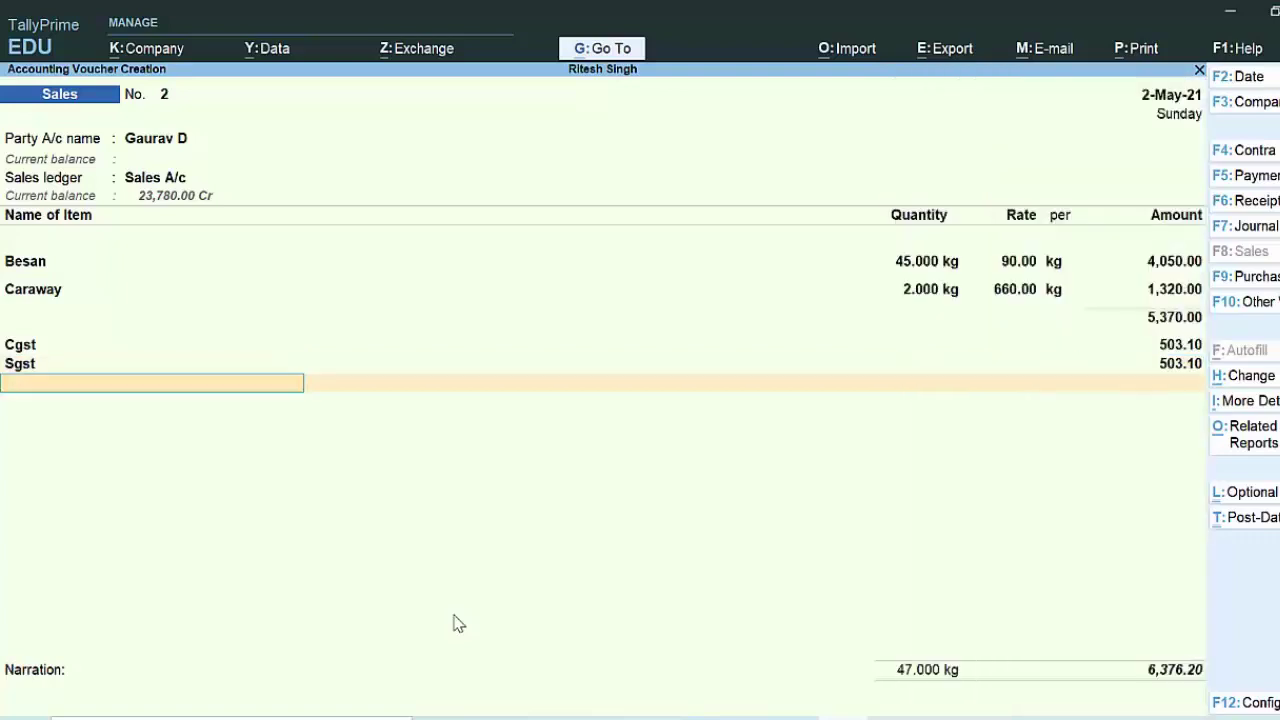
pyautogui.hotkey('ctrl', 'a')
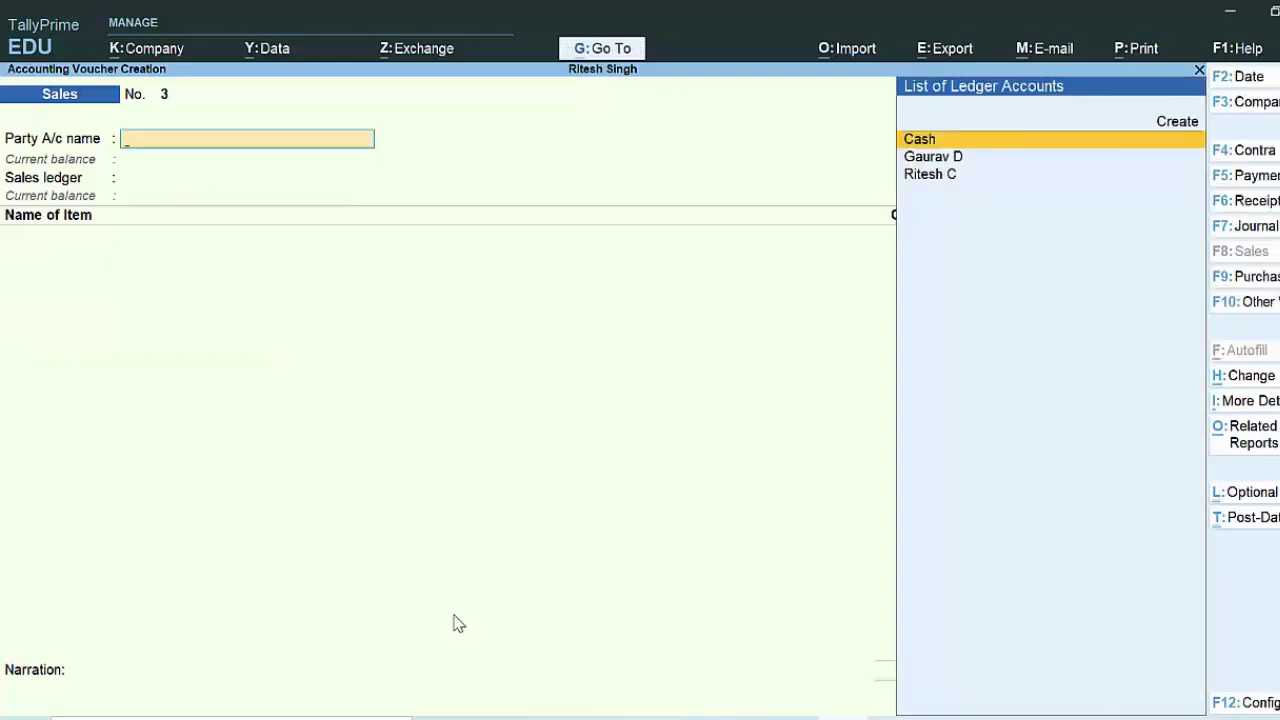
pyautogui.press('Escape')
# Step: Reopen Sales voucher 2 from the 2-May-21 Day Book and preview its Tax Invoice zoomed
pyautogui.press('d')
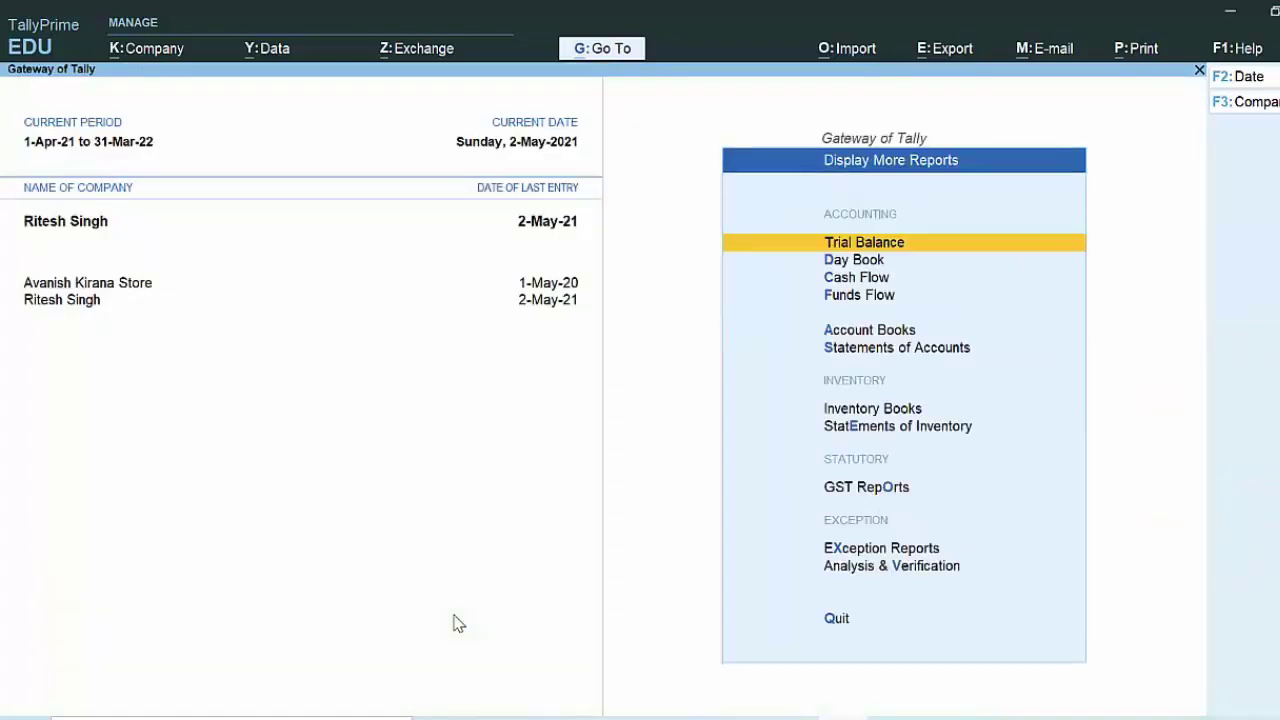
pyautogui.press('d')
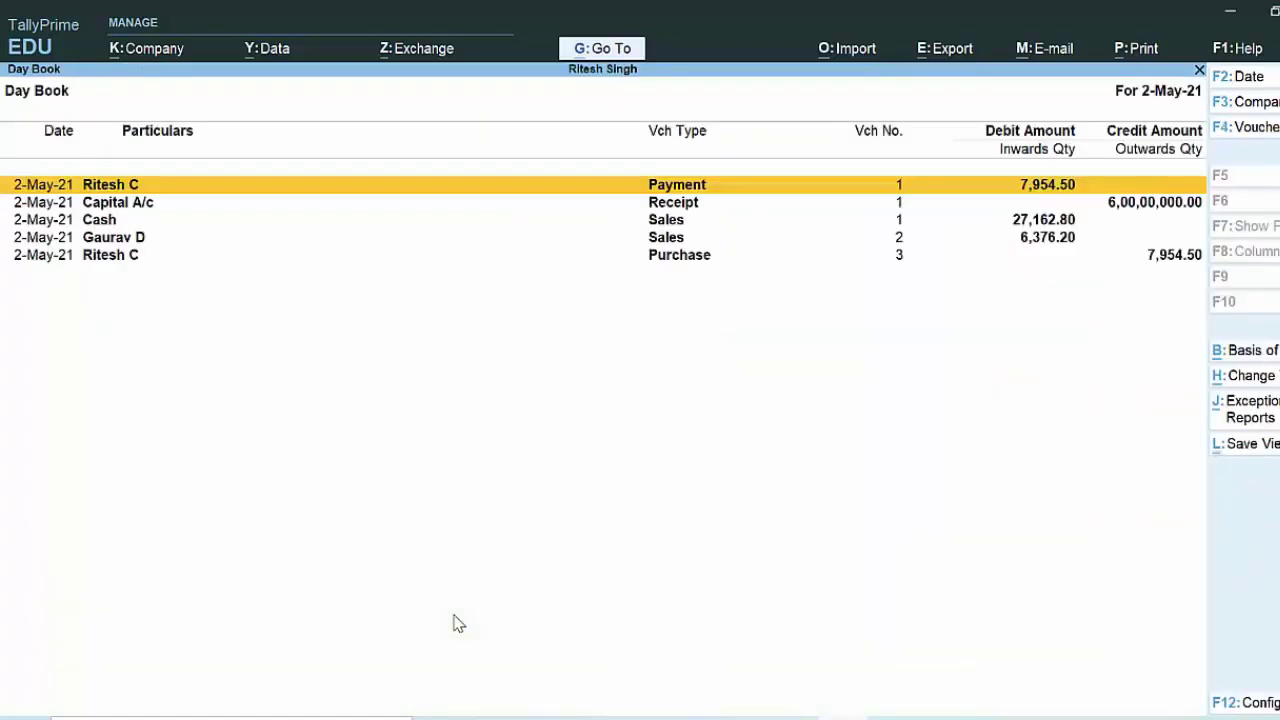
pyautogui.press('Down')
pyautogui.press('Down')
pyautogui.press('Down')
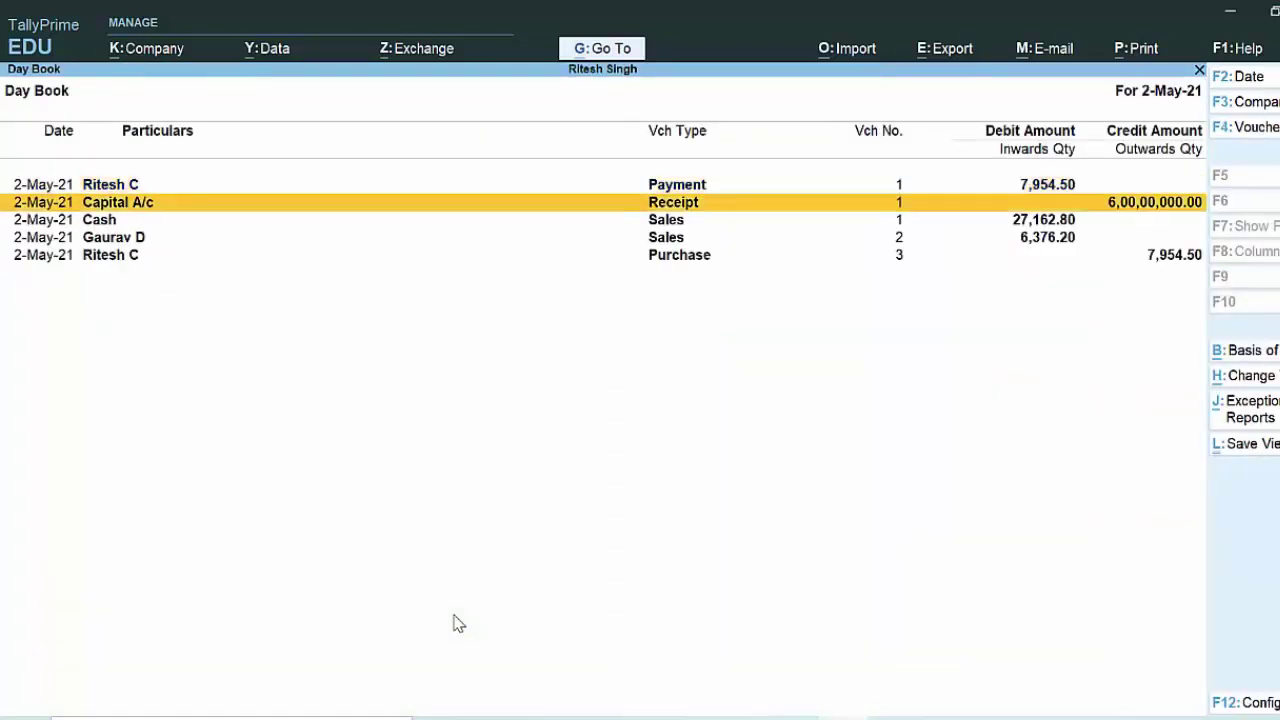
pyautogui.press('Return')
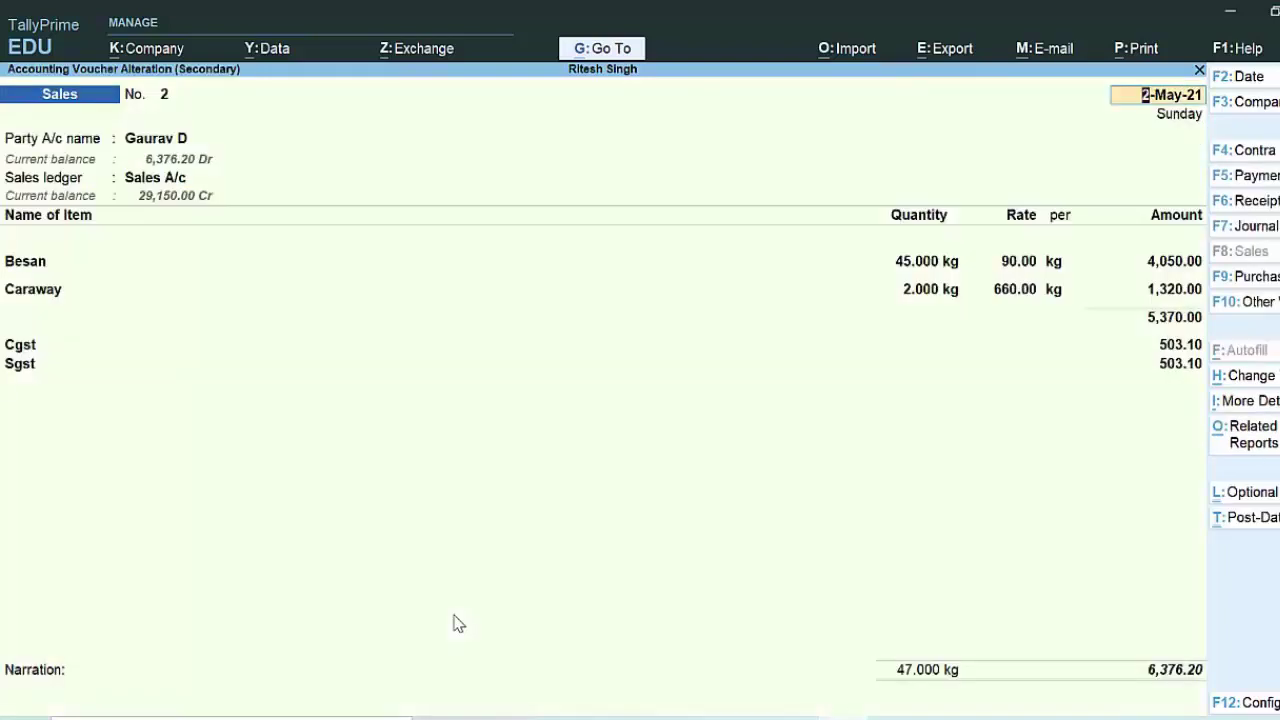
pyautogui.hotkey('alt', 'p')
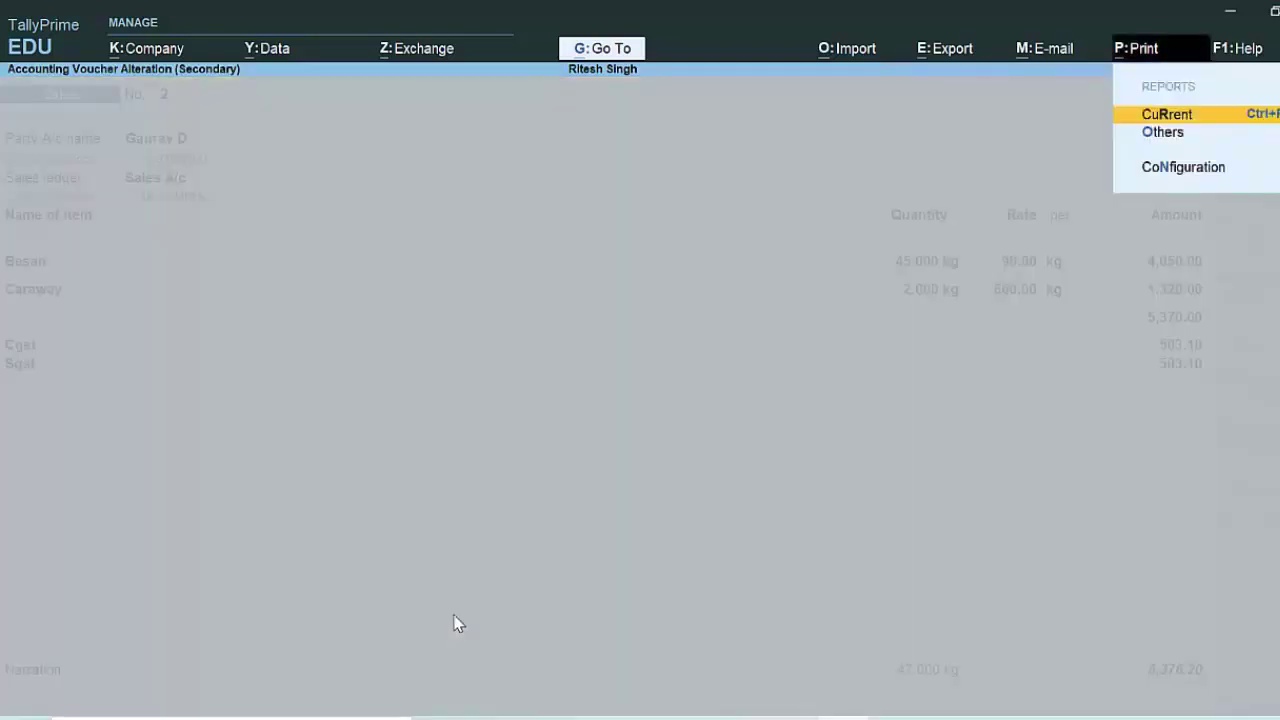
pyautogui.press('Return')
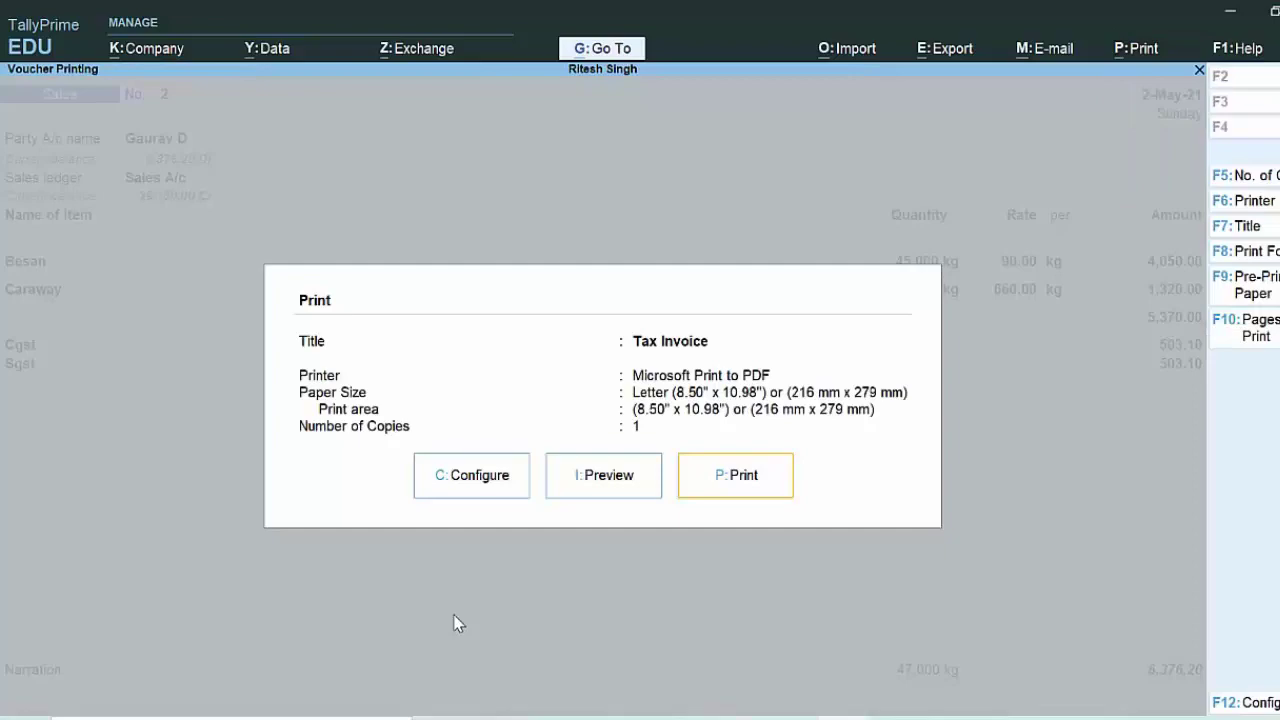
pyautogui.press('i')
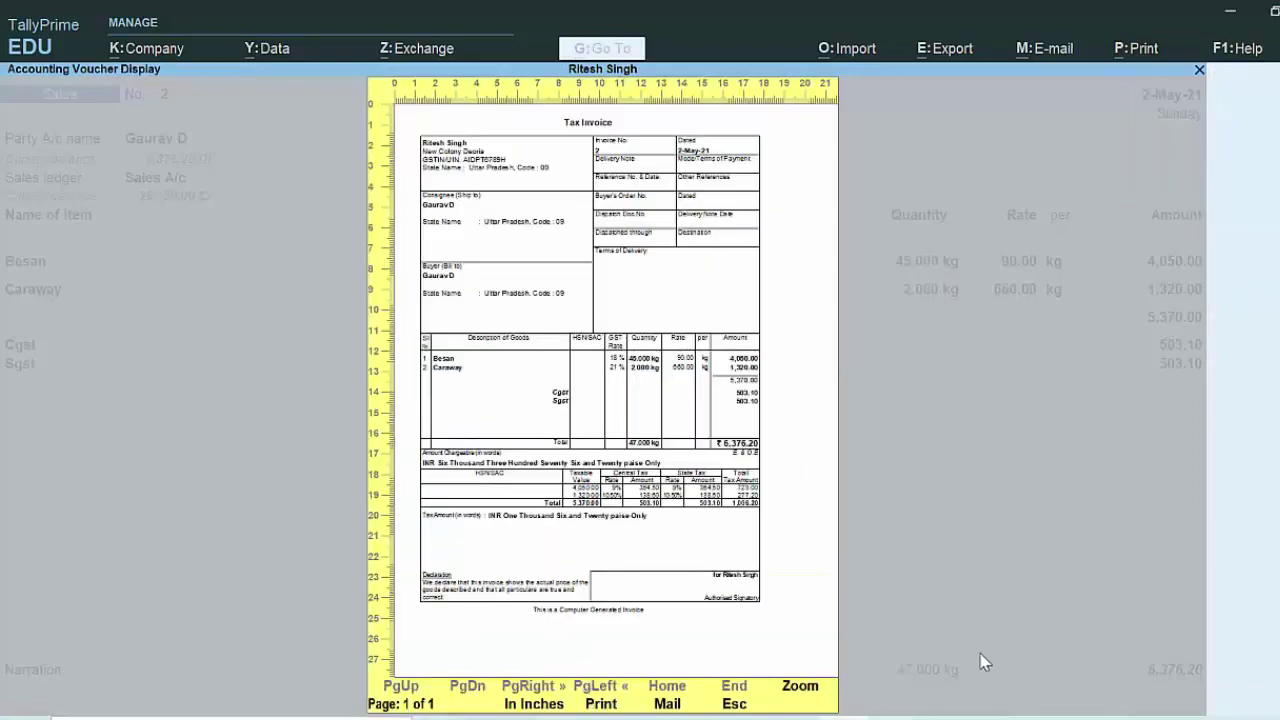
pyautogui.click(808, 690)
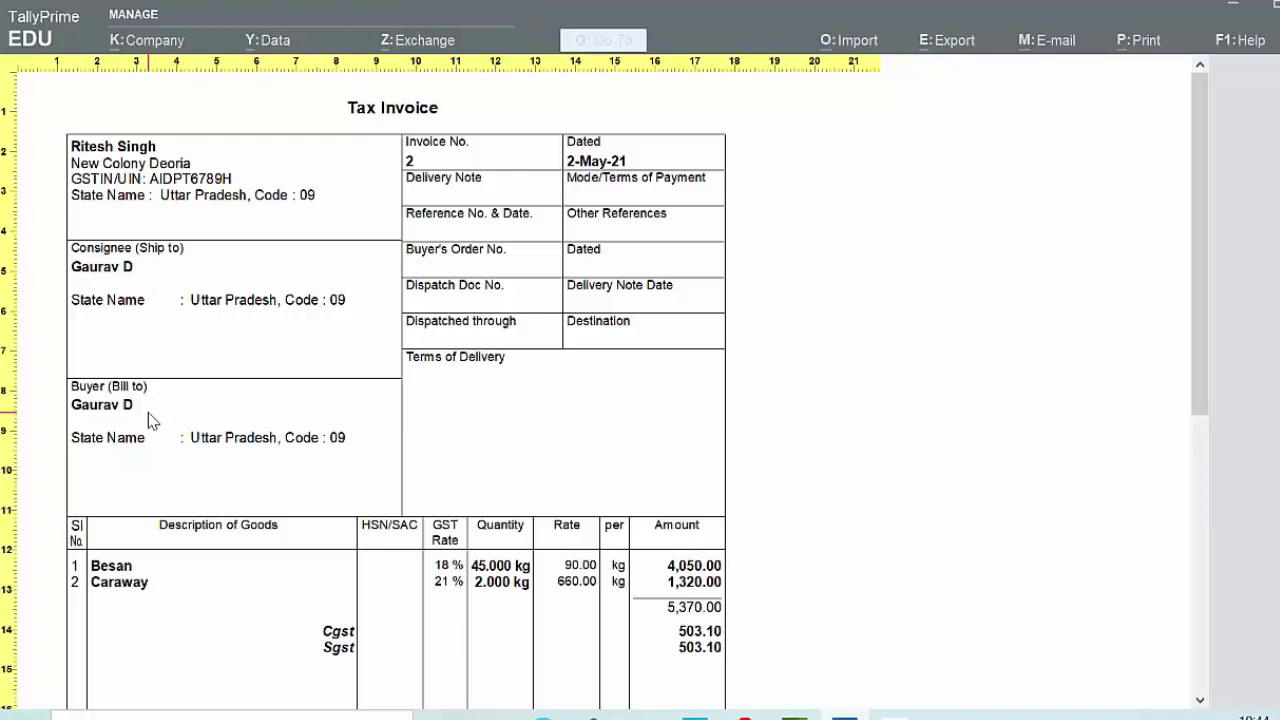
# Step: Close the preview, quit the voucher alteration, and start a blank Sales voucher No. 3
pyautogui.press('Escape')
pyautogui.press('Escape')
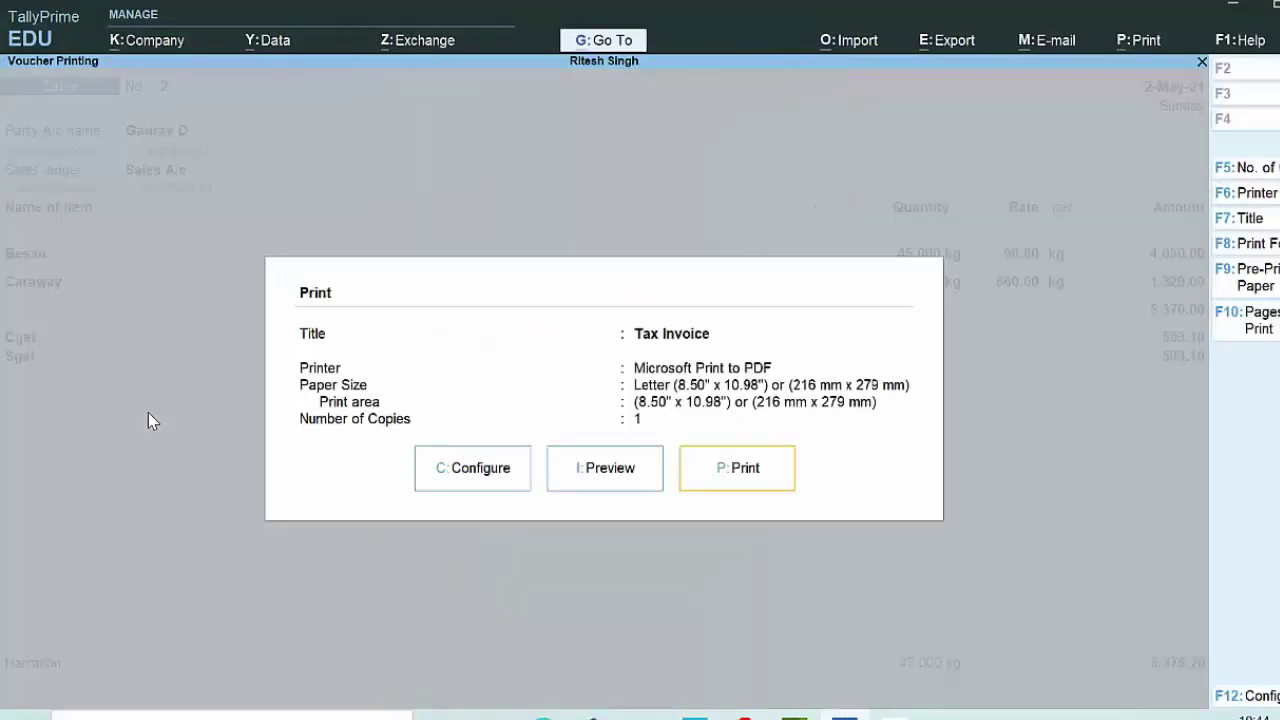
pyautogui.press('Escape')
pyautogui.press('BackSpace')
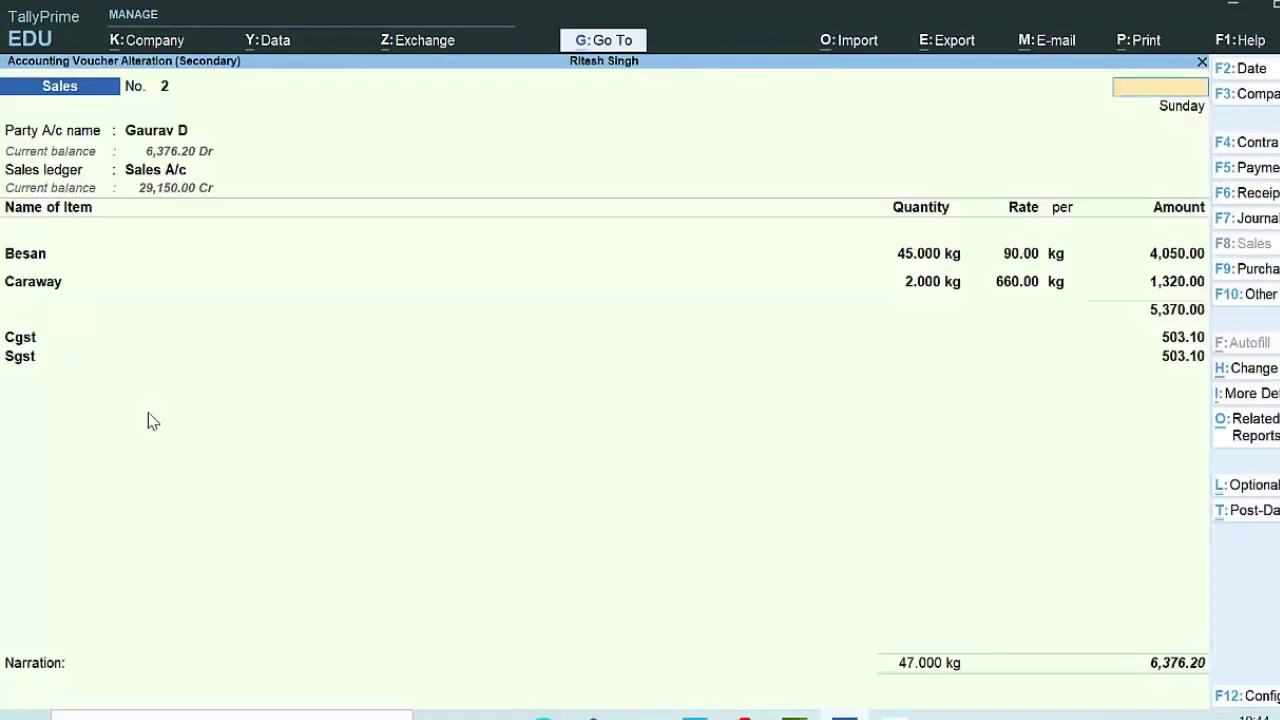
pyautogui.press('Escape')
pyautogui.press('y')
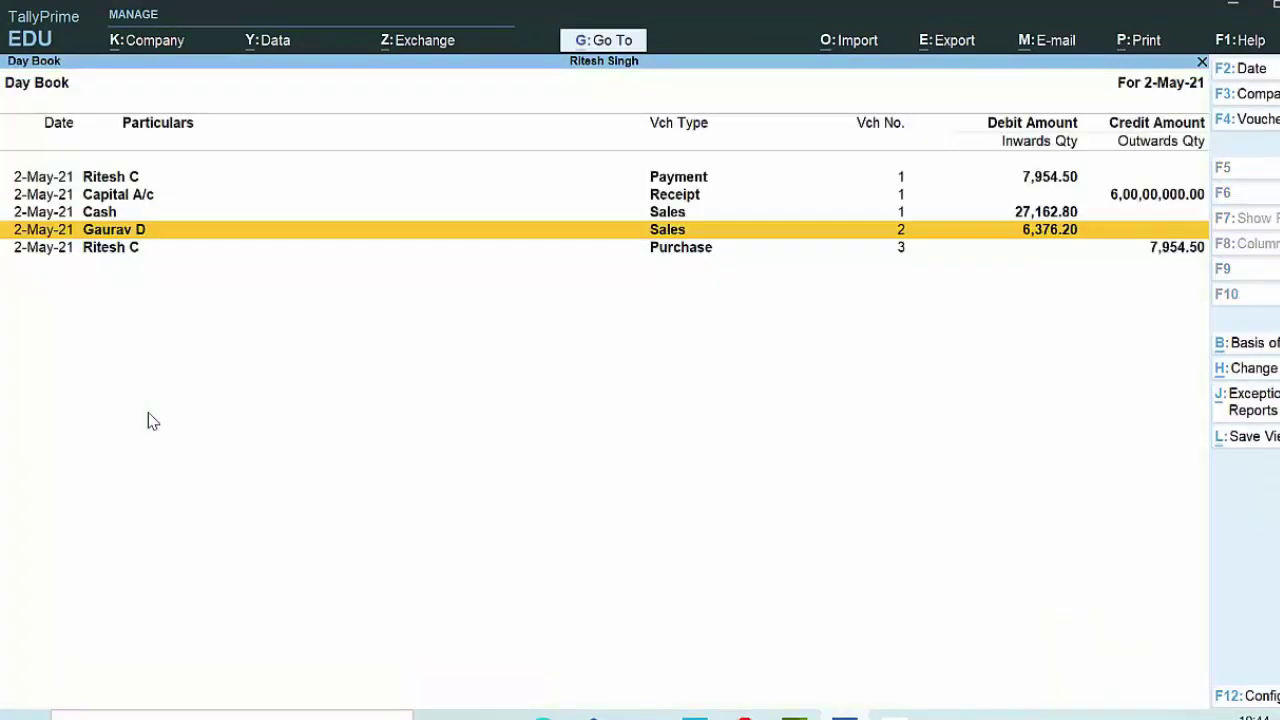
pyautogui.hotkey('alt', 'a')
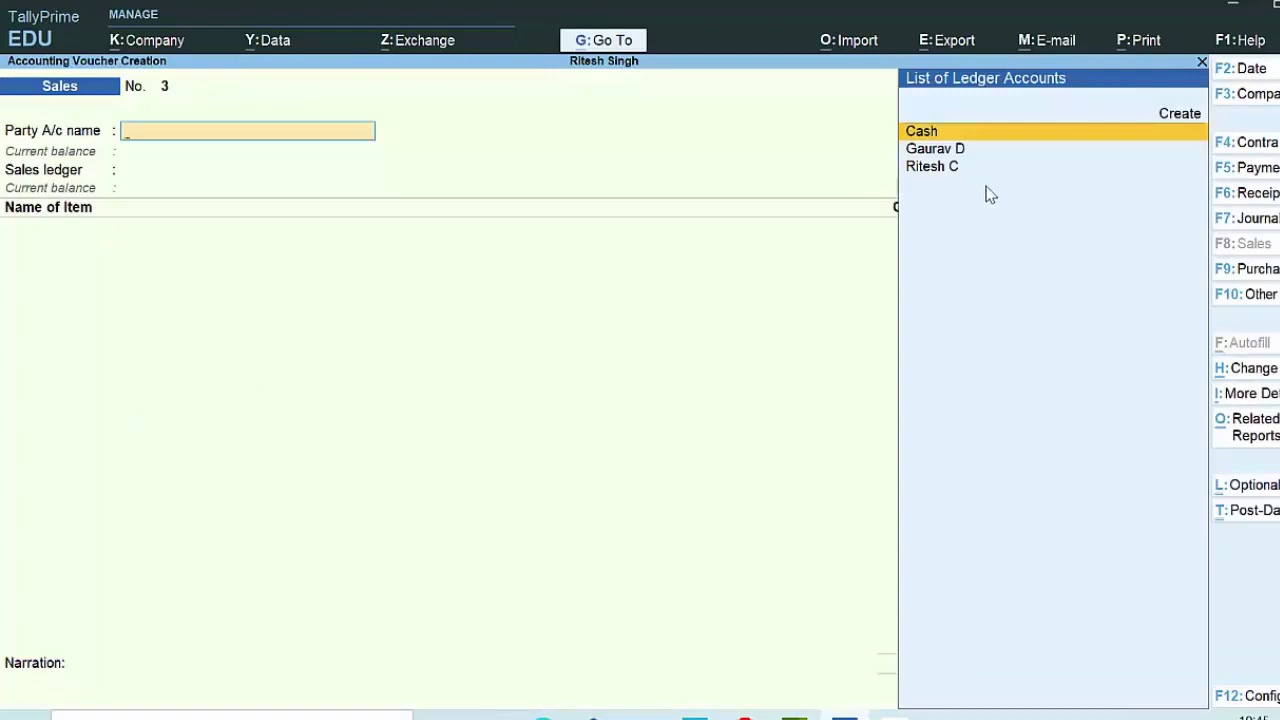
# Step: Switch to a Receipt voucher crediting the customer 6,376 against existing bill 2
pyautogui.click(1266, 194)
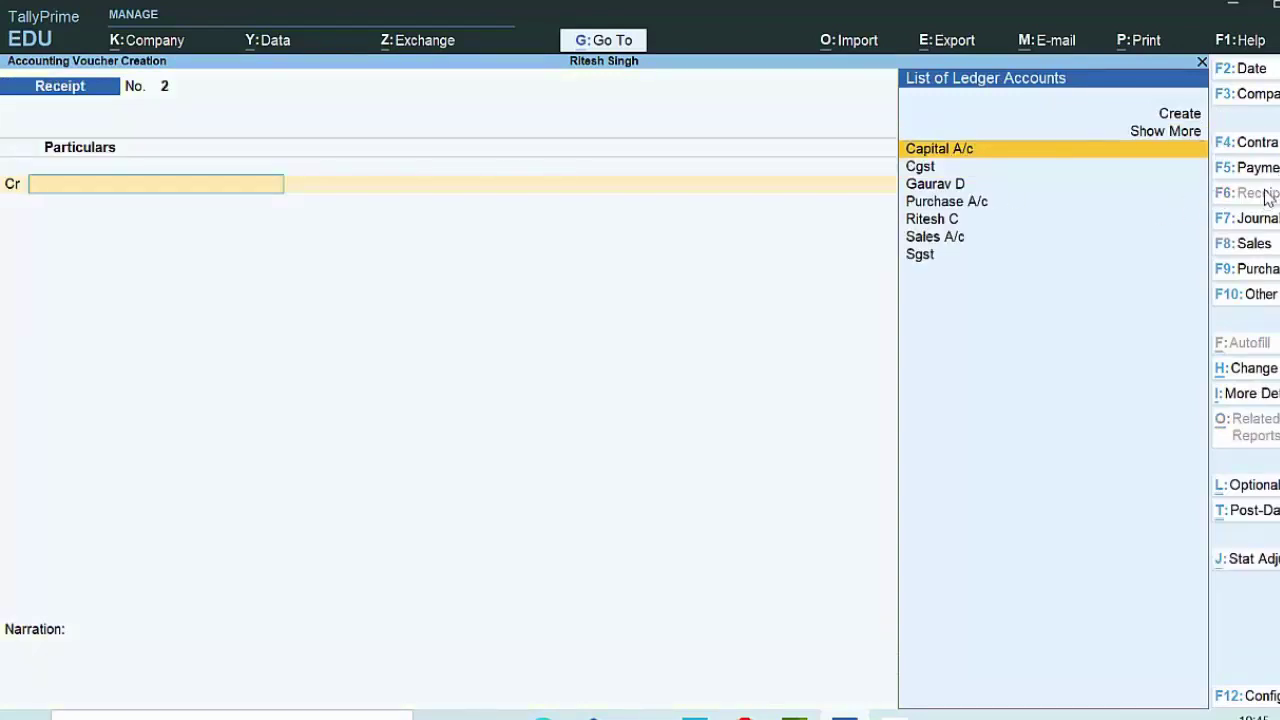
pyautogui.press('Down')
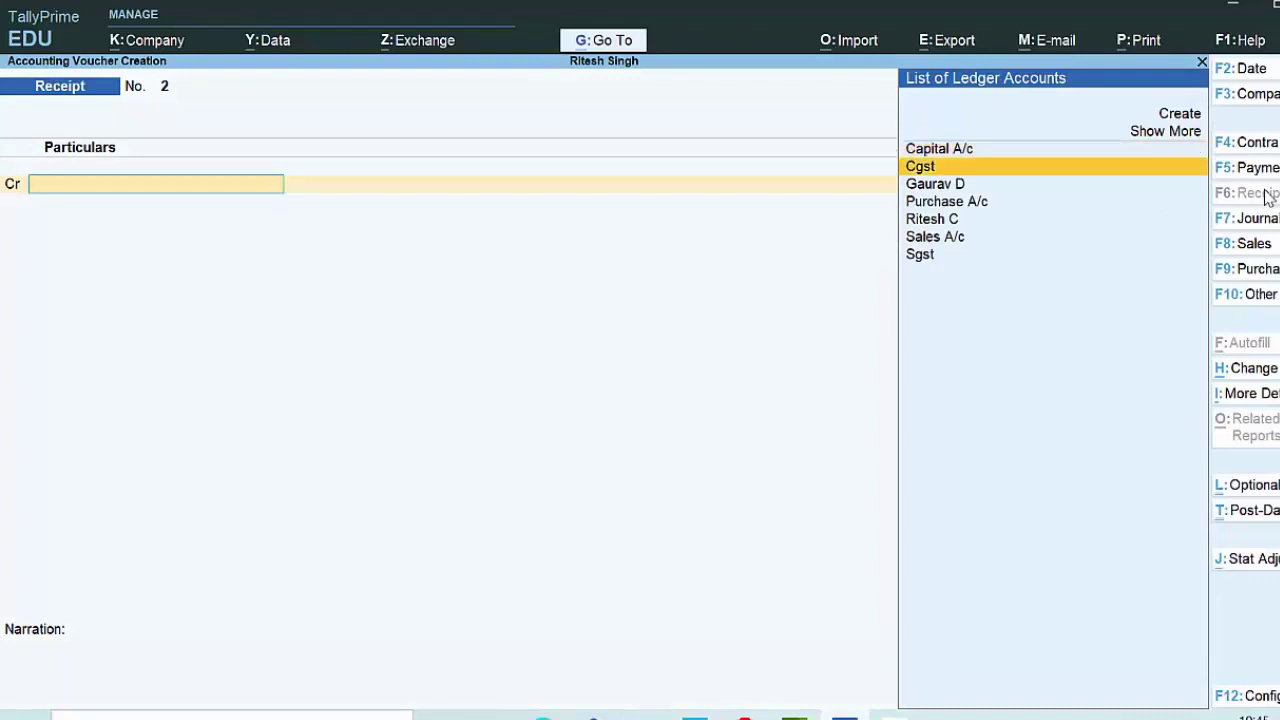
pyautogui.press('Down')
pyautogui.press('Return')
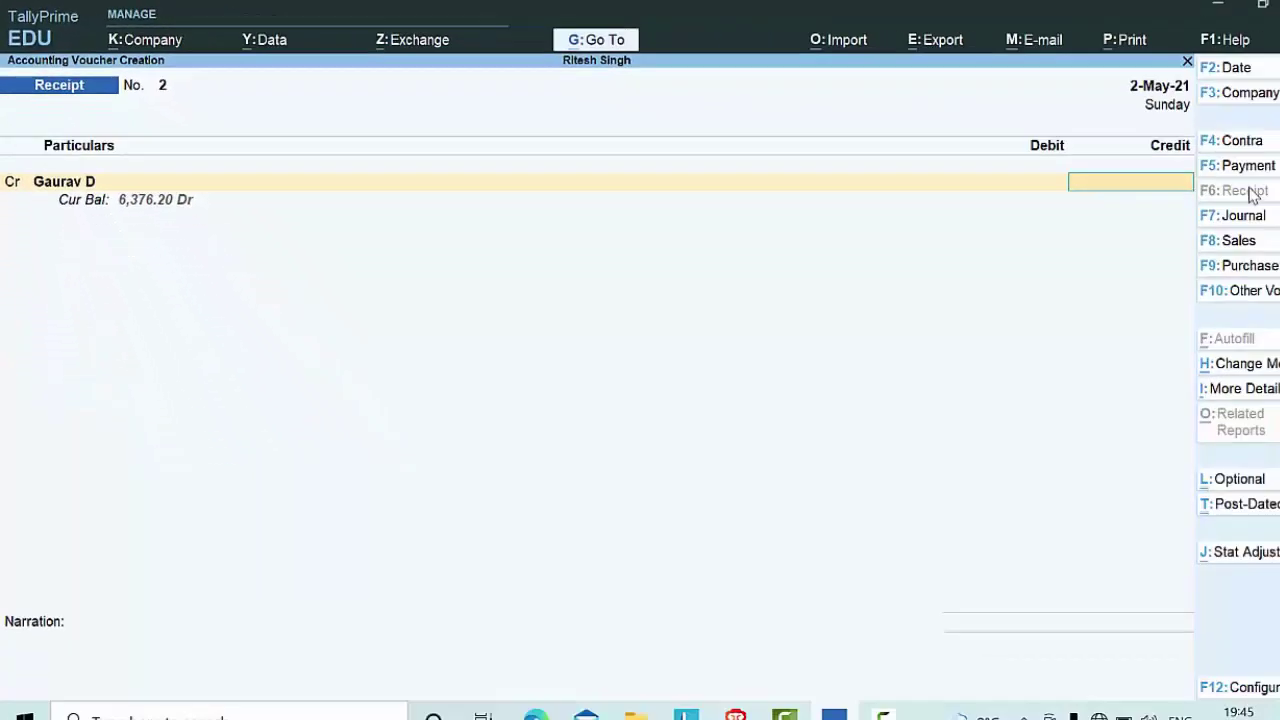
pyautogui.write('637')
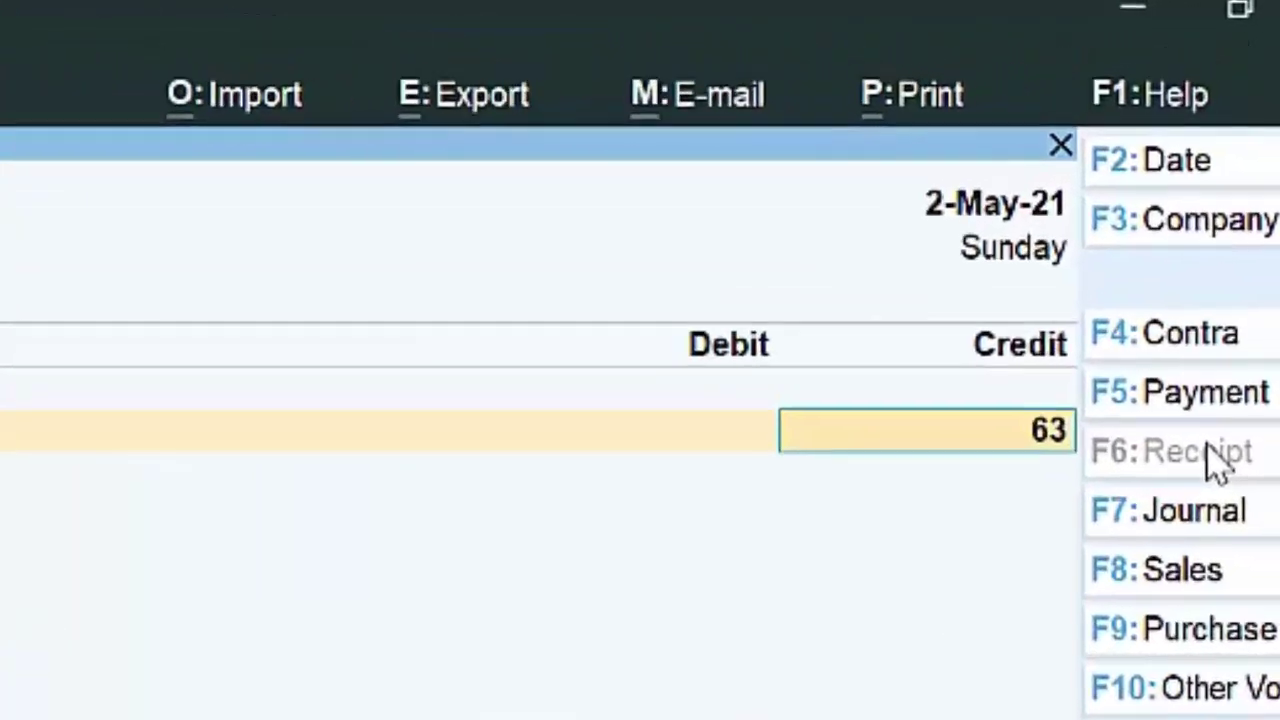
pyautogui.write('6')
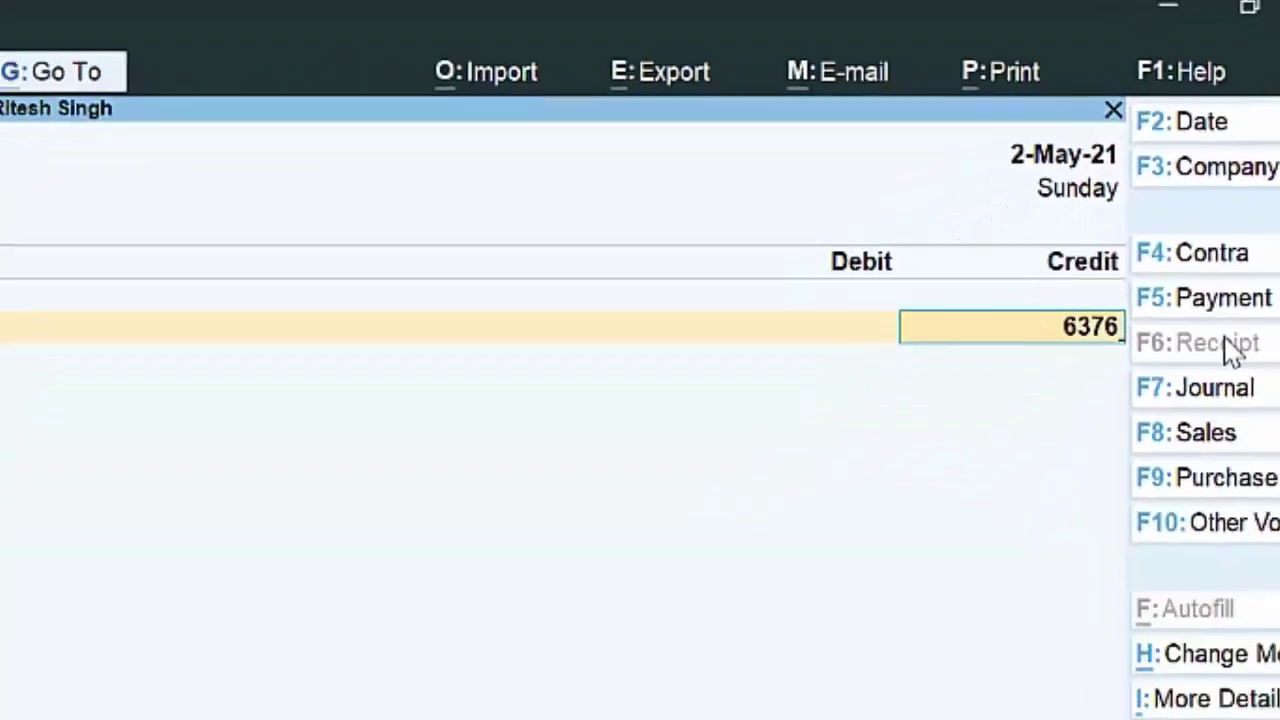
pyautogui.press('Return')
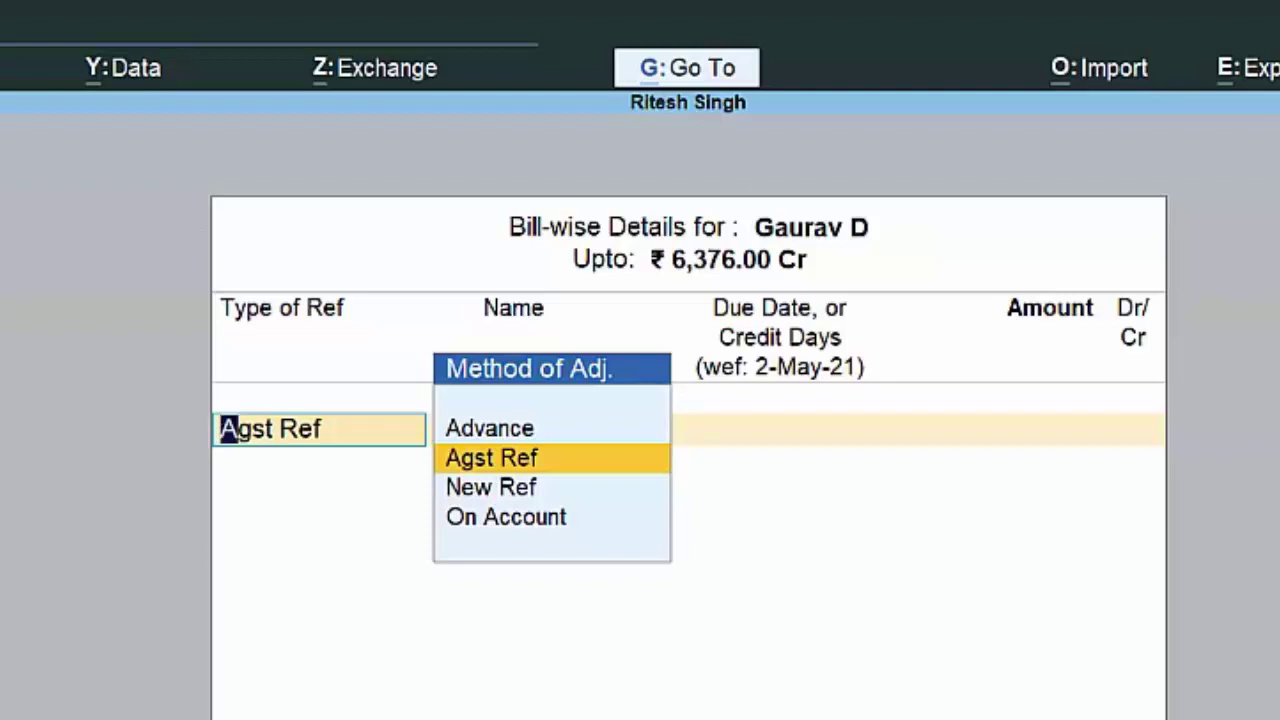
pyautogui.press('Return')
pyautogui.press('Return')
pyautogui.press('Return')
pyautogui.press('Return')
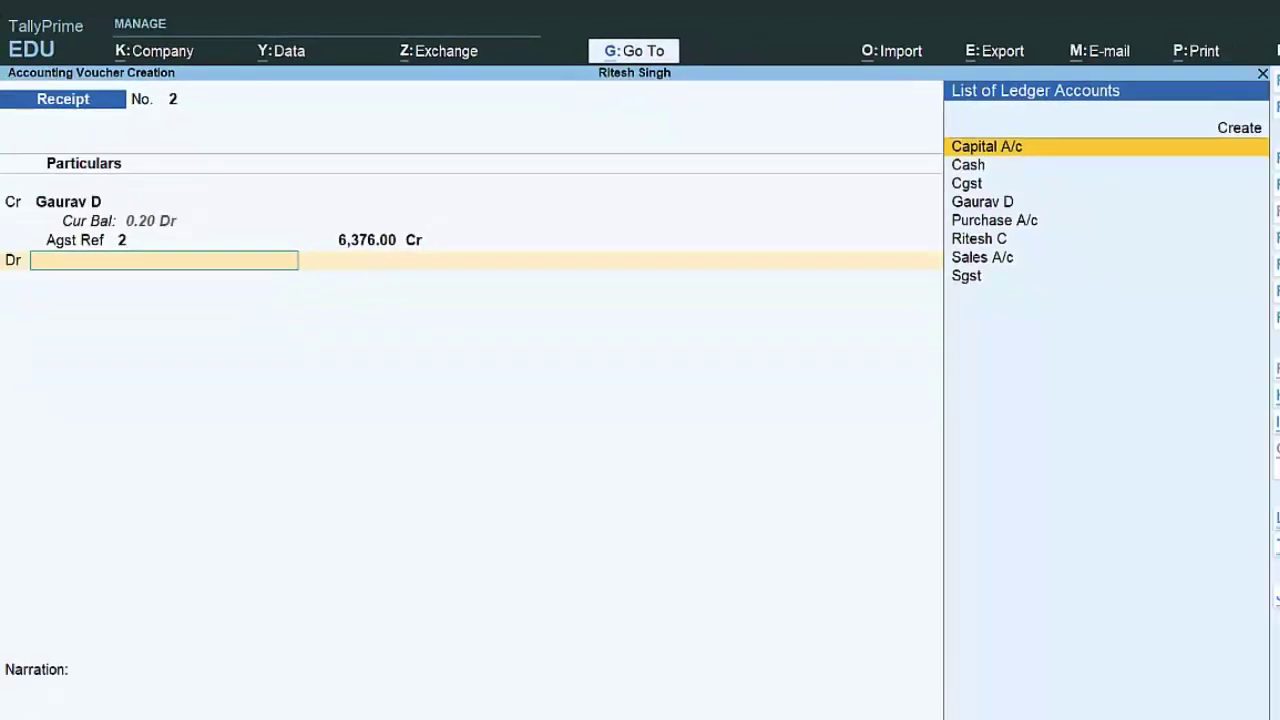
# Step: Debit Cash with the 6,376.00 amount and finish the receipt
pyautogui.press('Down')
pyautogui.press('Down')
pyautogui.press('Up')
pyautogui.press('Return')
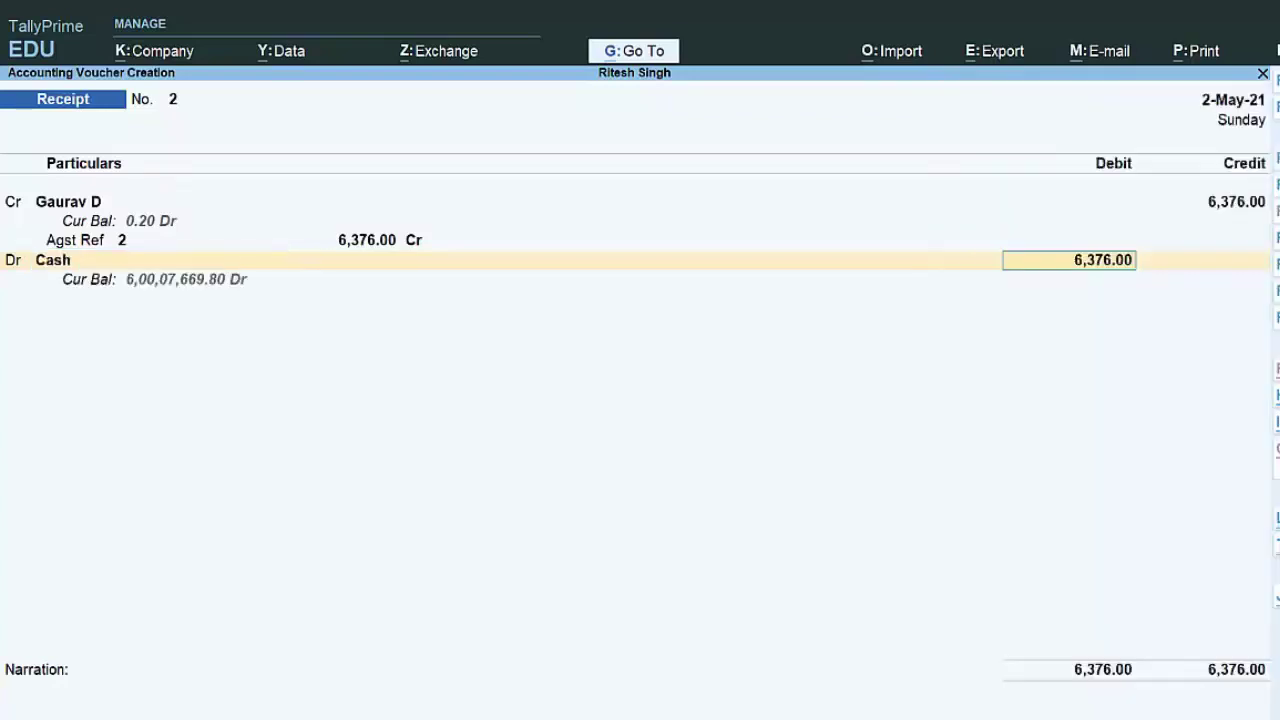
pyautogui.press('Return')
pyautogui.press('Return')
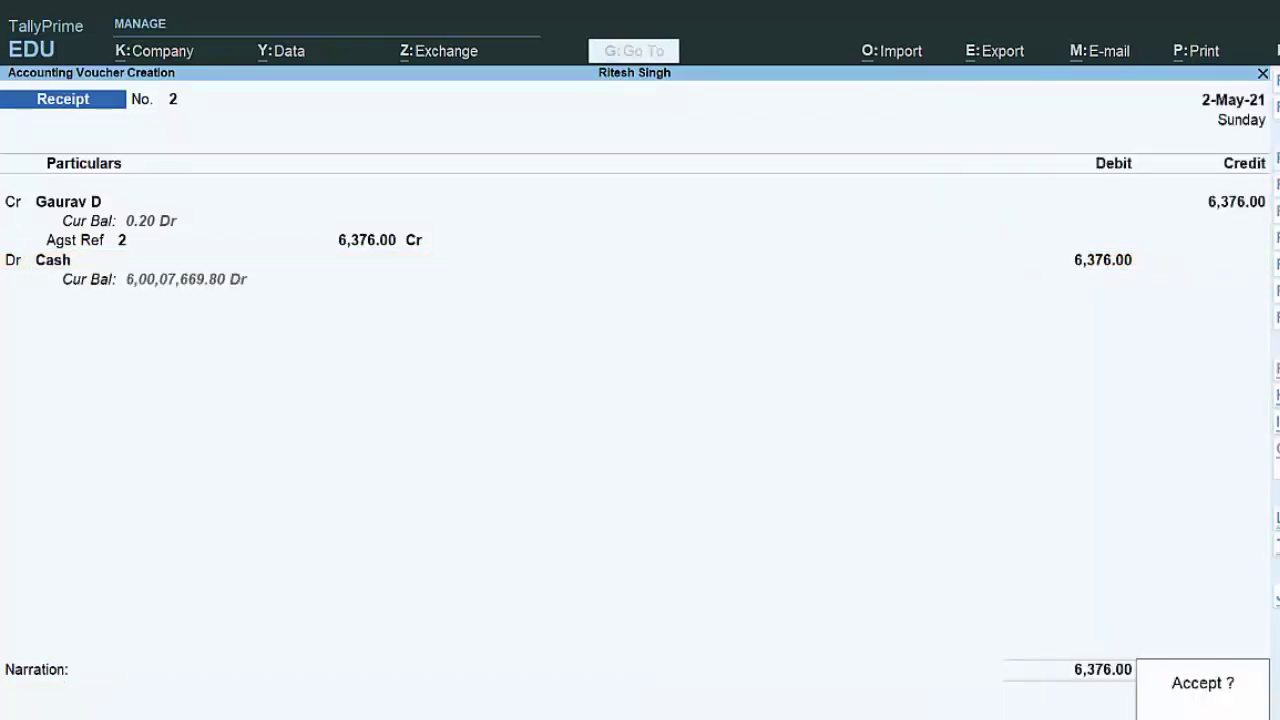
pyautogui.press('Return')
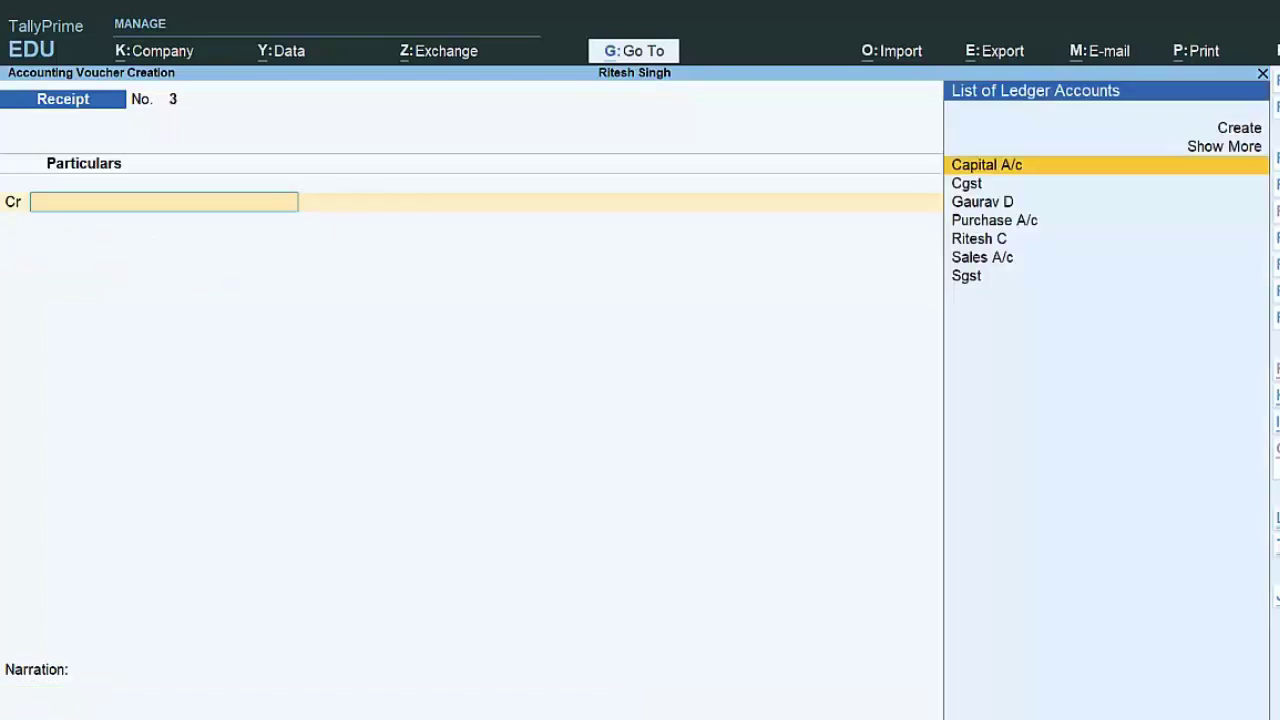
# Step: Record Receipt 3 crediting the customer 0.20 against bill 2, clearing his balance
pyautogui.press('Down')
pyautogui.press('Down')
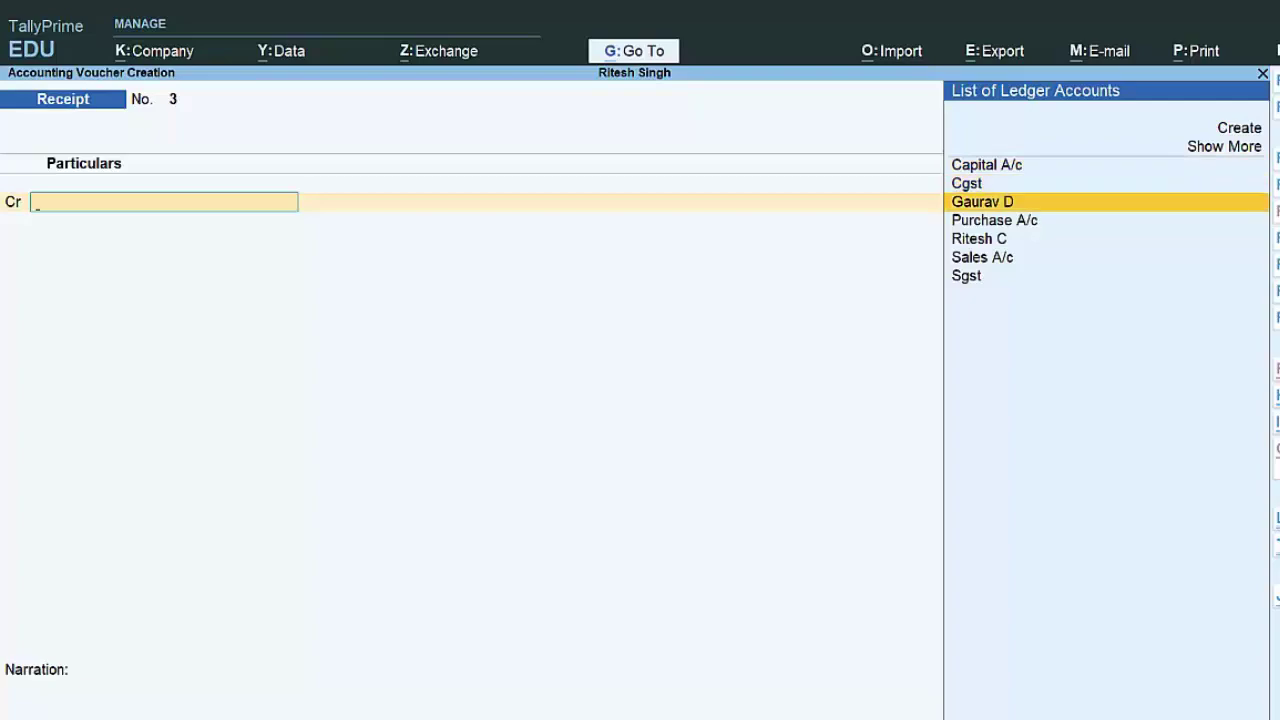
pyautogui.press('Return')
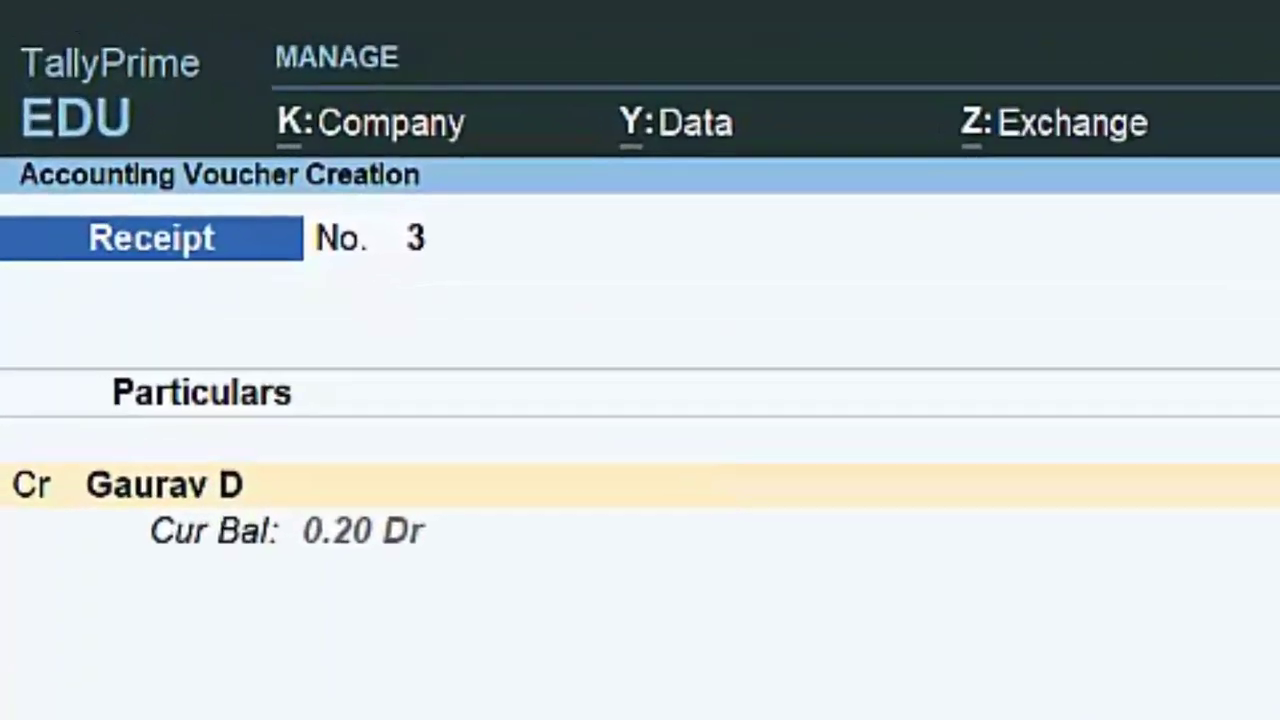
pyautogui.write('.2')
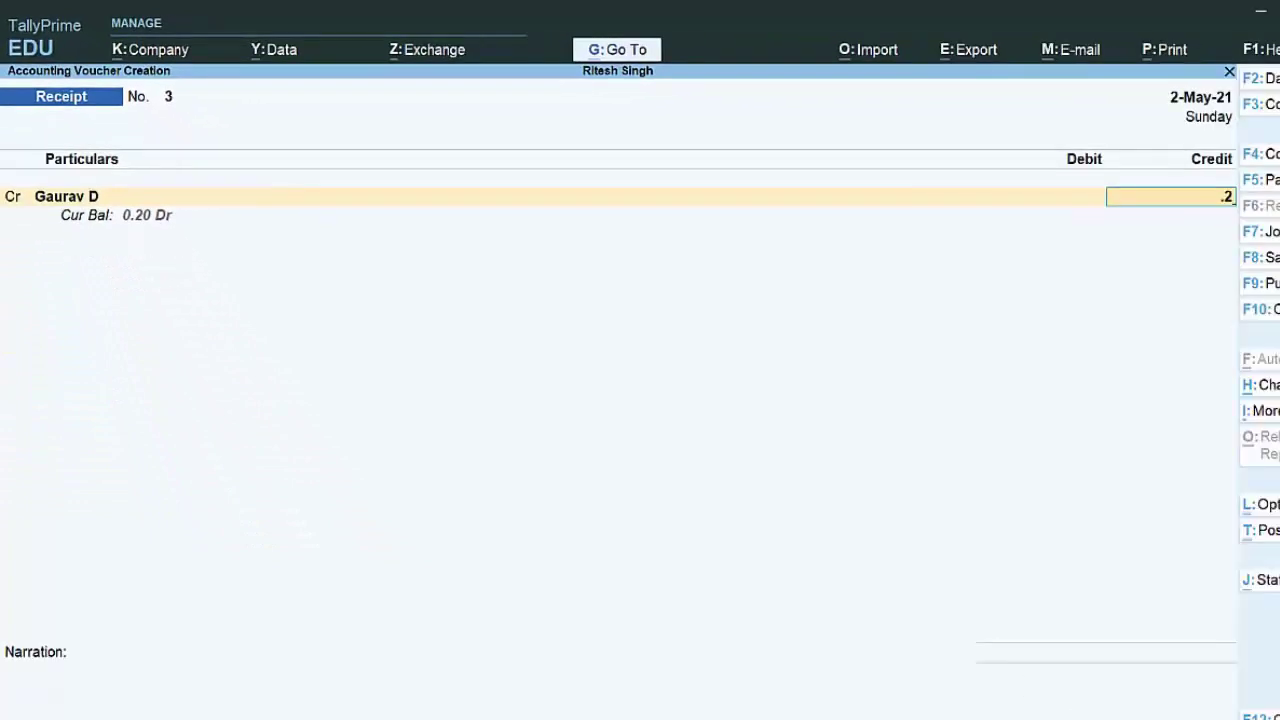
pyautogui.write('0')
pyautogui.press('Return')
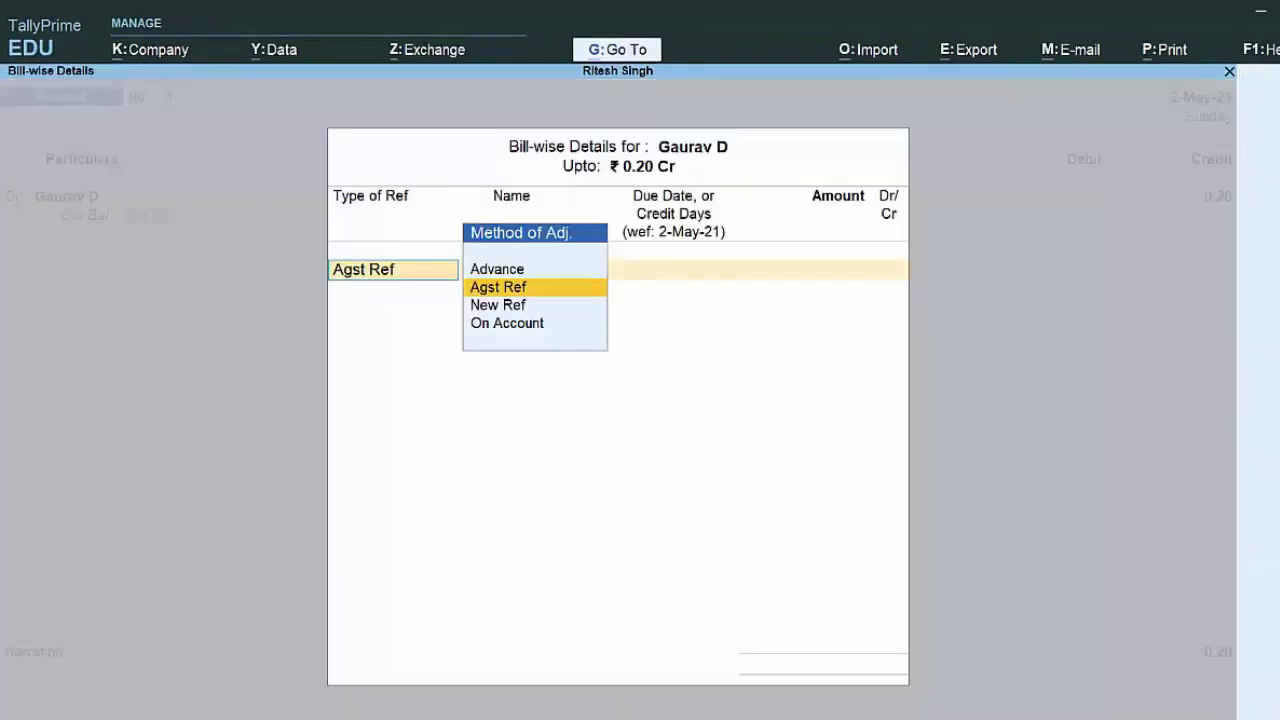
pyautogui.press('Return')
pyautogui.write('2')
pyautogui.press('Return')
pyautogui.press('Return')
pyautogui.press('Return')
pyautogui.press('Return')
pyautogui.press('Return')
pyautogui.press('Return')
pyautogui.press('Return')
pyautogui.press('Return')
pyautogui.press('Return')
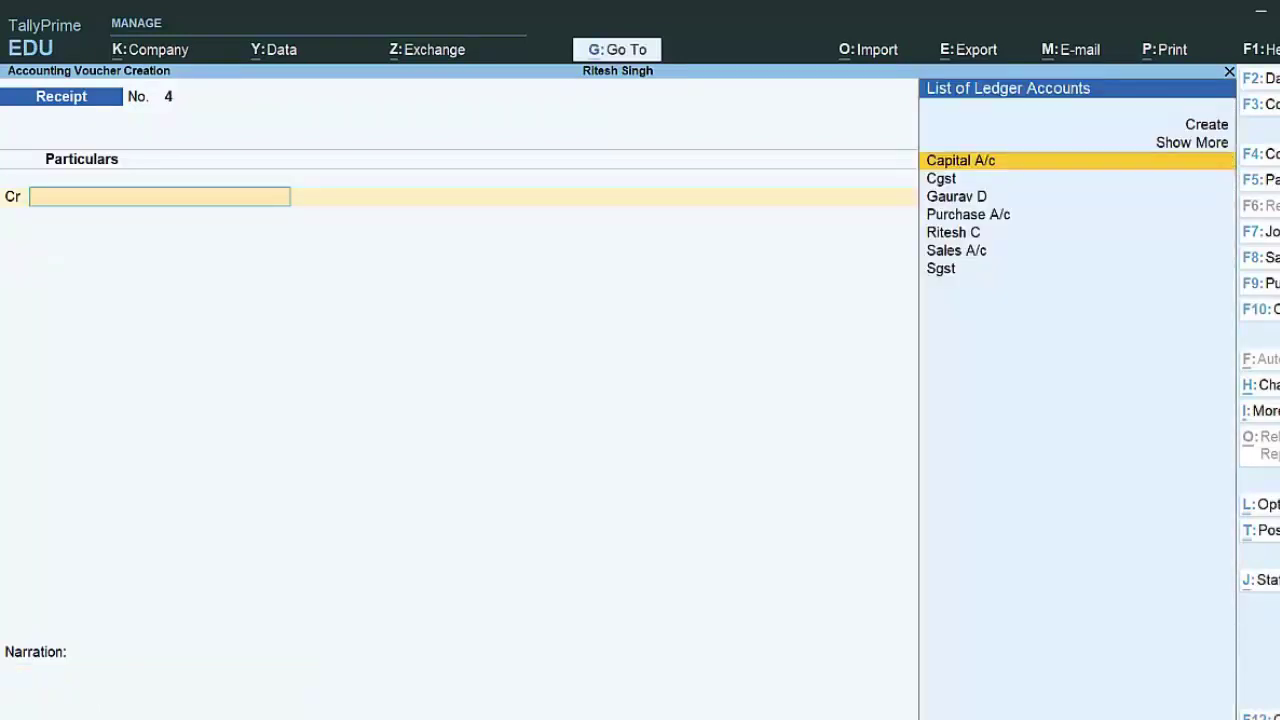
# Step: Abandon the next receipt for the customer and exit to Gateway of Tally
pyautogui.press('Down')
pyautogui.press('Down')
pyautogui.press('Return')
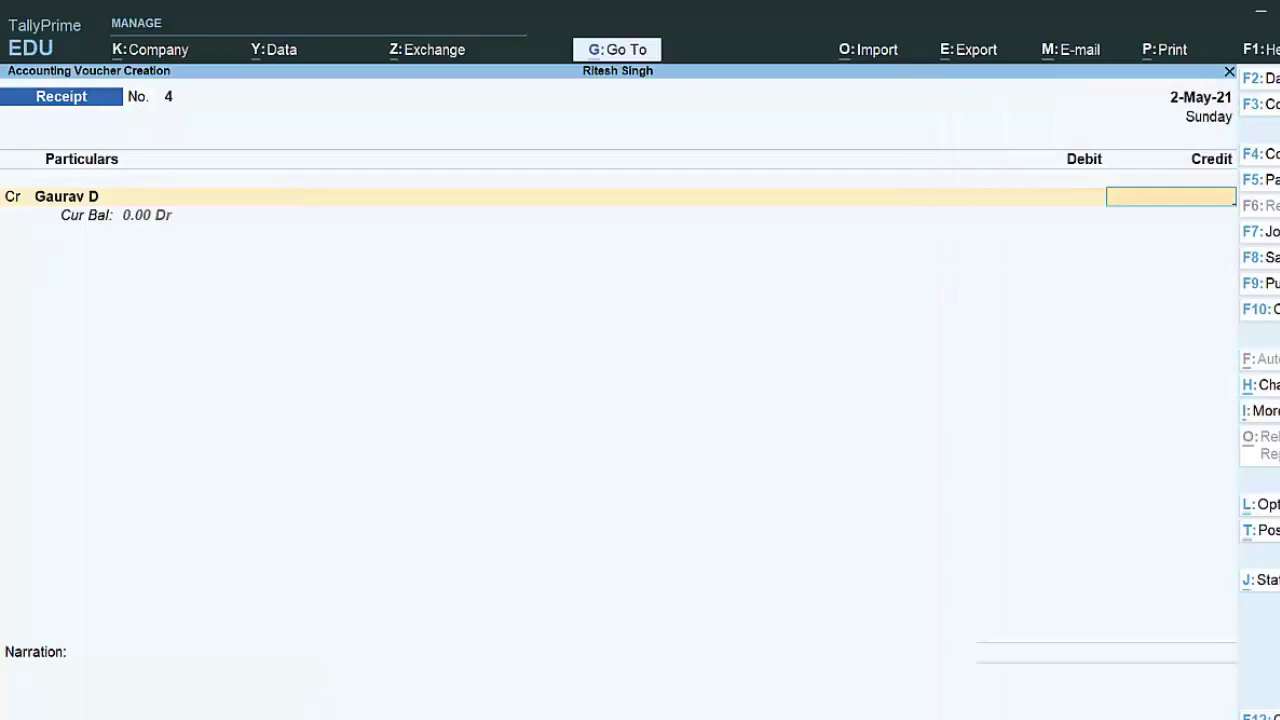
pyautogui.press('Escape')
pyautogui.press('Escape')
pyautogui.press('Escape')
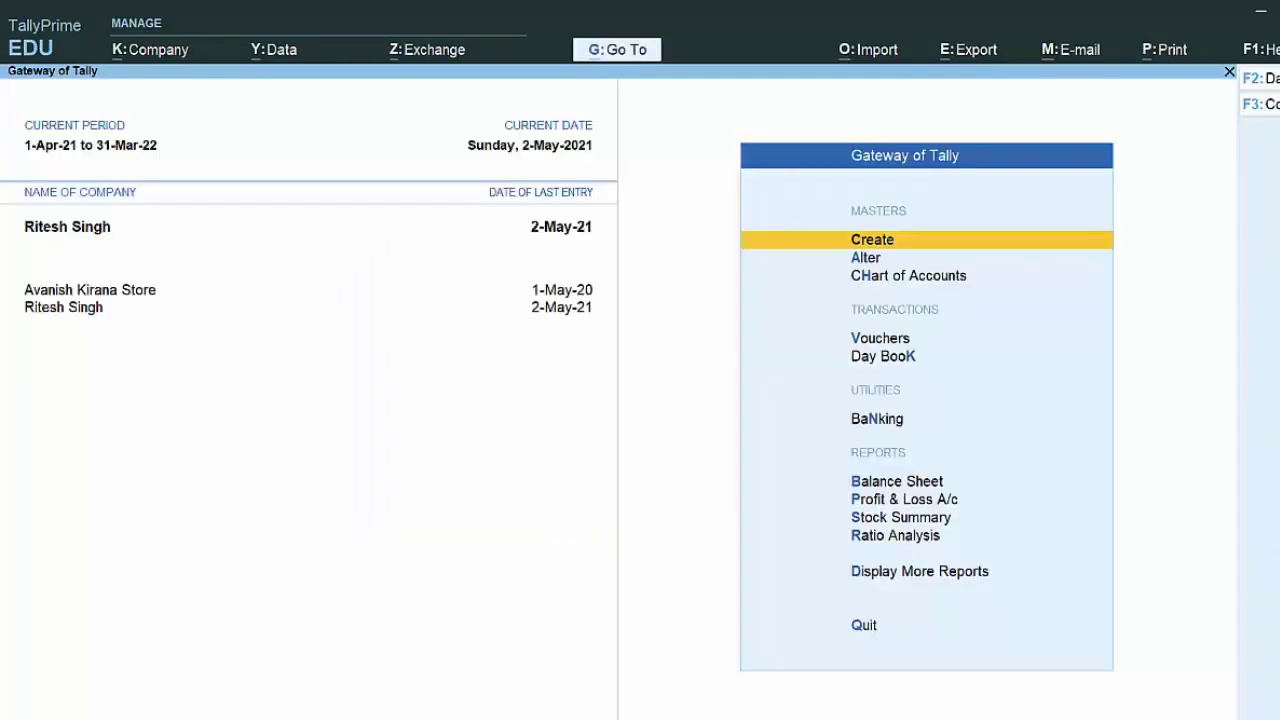